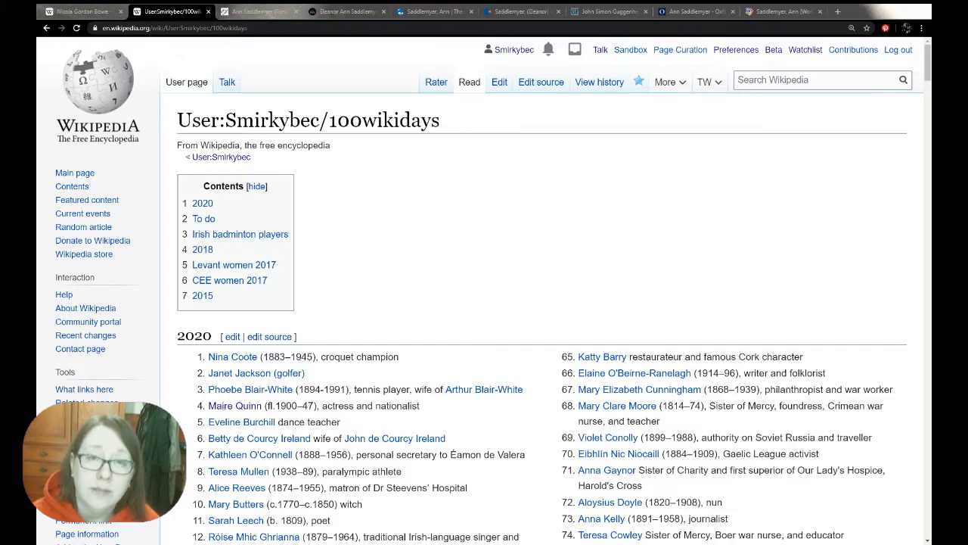
Look through the 100wikidays article lists and open the uncreated Ann Saddlemyer entry from the To do section
{"action": "left_click", "coordinate": [580, 316]}
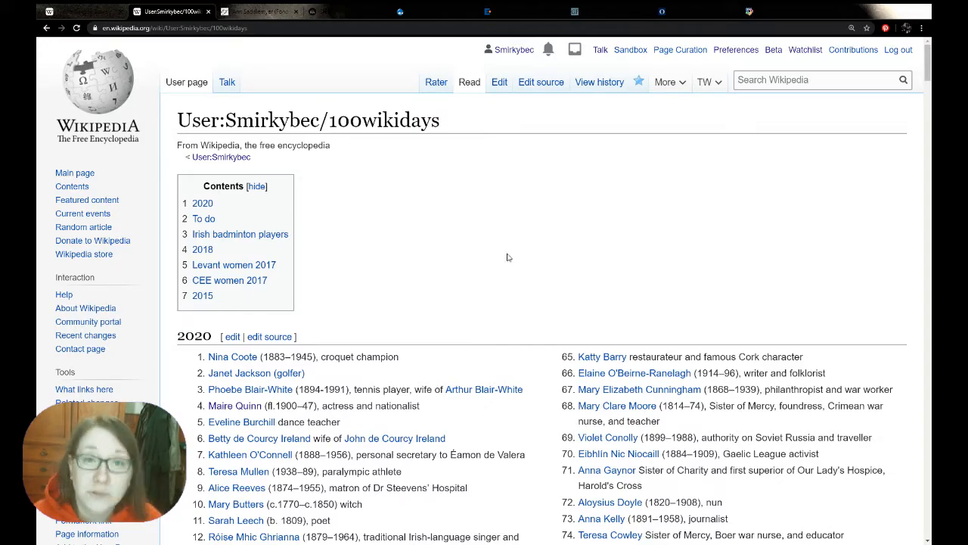
{"action": "scroll", "coordinate": [507, 257], "scroll_direction": "down", "scroll_amount": 15}
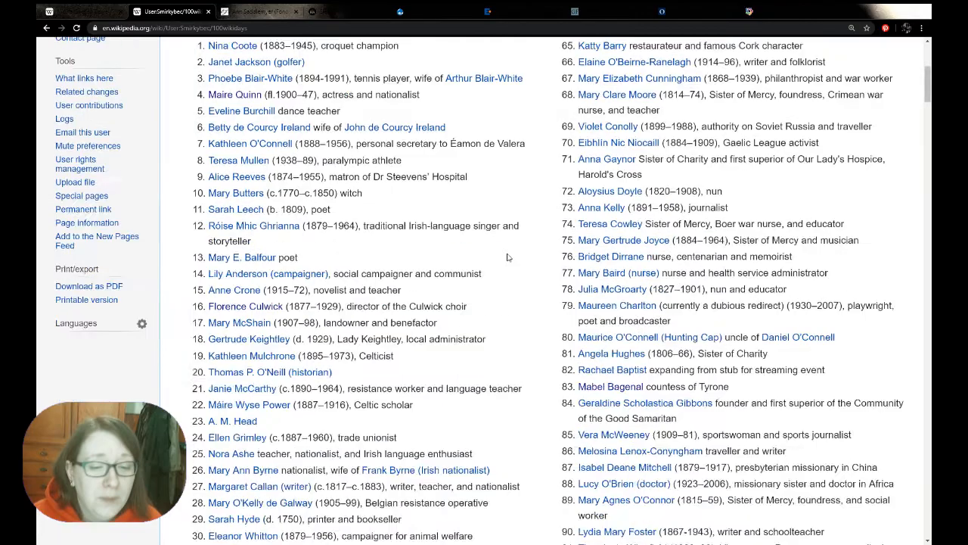
{"action": "scroll", "coordinate": [507, 257], "scroll_direction": "down", "scroll_amount": 1}
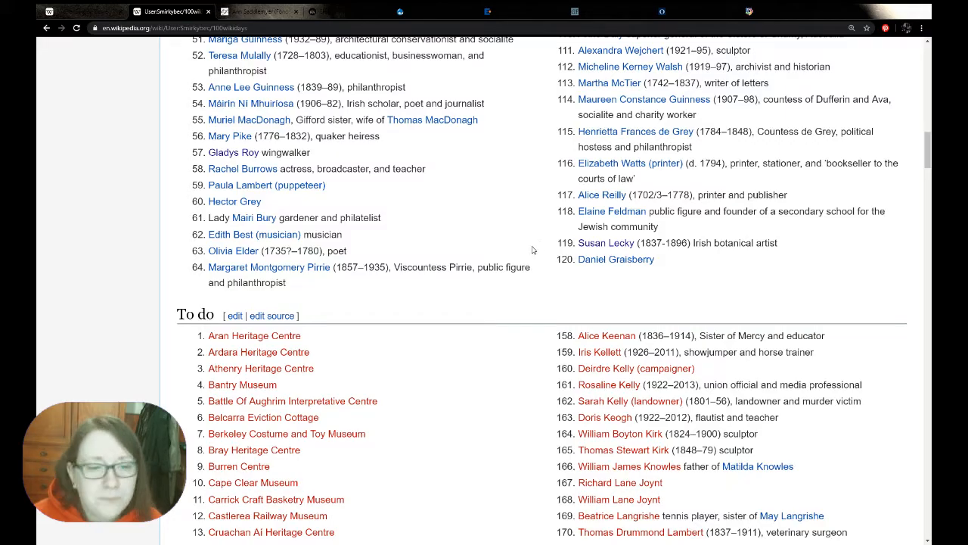
{"action": "scroll", "coordinate": [532, 250], "scroll_direction": "down", "scroll_amount": 3}
{"action": "scroll", "coordinate": [532, 250], "scroll_direction": "up", "scroll_amount": 3}
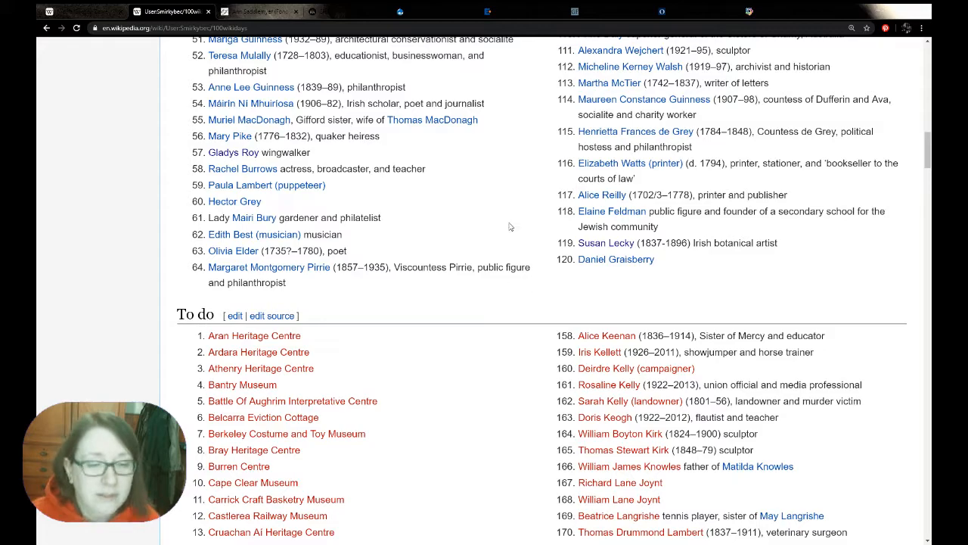
{"action": "scroll", "coordinate": [507, 224], "scroll_direction": "down", "scroll_amount": 4}
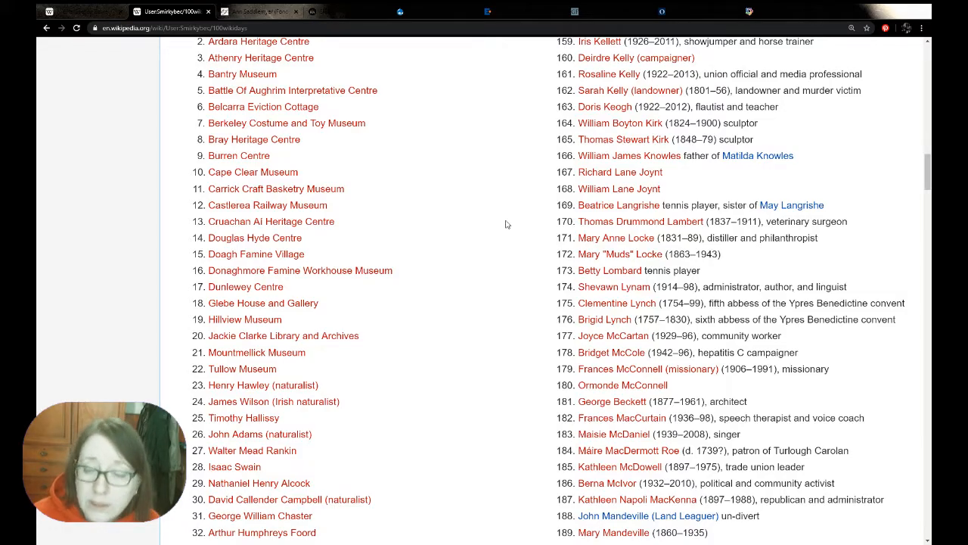
{"action": "scroll", "coordinate": [507, 223], "scroll_direction": "down", "scroll_amount": 3}
{"action": "scroll", "coordinate": [507, 224], "scroll_direction": "down", "scroll_amount": 1}
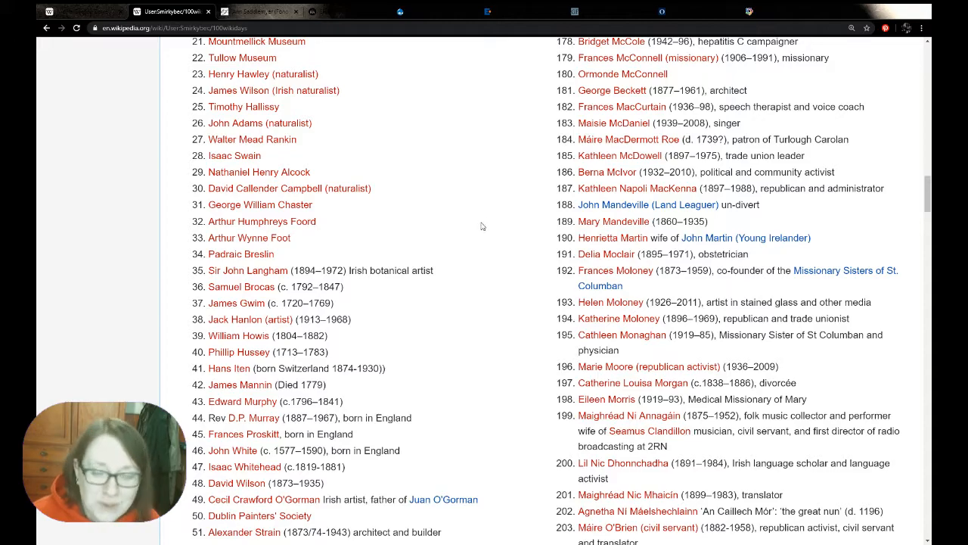
{"action": "scroll", "coordinate": [481, 226], "scroll_direction": "down", "scroll_amount": 1}
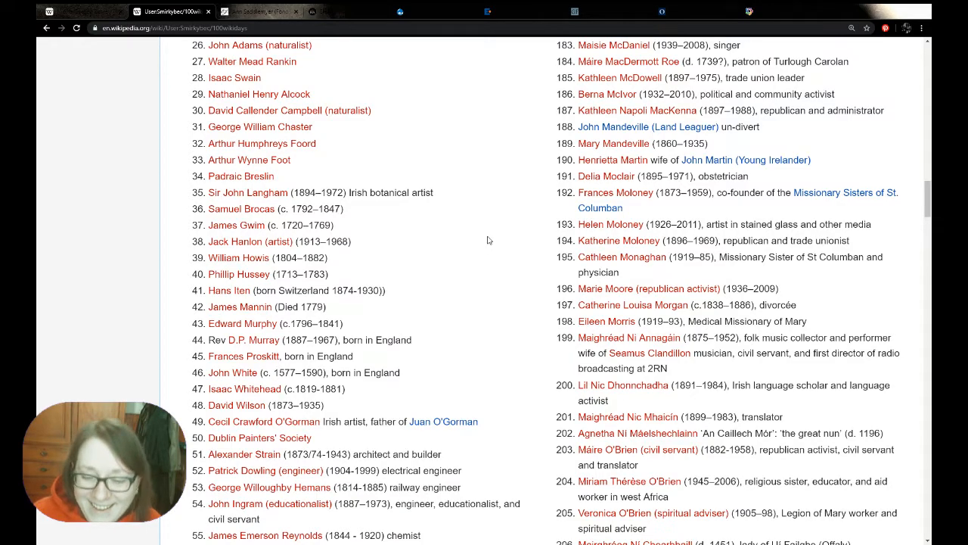
{"action": "scroll", "coordinate": [487, 240], "scroll_direction": "down", "scroll_amount": 5}
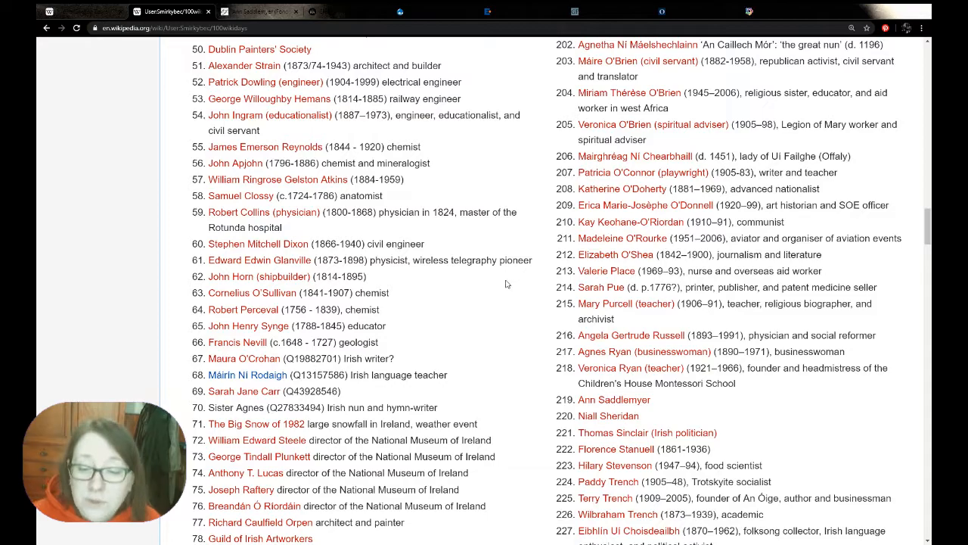
{"action": "scroll", "coordinate": [507, 282], "scroll_direction": "down", "scroll_amount": 1}
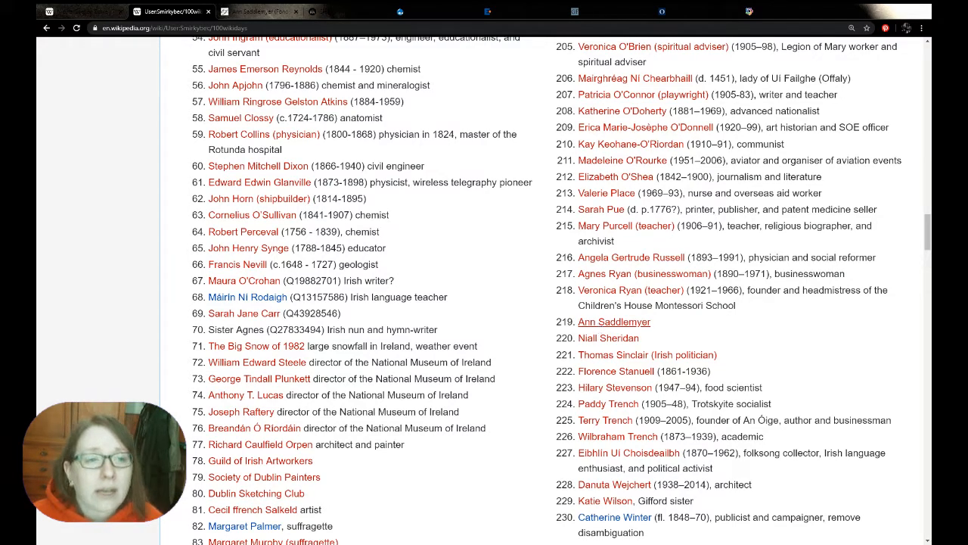
{"action": "left_click", "coordinate": [599, 324]}
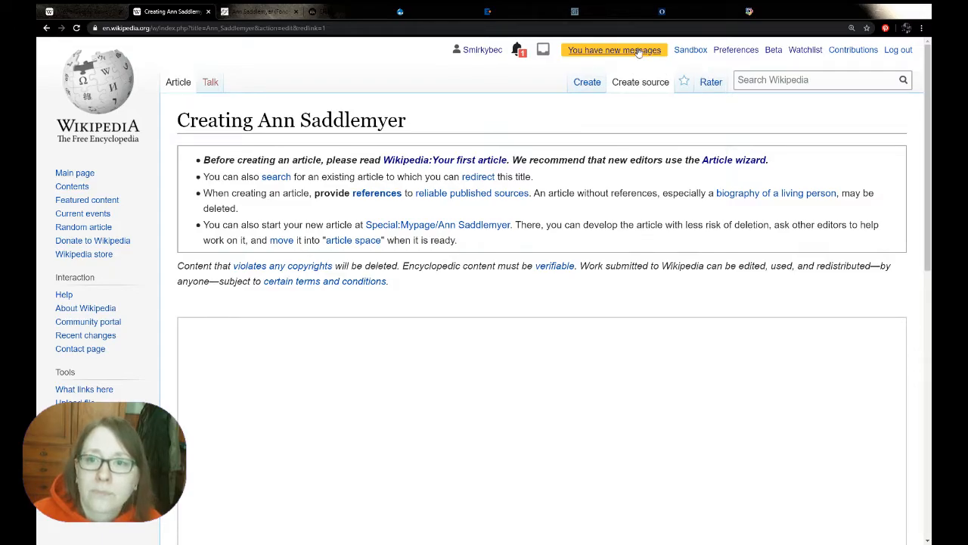
Check the newest message on the user talk page and return to the Ann Saddlemyer creation page
{"action": "left_click", "coordinate": [520, 52]}
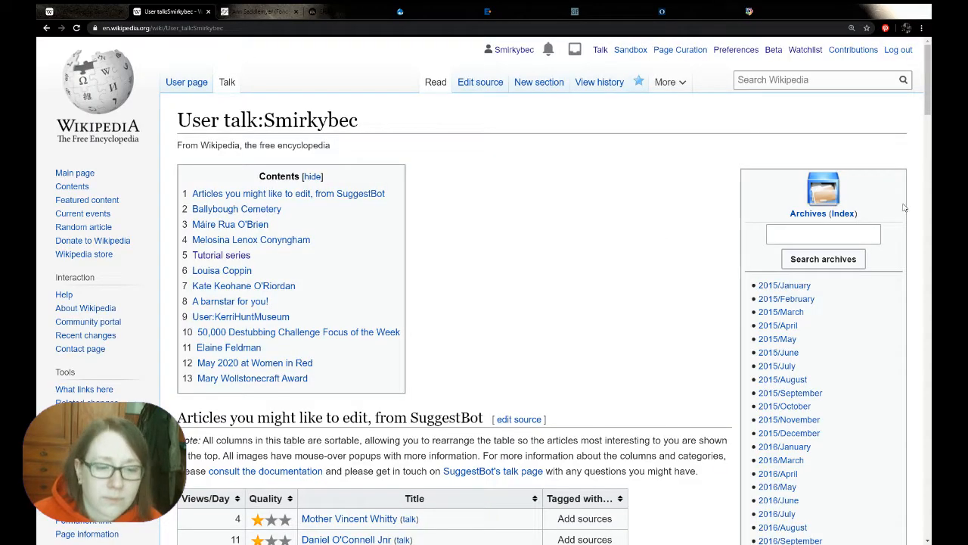
{"action": "left_click_drag", "start_coordinate": [929, 75], "coordinate": [928, 503]}
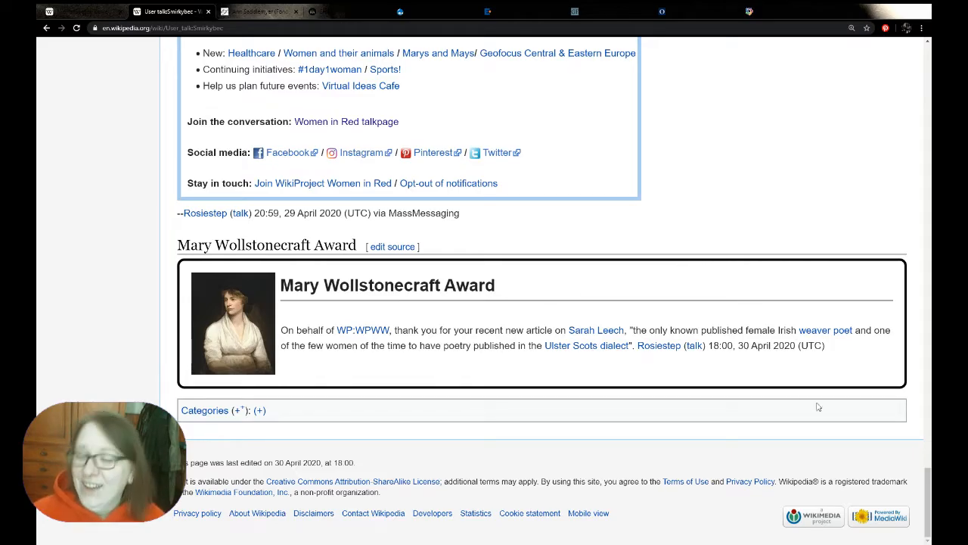
{"action": "left_click_drag", "start_coordinate": [929, 511], "coordinate": [929, 83]}
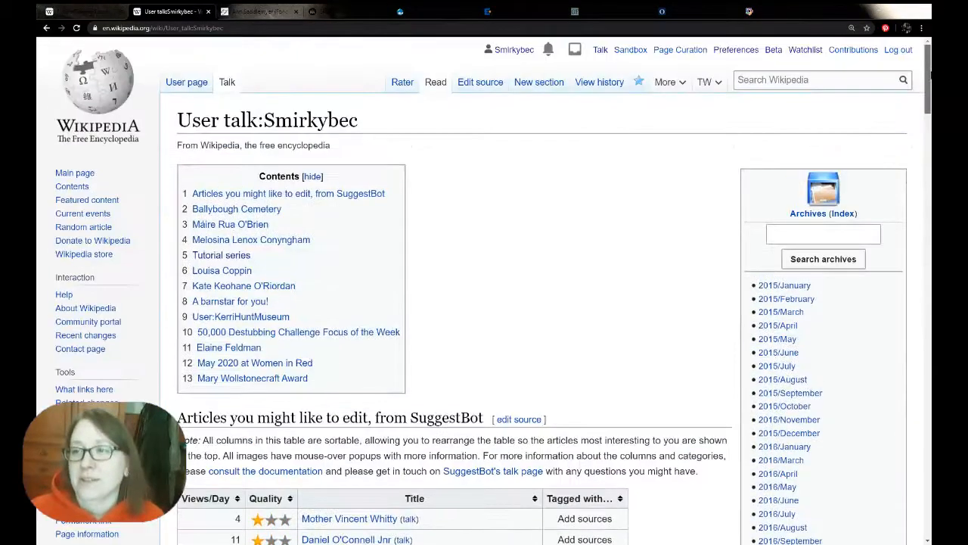
{"action": "left_click", "coordinate": [46, 29]}
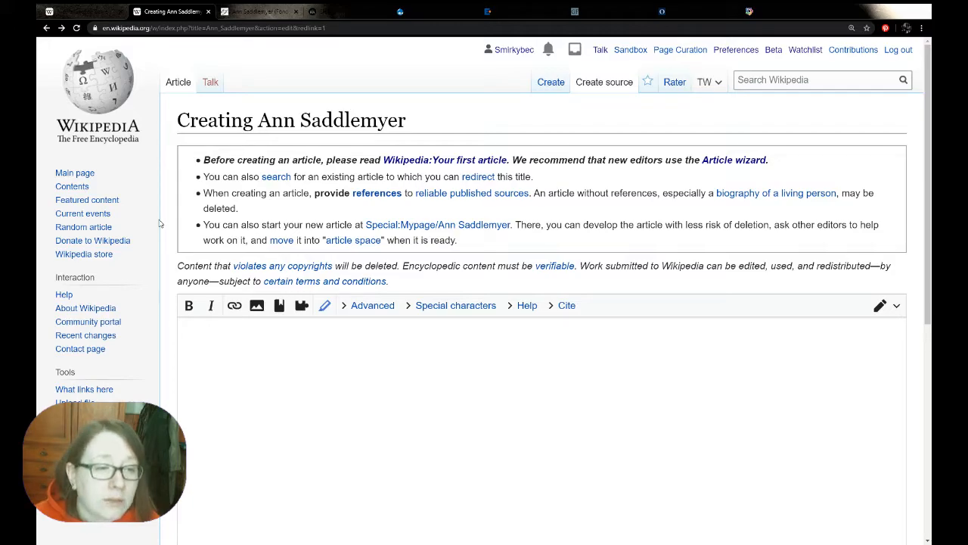
Switch the new Ann Saddlemyer article to the visual editor and dismiss the notice about creating articles
{"action": "scroll", "coordinate": [163, 227], "scroll_direction": "down", "scroll_amount": 1}
{"action": "scroll", "coordinate": [163, 227], "scroll_direction": "up", "scroll_amount": 1}
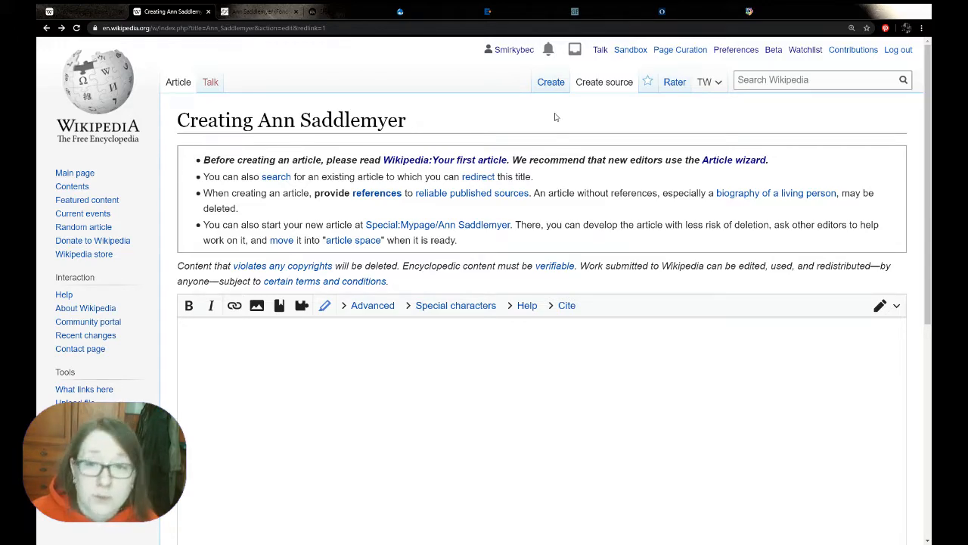
{"action": "left_click", "coordinate": [551, 89]}
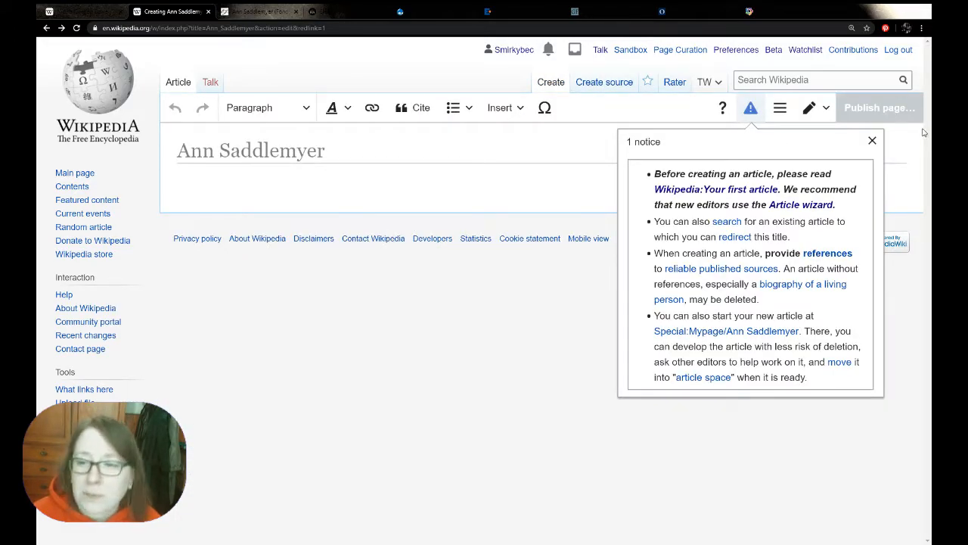
{"action": "left_click", "coordinate": [872, 141]}
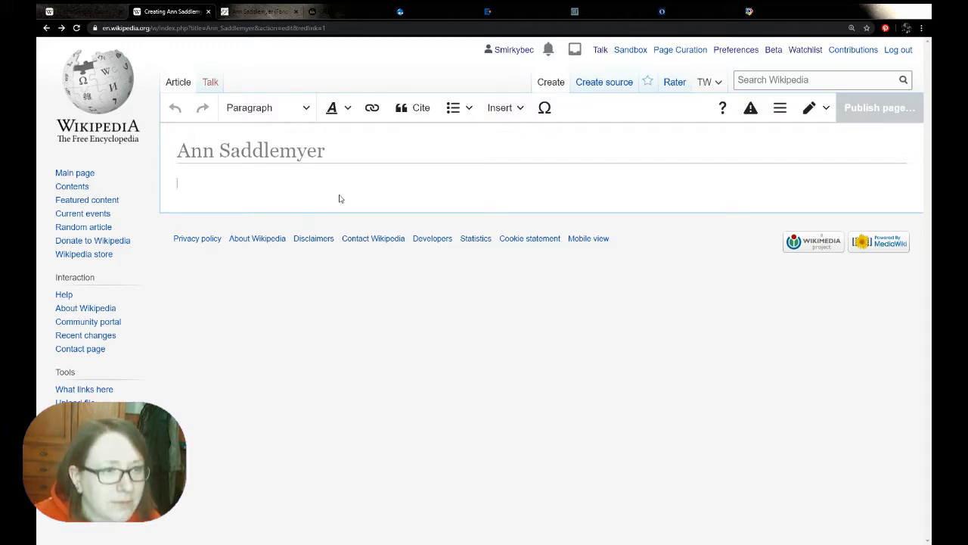
Write the lead sentence "Ann Saddlemyer is a Canadian academic." in the article body
{"action": "type", "text": "Ann"}
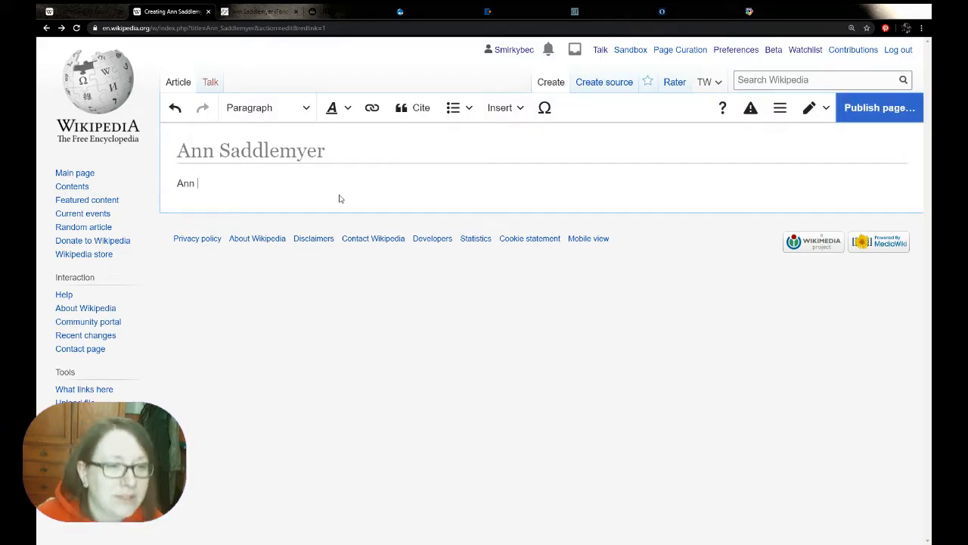
{"action": "type", "text": " Saddle"}
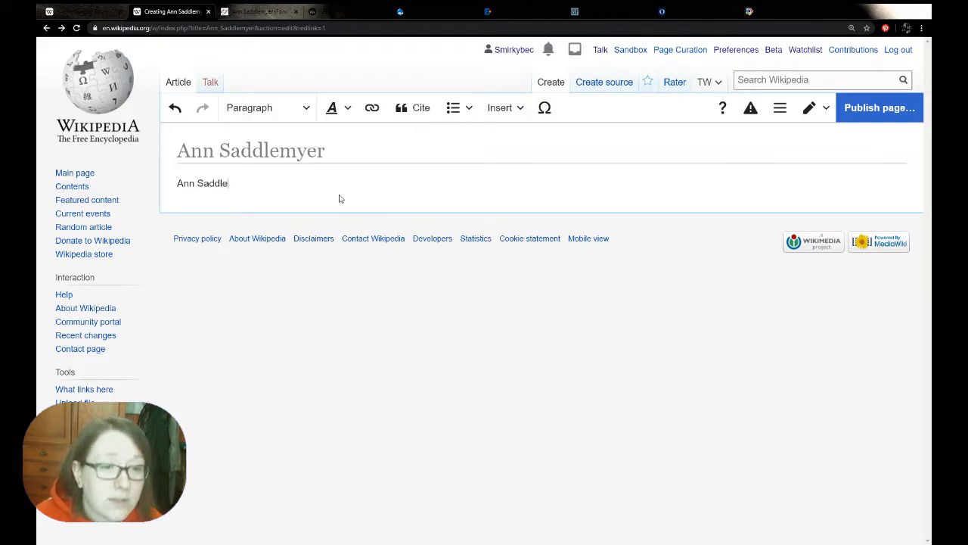
{"action": "type", "text": "myer "}
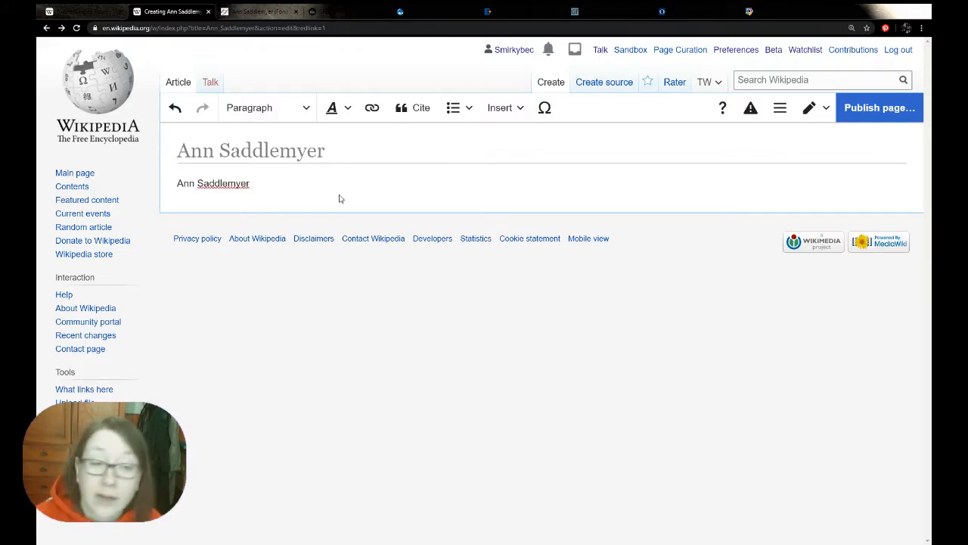
{"action": "type", "text": "is a "}
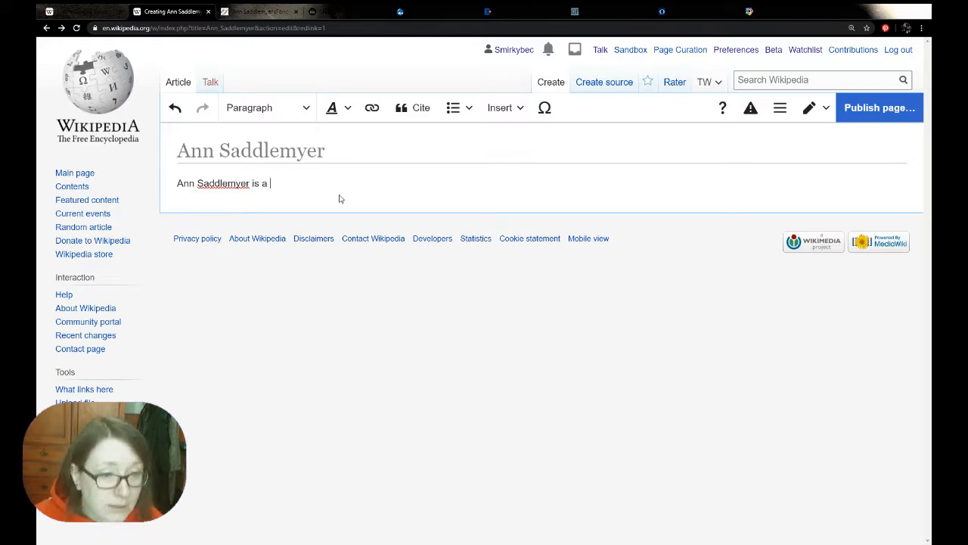
{"action": "type", "text": "Cand"}
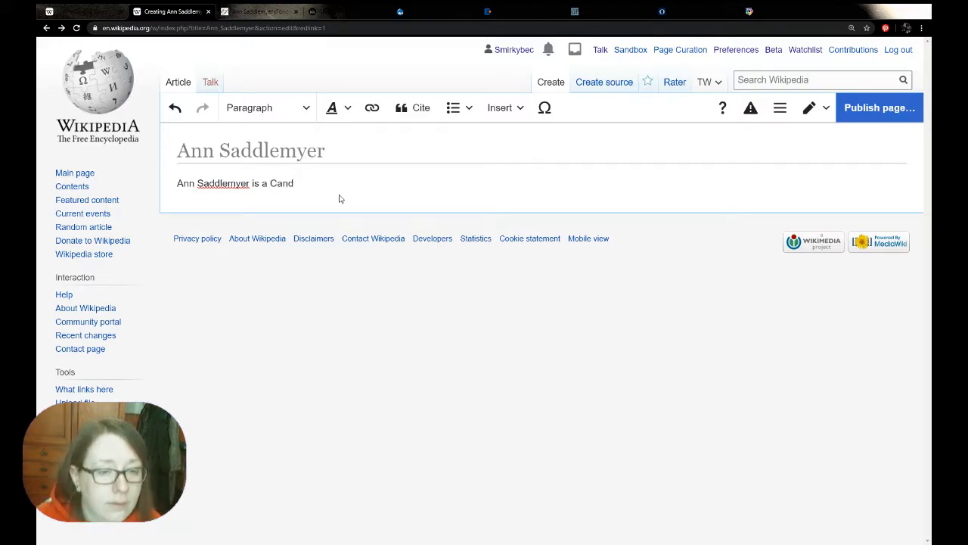
{"action": "key", "text": "BackSpace"}
{"action": "type", "text": "adian"}
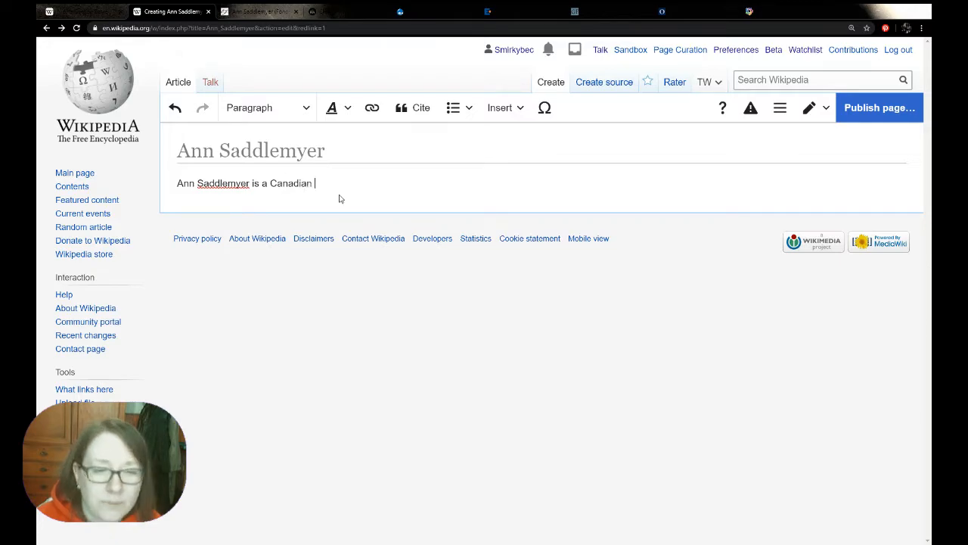
{"action": "type", "text": " academic"}
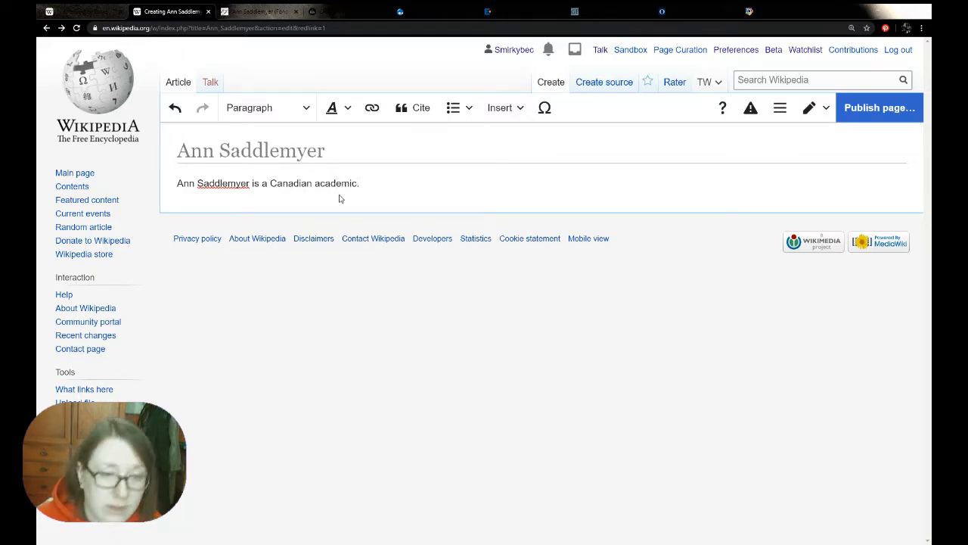
{"action": "type", "text": "."}
Add two separate lines below the lead sentence reading "Early life and education" and "Career"
{"action": "key", "text": "Return"}
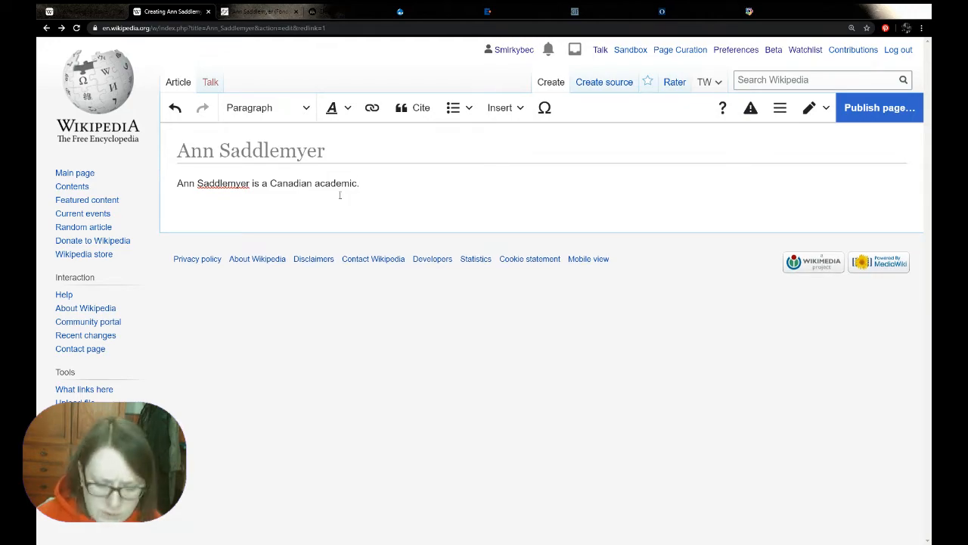
{"action": "type", "text": "Life"}
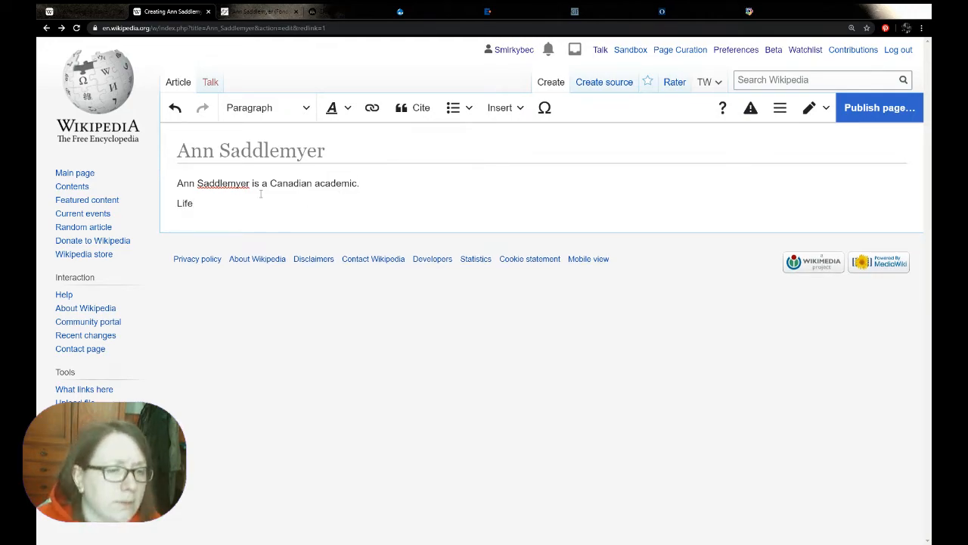
{"action": "double_click", "coordinate": [184, 202]}
{"action": "type", "text": "Early life and education"}
{"action": "key", "text": "Return"}
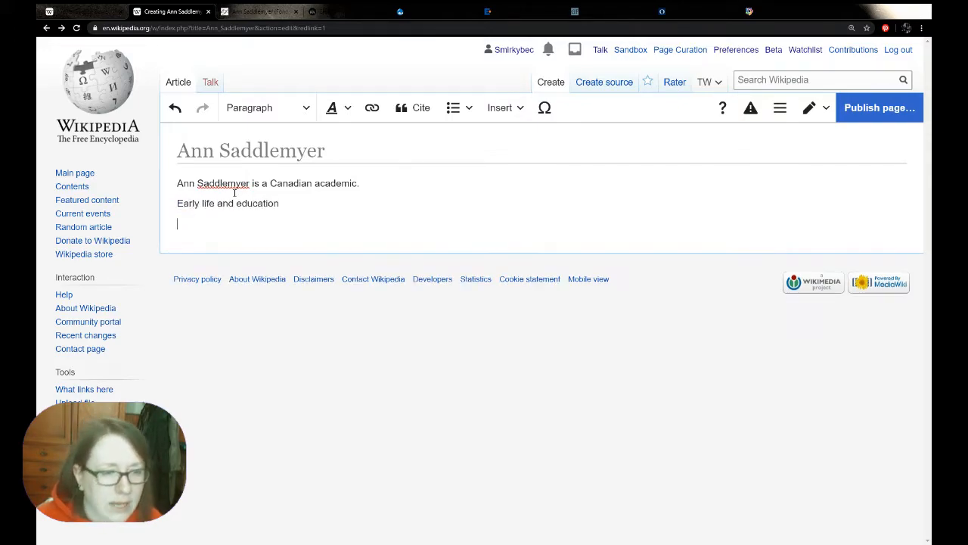
{"action": "type", "text": "Career"}
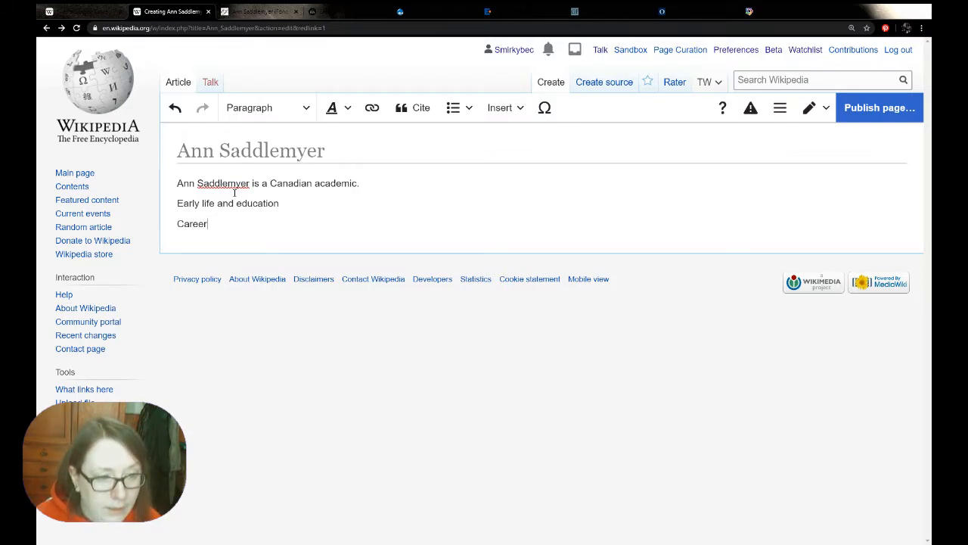
{"action": "key", "text": "Return"}
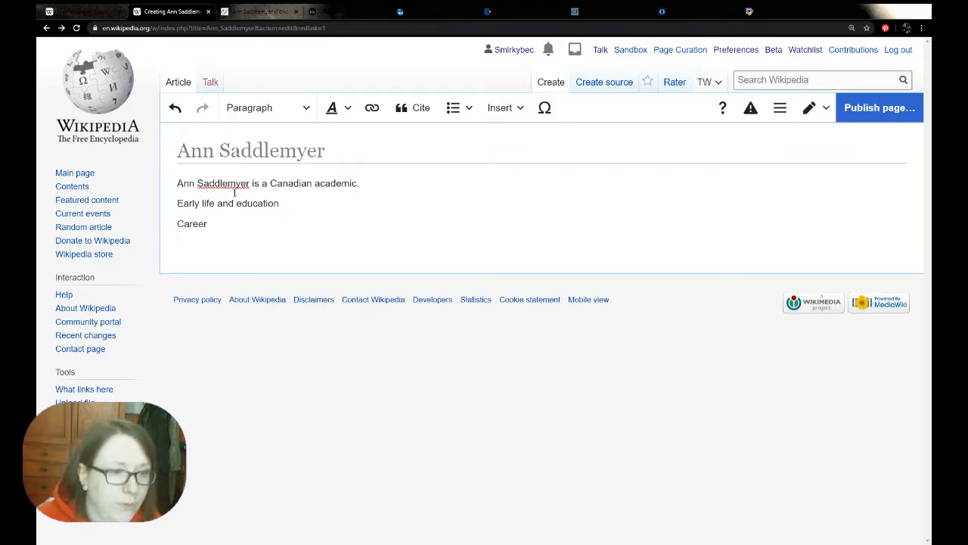
{"action": "key", "text": "BackSpace"}
Format the "Early life and education" and "Career" lines as Heading
{"action": "triple_click", "coordinate": [209, 203]}
{"action": "left_click", "coordinate": [281, 106]}
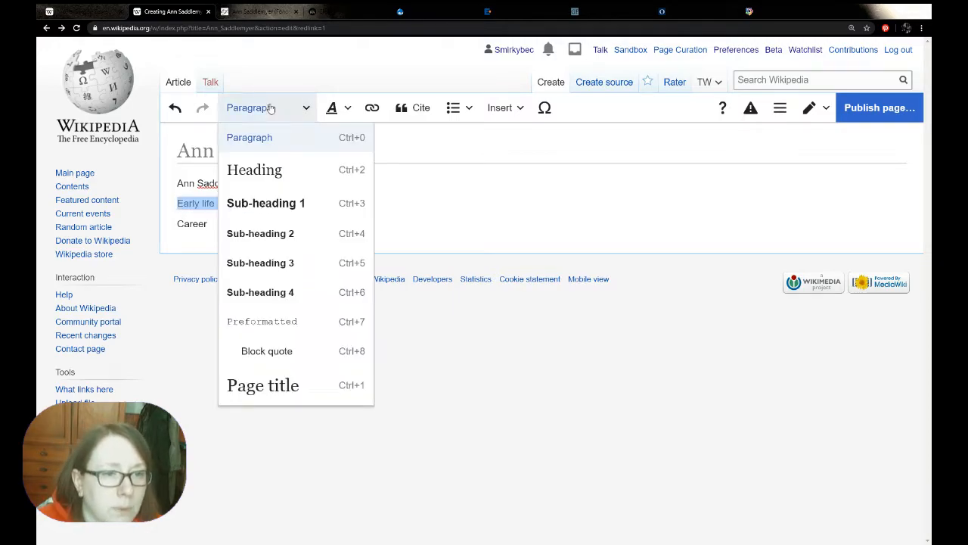
{"action": "left_click", "coordinate": [277, 164]}
{"action": "left_click", "coordinate": [194, 237]}
{"action": "double_click", "coordinate": [195, 238]}
{"action": "left_click", "coordinate": [261, 108]}
{"action": "left_click", "coordinate": [255, 166]}
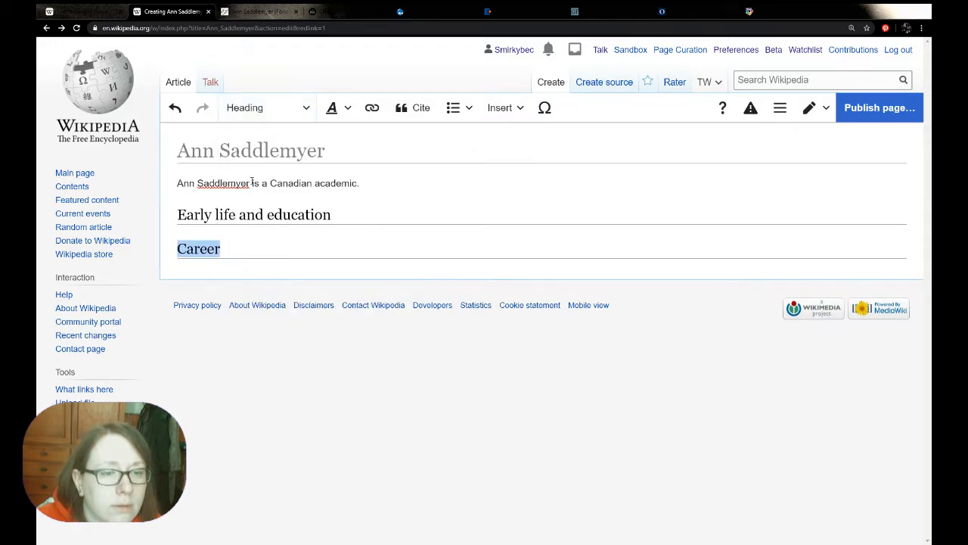
Add an Infobox person template to the article at the end of the lead sentence
{"action": "left_click", "coordinate": [387, 183]}
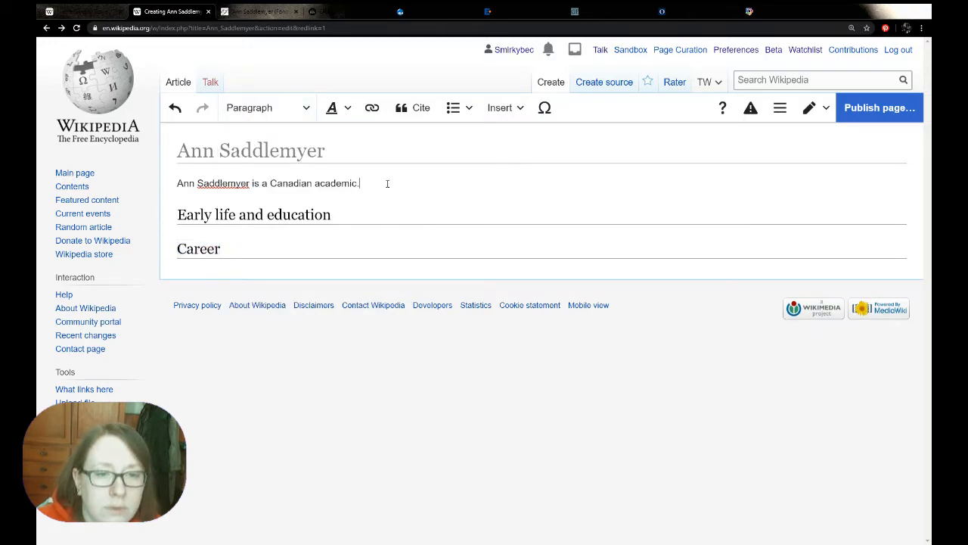
{"action": "left_click", "coordinate": [497, 109]}
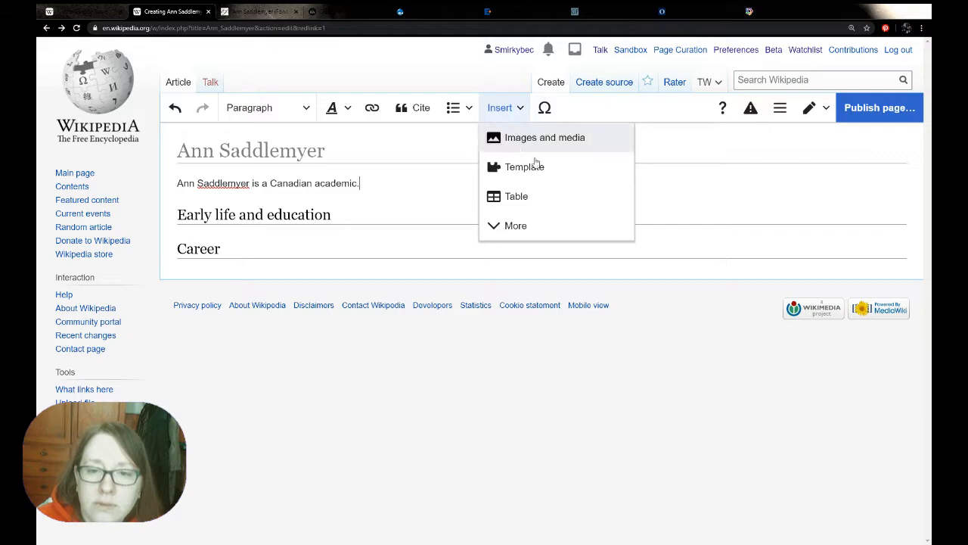
{"action": "left_click", "coordinate": [536, 168]}
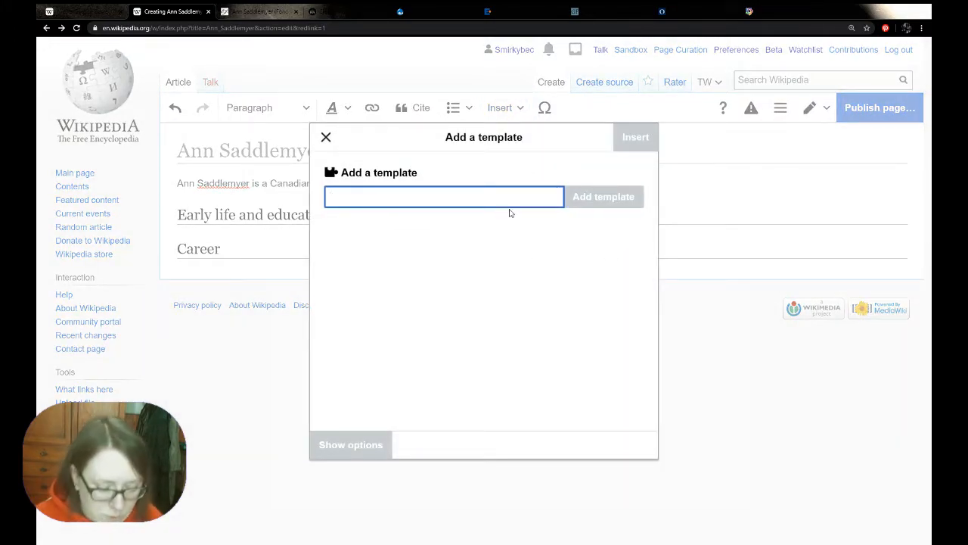
{"action": "type", "text": "infobox"}
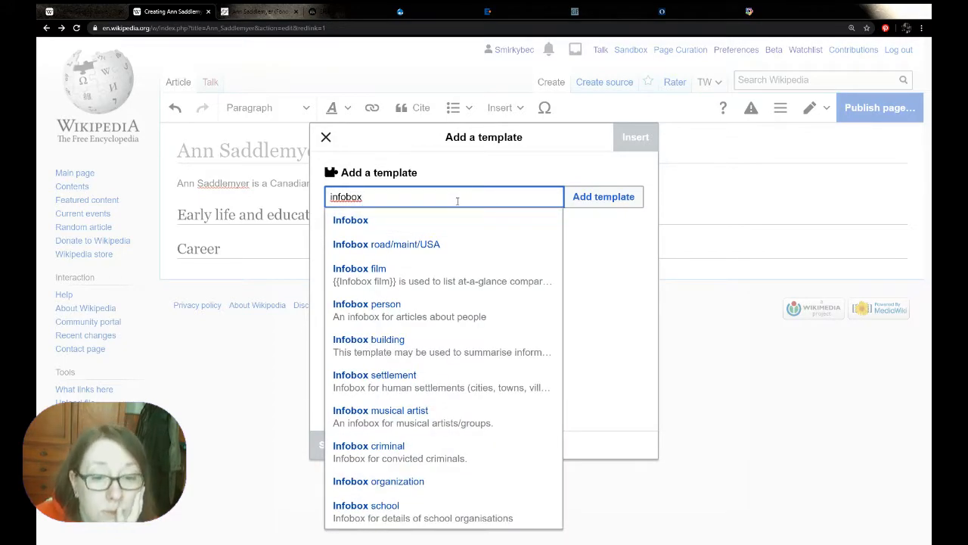
{"action": "left_click", "coordinate": [466, 318]}
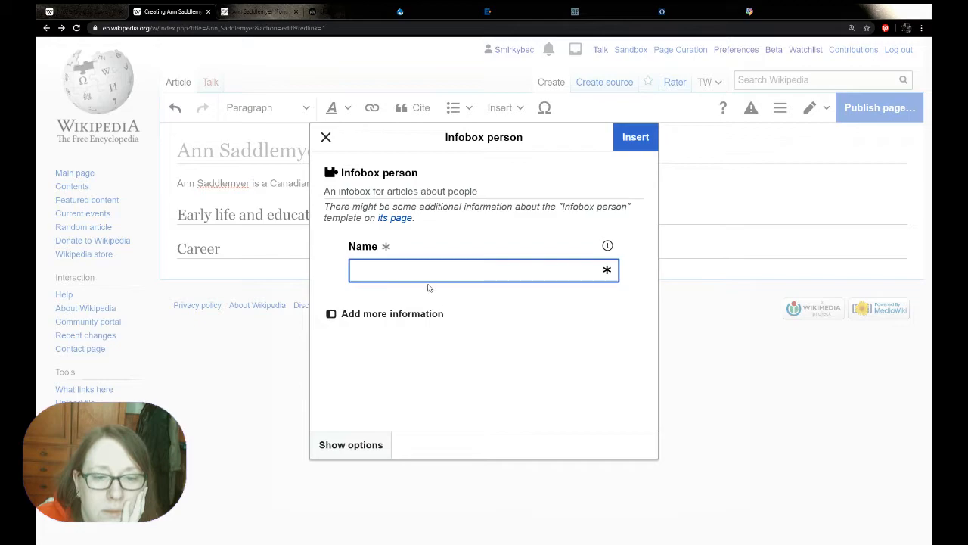
Fill in the infobox name as "Ann Saddlemyer" and insert the template into the article
{"action": "type", "text": "Ann "}
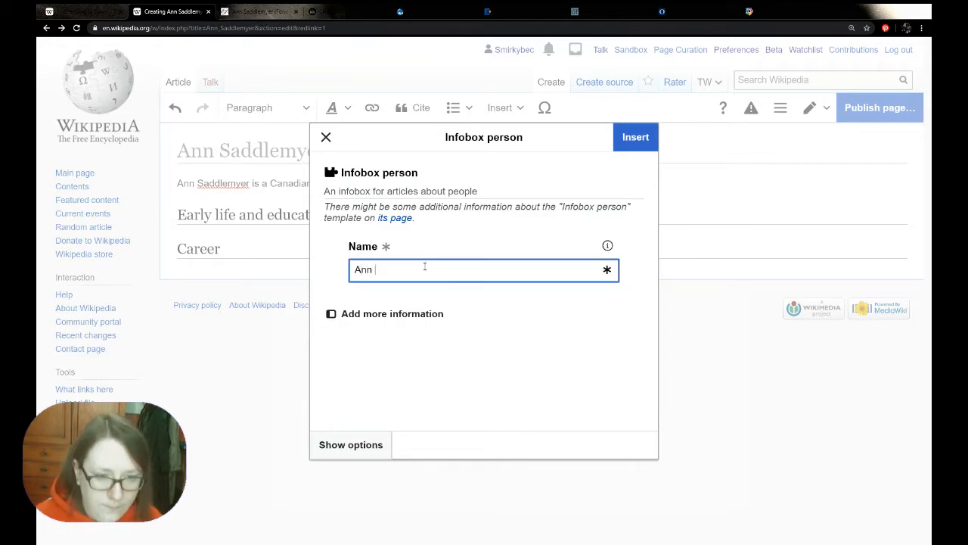
{"action": "type", "text": "Saddle"}
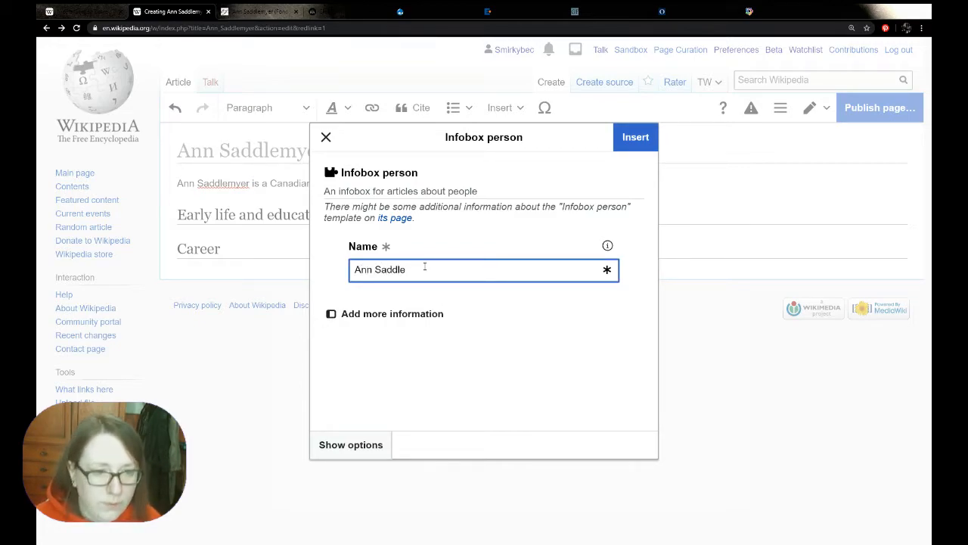
{"action": "type", "text": "myer"}
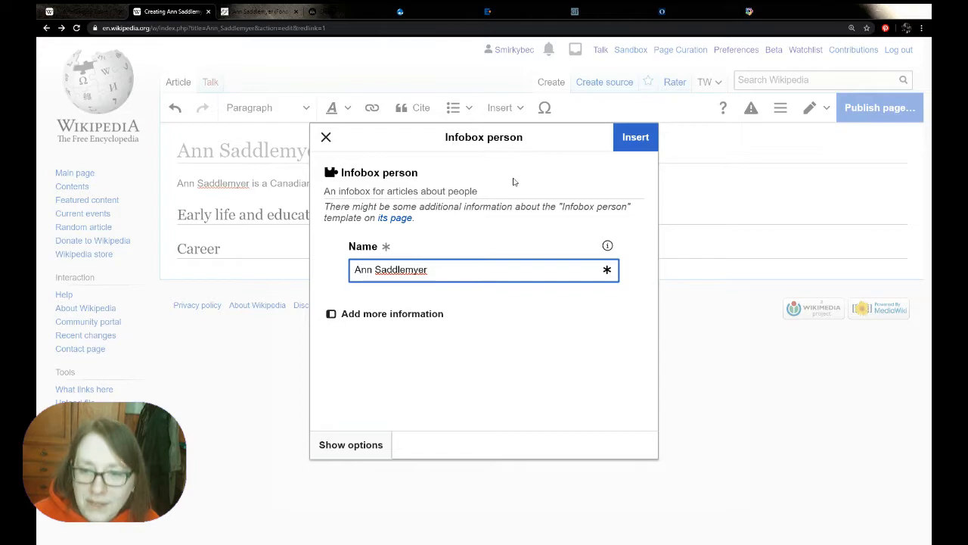
{"action": "left_click", "coordinate": [639, 148]}
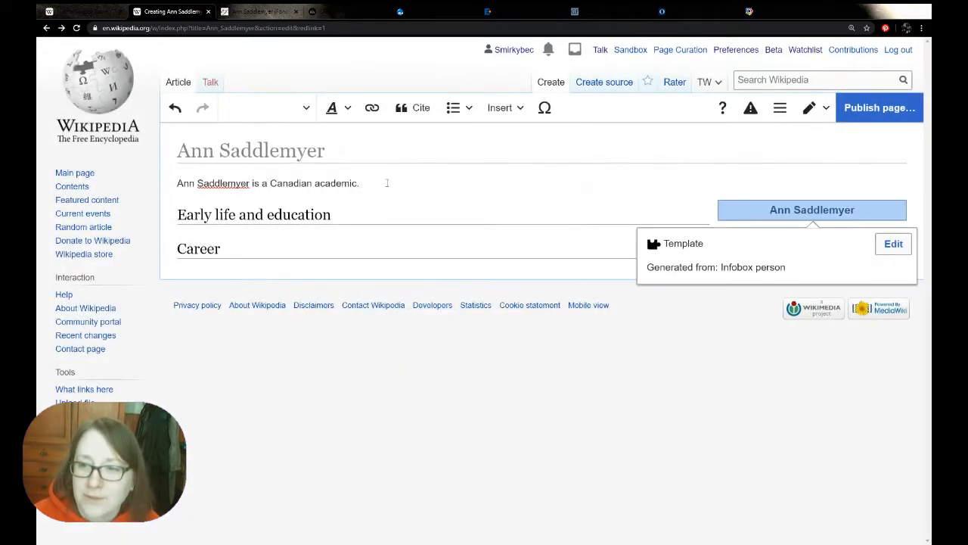
Add an empty paragraph between the "Early life and education" and "Career" headings
{"action": "left_click", "coordinate": [175, 252]}
{"action": "key", "text": "Return"}
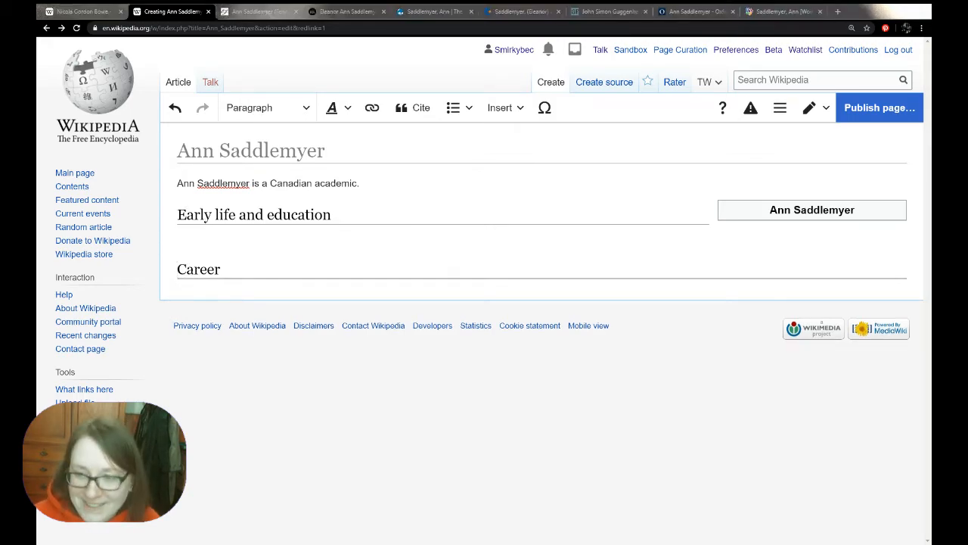
Look through the biographical sketch of Ann Saddlemyer on the E.J. Pratt Library source page
{"action": "left_click", "coordinate": [259, 11]}
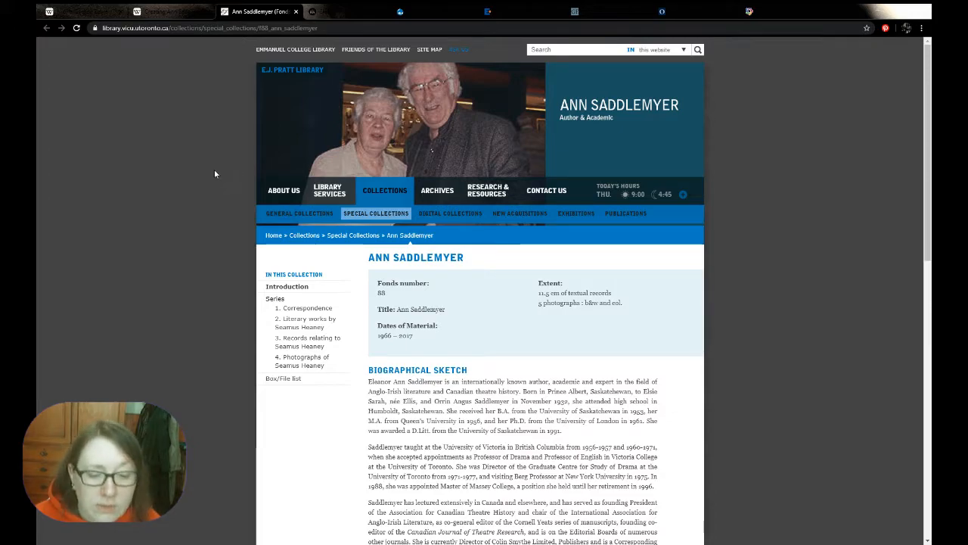
{"action": "scroll", "coordinate": [207, 180], "scroll_direction": "down", "scroll_amount": 2}
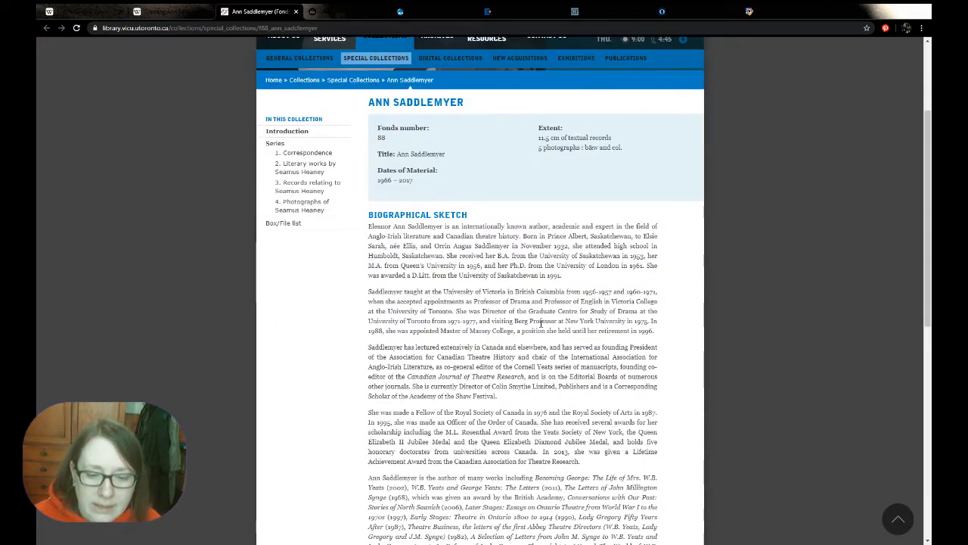
{"action": "scroll", "coordinate": [555, 326], "scroll_direction": "down", "scroll_amount": 2}
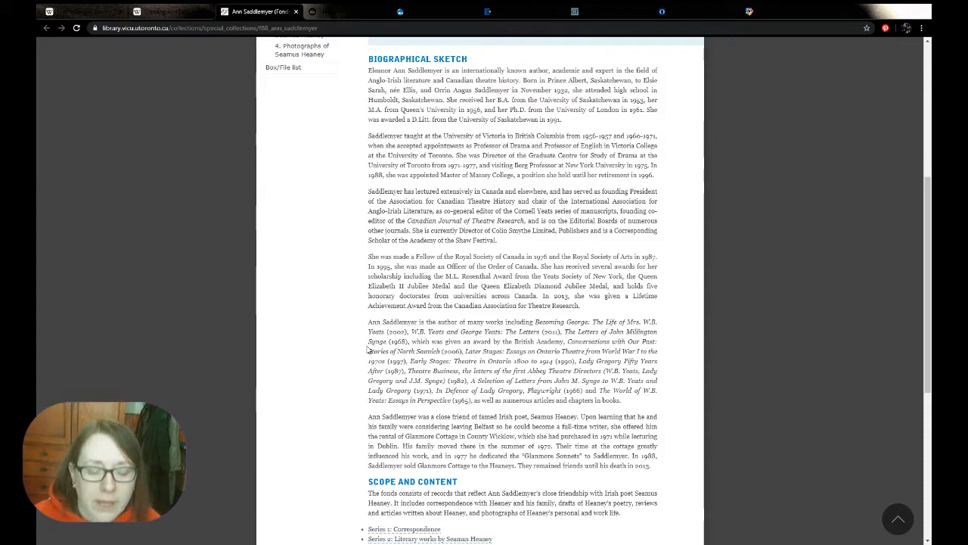
{"action": "scroll", "coordinate": [309, 313], "scroll_direction": "down", "scroll_amount": 4}
{"action": "scroll", "coordinate": [310, 313], "scroll_direction": "up", "scroll_amount": 8}
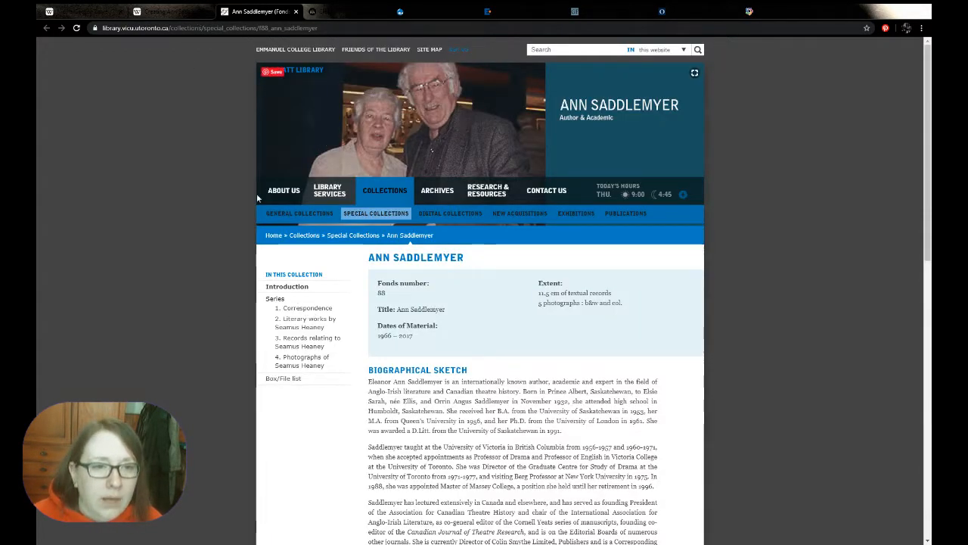
Review the Royal Irish Academy, Royal Society of Canada, Encyclopedia.com, Guggenheim and Oxford Reference source pages, accepting the Oxford Reference cookie notice
{"action": "left_click", "coordinate": [351, 15]}
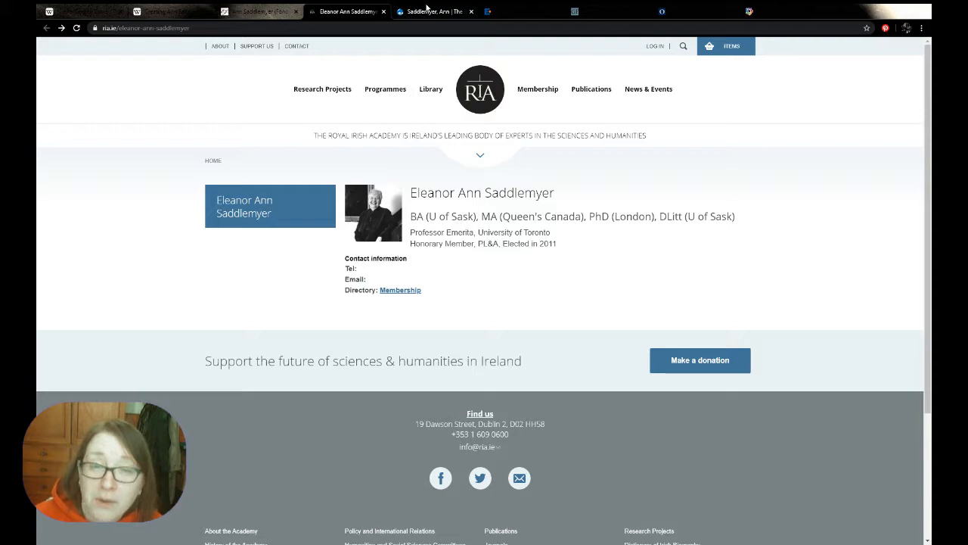
{"action": "left_click", "coordinate": [427, 10]}
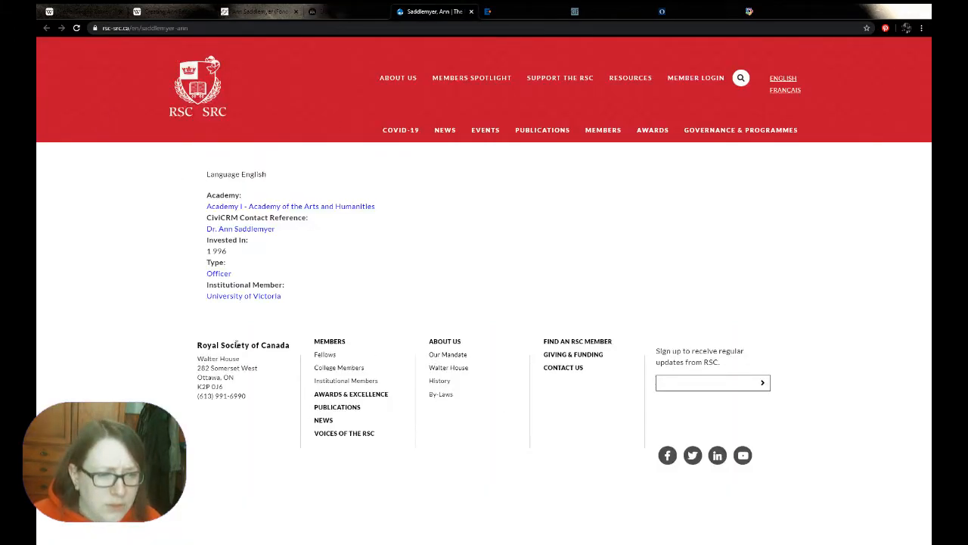
{"action": "left_click", "coordinate": [503, 17]}
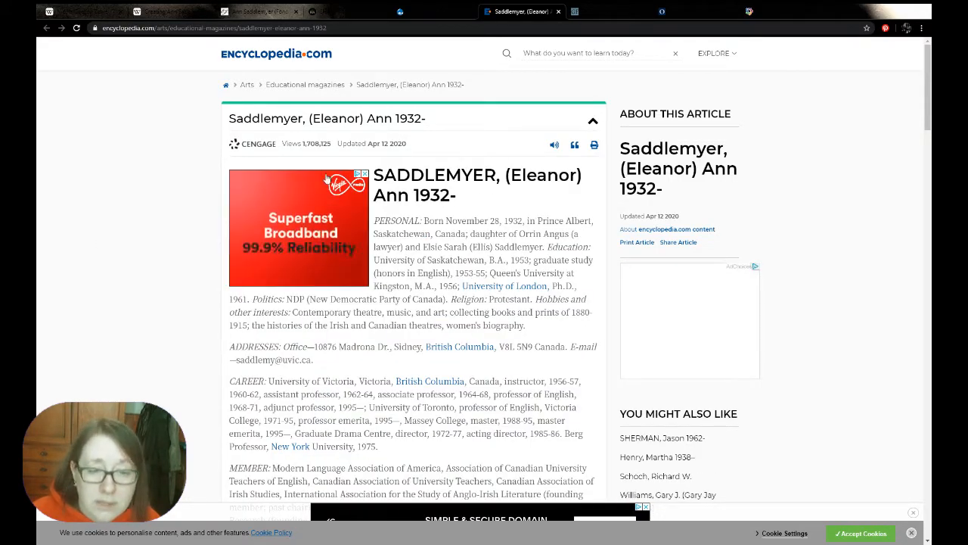
{"action": "left_click", "coordinate": [597, 10]}
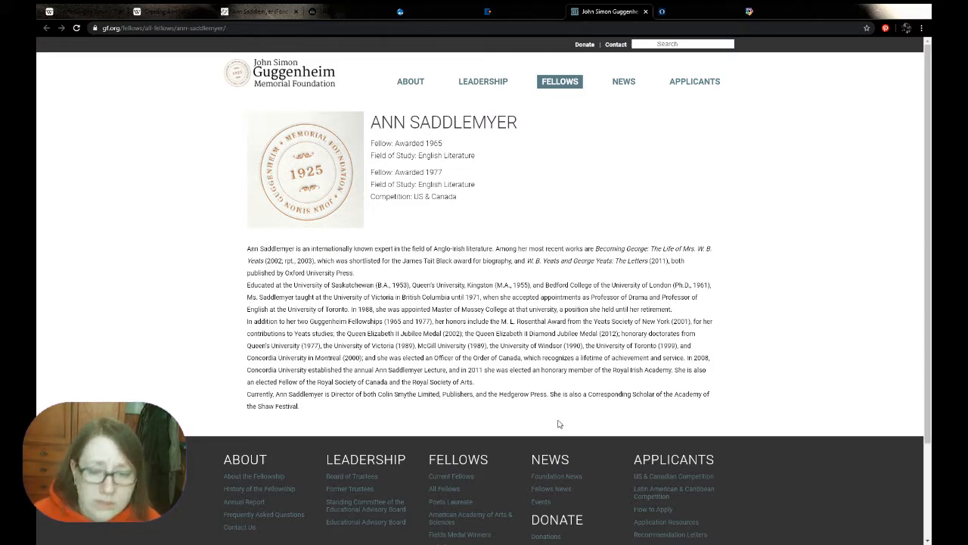
{"action": "left_click", "coordinate": [721, 8]}
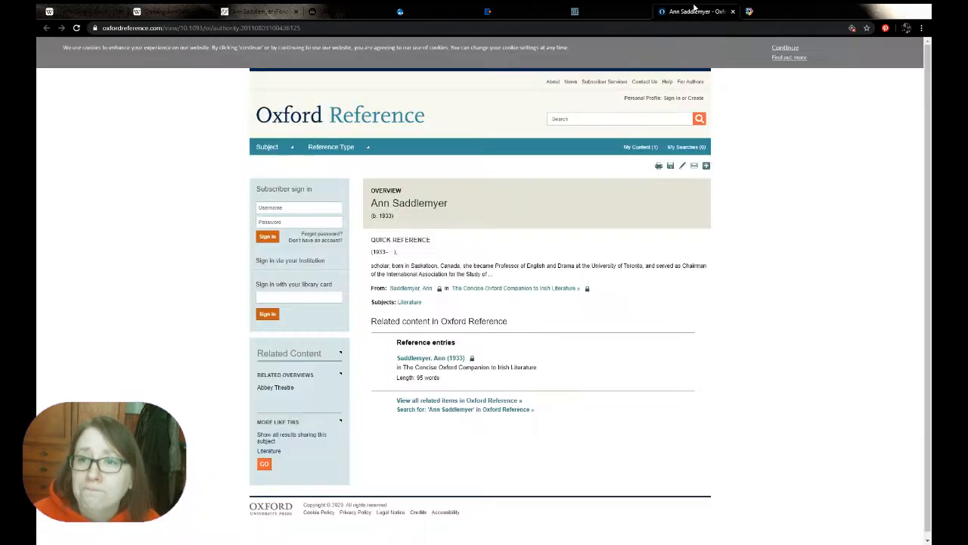
{"action": "left_click", "coordinate": [785, 47]}
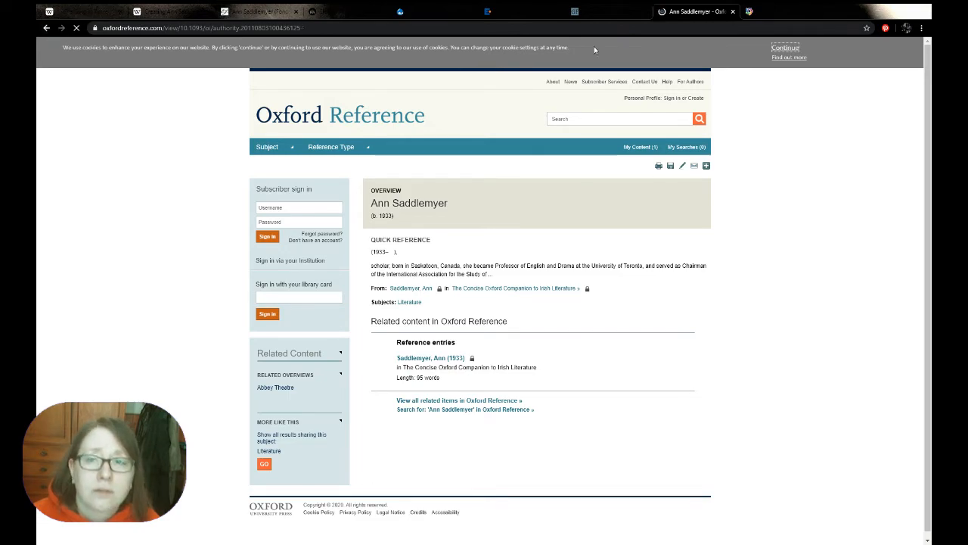
Return to the Wikipedia draft and copy the name "Ann Saddlemyer" from the lead sentence
{"action": "left_click", "coordinate": [162, 11]}
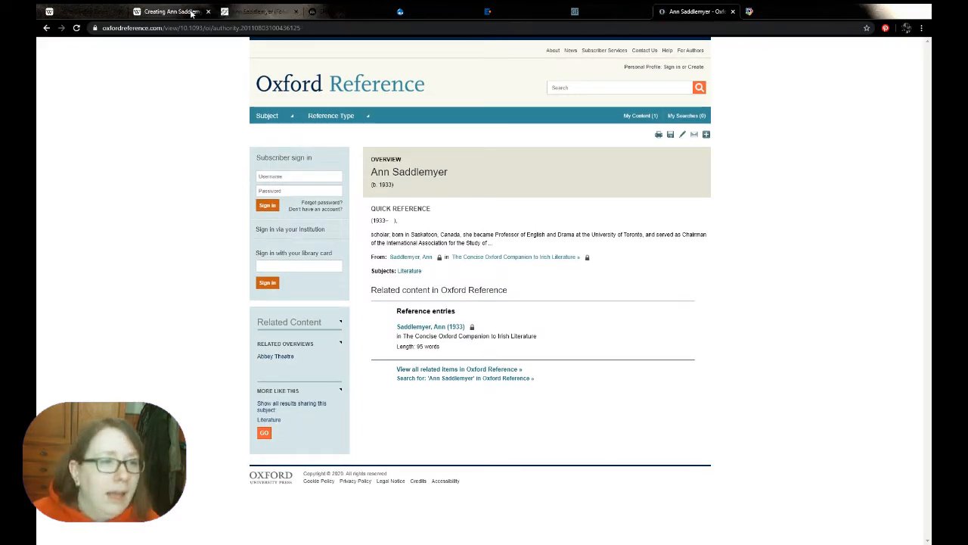
{"action": "mouse_move", "coordinate": [251, 183]}
{"action": "left_mouse_down"}
{"action": "mouse_move", "coordinate": [168, 186]}
{"action": "mouse_move", "coordinate": [249, 186]}
{"action": "left_mouse_up"}
{"action": "key", "text": "ctrl+c"}
{"action": "left_click", "coordinate": [179, 188]}
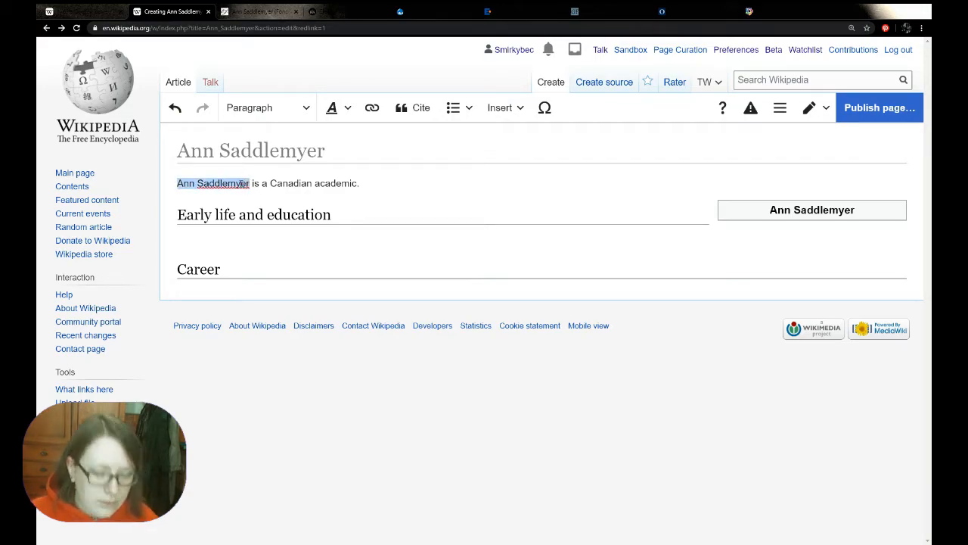
Check the WorldCat Identities source page and open Wikidata's new-item page in a new browser tab
{"action": "left_click", "coordinate": [779, 12]}
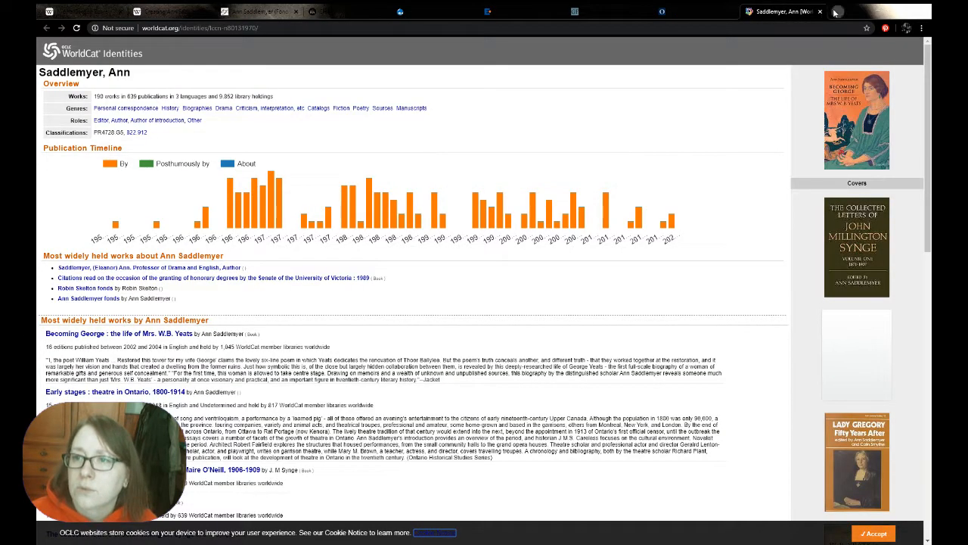
{"action": "left_click", "coordinate": [836, 11]}
{"action": "type", "text": "wikda"}
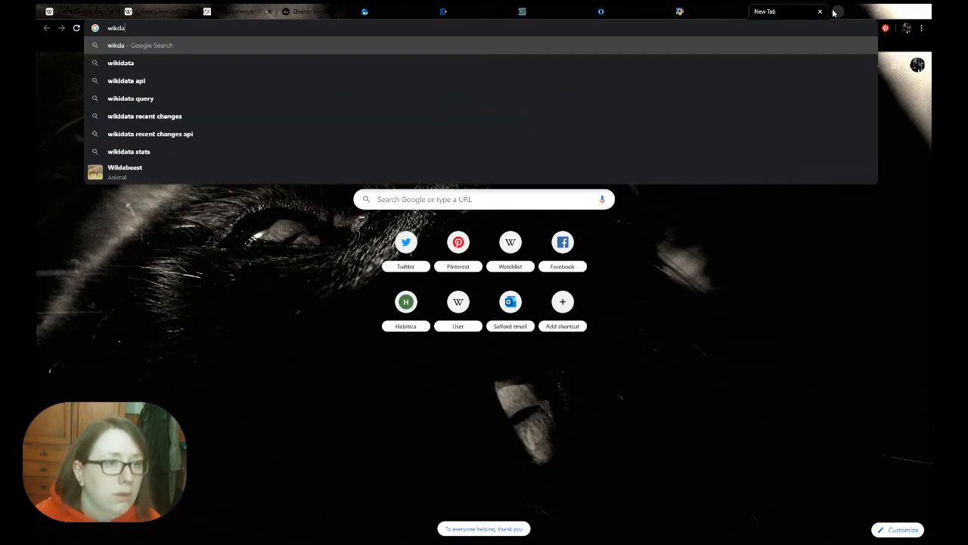
{"action": "key", "text": "BackSpace"}
{"action": "key", "text": "BackSpace"}
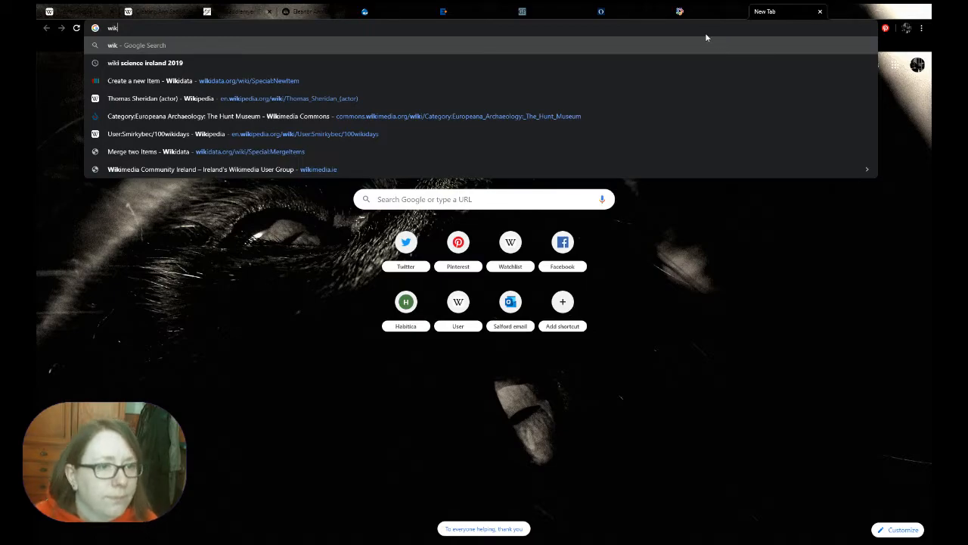
{"action": "left_click", "coordinate": [403, 80]}
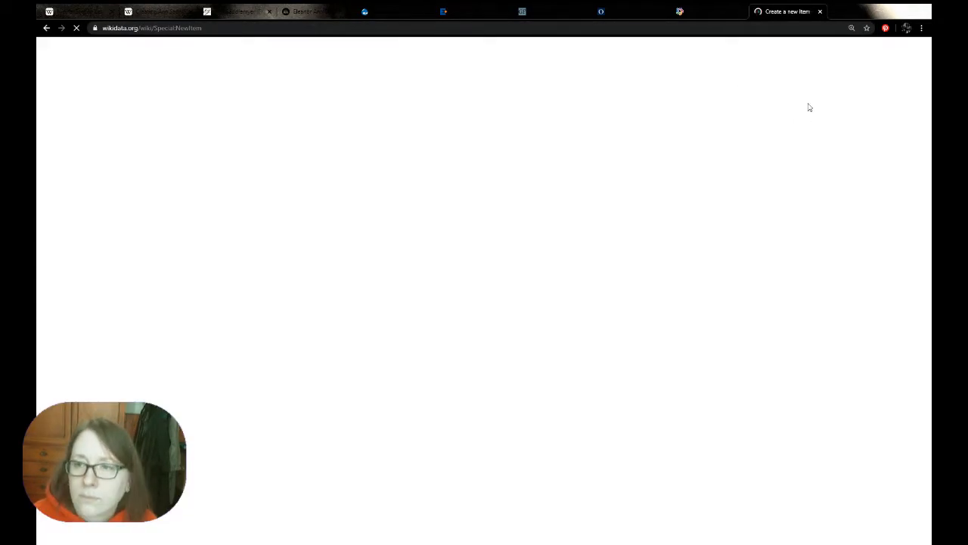
Search Wikidata for "Ann Saddlemyer", open the item about the person and examine its statements and site links
{"action": "left_click", "coordinate": [801, 80]}
{"action": "key", "text": "ctrl+v"}
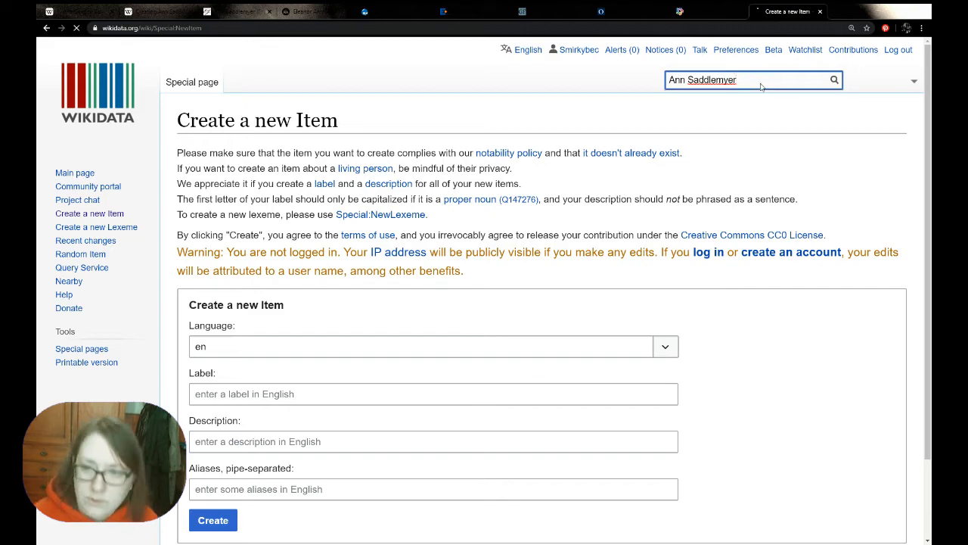
{"action": "key", "text": "Return"}
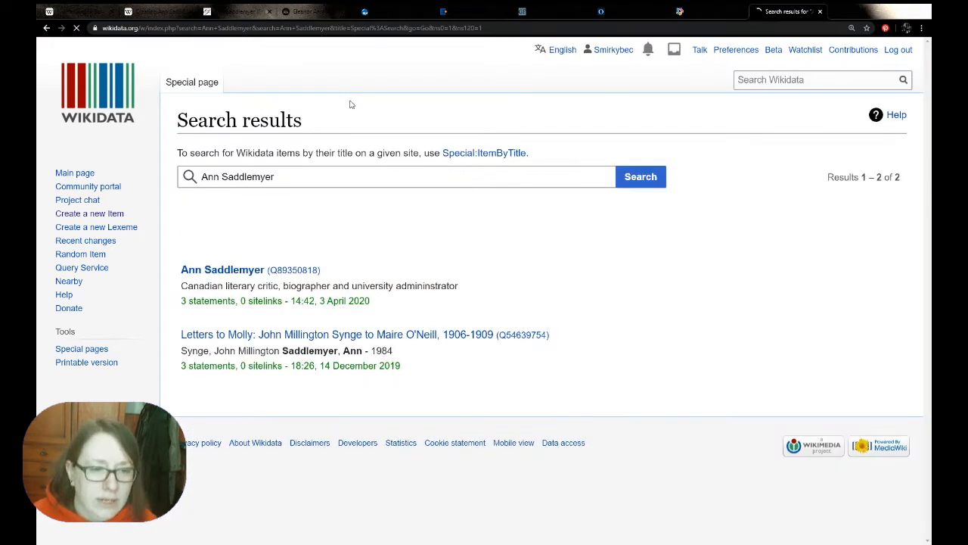
{"action": "left_click", "coordinate": [210, 271]}
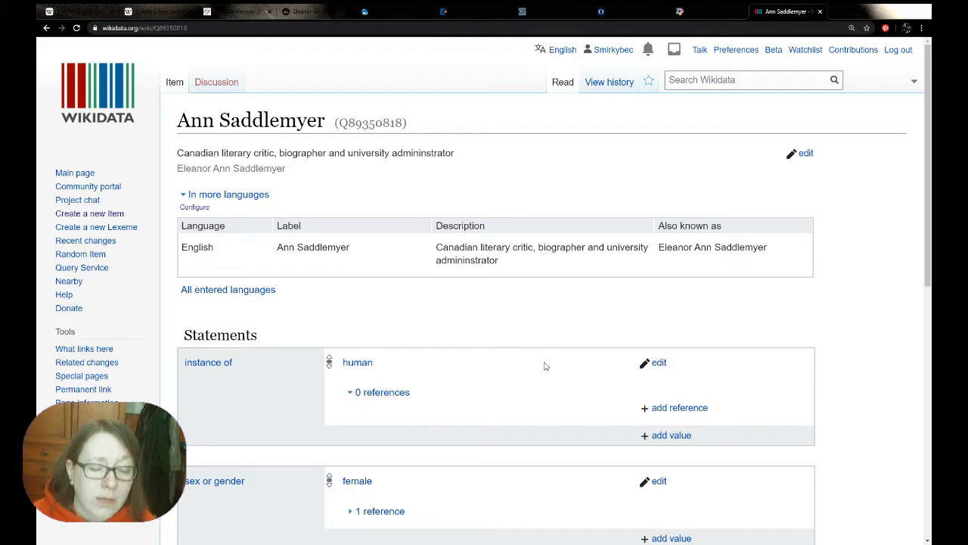
{"action": "scroll", "coordinate": [567, 299], "scroll_direction": "down", "scroll_amount": 4}
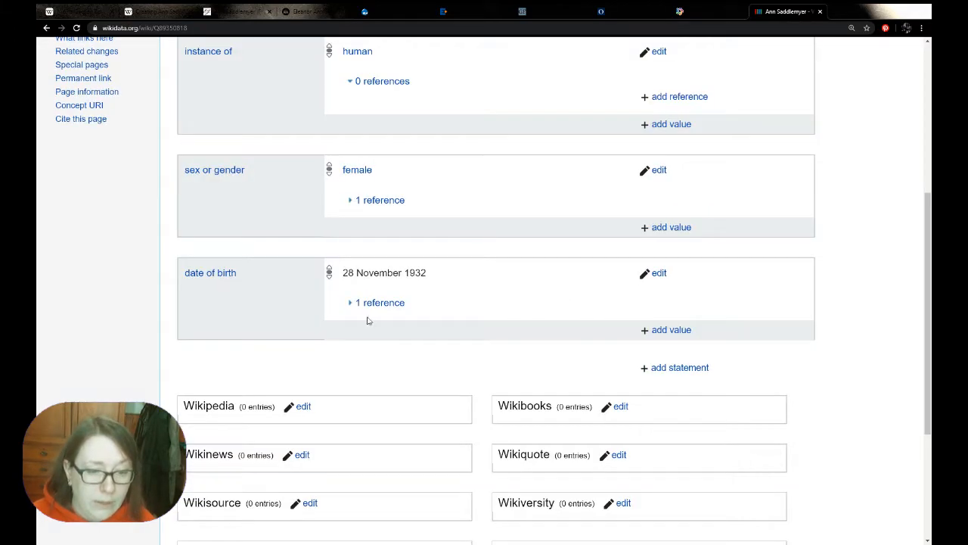
{"action": "scroll", "coordinate": [446, 333], "scroll_direction": "down", "scroll_amount": 1}
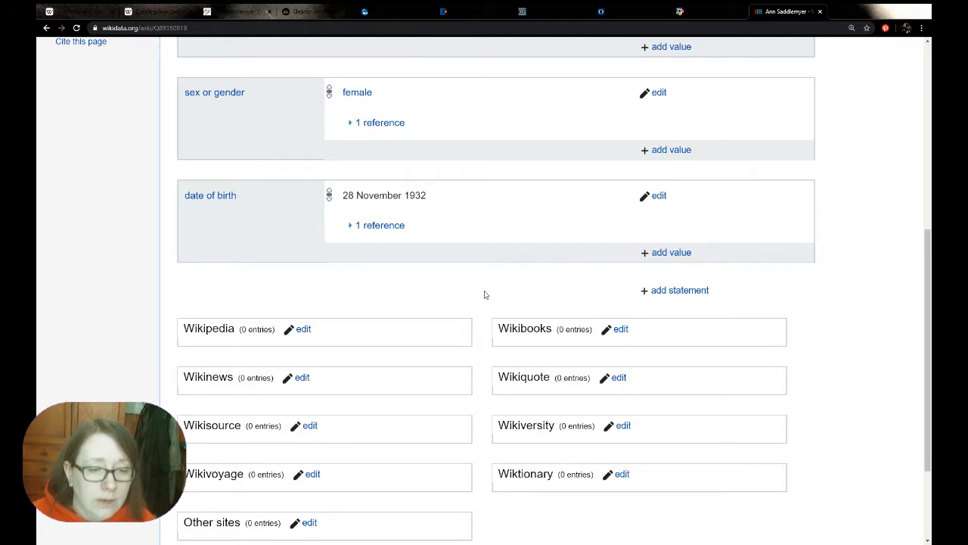
{"action": "scroll", "coordinate": [485, 295], "scroll_direction": "up", "scroll_amount": 5}
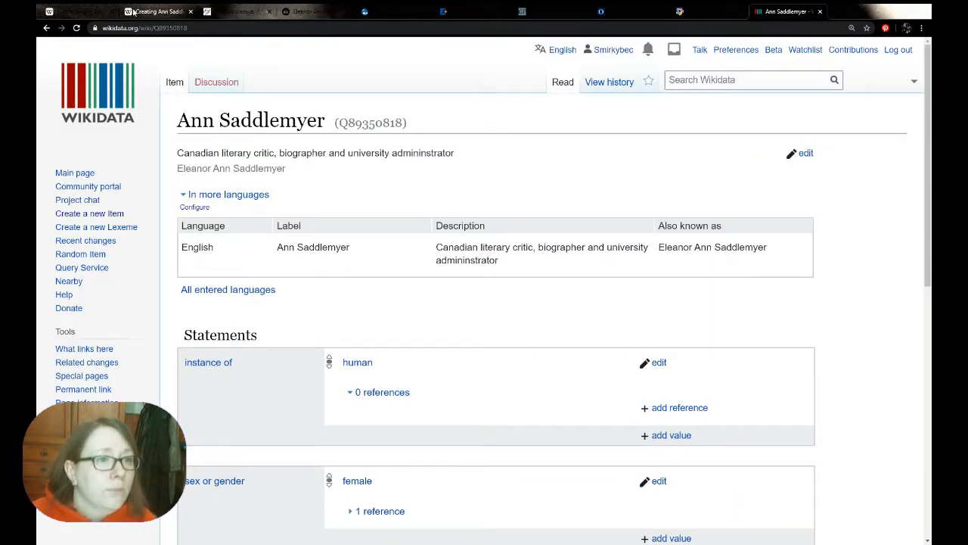
Check the Wikipedia draft and reread the biographical sketch on the E.J. Pratt Library page
{"action": "left_click", "coordinate": [175, 10]}
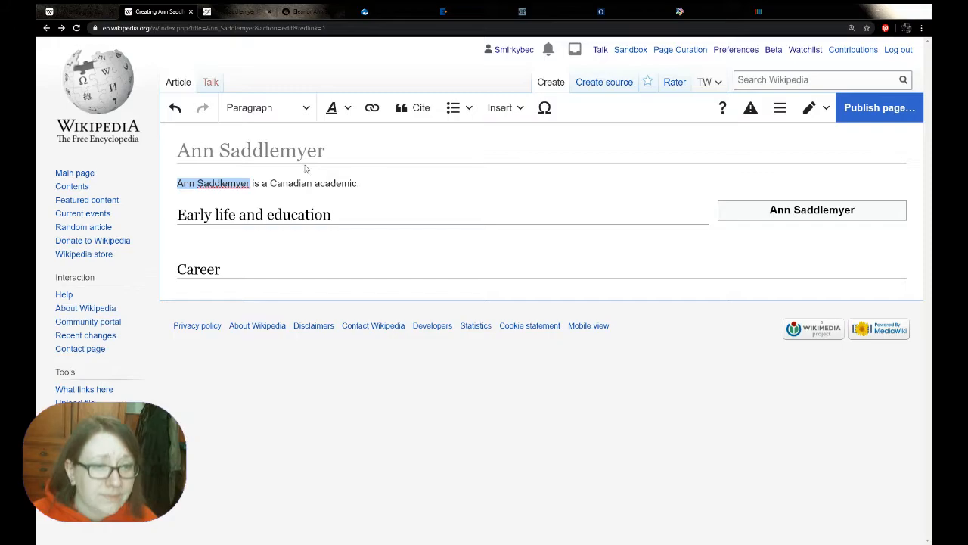
{"action": "left_click", "coordinate": [224, 11]}
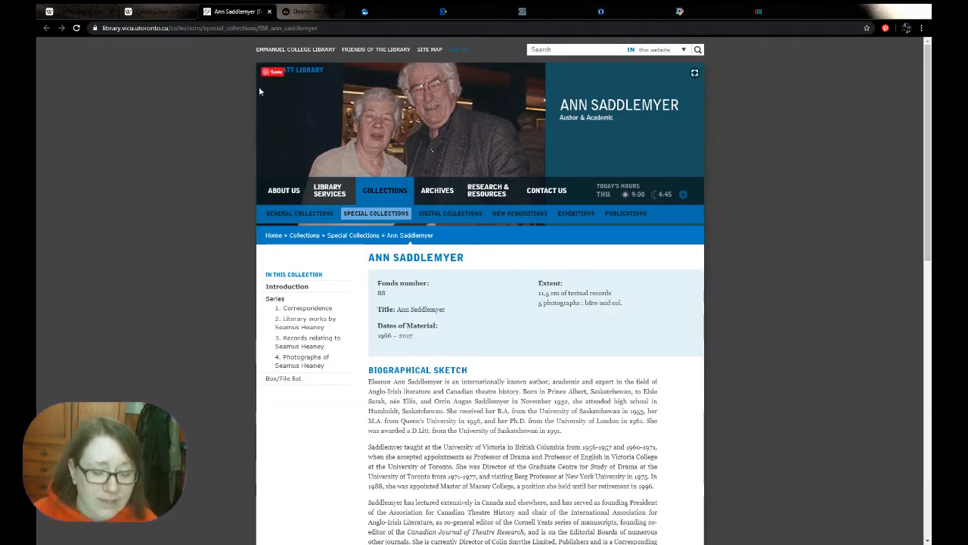
{"action": "scroll", "coordinate": [800, 303], "scroll_direction": "down", "scroll_amount": 1}
{"action": "scroll", "coordinate": [582, 286], "scroll_direction": "down", "scroll_amount": 1}
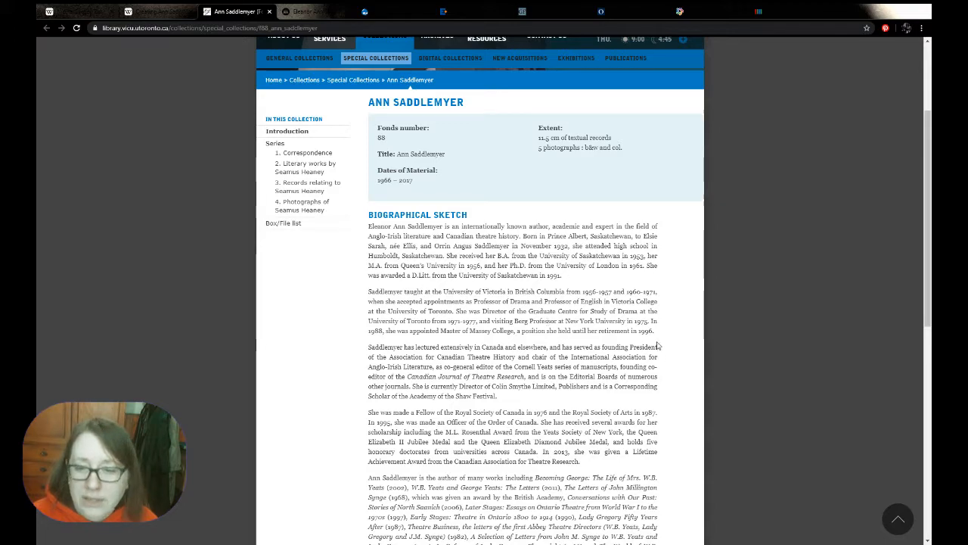
Copy the full biographical sketch from the E.J. Pratt Library page and paste it under the draft's "Early life and education" heading
{"action": "left_click_drag", "start_coordinate": [369, 226], "coordinate": [424, 301]}
{"action": "left_click", "coordinate": [424, 301]}
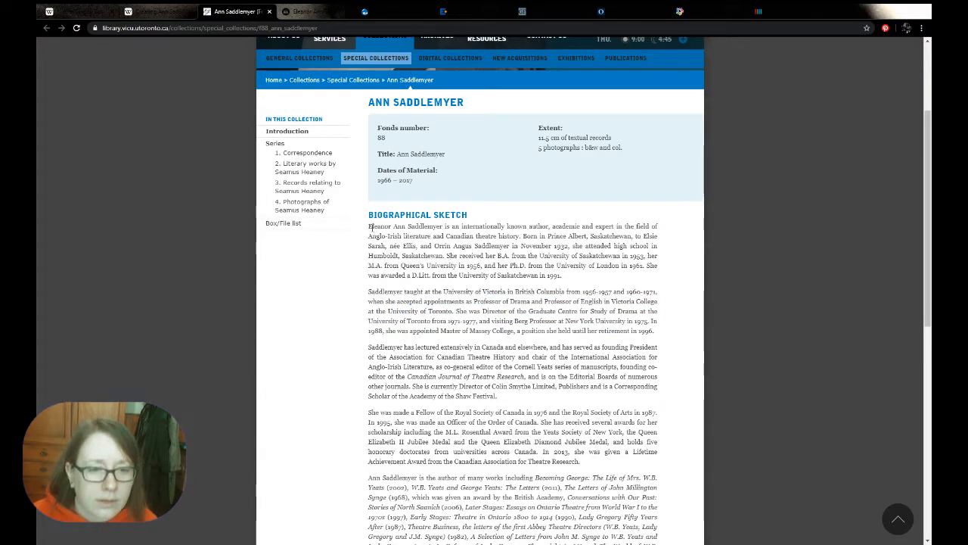
{"action": "left_click_drag", "start_coordinate": [368, 225], "coordinate": [652, 401]}
{"action": "key", "text": "ctrl+shift+Tab"}
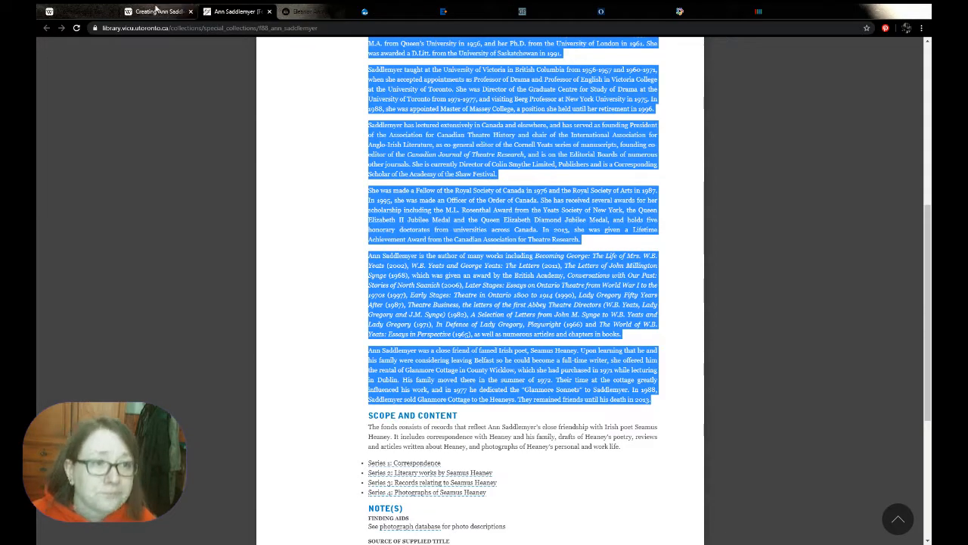
{"action": "left_click", "coordinate": [207, 269]}
{"action": "left_click", "coordinate": [208, 236]}
{"action": "key", "text": "ctrl+v"}
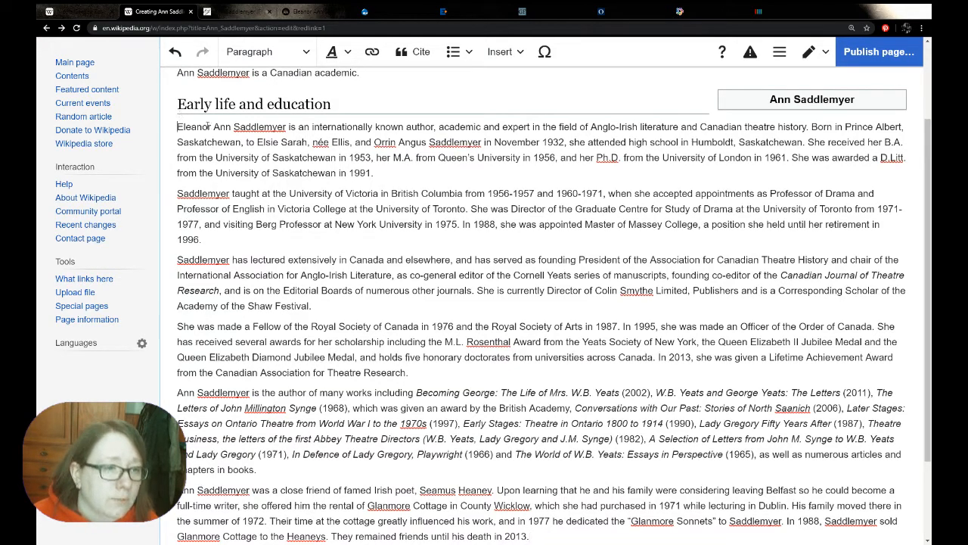
Insert blank paragraphs between the "Early life and education" heading and the pasted biography
{"action": "key", "text": "Return"}
{"action": "key", "text": "Return"}
{"action": "key", "text": "Return"}
{"action": "key", "text": "Return"}
{"action": "key", "text": "Return"}
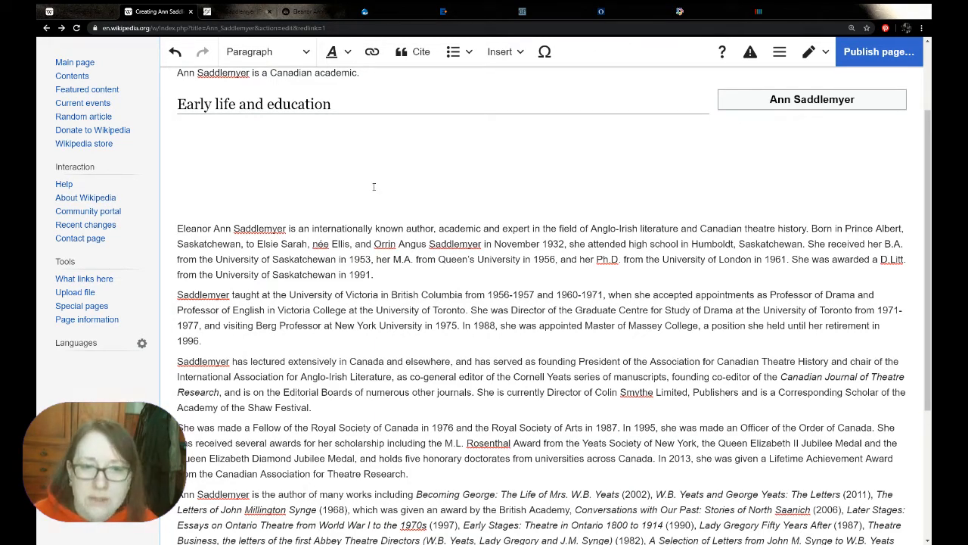
{"action": "scroll", "coordinate": [374, 187], "scroll_direction": "up", "scroll_amount": 1}
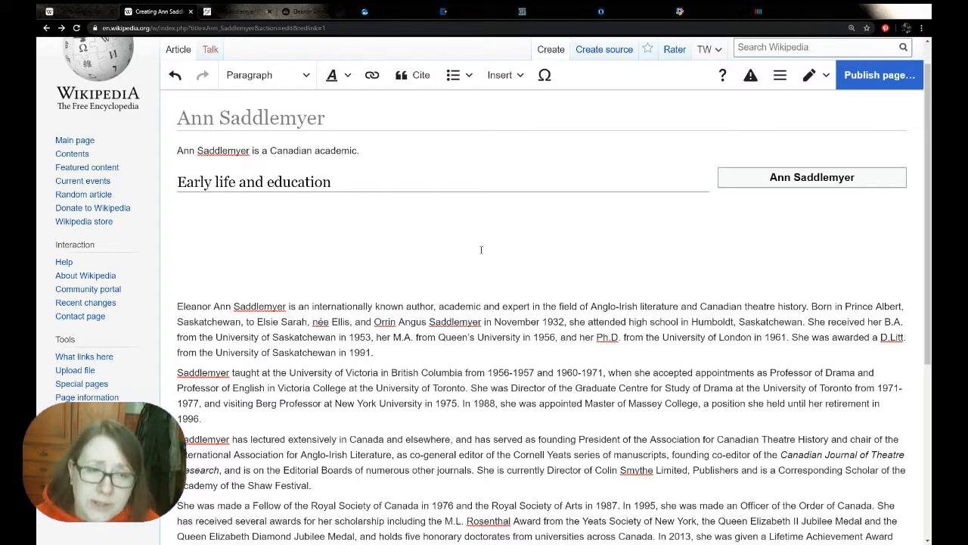
{"action": "left_click", "coordinate": [472, 250]}
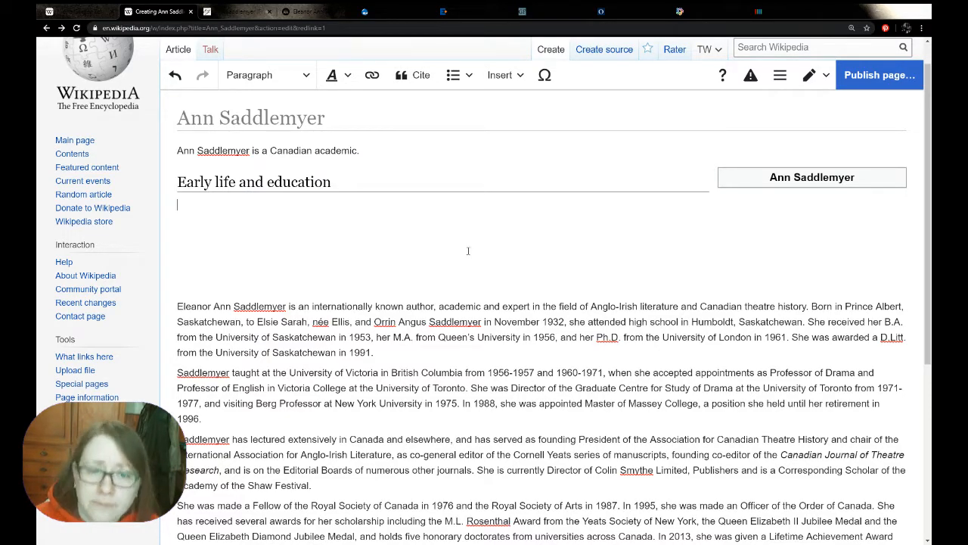
Extend the lead sentence after "Canadian academic" with ", author, and expert in the"
{"action": "double_click", "coordinate": [420, 306]}
{"action": "key", "text": "ctrl+c"}
{"action": "left_click", "coordinate": [360, 152]}
{"action": "type", "text": ","}
{"action": "key", "text": "ctrl+v"}
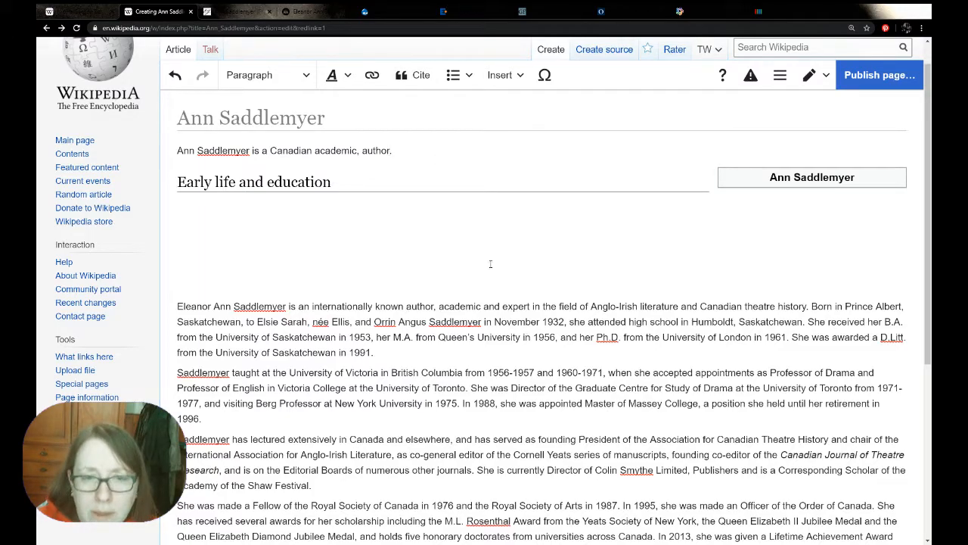
{"action": "type", "text": ", and exp"}
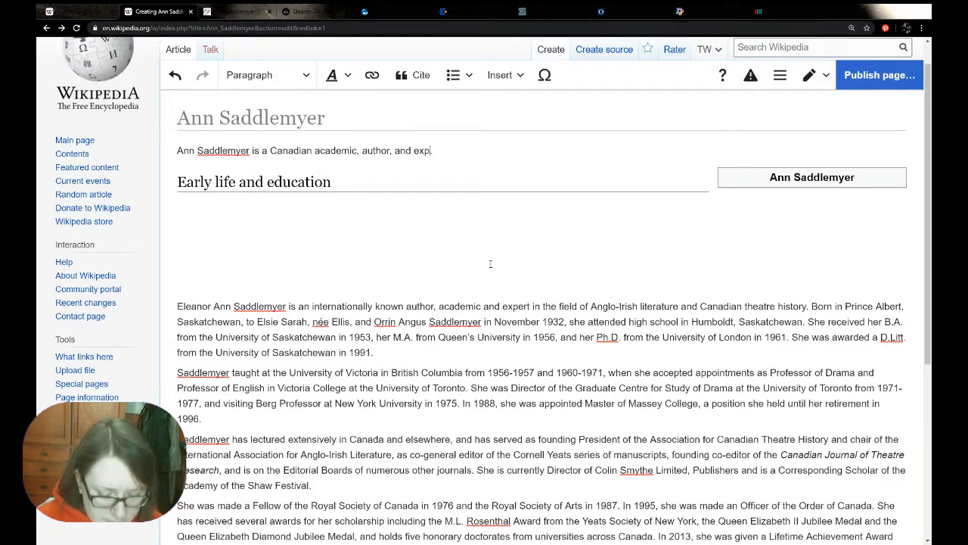
{"action": "type", "text": "ert in the ."}
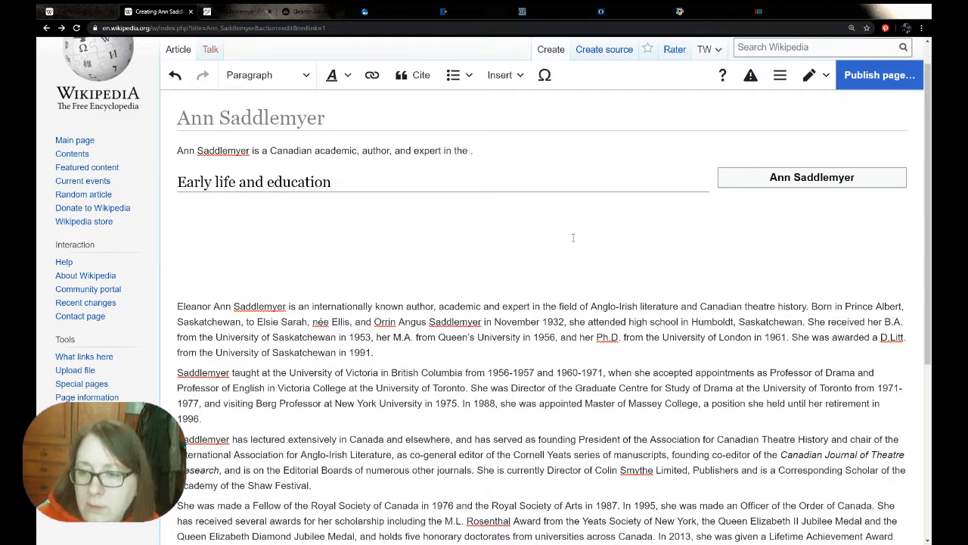
Copy "Canadian theatre history" from the pasted biography to the end of the lead sentence and start adding a second field
{"action": "left_click_drag", "start_coordinate": [700, 308], "coordinate": [808, 312]}
{"action": "key", "text": "ctrl+c"}
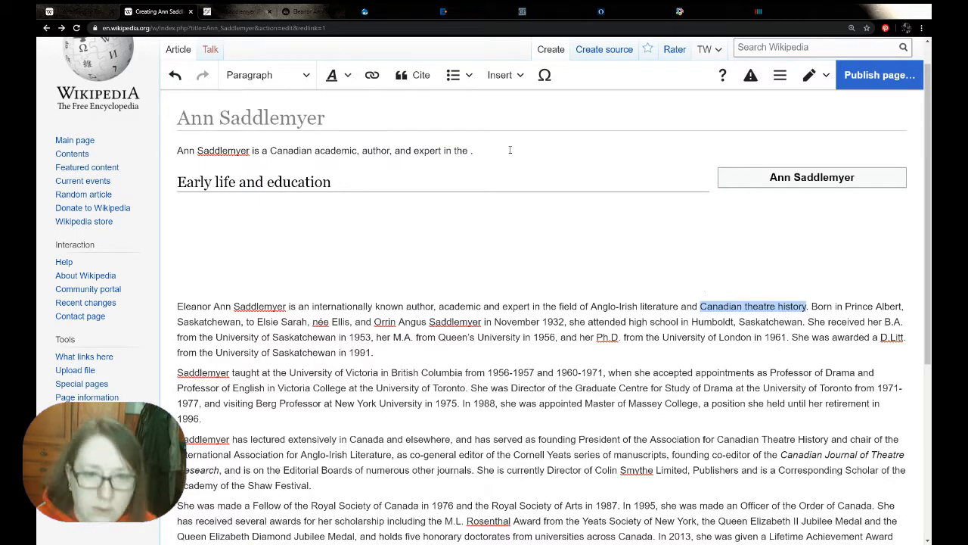
{"action": "left_click", "coordinate": [469, 150]}
{"action": "key", "text": "ctrl+v"}
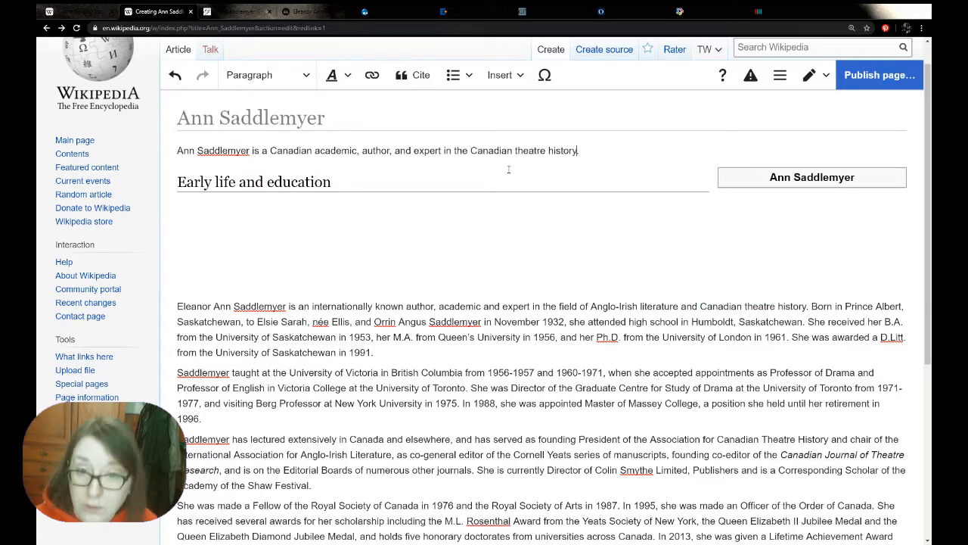
{"action": "type", "text": "an"}
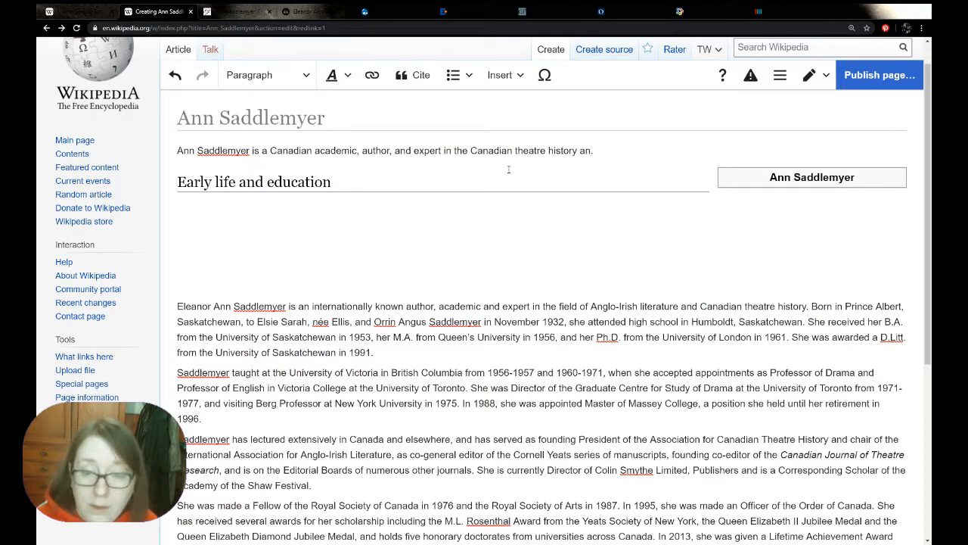
Reword the end of the lead sentence to read "expert in the history of Canadian theatre"
{"action": "key", "text": "BackSpace"}
{"action": "key", "text": "BackSpace"}
{"action": "key", "text": "BackSpace"}
{"action": "key", "text": "BackSpace"}
{"action": "key", "text": "BackSpace"}
{"action": "key", "text": "BackSpace"}
{"action": "key", "text": "BackSpace"}
{"action": "key", "text": "BackSpace"}
{"action": "key", "text": "BackSpace"}
{"action": "key", "text": "BackSpace"}
{"action": "key", "text": "BackSpace"}
{"action": "key", "text": "BackSpace"}
{"action": "key", "text": "BackSpace"}
{"action": "key", "text": "BackSpace"}
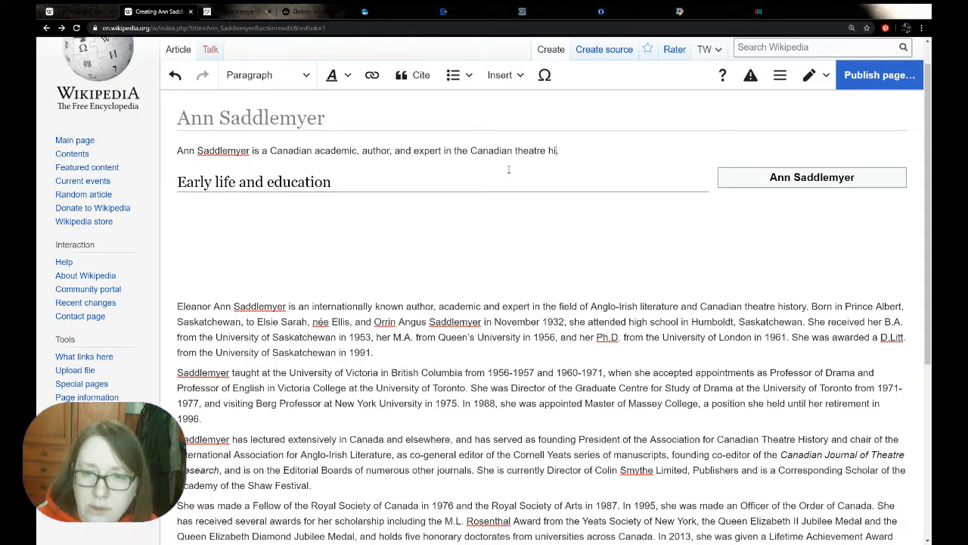
{"action": "key", "text": "BackSpace"}
{"action": "key", "text": "BackSpace"}
{"action": "key", "text": "BackSpace"}
{"action": "key", "text": "BackSpace"}
{"action": "key", "text": "BackSpace"}
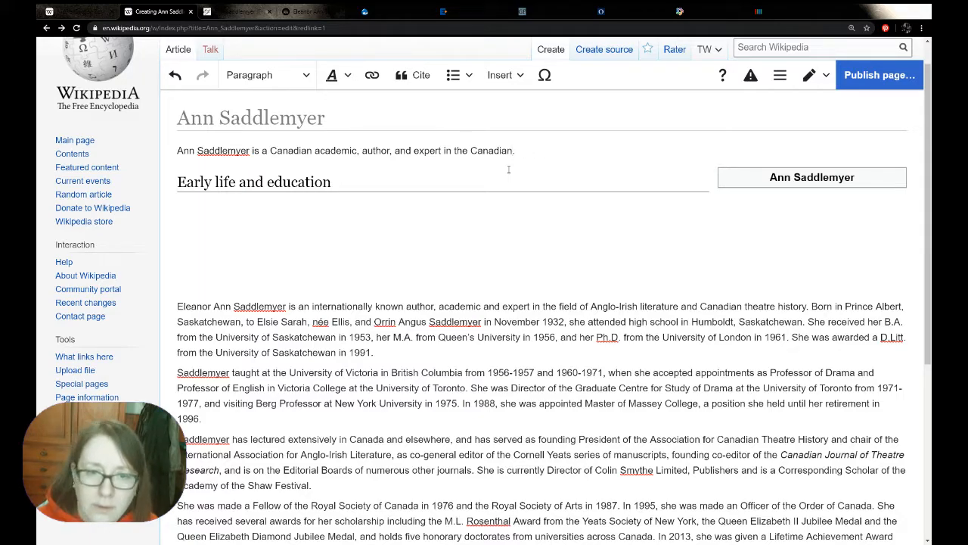
{"action": "key", "text": "Right"}
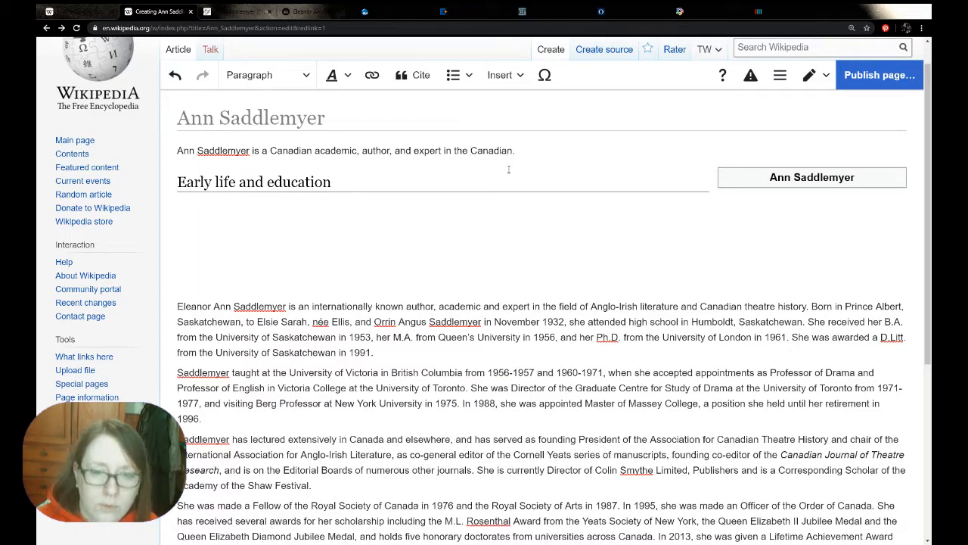
{"action": "type", "text": "history of Canadian"}
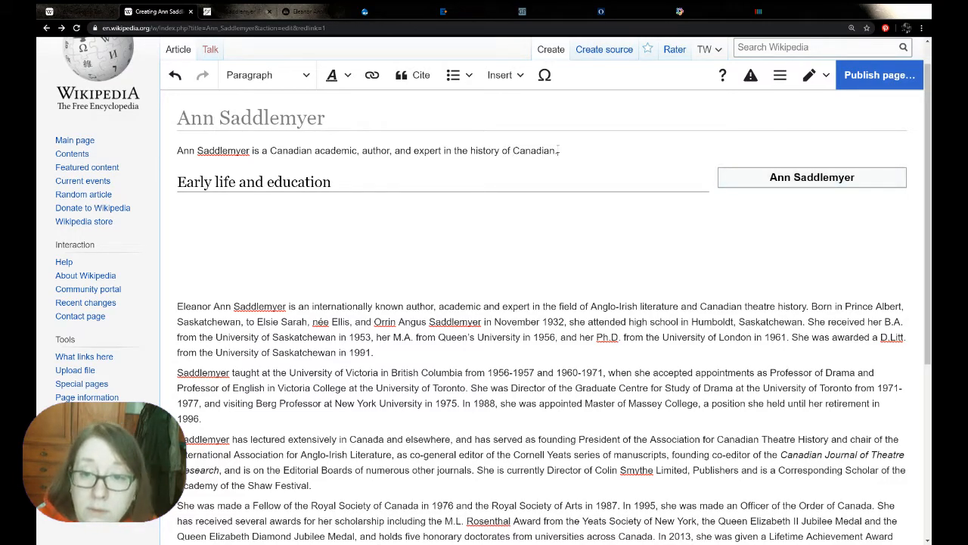
{"action": "type", "text": " theatre"}
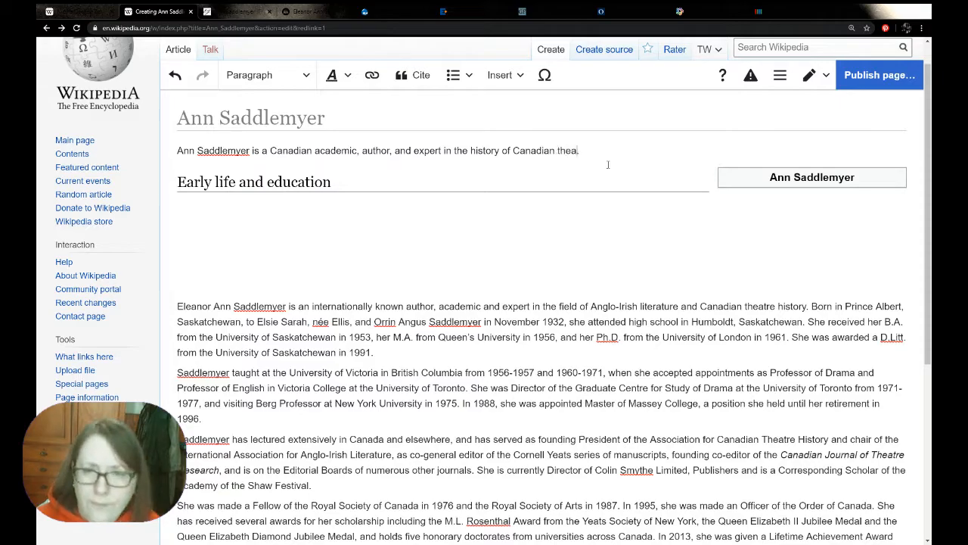
Add "and Anglo-Irish literature" to the end of the lead sentence, copying the field name from the pasted biography
{"action": "left_click_drag", "start_coordinate": [591, 307], "coordinate": [681, 307]}
{"action": "key", "text": "ctrl+c"}
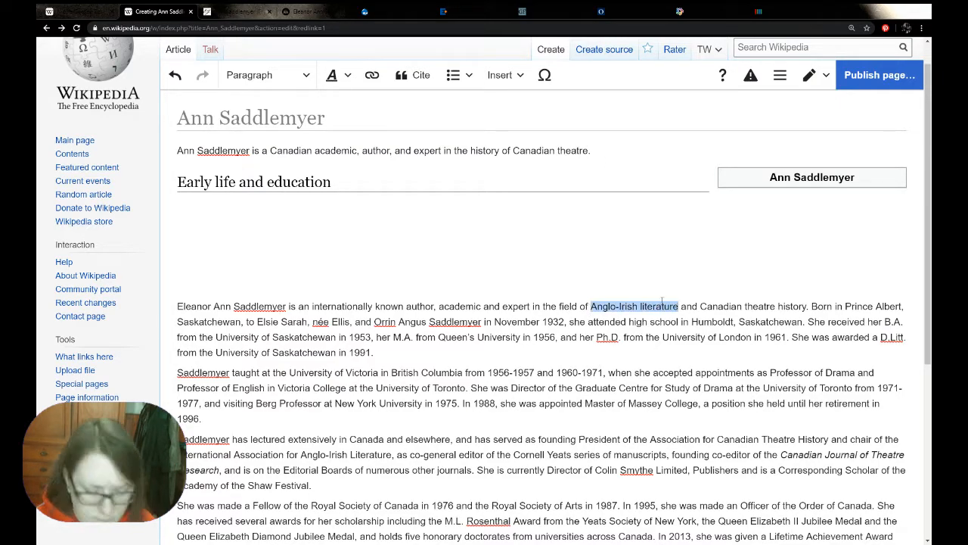
{"action": "left_click", "coordinate": [590, 151]}
{"action": "type", "text": "and"}
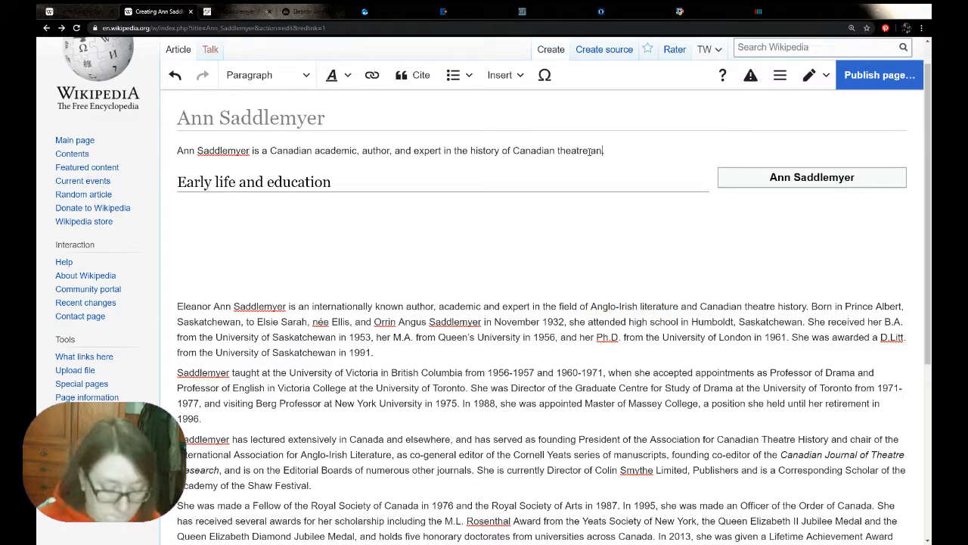
{"action": "key", "text": "ctrl+v"}
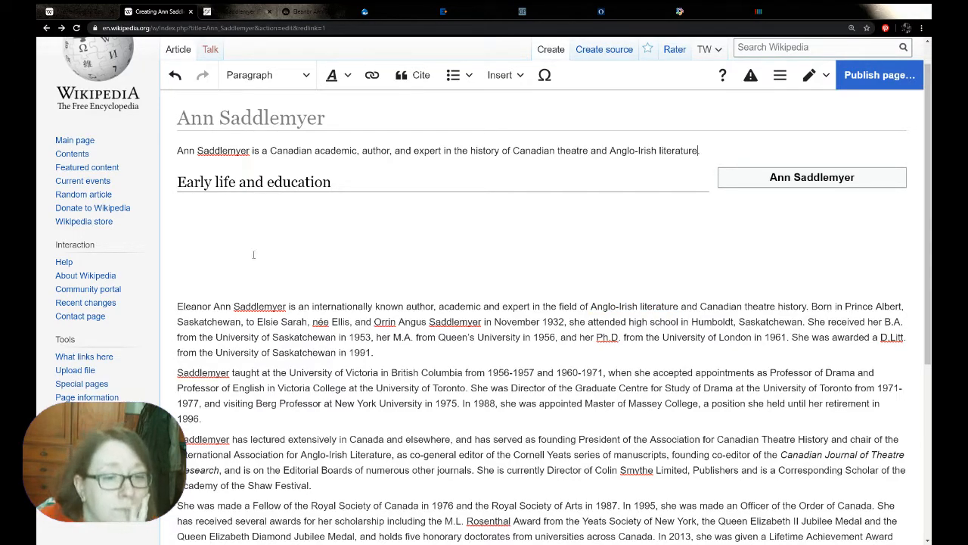
Check the full birth date on the library page and the Encyclopedia.com entry, and return to the Wikipedia draft
{"action": "left_click", "coordinate": [566, 320]}
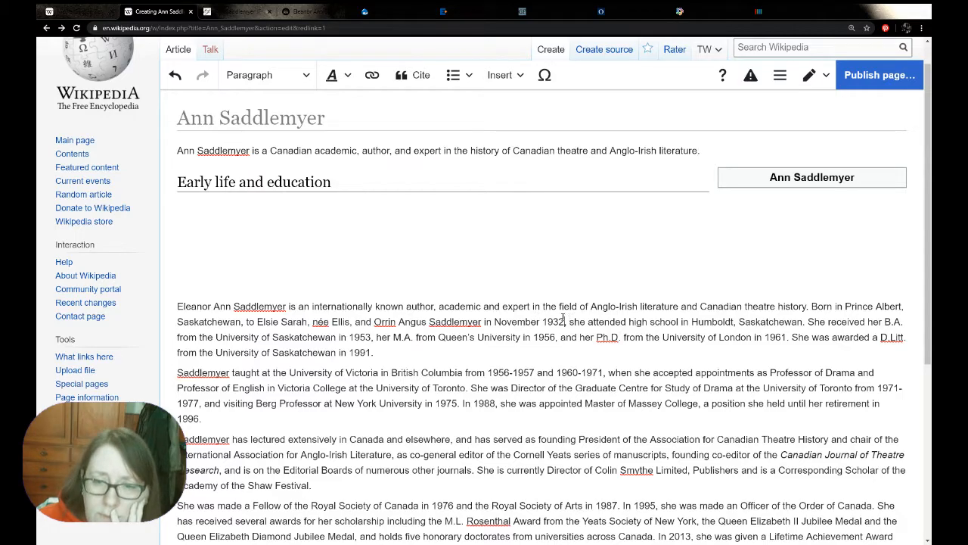
{"action": "left_click", "coordinate": [235, 9]}
{"action": "left_click", "coordinate": [390, 250]}
{"action": "scroll", "coordinate": [389, 250], "scroll_direction": "up", "scroll_amount": 6}
{"action": "left_click", "coordinate": [456, 12]}
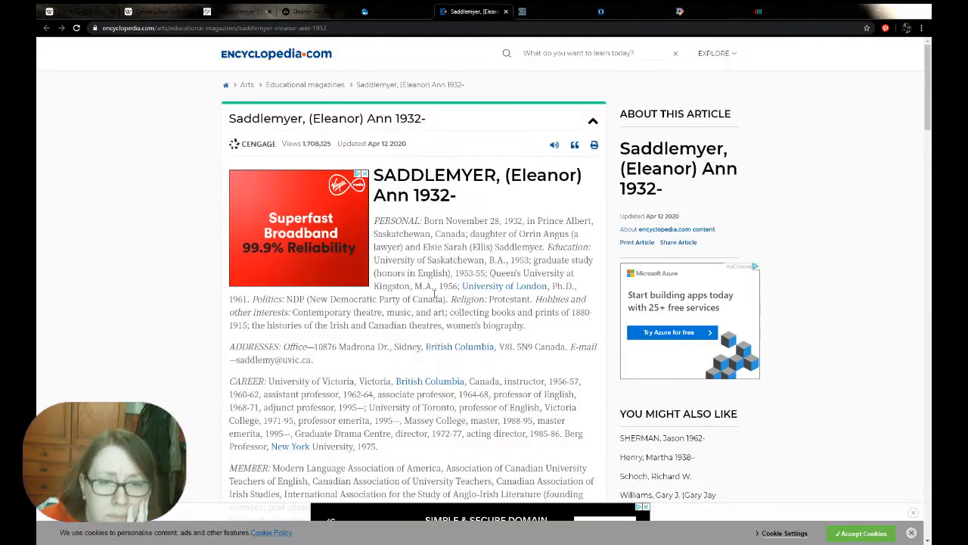
{"action": "left_click", "coordinate": [155, 11]}
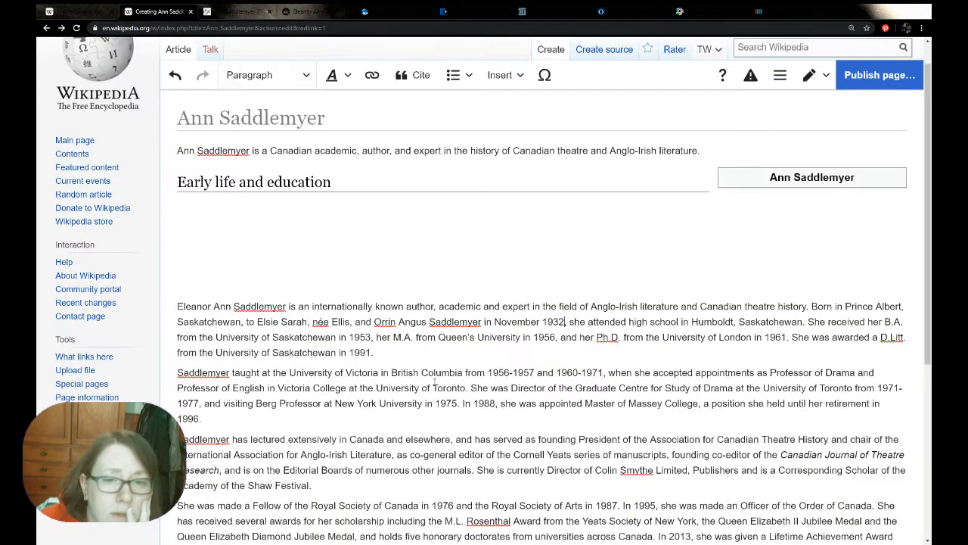
Insert the subject's birth date in parentheses, introduced by "born", after the name in the lead sentence
{"action": "type", "text": "()"}
{"action": "type", "text": "born 28 "}
{"action": "type", "text": "Novembne"}
{"action": "key", "text": "BackSpace"}
{"action": "key", "text": "BackSpace"}
{"action": "type", "text": "er 1932"}
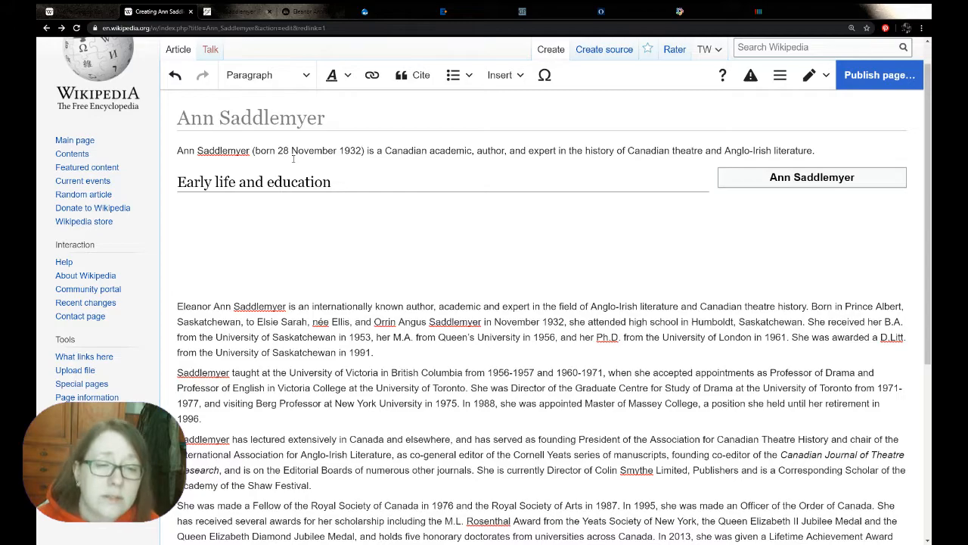
Make the name "Ann Saddlemyer" bold in the lead sentence
{"action": "scroll", "coordinate": [293, 159], "scroll_direction": "up", "scroll_amount": 1}
{"action": "left_click_drag", "start_coordinate": [250, 183], "coordinate": [177, 183]}
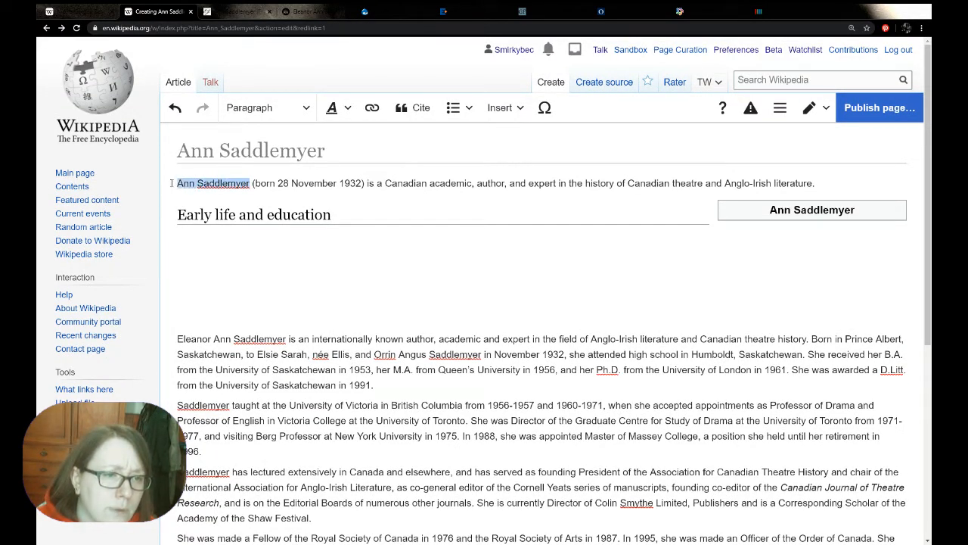
{"action": "left_click", "coordinate": [338, 108]}
{"action": "left_click", "coordinate": [344, 134]}
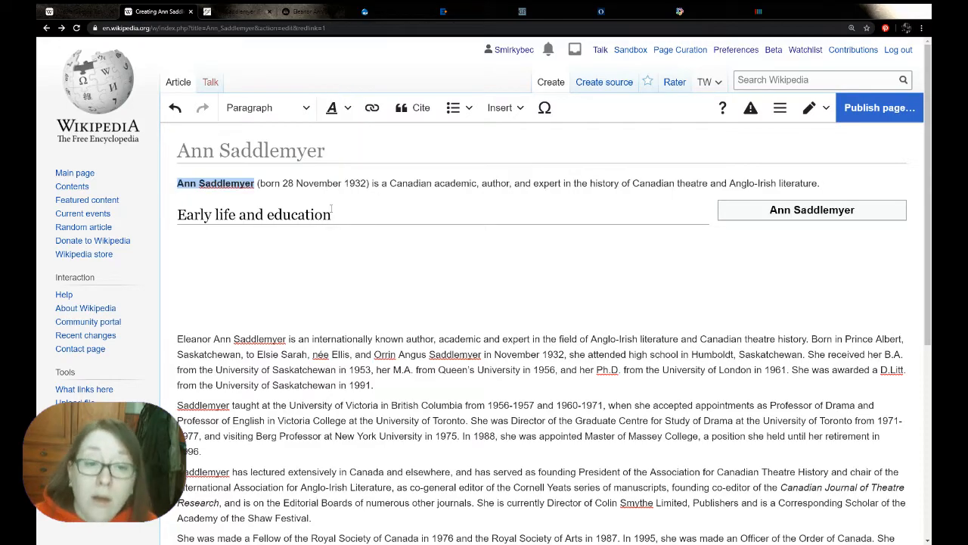
{"action": "left_click", "coordinate": [285, 252]}
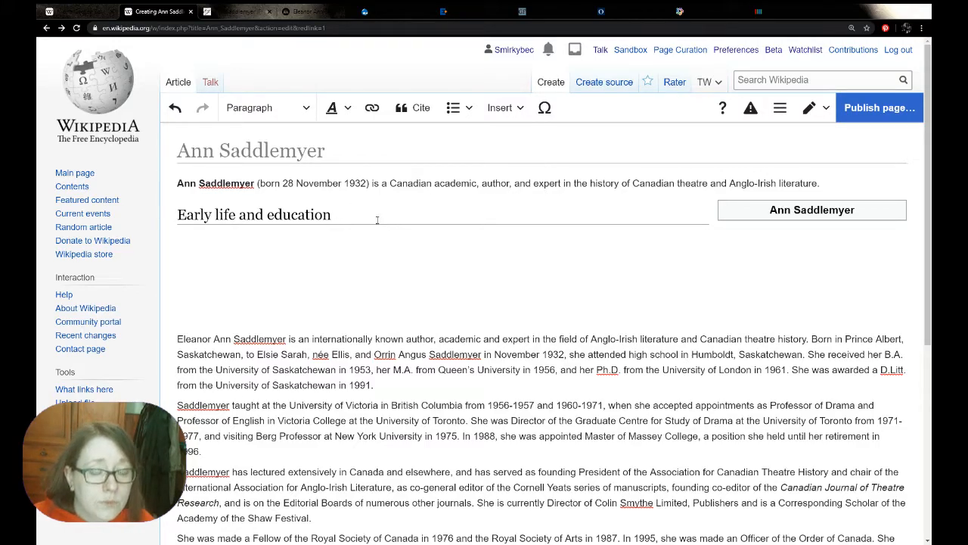
Look through the optional fields available for the person infobox, such as the birth details, and close it without changes
{"action": "left_click", "coordinate": [811, 210]}
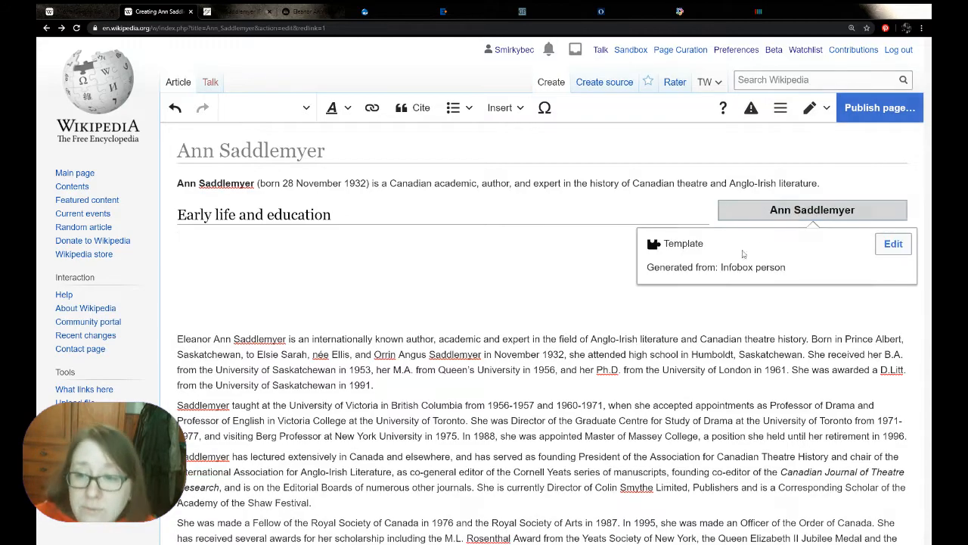
{"action": "left_click", "coordinate": [893, 243]}
{"action": "left_click", "coordinate": [392, 315]}
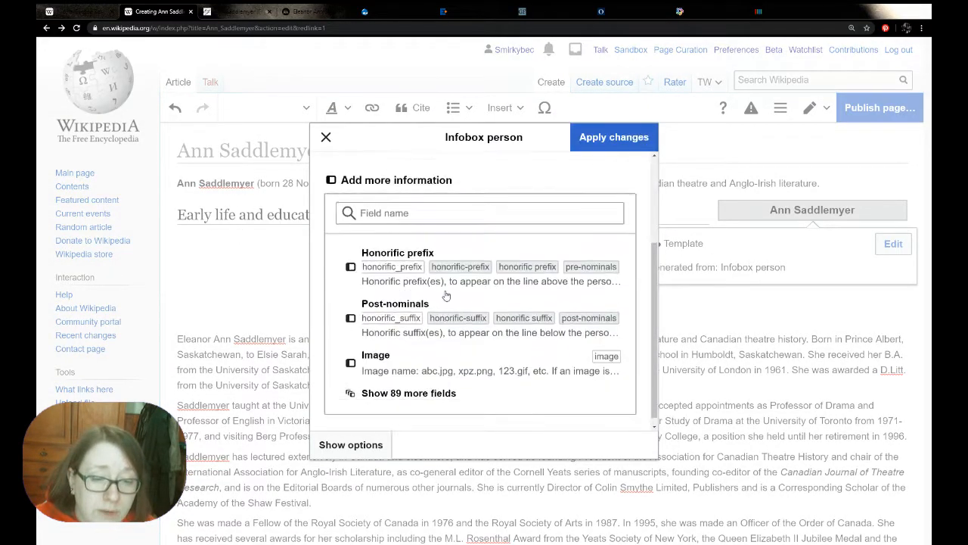
{"action": "left_click", "coordinate": [397, 387]}
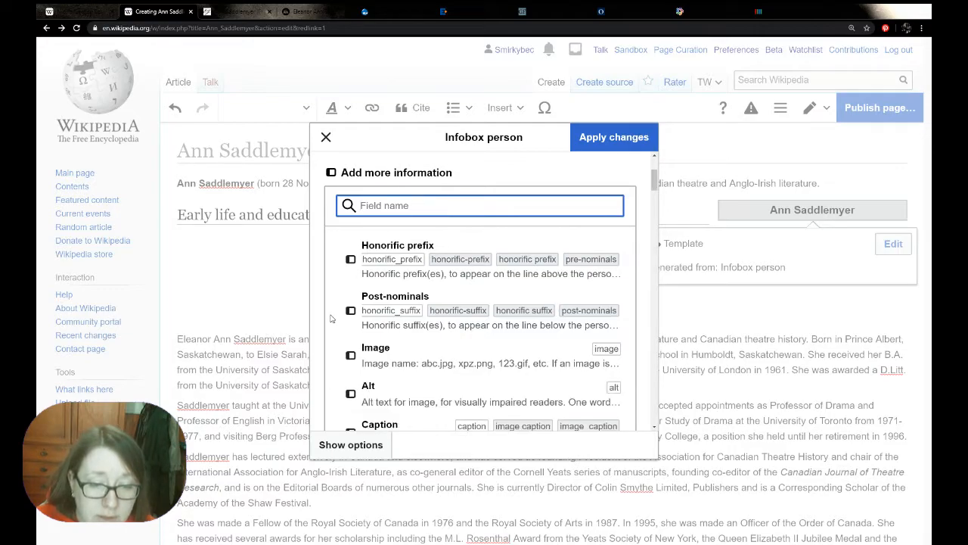
{"action": "scroll", "coordinate": [330, 318], "scroll_direction": "down", "scroll_amount": 1}
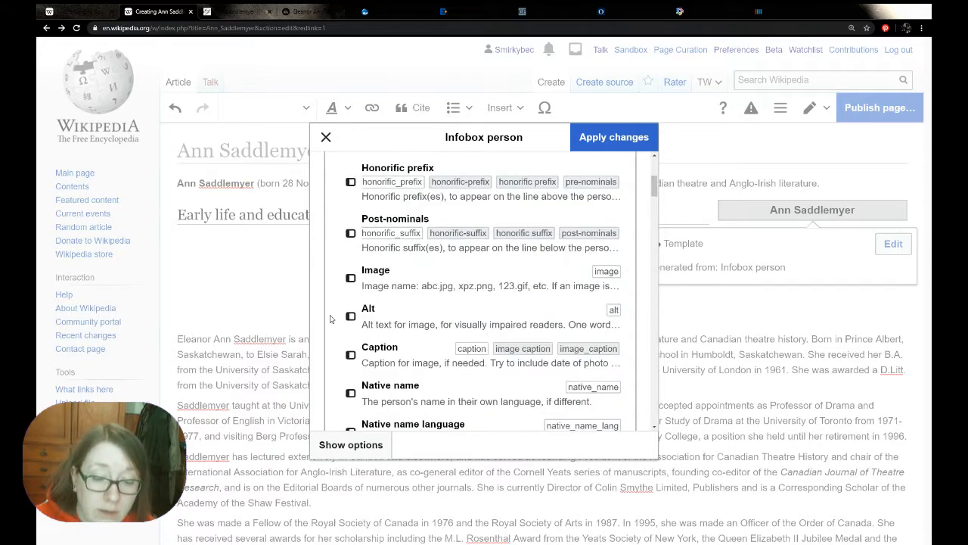
{"action": "scroll", "coordinate": [330, 318], "scroll_direction": "down", "scroll_amount": 1}
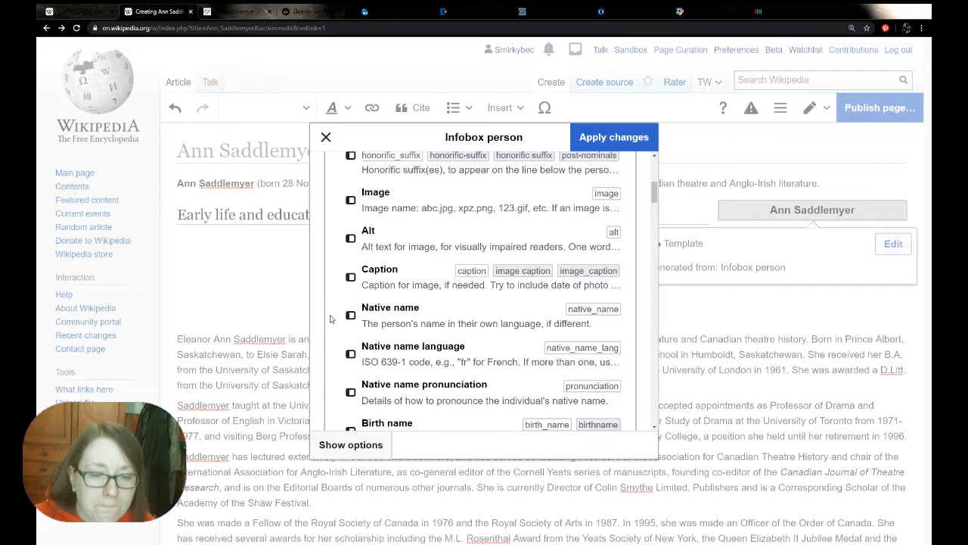
{"action": "scroll", "coordinate": [330, 318], "scroll_direction": "down", "scroll_amount": 3}
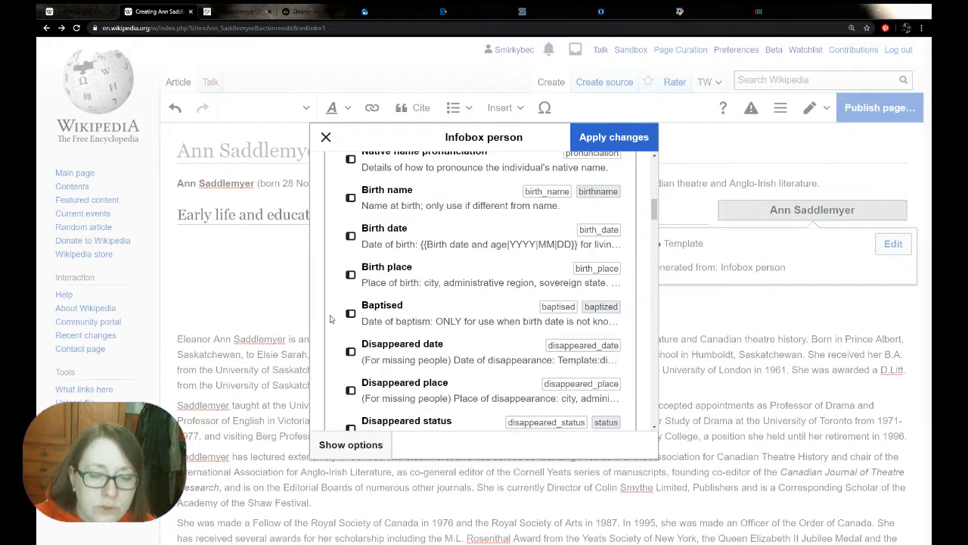
{"action": "scroll", "coordinate": [330, 319], "scroll_direction": "down", "scroll_amount": 1}
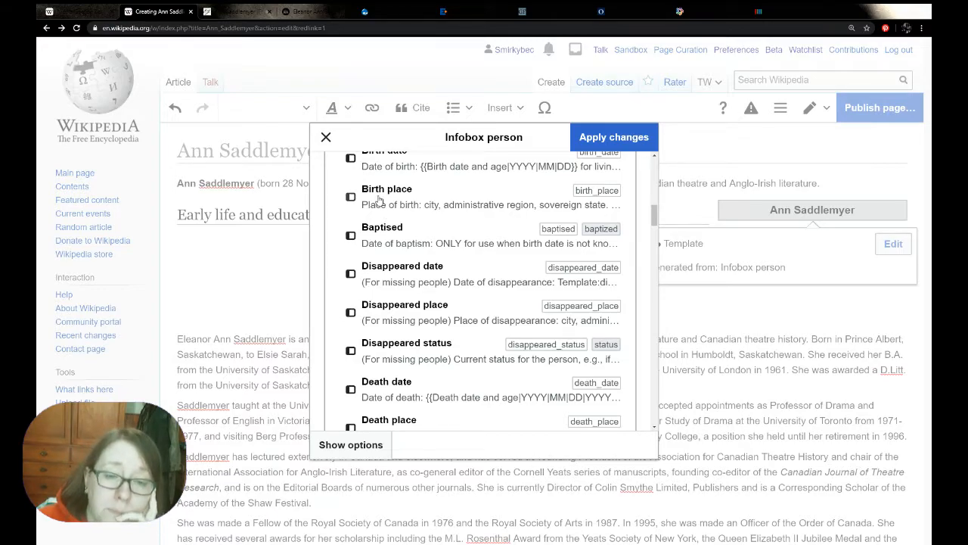
{"action": "scroll", "coordinate": [379, 199], "scroll_direction": "up", "scroll_amount": 1}
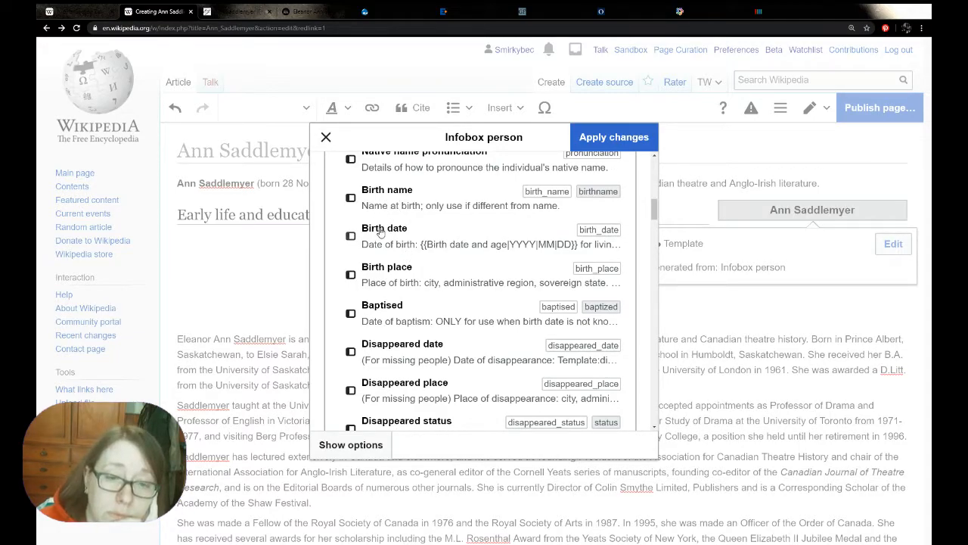
{"action": "left_click", "coordinate": [326, 138]}
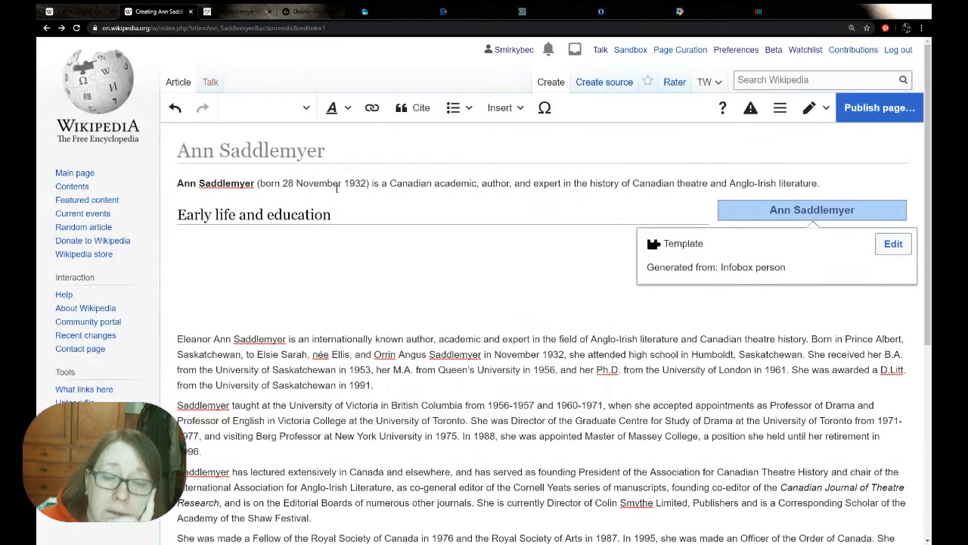
Move the person infobox from the Early life and education section to above the lead sentence
{"action": "left_click", "coordinate": [284, 251]}
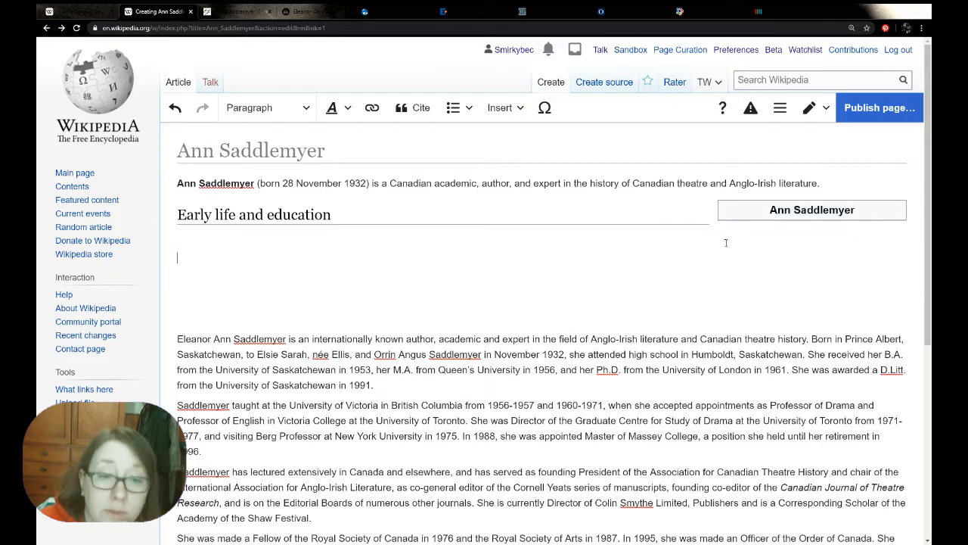
{"action": "left_click", "coordinate": [794, 212]}
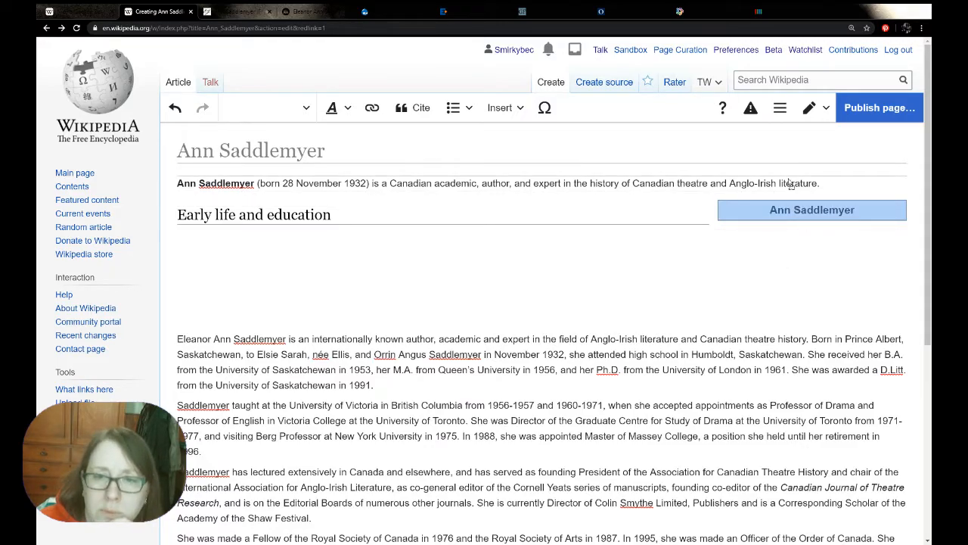
{"action": "left_click", "coordinate": [322, 282]}
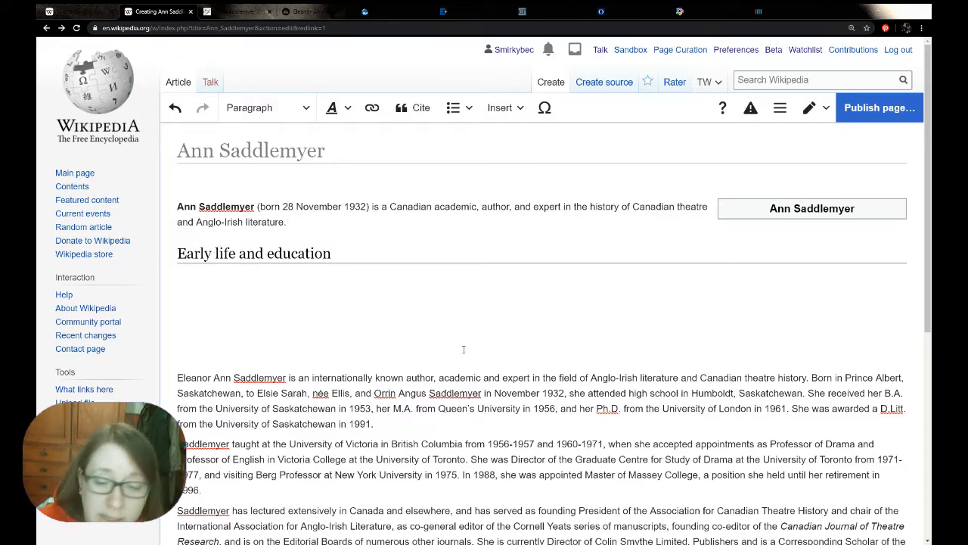
Add the Birth name field to the infobox with "Eleanor Ann Saddlemyer", copied from the pasted biography
{"action": "left_click_drag", "start_coordinate": [810, 375], "coordinate": [177, 378]}
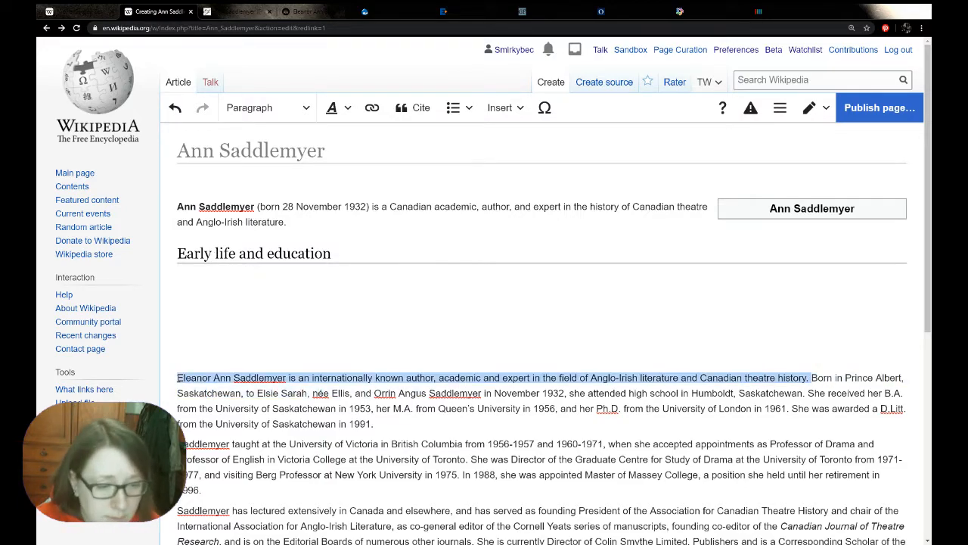
{"action": "left_click", "coordinate": [264, 376]}
{"action": "left_click_drag", "start_coordinate": [289, 377], "coordinate": [177, 377]}
{"action": "key", "text": "ctrl+c"}
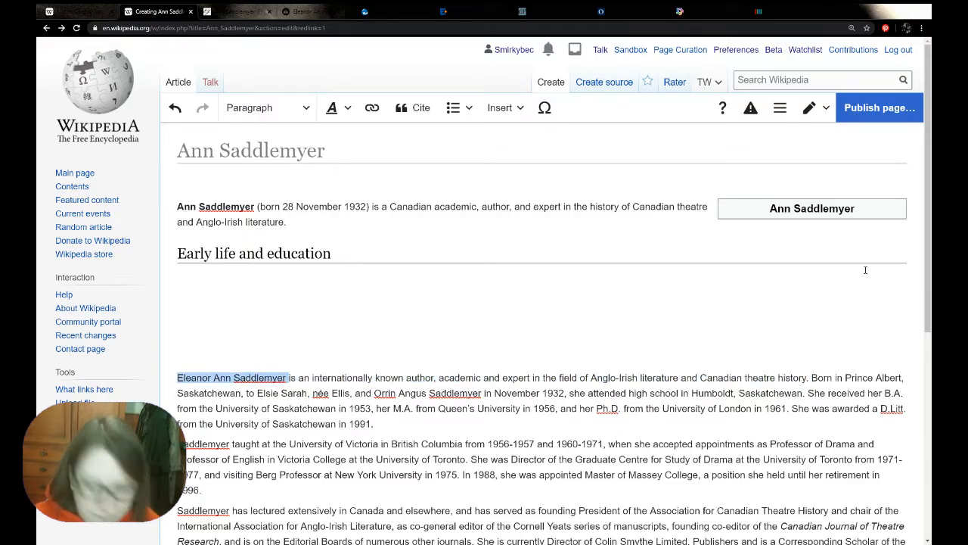
{"action": "double_click", "coordinate": [813, 209]}
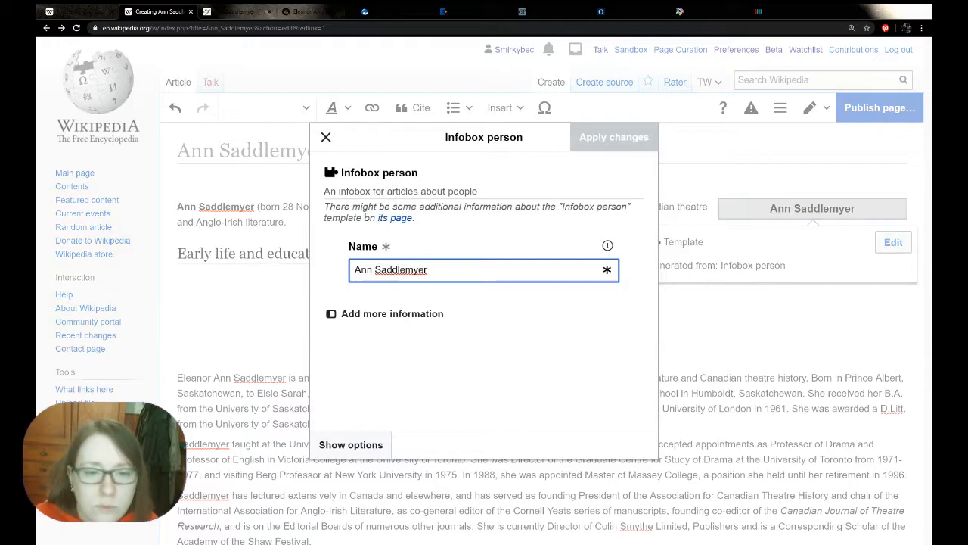
{"action": "left_click", "coordinate": [326, 137]}
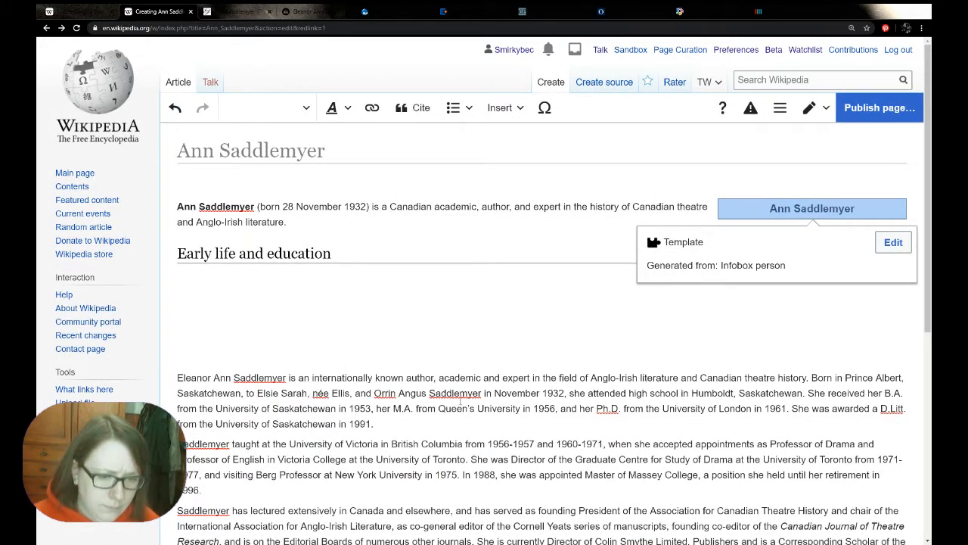
{"action": "left_click", "coordinate": [893, 242]}
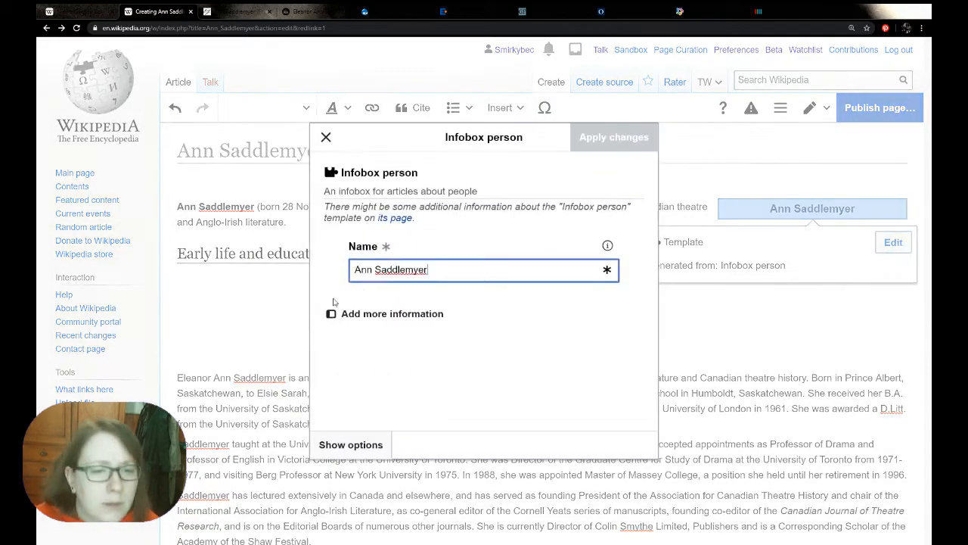
{"action": "left_click", "coordinate": [371, 316]}
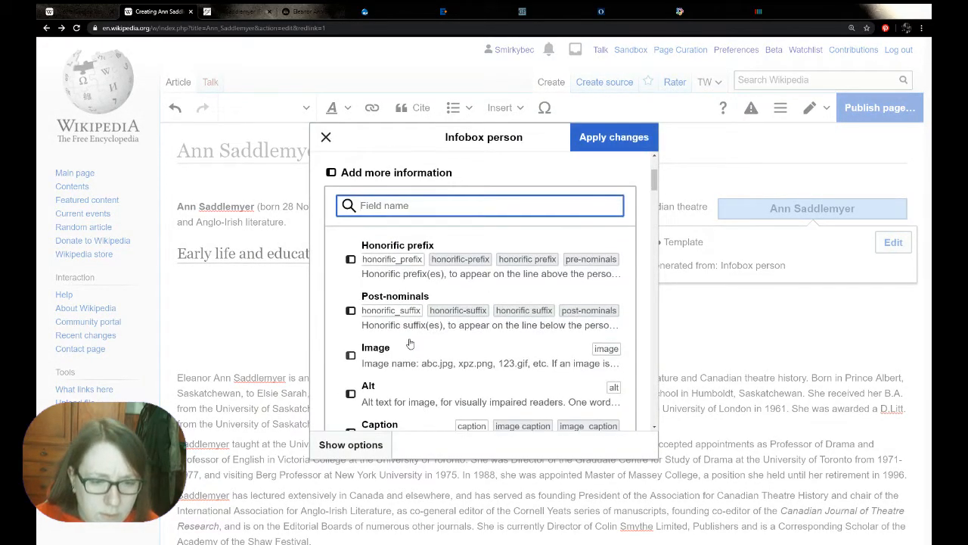
{"action": "scroll", "coordinate": [410, 344], "scroll_direction": "down", "scroll_amount": 3}
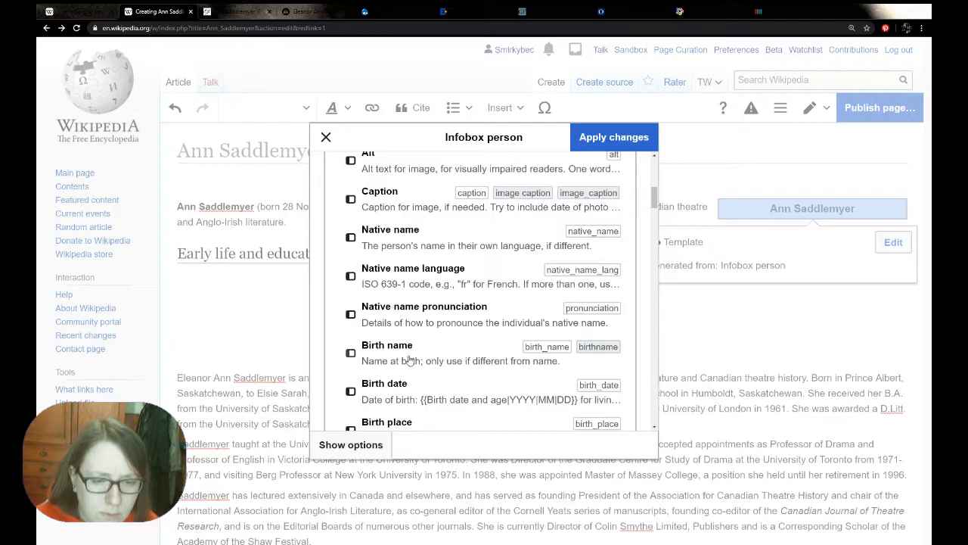
{"action": "left_click", "coordinate": [409, 361]}
{"action": "key", "text": "ctrl+v"}
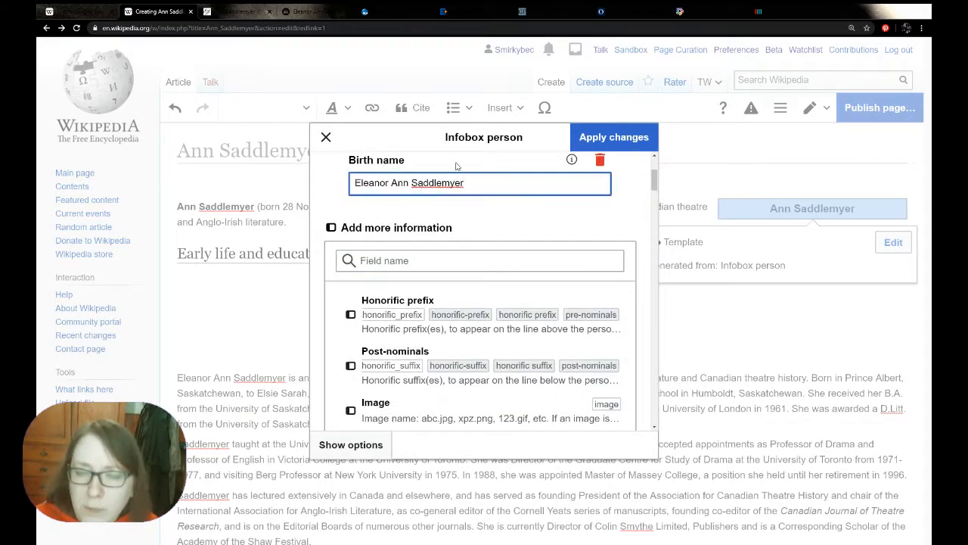
{"action": "left_click", "coordinate": [614, 137]}
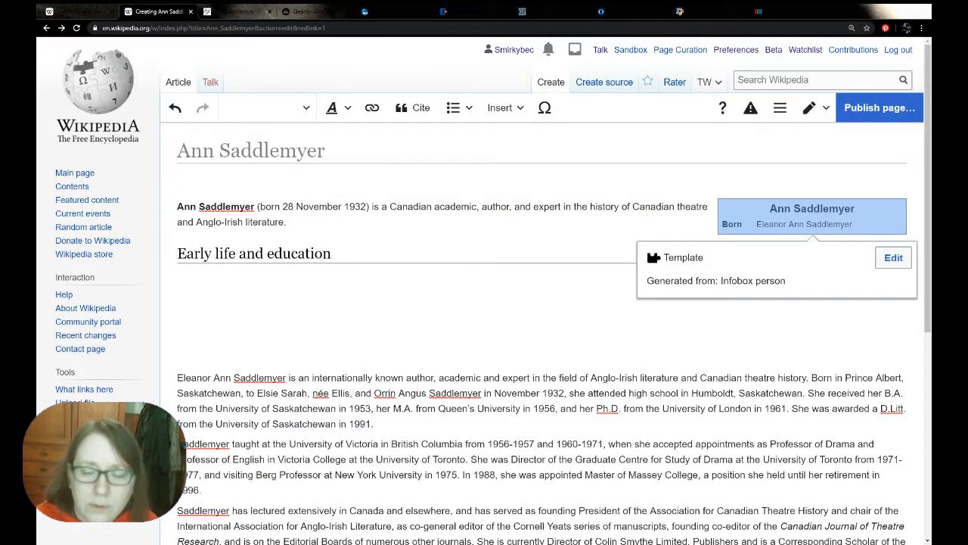
Write "Ann Saddlemyer was born Eleanor Ann Saddlemyer" under the Early life and education heading
{"action": "left_click", "coordinate": [279, 275]}
{"action": "type", "text": "Ann"}
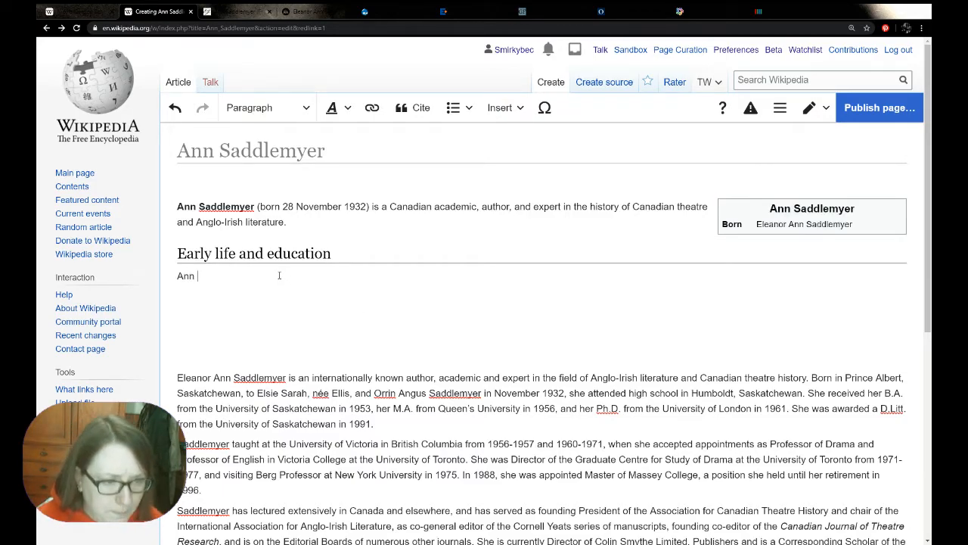
{"action": "key", "text": "ctrl+v"}
{"action": "double_click", "coordinate": [280, 275]}
{"action": "key", "text": "ctrl+c"}
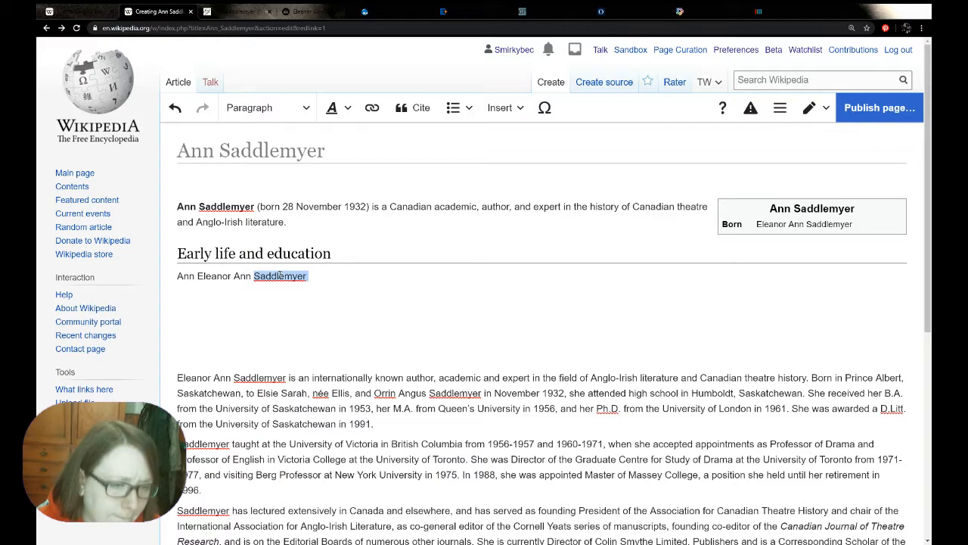
{"action": "left_click", "coordinate": [196, 276]}
{"action": "key", "text": "ctrl+v"}
{"action": "left_click", "coordinate": [196, 276]}
{"action": "type", "text": "was notn"}
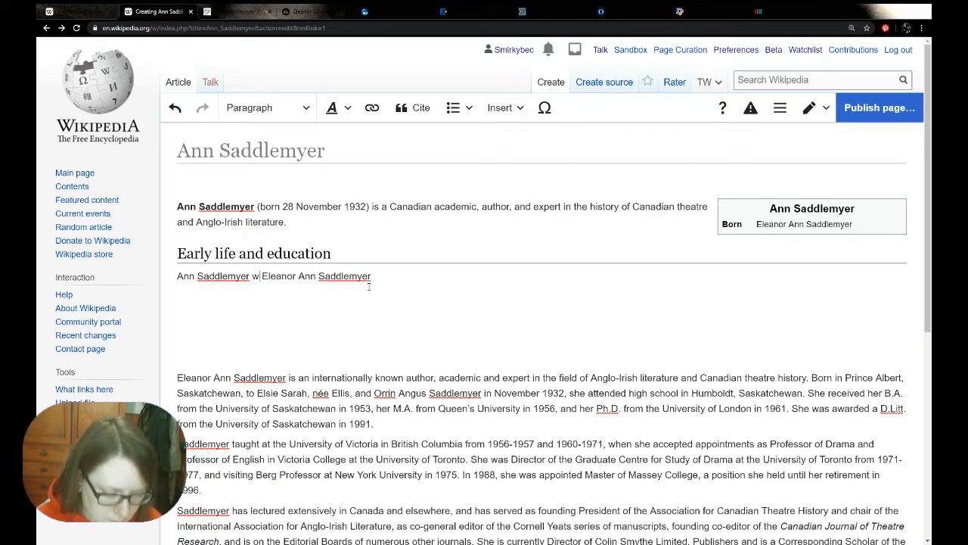
{"action": "key", "text": "BackSpace"}
{"action": "key", "text": "BackSpace"}
{"action": "key", "text": "BackSpace"}
{"action": "key", "text": "BackSpace"}
{"action": "type", "text": "born"}
Continue the early life sentence with "on" and the birth date copied from the lead sentence
{"action": "left_click_drag", "start_coordinate": [368, 206], "coordinate": [281, 205]}
{"action": "key", "text": "ctrl+c"}
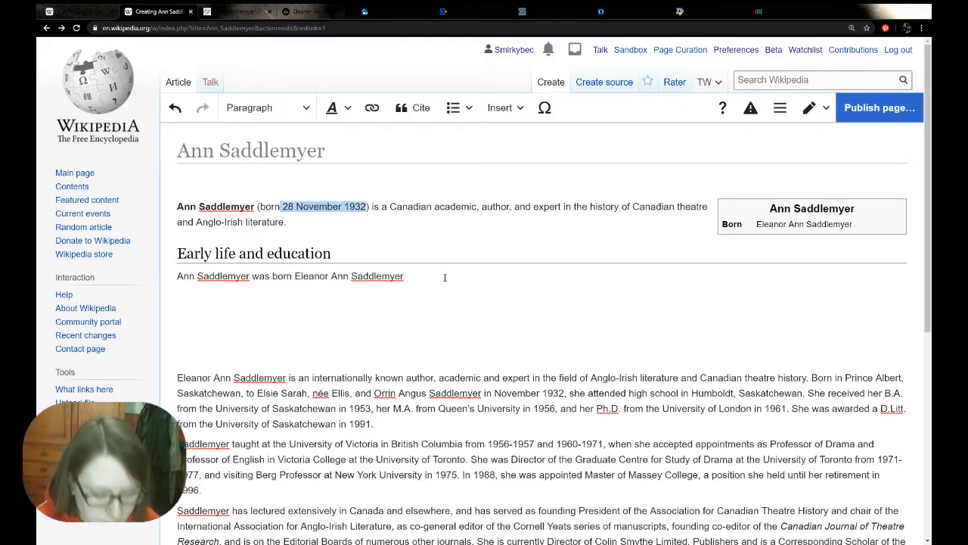
{"action": "left_click", "coordinate": [443, 277]}
{"action": "type", "text": "on"}
{"action": "key", "text": "ctrl+v"}
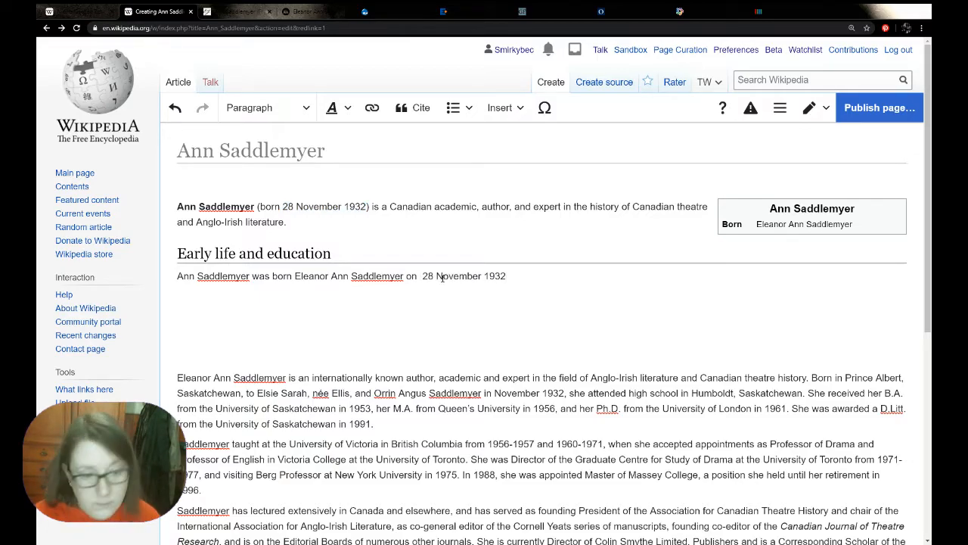
Finish the early life sentence with "in Prince Albert, Saskatchewan.", copying the place from the pasted biography
{"action": "type", "text": "in"}
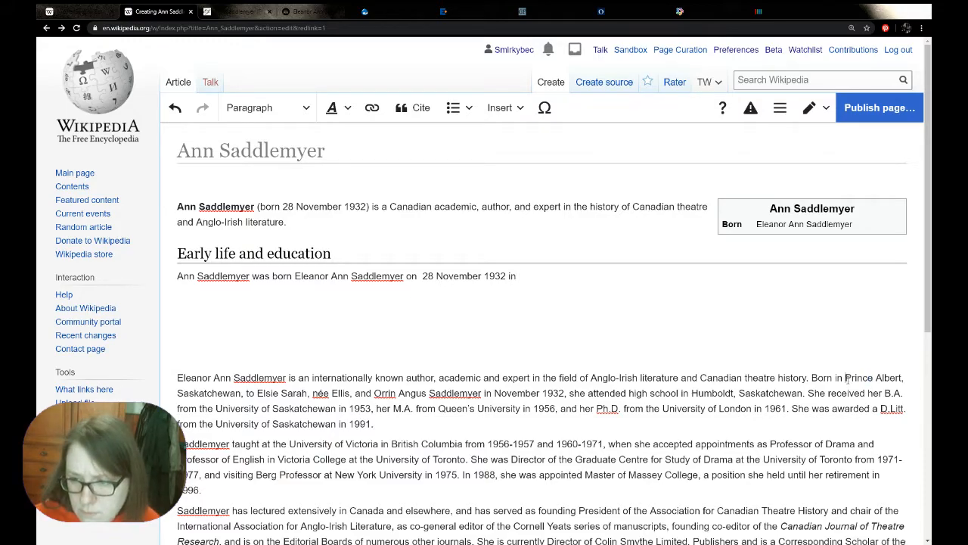
{"action": "left_click_drag", "start_coordinate": [846, 377], "coordinate": [242, 387]}
{"action": "key", "text": "ctrl+c"}
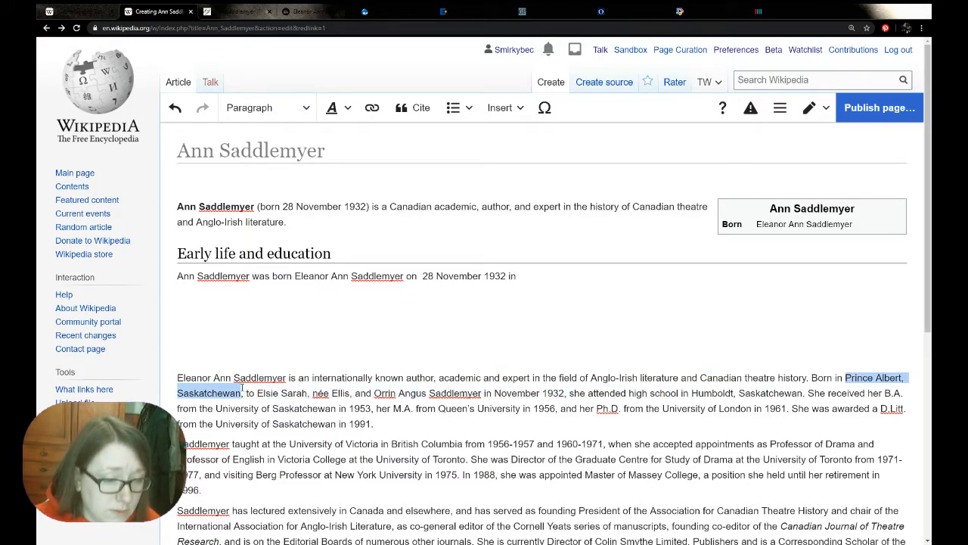
{"action": "left_click", "coordinate": [541, 274]}
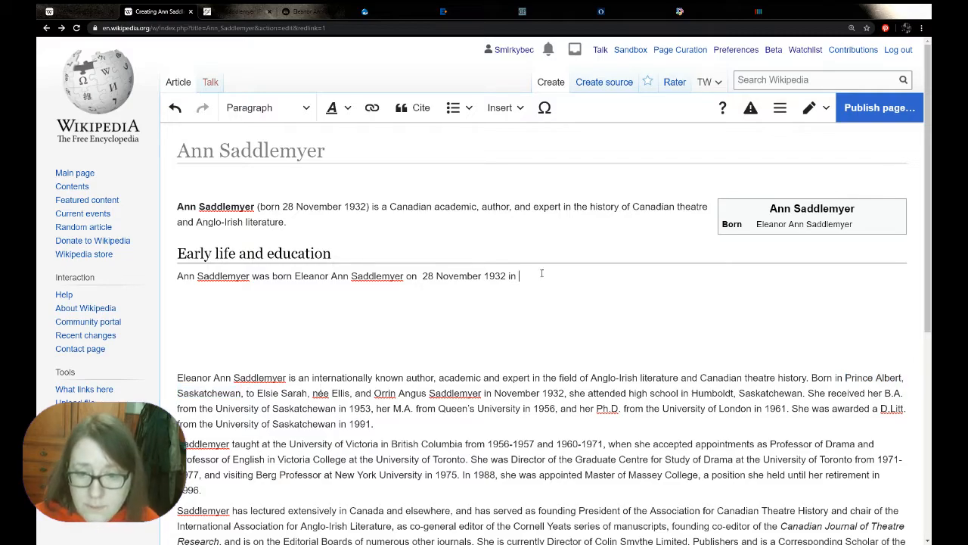
{"action": "key", "text": "ctrl+v"}
{"action": "type", "text": "."}
Add the Birth place field to the infobox with "Prince Albert, Saskatchewan" and apply the change
{"action": "left_click", "coordinate": [812, 215]}
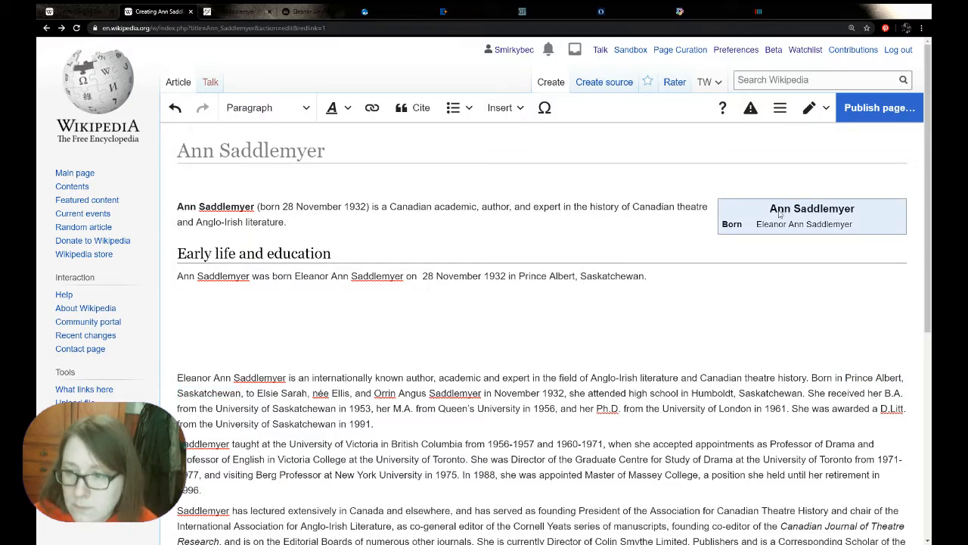
{"action": "left_click", "coordinate": [894, 257]}
{"action": "left_click", "coordinate": [392, 368]}
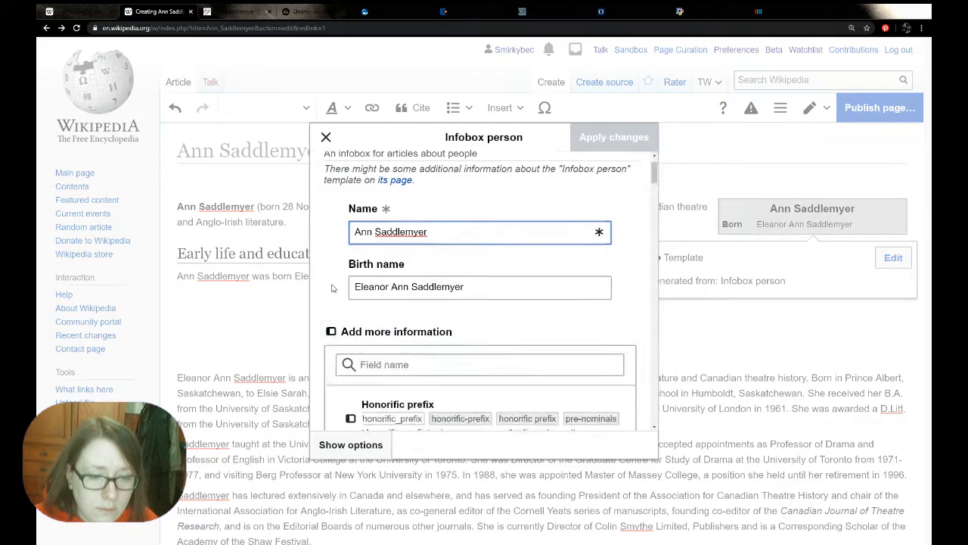
{"action": "scroll", "coordinate": [332, 286], "scroll_direction": "down", "scroll_amount": 3}
{"action": "scroll", "coordinate": [332, 286], "scroll_direction": "down", "scroll_amount": 2}
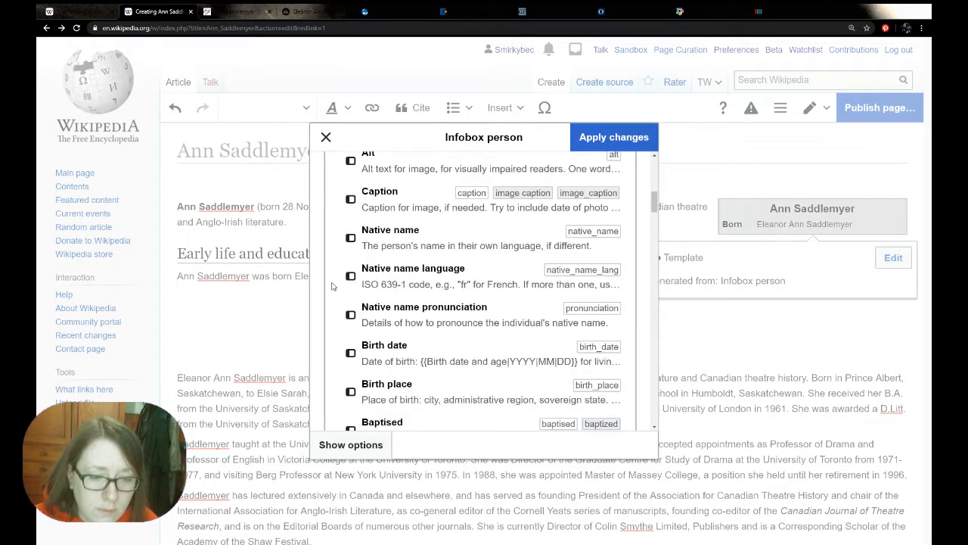
{"action": "left_click", "coordinate": [395, 395]}
{"action": "key", "text": "ctrl+v"}
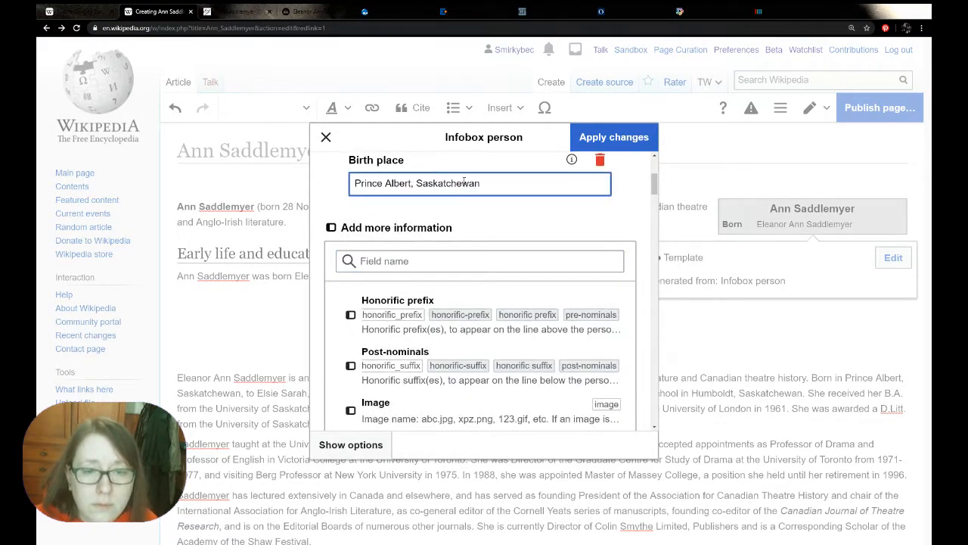
{"action": "left_click", "coordinate": [609, 137]}
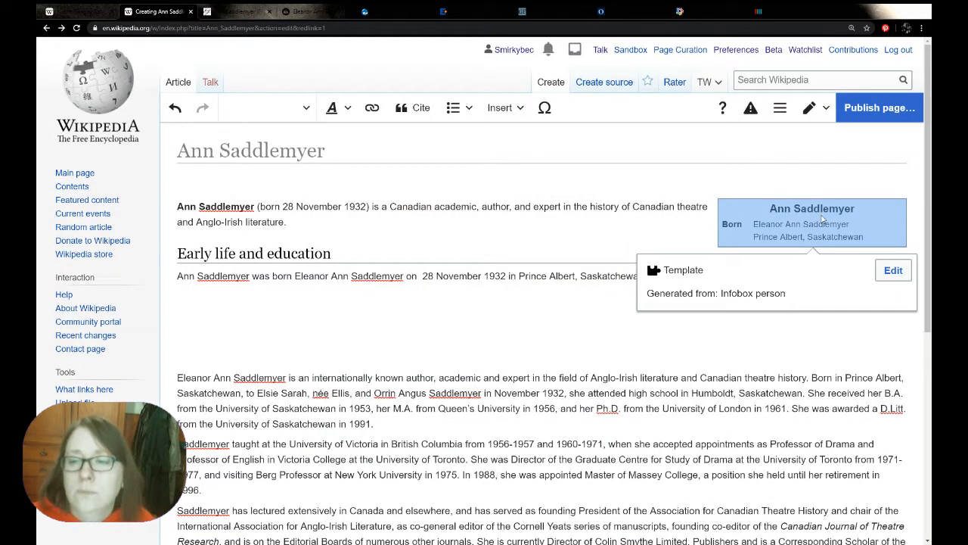
Extend the infobox birth place to "Prince Albert, Saskatchewan, Canada" and apply the change
{"action": "double_click", "coordinate": [821, 218]}
{"action": "left_click", "coordinate": [507, 379]}
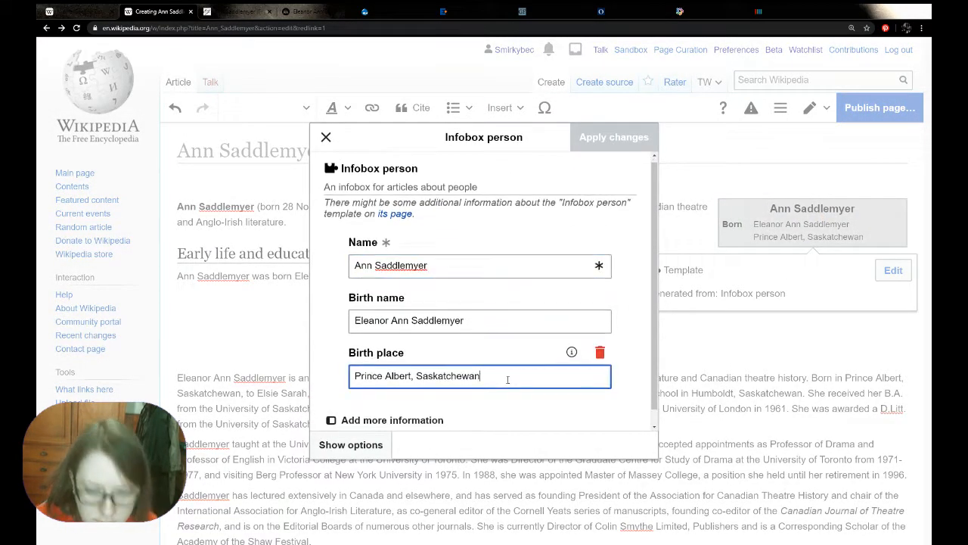
{"action": "type", "text": ", Canada"}
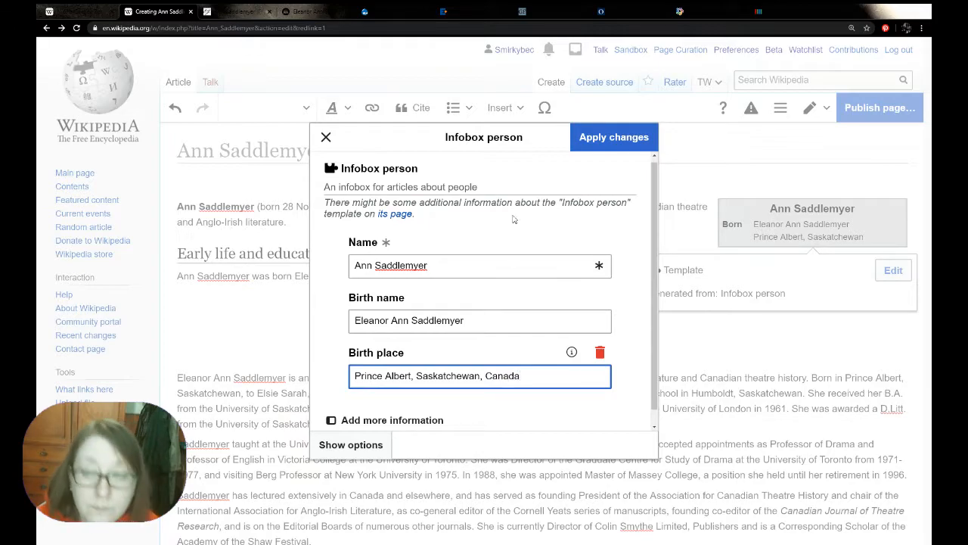
{"action": "left_click", "coordinate": [614, 137]}
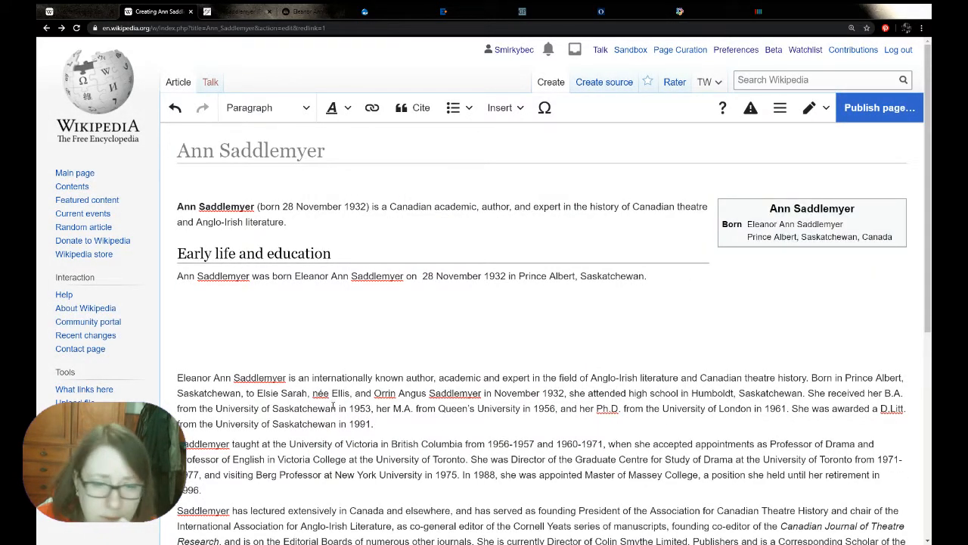
Delete the already used opening of the pasted biography, up to and including "Born in Prince Albert, Saskatchewan,"
{"action": "left_click_drag", "start_coordinate": [244, 392], "coordinate": [161, 378]}
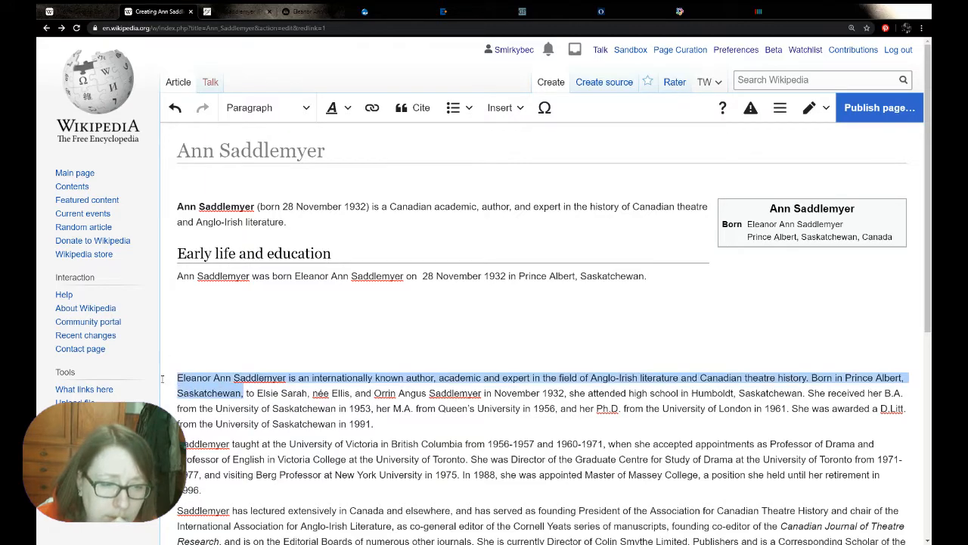
{"action": "key", "text": "BackSpace"}
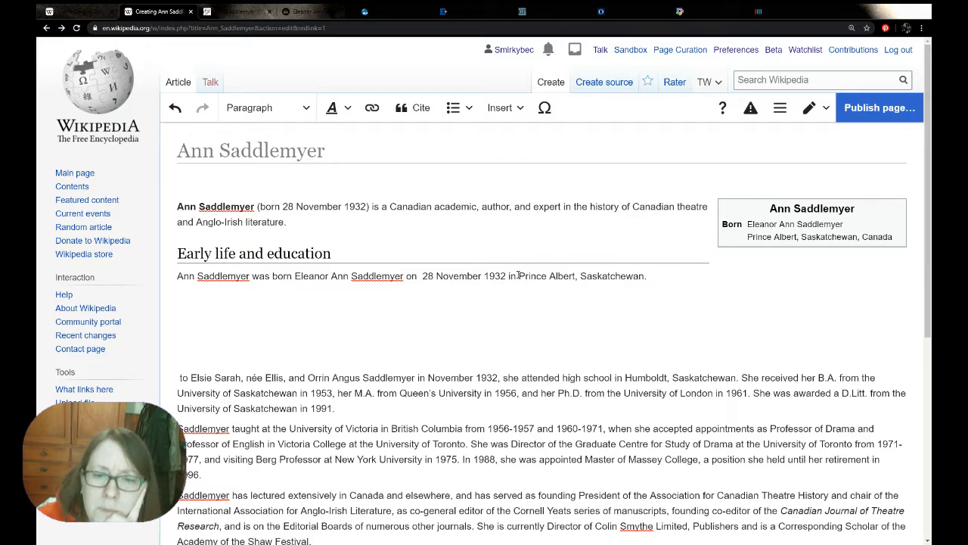
{"action": "left_click_drag", "start_coordinate": [519, 276], "coordinate": [575, 276]}
{"action": "left_click", "coordinate": [575, 277]}
{"action": "left_click", "coordinate": [372, 108]}
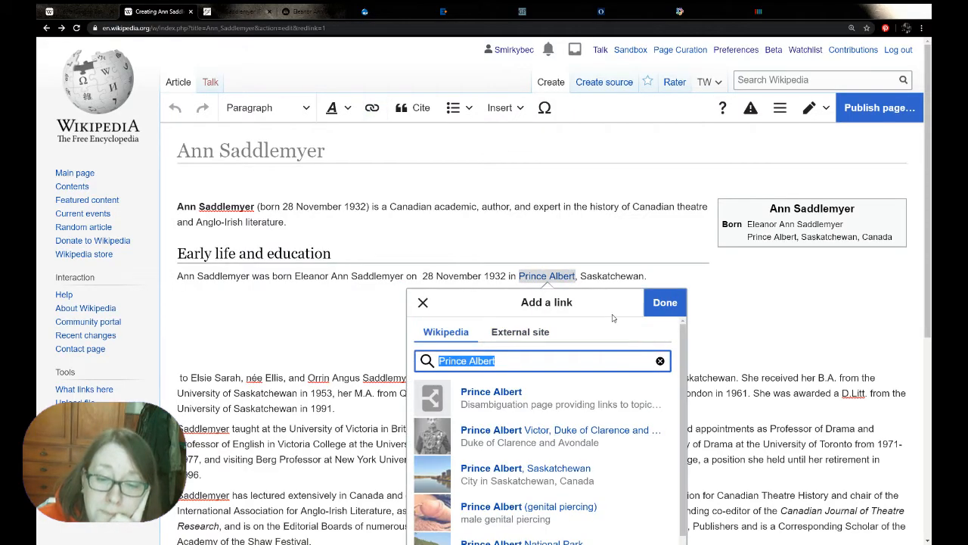
{"action": "scroll", "coordinate": [613, 320], "scroll_direction": "down", "scroll_amount": 1}
{"action": "left_click", "coordinate": [423, 225]}
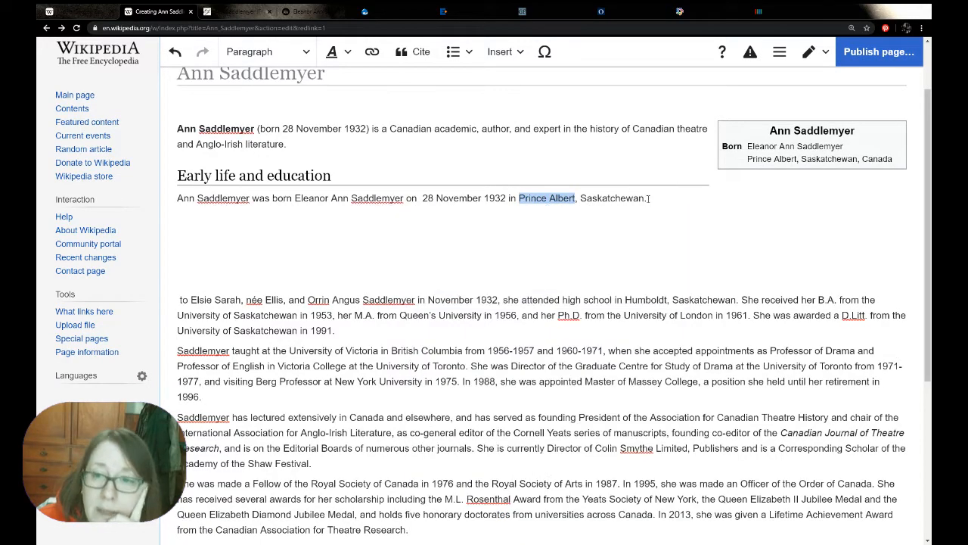
Link "Prince Albert, Saskatchewan" in the early life sentence to the Wikipedia article on that city
{"action": "key", "text": "shift+Left"}
{"action": "key", "text": "shift+Left"}
{"action": "key", "text": "shift+Left"}
{"action": "key", "text": "shift+Left"}
{"action": "key", "text": "shift+Left"}
{"action": "key", "text": "shift+Left"}
{"action": "key", "text": "shift+Left"}
{"action": "key", "text": "shift+Left"}
{"action": "key", "text": "shift+Left"}
{"action": "key", "text": "shift+Left"}
{"action": "key", "text": "shift+Left"}
{"action": "key", "text": "shift+Left"}
{"action": "key", "text": "shift+Left"}
{"action": "key", "text": "shift+Left"}
{"action": "key", "text": "shift+Left"}
{"action": "key", "text": "shift+Left"}
{"action": "key", "text": "shift+Left"}
{"action": "key", "text": "shift+Left"}
{"action": "key", "text": "shift+Left"}
{"action": "key", "text": "shift+Left"}
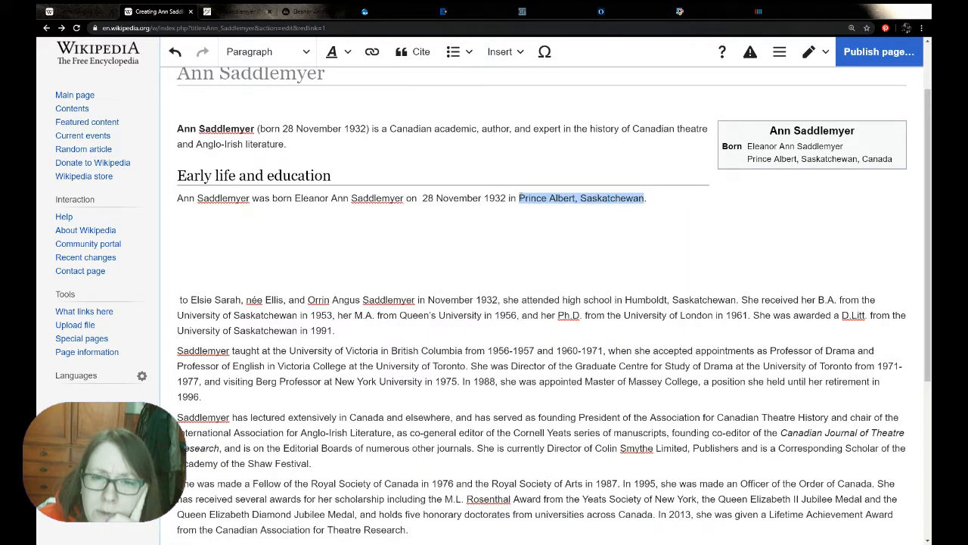
{"action": "left_click", "coordinate": [371, 51]}
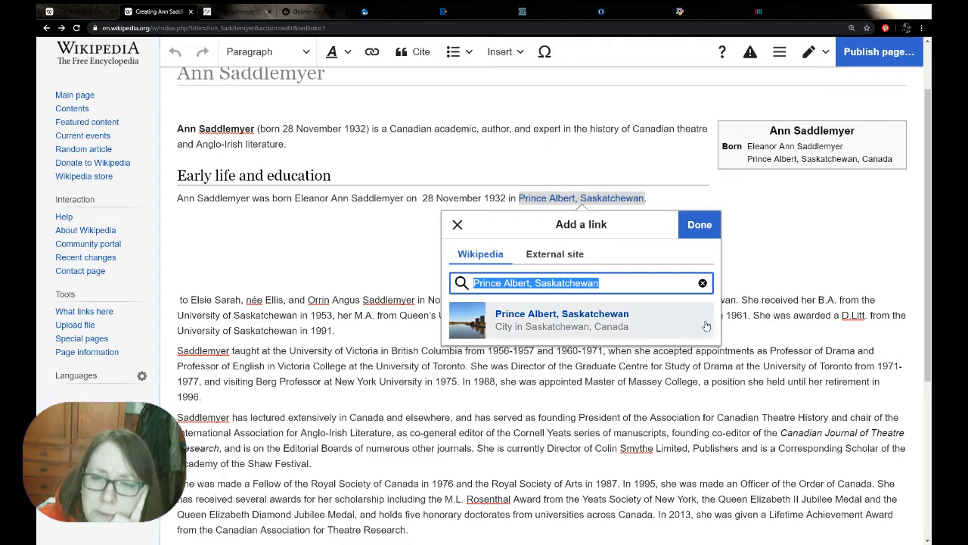
{"action": "left_click", "coordinate": [562, 318]}
{"action": "left_click", "coordinate": [672, 199]}
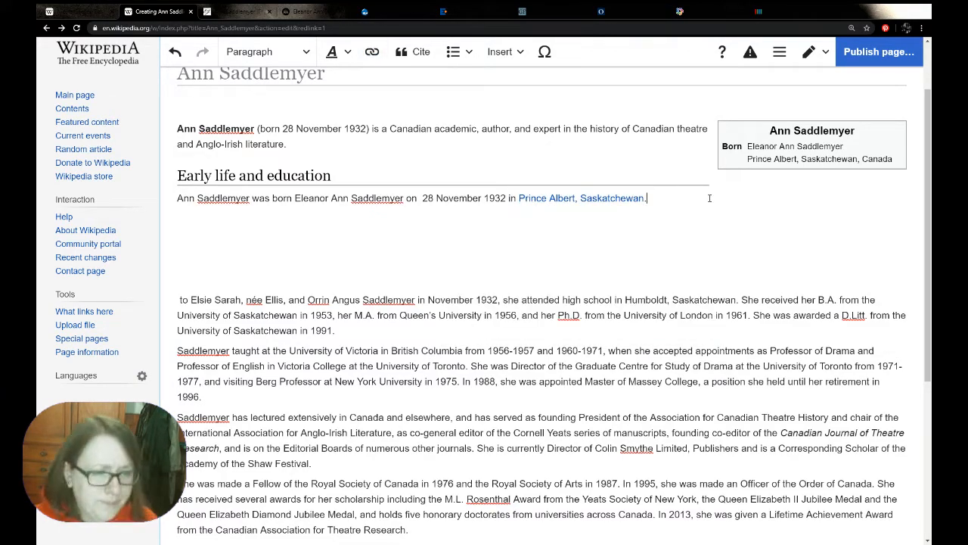
Add "Her parents were" after the birth sentence, followed by both parents' names copied from the pasted biography
{"action": "type", "text": "Her paretn"}
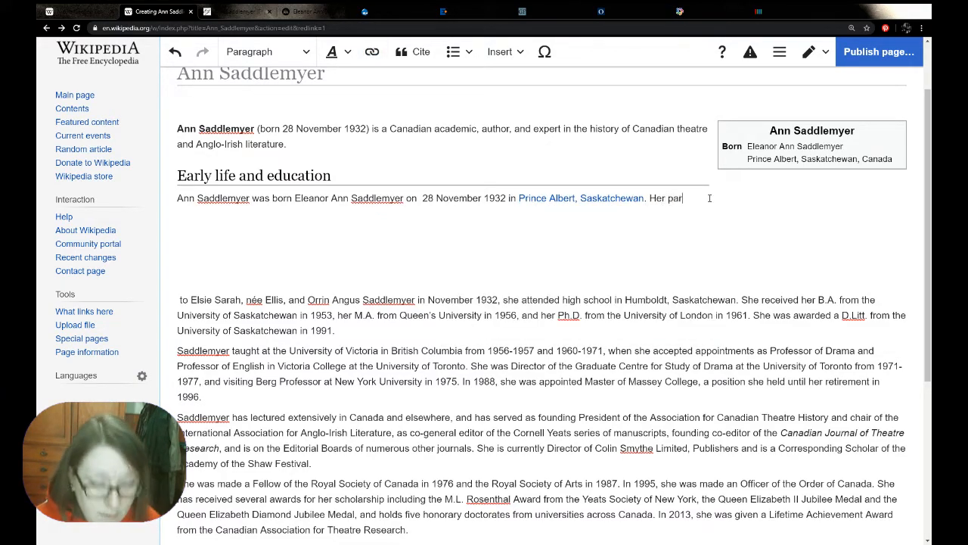
{"action": "key", "text": "BackSpace"}
{"action": "key", "text": "BackSpace"}
{"action": "type", "text": "nts were"}
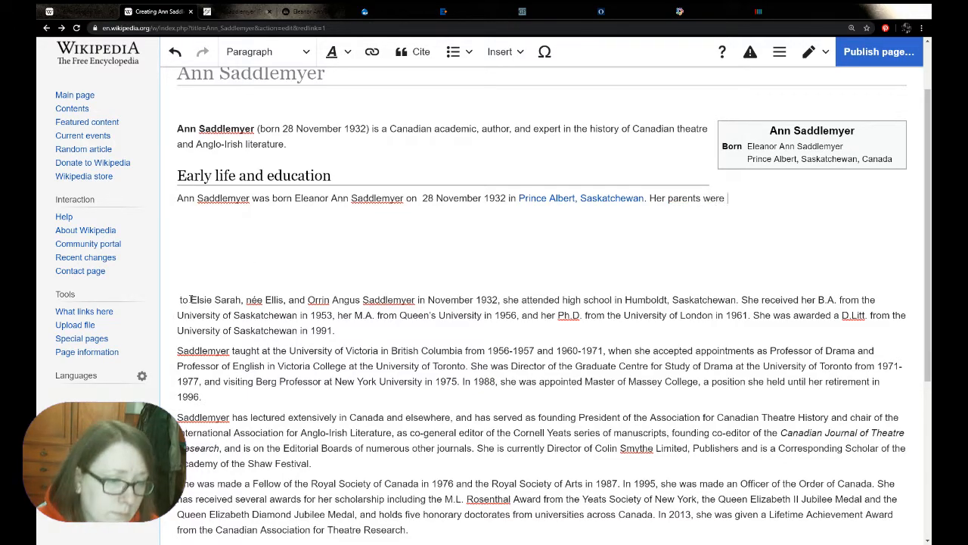
{"action": "left_click_drag", "start_coordinate": [190, 301], "coordinate": [416, 295]}
{"action": "key", "text": "ctrl+c"}
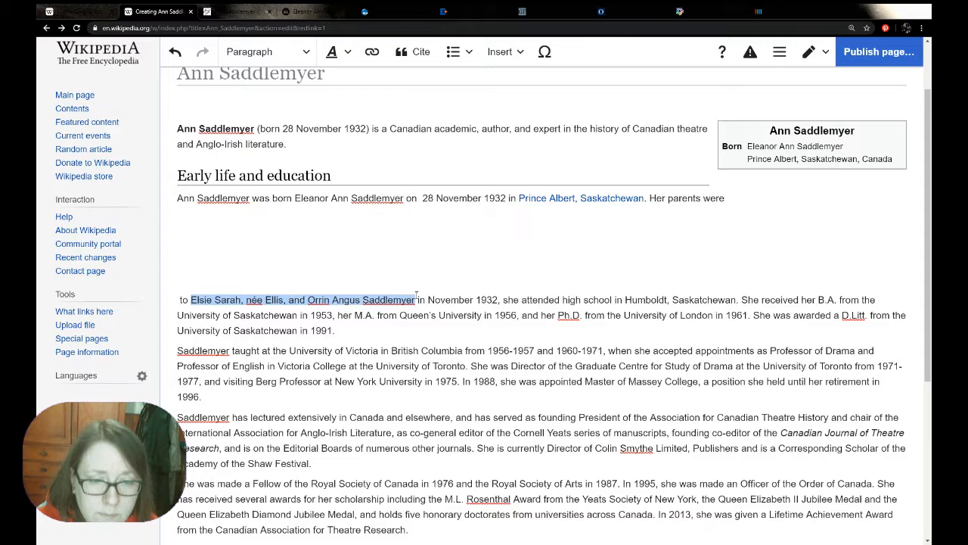
{"action": "left_click", "coordinate": [745, 198]}
{"action": "key", "text": "ctrl+v"}
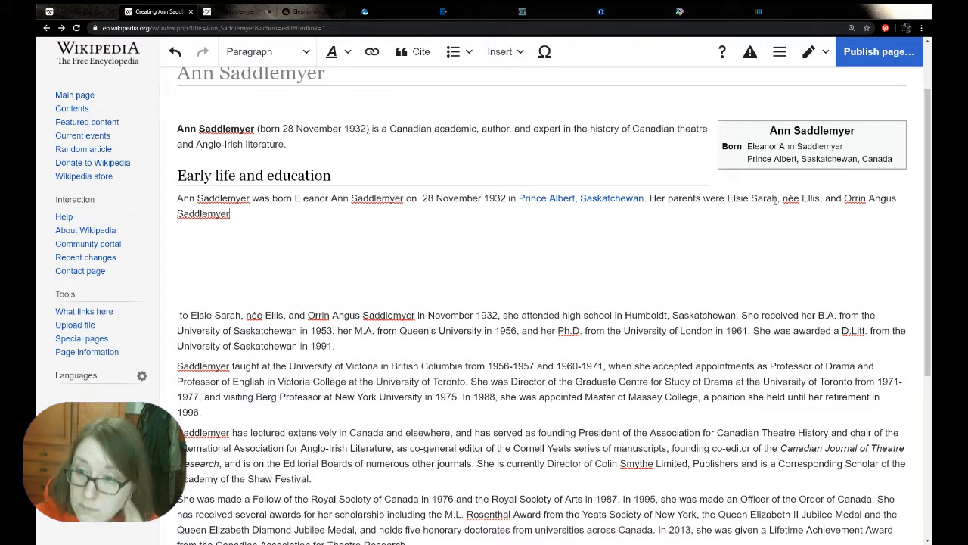
Put the mother's maiden name in parentheses instead of commas and end the parents sentence with a period
{"action": "left_click", "coordinate": [783, 199]}
{"action": "key", "text": "BackSpace"}
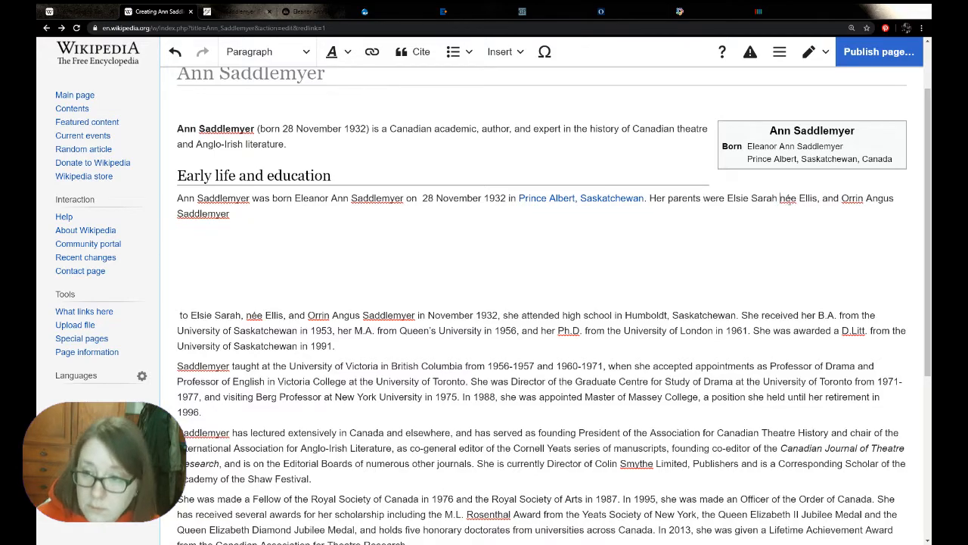
{"action": "type", "text": "("}
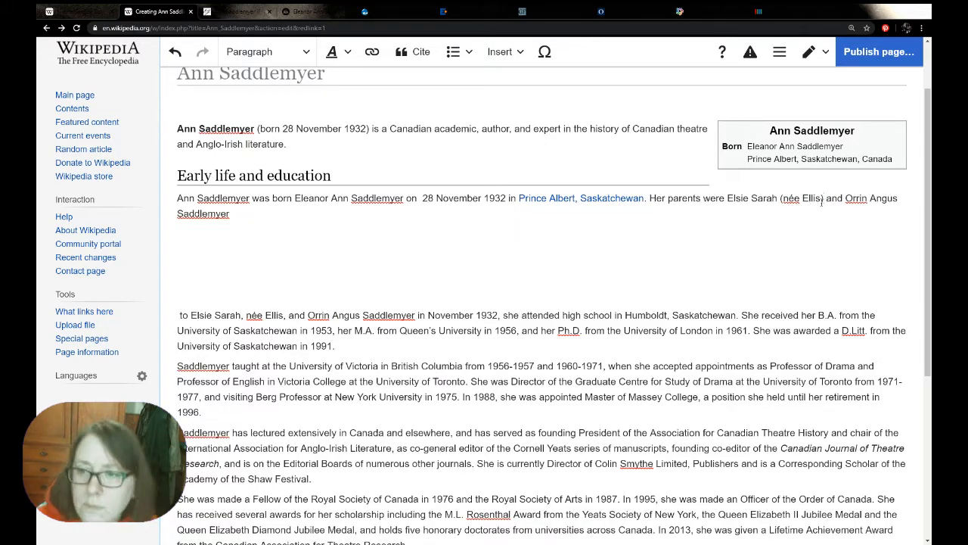
{"action": "type", "text": "."}
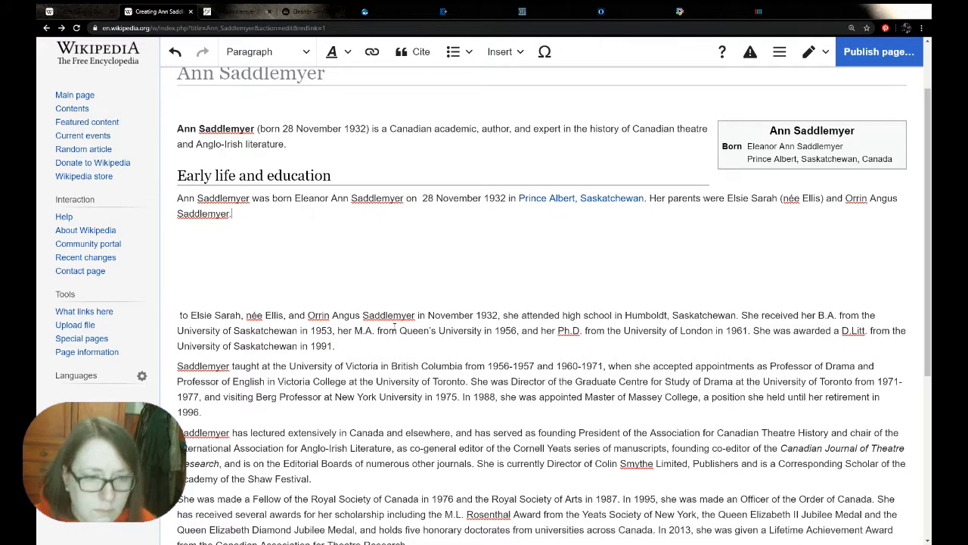
Delete the used parents and birth date text from the pasted biography and continue the section with "She was educated at a high school in"
{"action": "left_click_drag", "start_coordinate": [503, 314], "coordinate": [176, 318]}
{"action": "key", "text": "BackSpace"}
{"action": "type", "text": "She was educated at"}
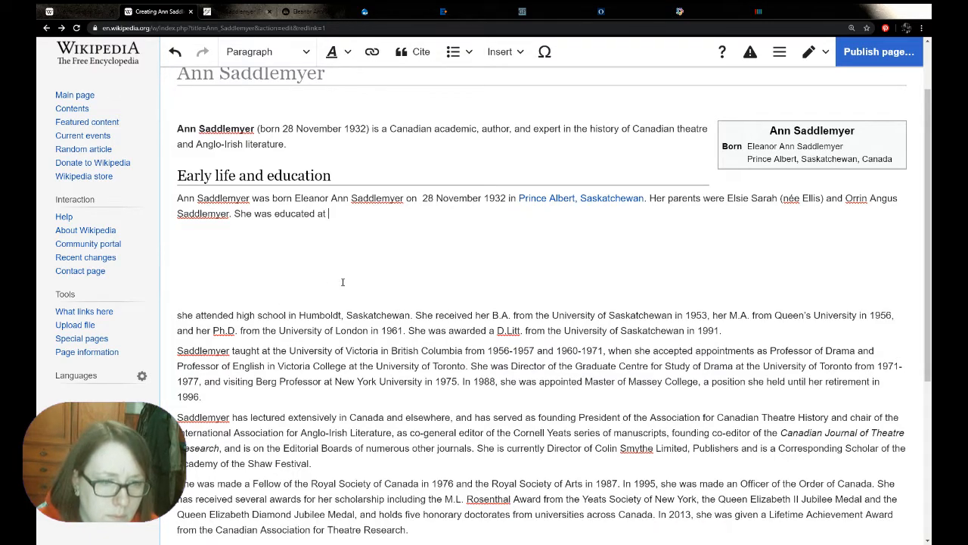
{"action": "type", "text": "the "}
{"action": "type", "text": "hig"}
{"action": "key", "text": "BackSpace"}
{"action": "key", "text": "BackSpace"}
{"action": "key", "text": "BackSpace"}
{"action": "key", "text": "BackSpace"}
{"action": "key", "text": "BackSpace"}
{"action": "key", "text": "BackSpace"}
{"action": "key", "text": "BackSpace"}
{"action": "type", "text": "a high school in"}
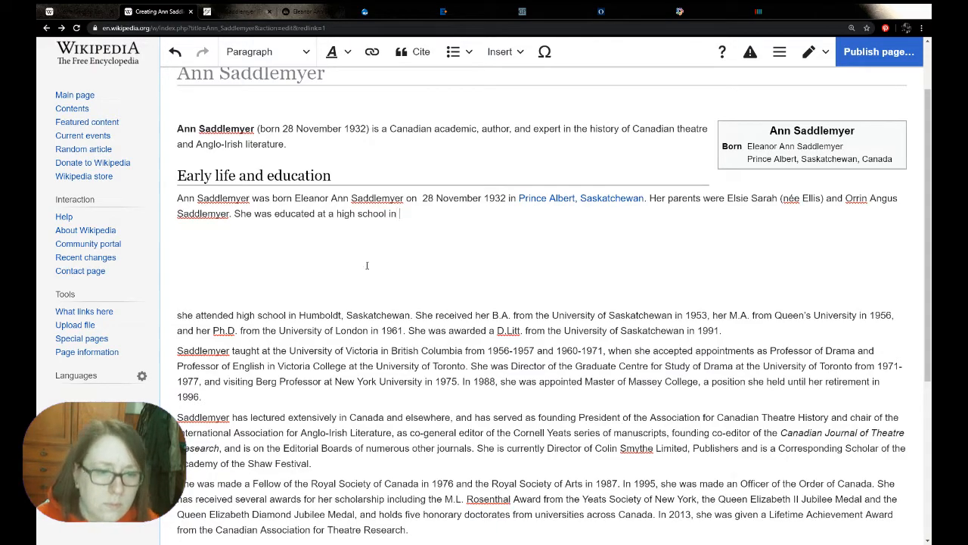
Finish the school sentence with "Humboldt, Saskatchewan." copied from the pasted biography, and delete the high school sentence there
{"action": "left_click_drag", "start_coordinate": [298, 315], "coordinate": [410, 315]}
{"action": "key", "text": "ctrl+c"}
{"action": "left_click", "coordinate": [421, 219]}
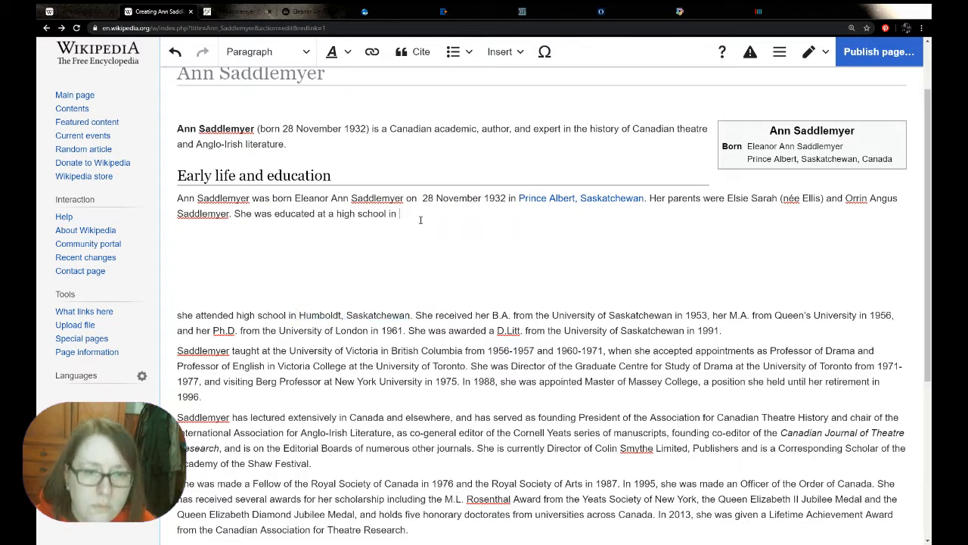
{"action": "key", "text": "ctrl+v"}
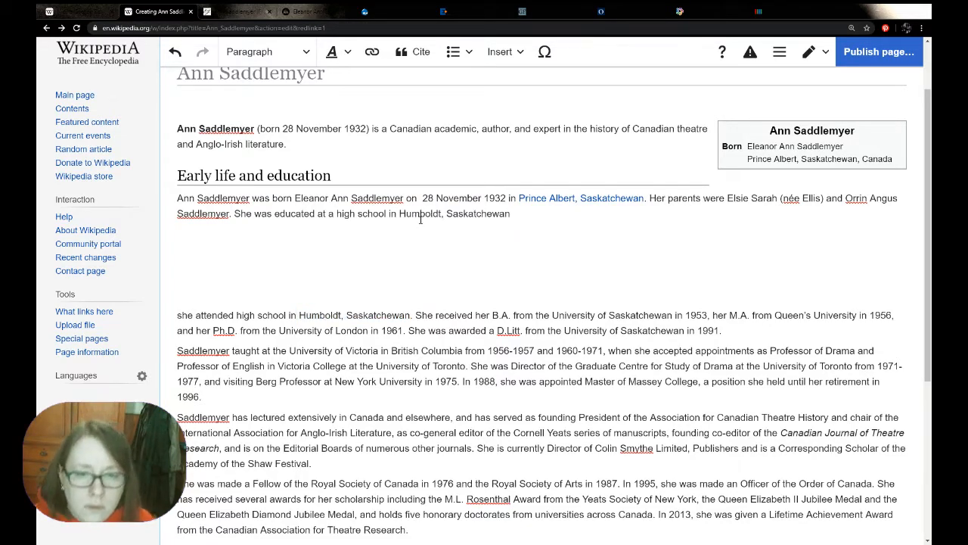
{"action": "type", "text": "."}
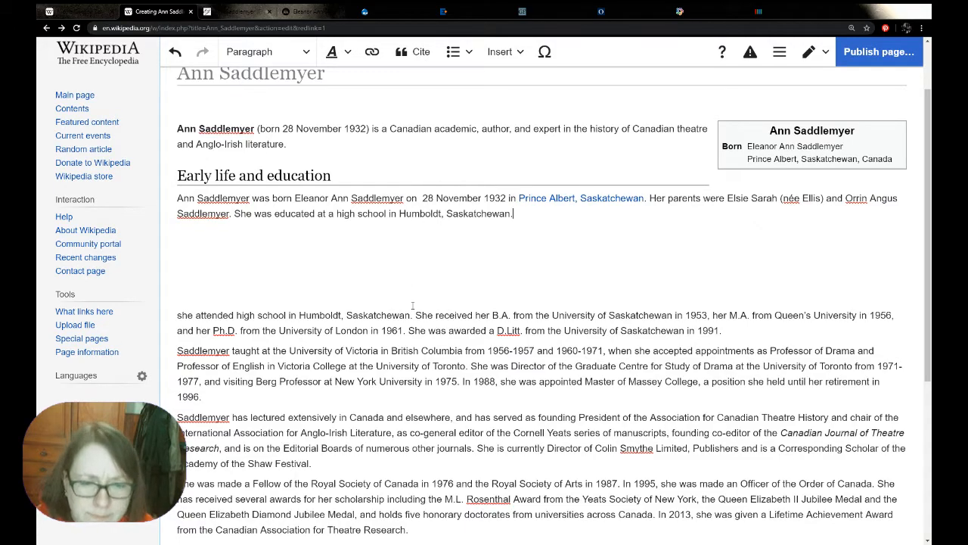
{"action": "left_click_drag", "start_coordinate": [415, 315], "coordinate": [170, 316]}
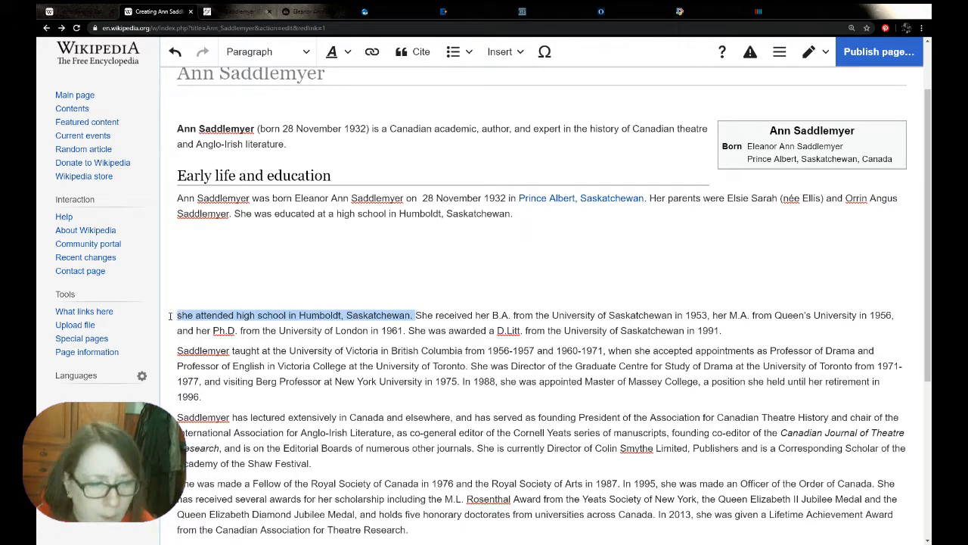
{"action": "key", "text": "BackSpace"}
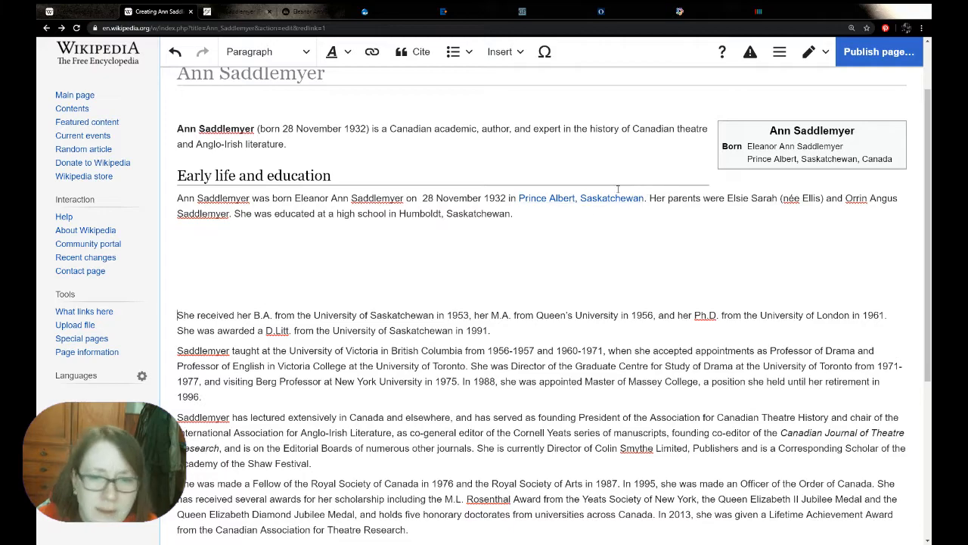
Write "She graduated from the University of Saskatchewan with a BA in 1953", copying the university phrase from the pasted biography
{"action": "type", "text": "She gradu"}
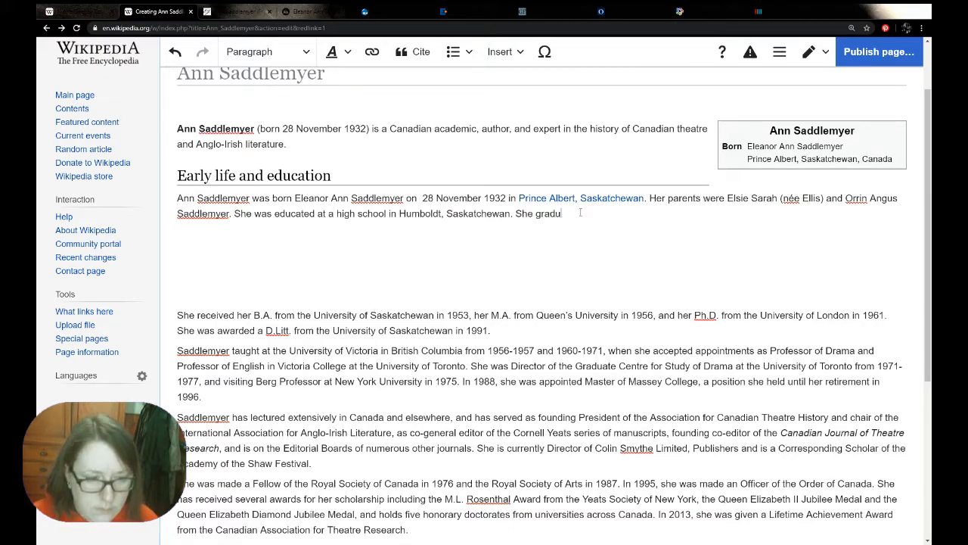
{"action": "type", "text": "ated wi"}
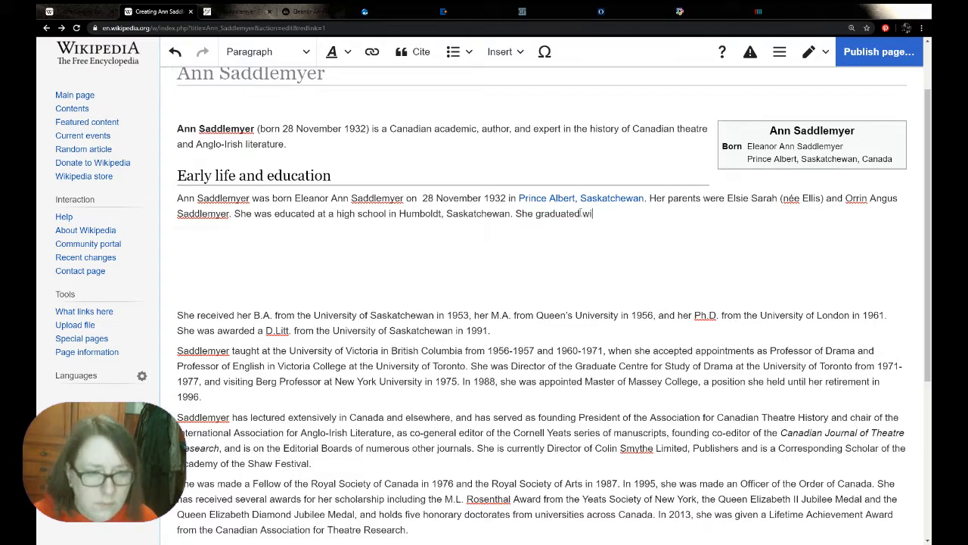
{"action": "type", "text": "th a BA"}
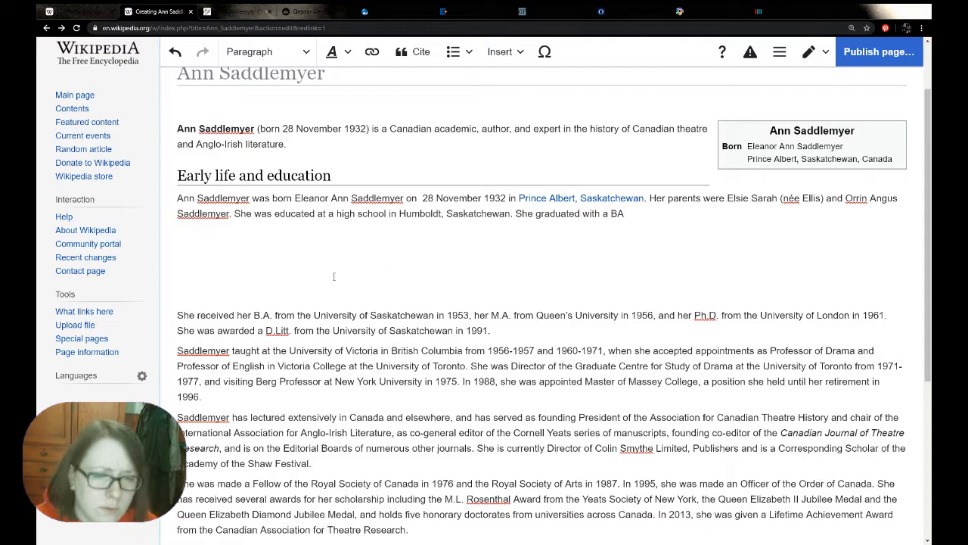
{"action": "left_click_drag", "start_coordinate": [273, 317], "coordinate": [433, 319]}
{"action": "left_click_drag", "start_coordinate": [582, 218], "coordinate": [581, 217]}
{"action": "left_click", "coordinate": [817, 215]}
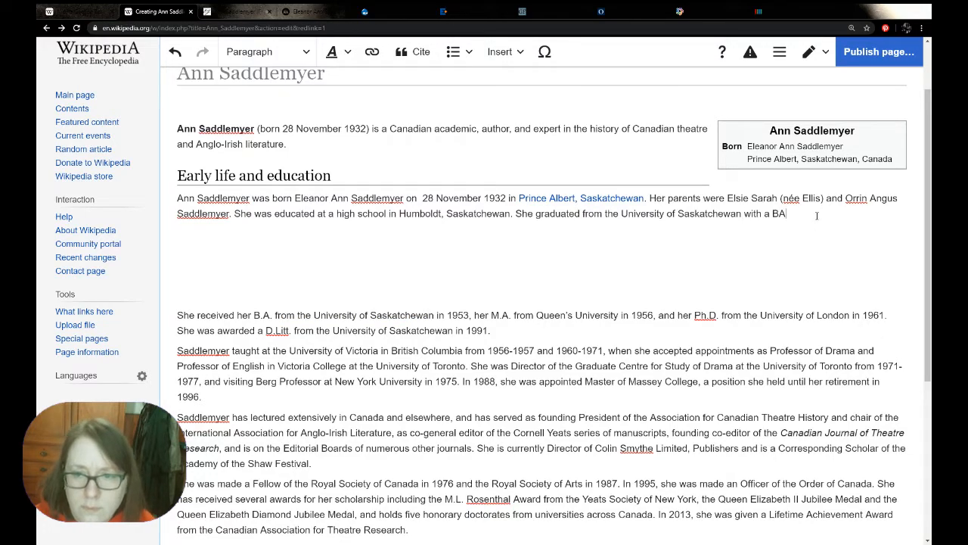
{"action": "type", "text": "in 1953"}
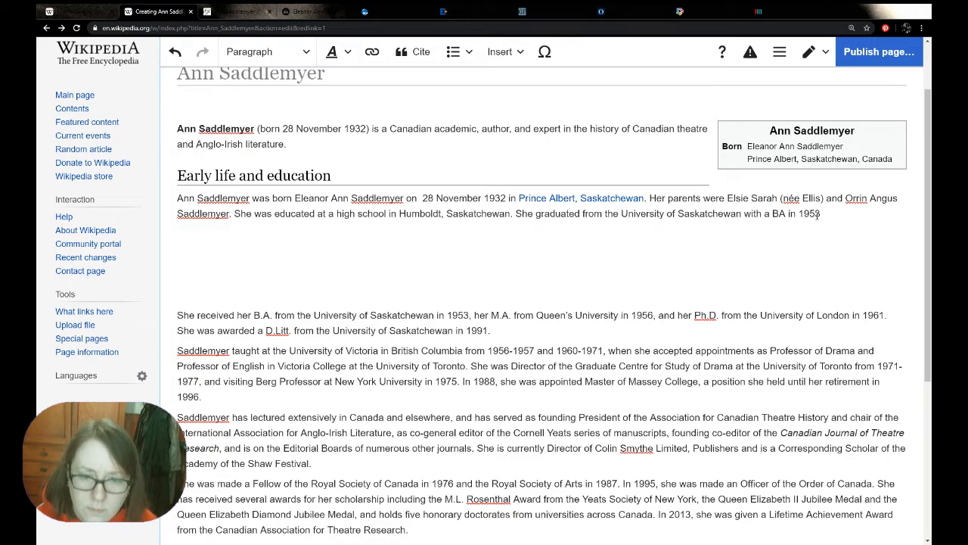
{"action": "type", "text": ", followed by"}
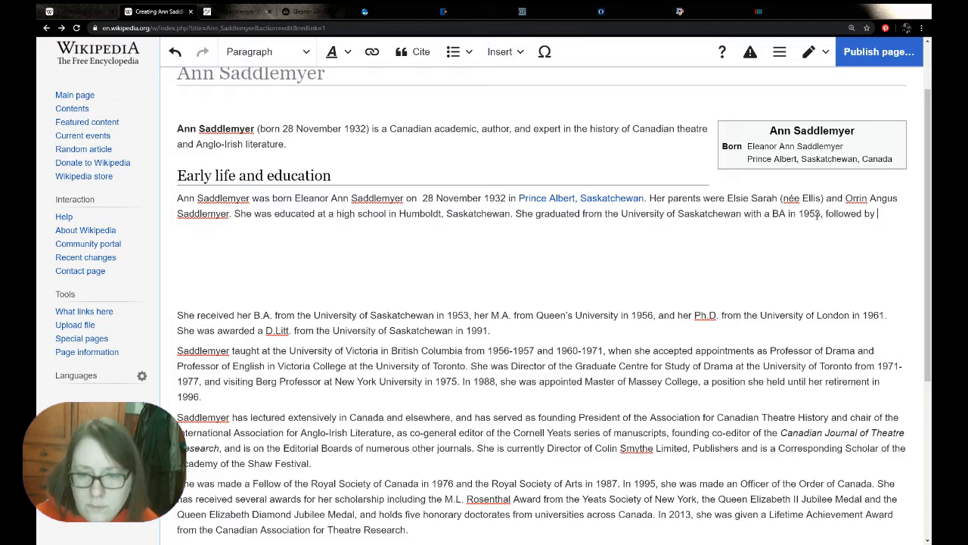
{"action": "type", "text": " an MA"}
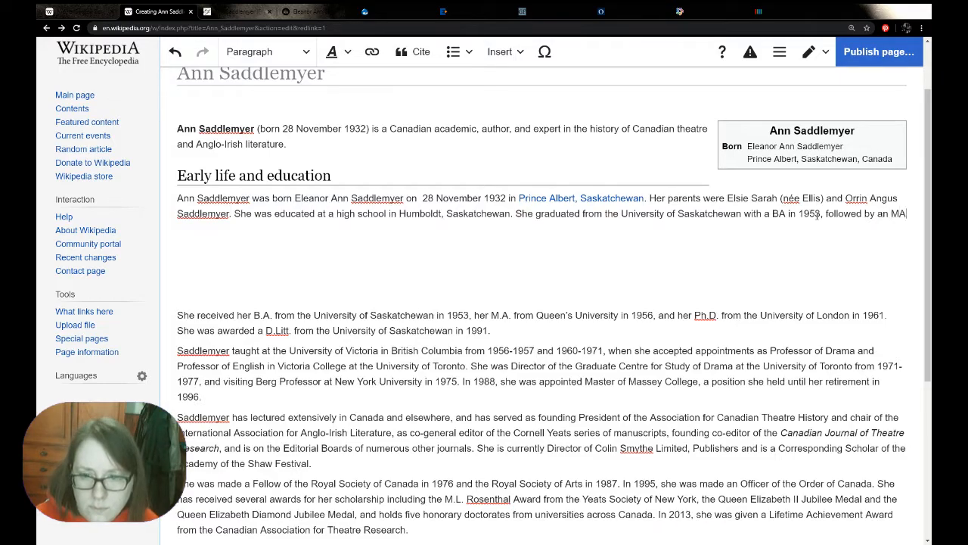
{"action": "type", "text": " frin"}
Continue the graduation sentence with ", followed by an MA in 1956"
{"action": "key", "text": "BackSpace"}
{"action": "key", "text": "BackSpace"}
{"action": "key", "text": "BackSpace"}
{"action": "key", "text": "BackSpace"}
{"action": "key", "text": "BackSpace"}
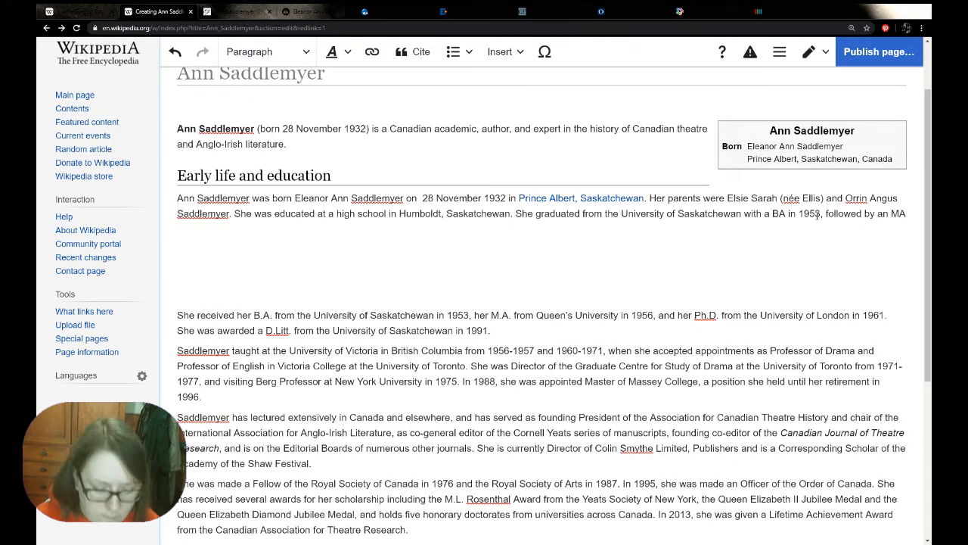
{"action": "type", "text": "in 1956"}
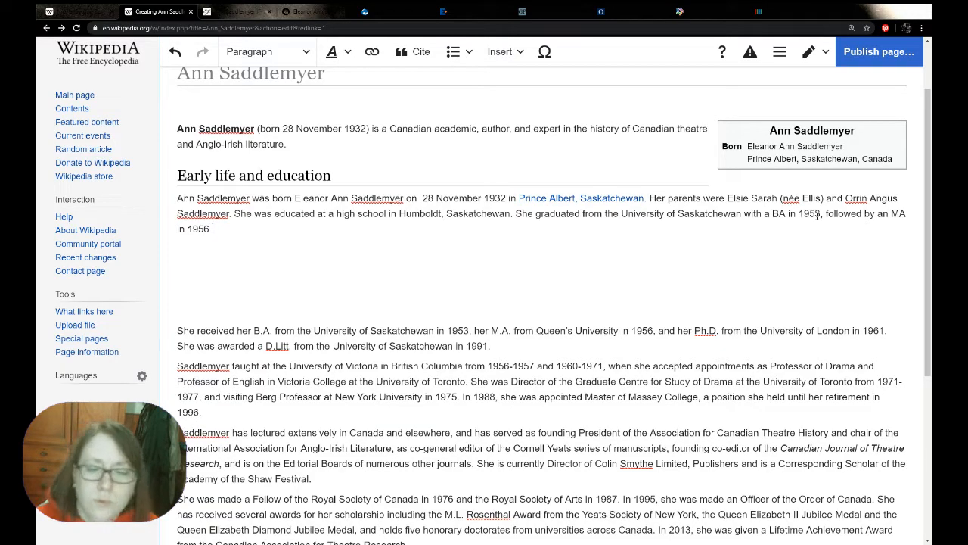
Complete the MA sentence with "Queen's University." copied from the pasted biography, and remove the used BA and MA text there
{"action": "left_click_drag", "start_coordinate": [619, 331], "coordinate": [523, 331]}
{"action": "key", "text": "ctrl+c"}
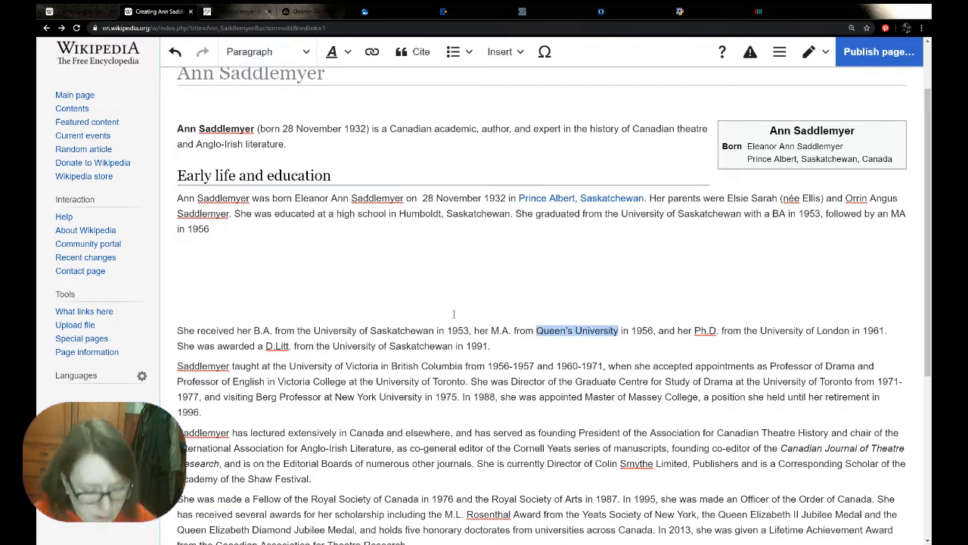
{"action": "left_click", "coordinate": [268, 229]}
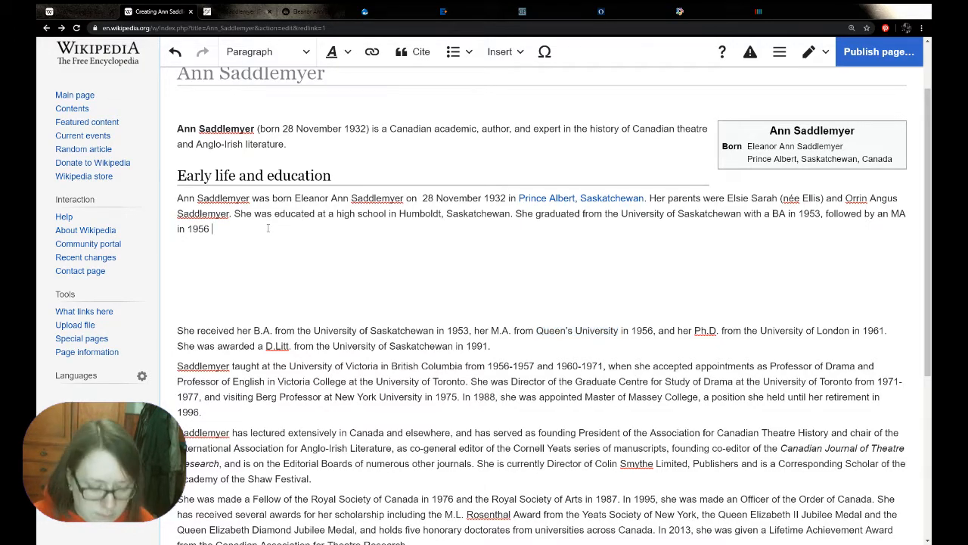
{"action": "key", "text": "ctrl+v"}
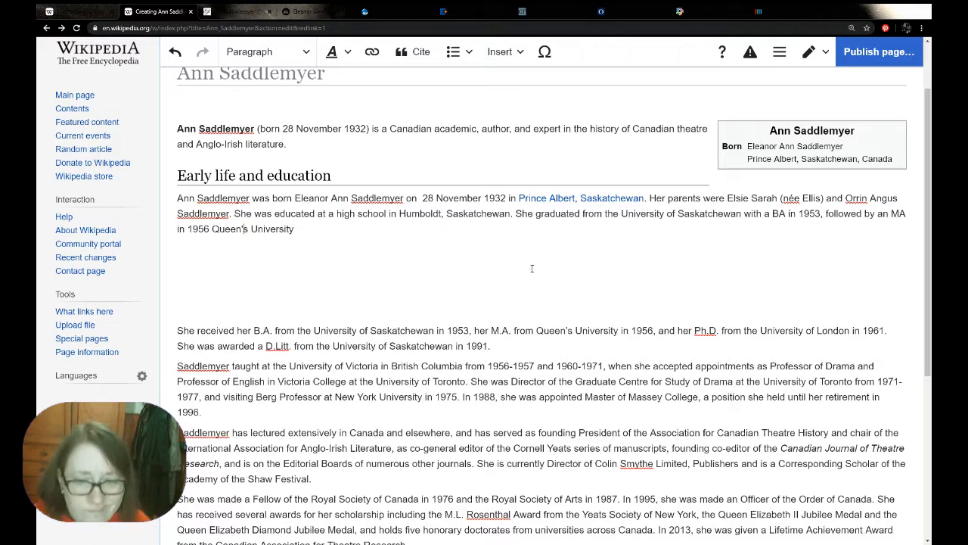
{"action": "left_click_drag", "start_coordinate": [658, 331], "coordinate": [177, 331]}
{"action": "key", "text": "ctrl+x"}
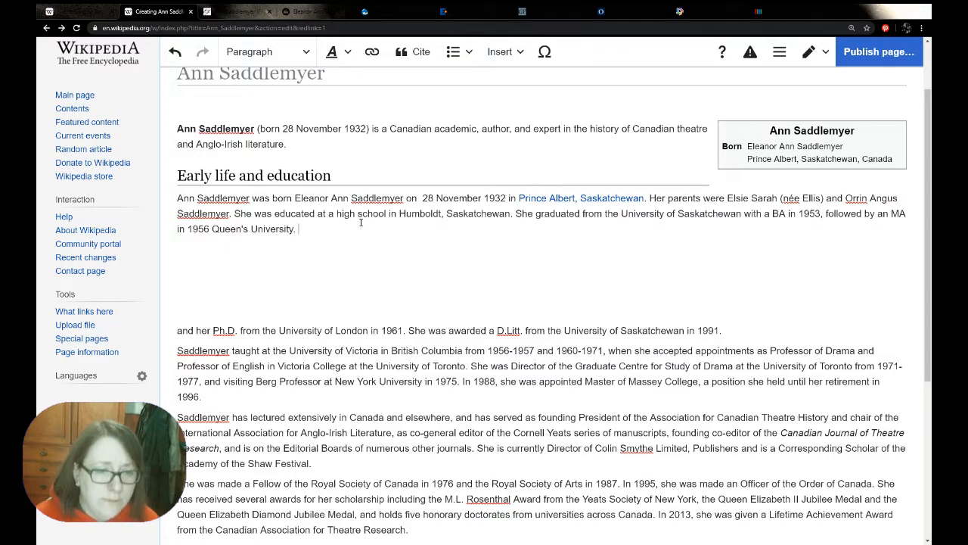
Write "She was awarded her PhD in 1961 from the University of London", copying the university name from the pasted biography
{"action": "type", "text": "She "}
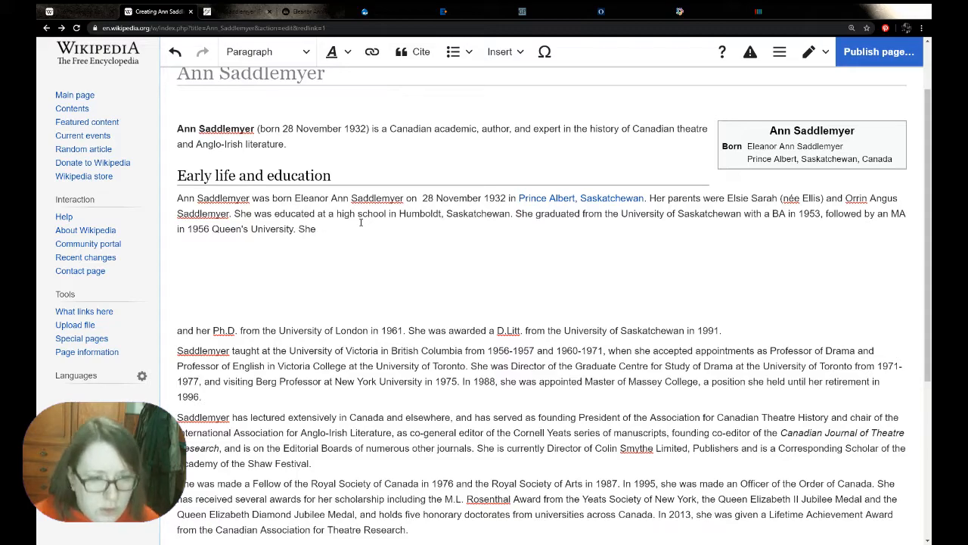
{"action": "type", "text": "was a awrd"}
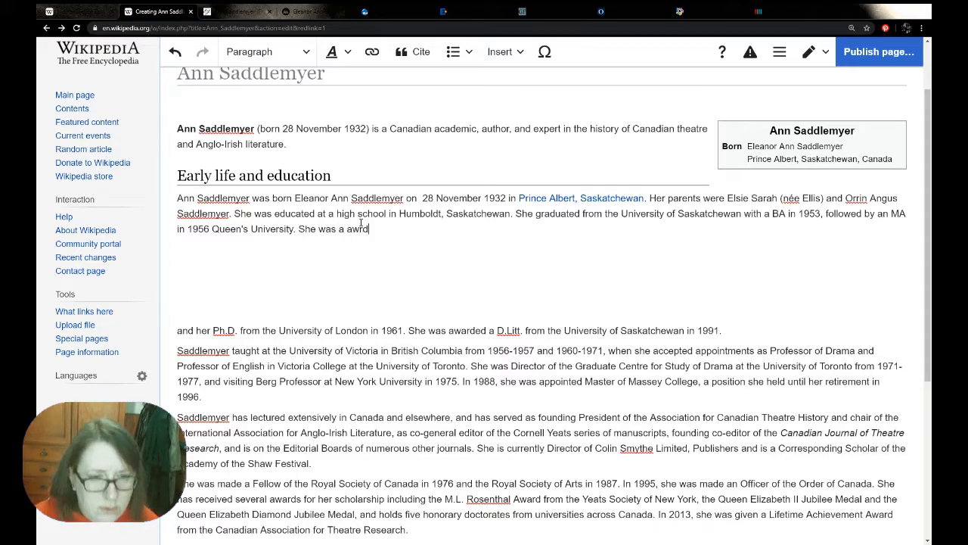
{"action": "key", "text": "BackSpace"}
{"action": "key", "text": "BackSpace"}
{"action": "key", "text": "BackSpace"}
{"action": "key", "text": "BackSpace"}
{"action": "type", "text": "warded her PhD in "}
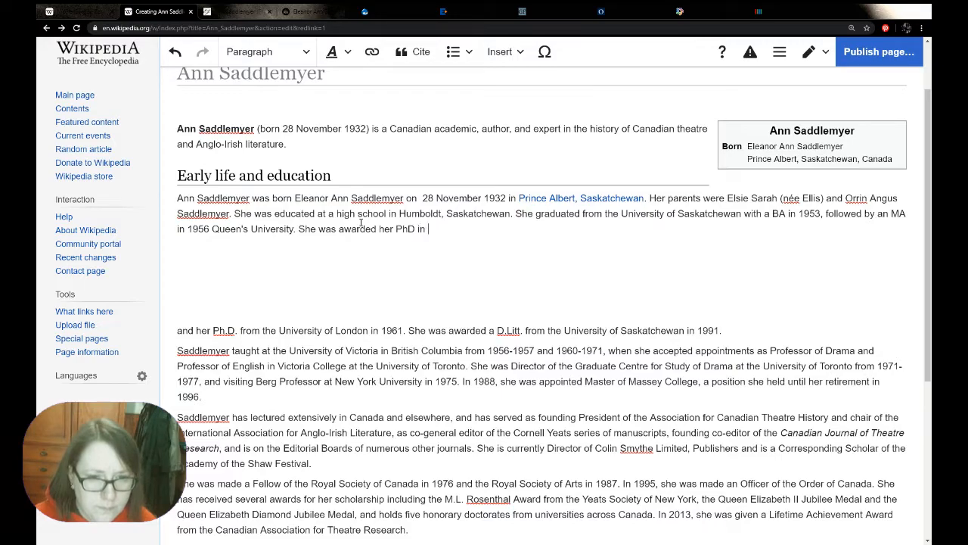
{"action": "type", "text": "1961 from the"}
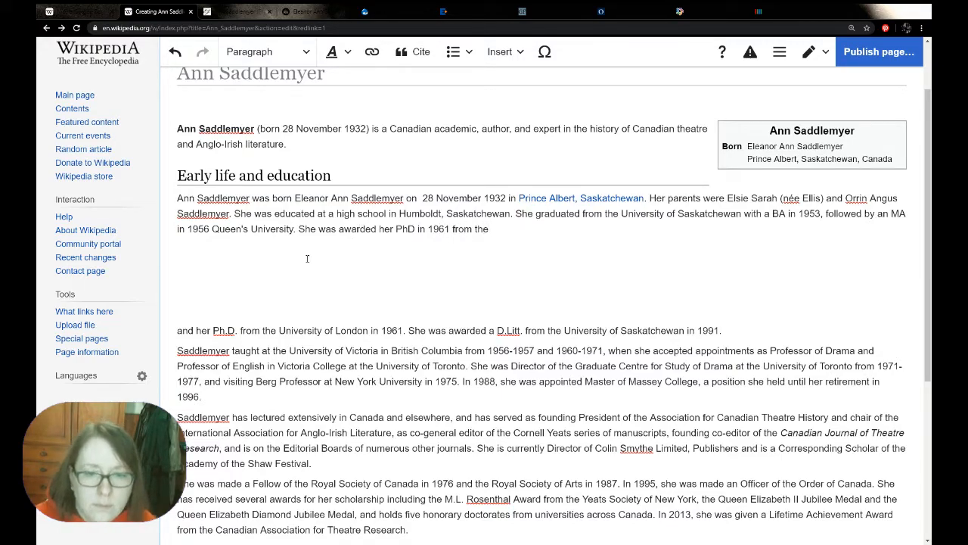
{"action": "left_click_drag", "start_coordinate": [279, 331], "coordinate": [371, 331]}
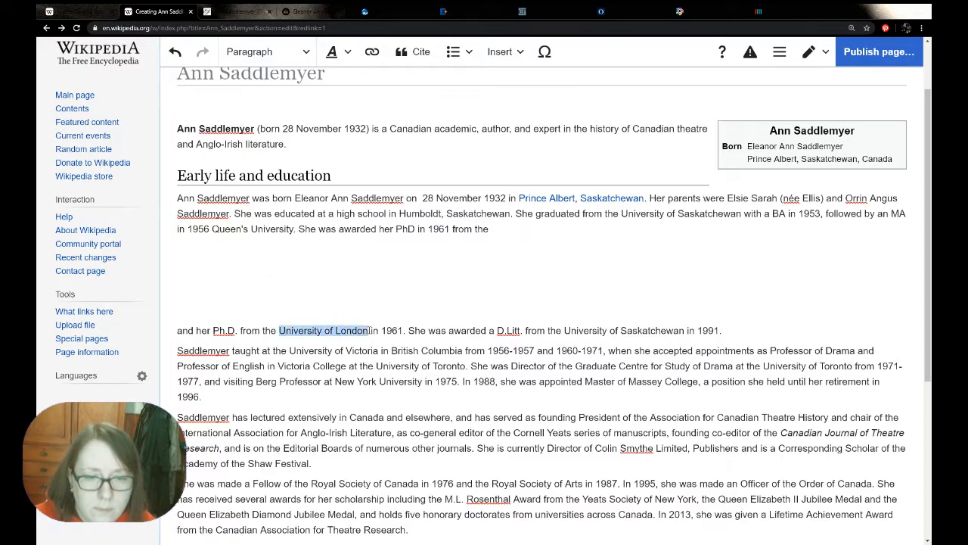
{"action": "left_click", "coordinate": [514, 230]}
{"action": "key", "text": "ctrl+v"}
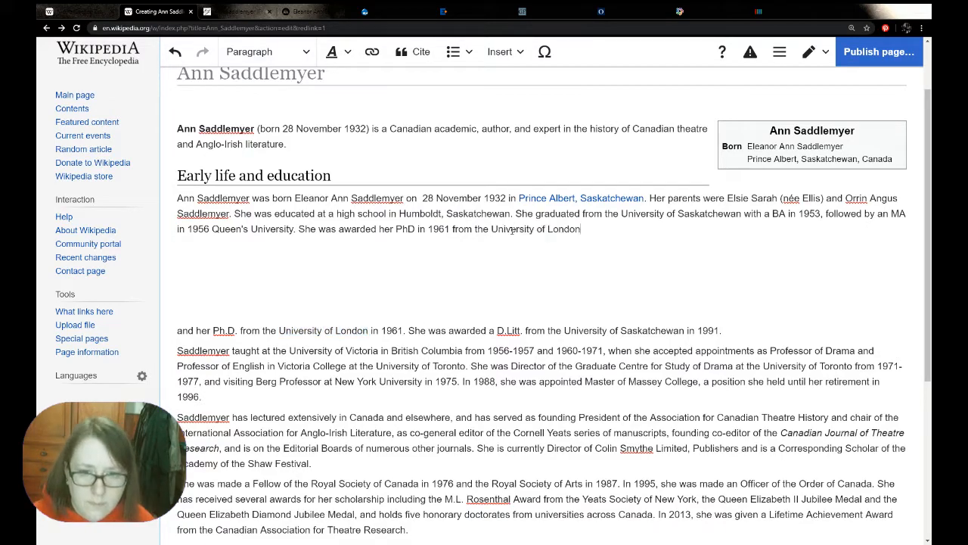
Continue the PhD sentence with ", and in 1991 received a D.Litt. from the University of Saskatchewan.", copying the degree phrase from the biography
{"action": "type", "text": ", an"}
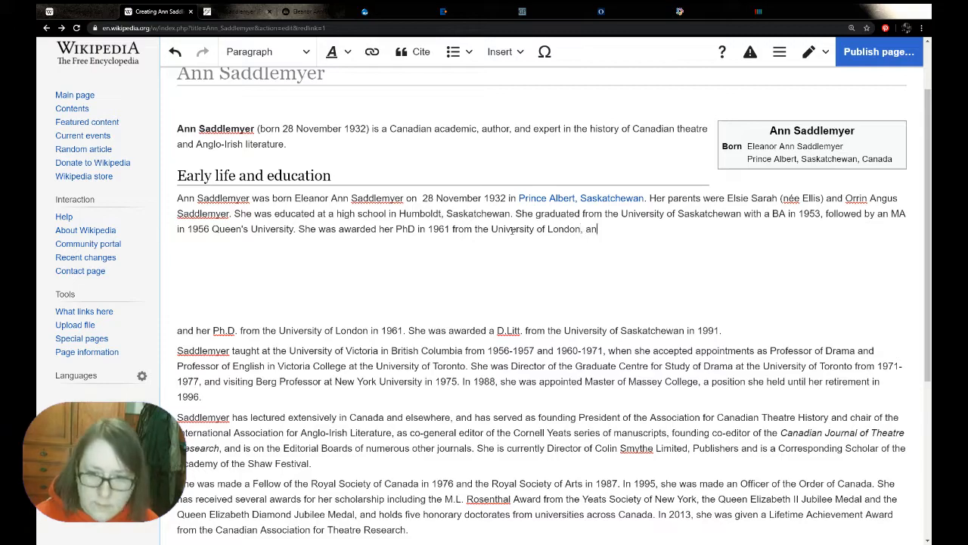
{"action": "type", "text": "d a"}
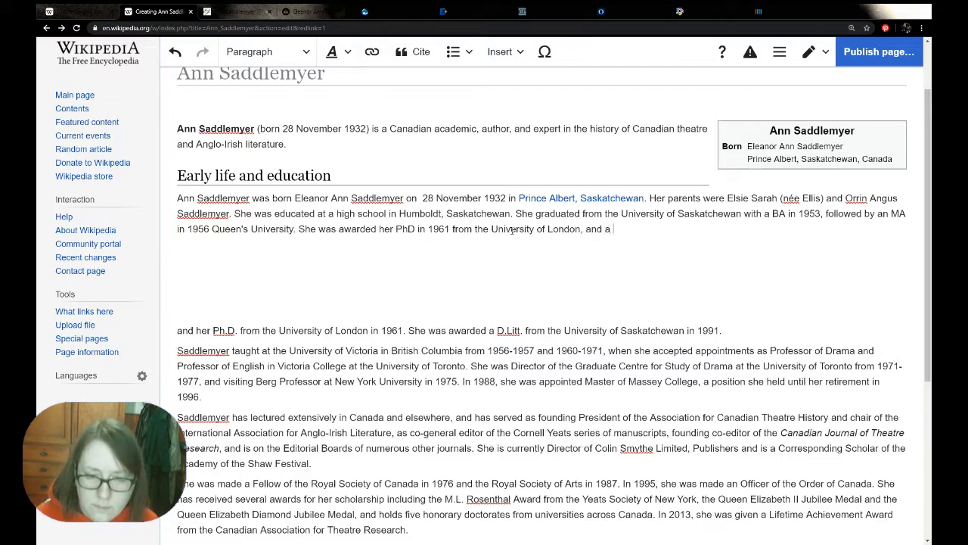
{"action": "key", "text": "BackSpace"}
{"action": "type", "text": "in 1991"}
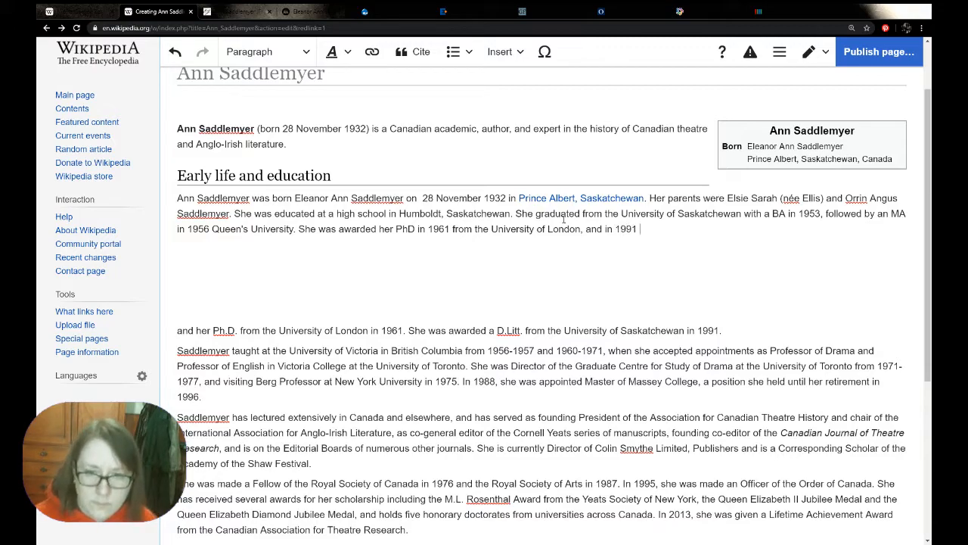
{"action": "type", "text": " recei"}
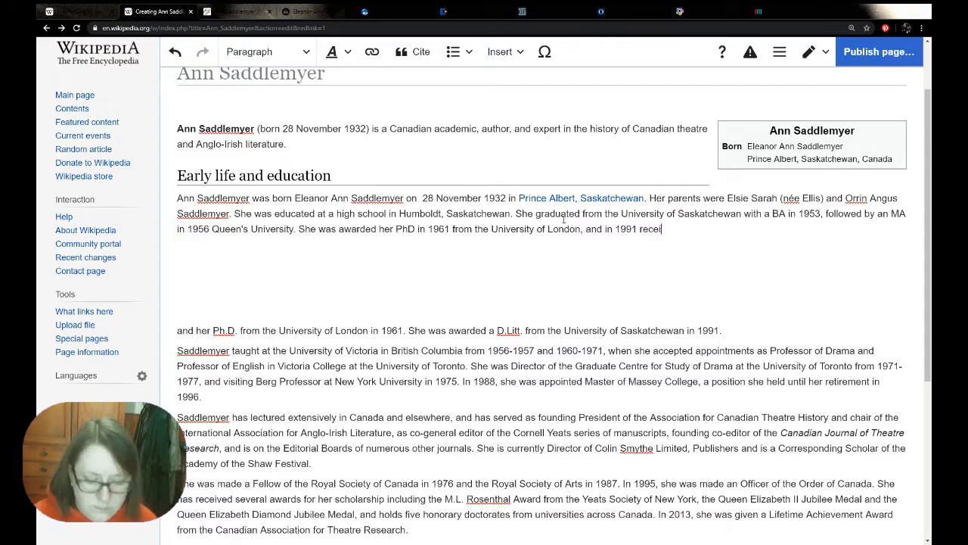
{"action": "type", "text": "ved a"}
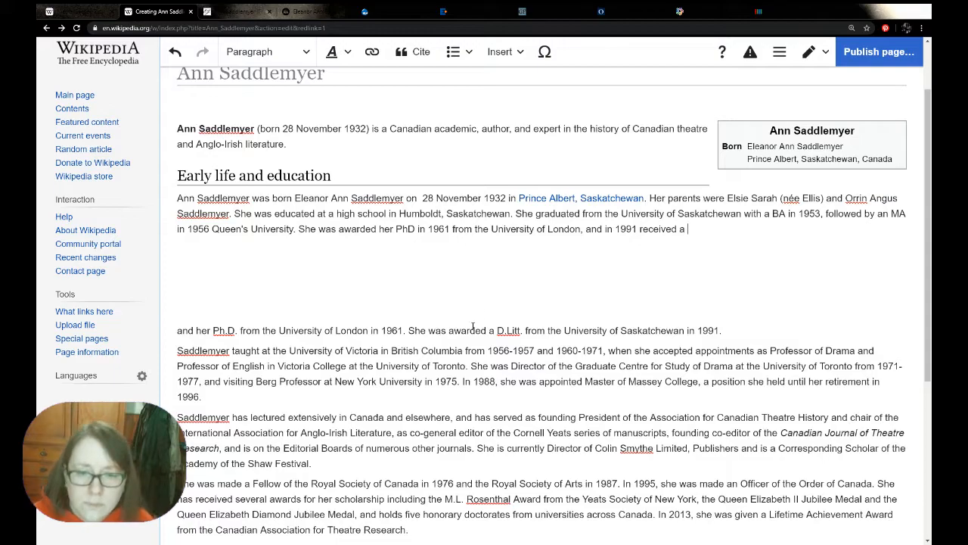
{"action": "left_click_drag", "start_coordinate": [497, 330], "coordinate": [687, 330]}
{"action": "key", "text": "ctrl+c"}
{"action": "left_click", "coordinate": [701, 241]}
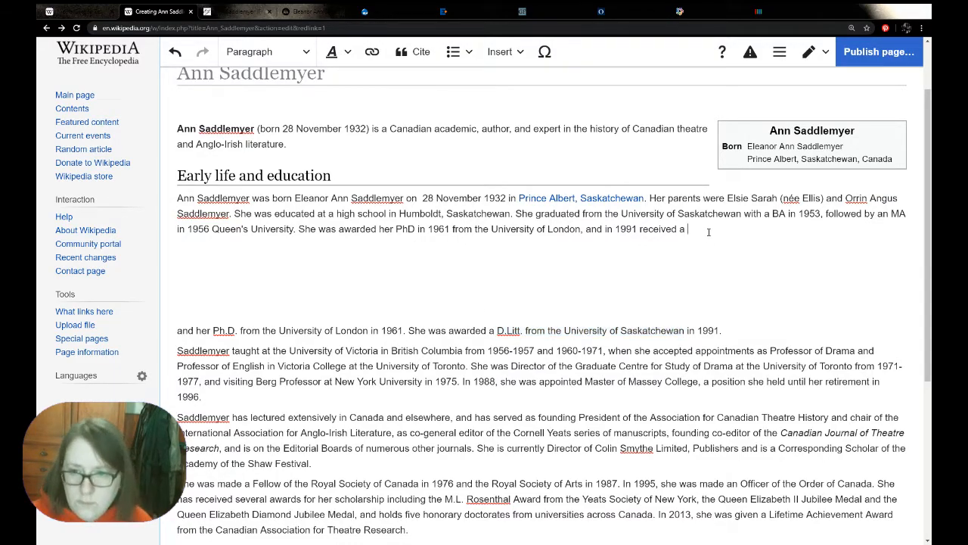
{"action": "key", "text": "ctrl+v"}
{"action": "type", "text": "."}
Change "D.Litt." to "DLitt" in the education paragraph and delete the used PhD and D.Litt. text from the pasted biography
{"action": "left_click", "coordinate": [712, 228]}
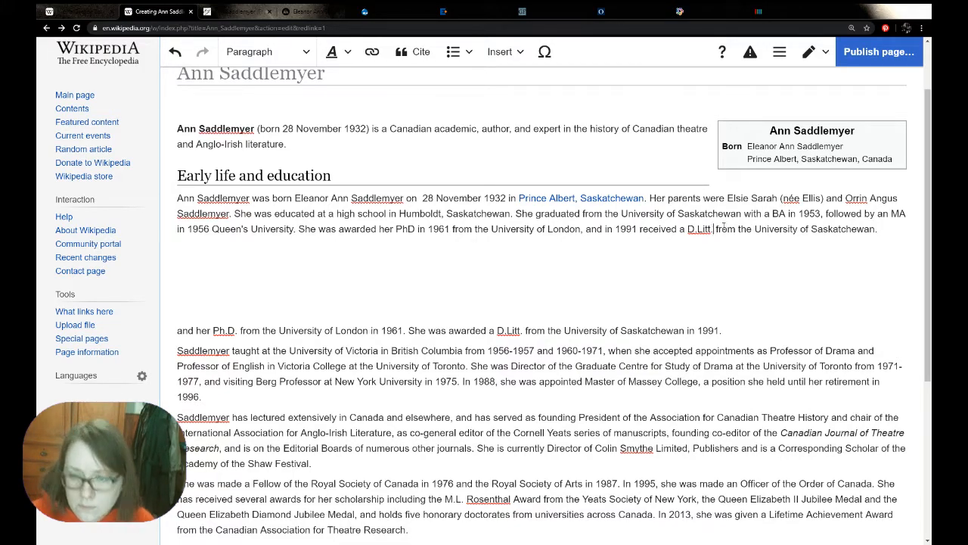
{"action": "key", "text": "BackSpace"}
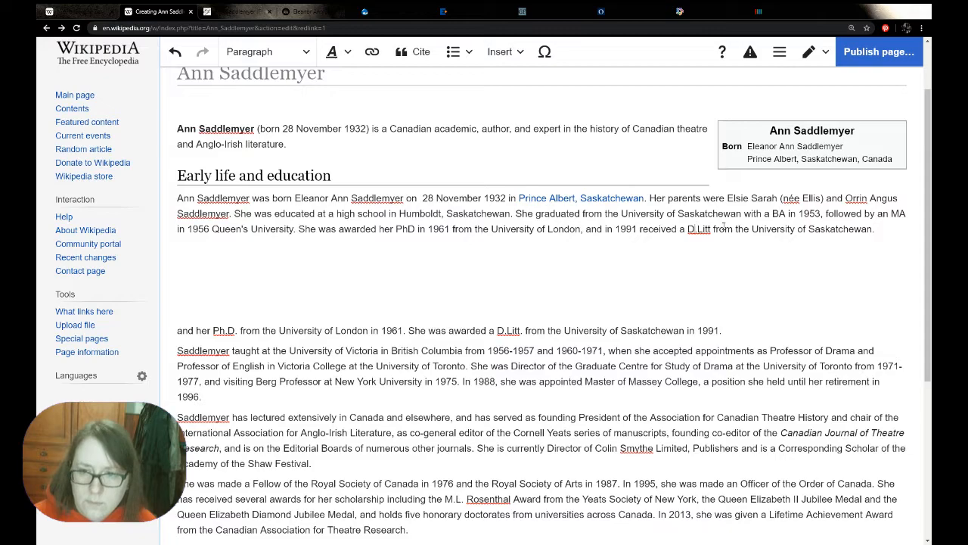
{"action": "key", "text": "BackSpace"}
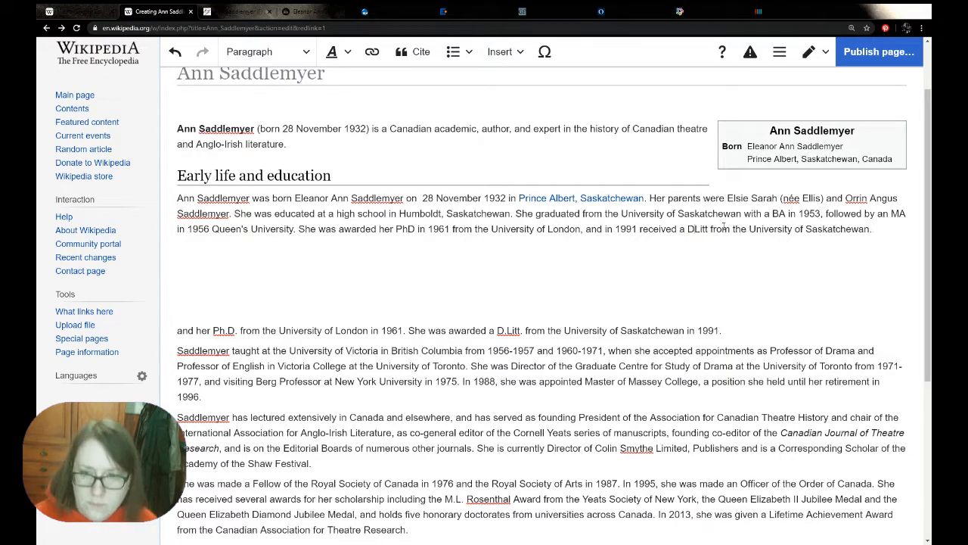
{"action": "left_click_drag", "start_coordinate": [739, 334], "coordinate": [179, 326]}
{"action": "key", "text": "BackSpace"}
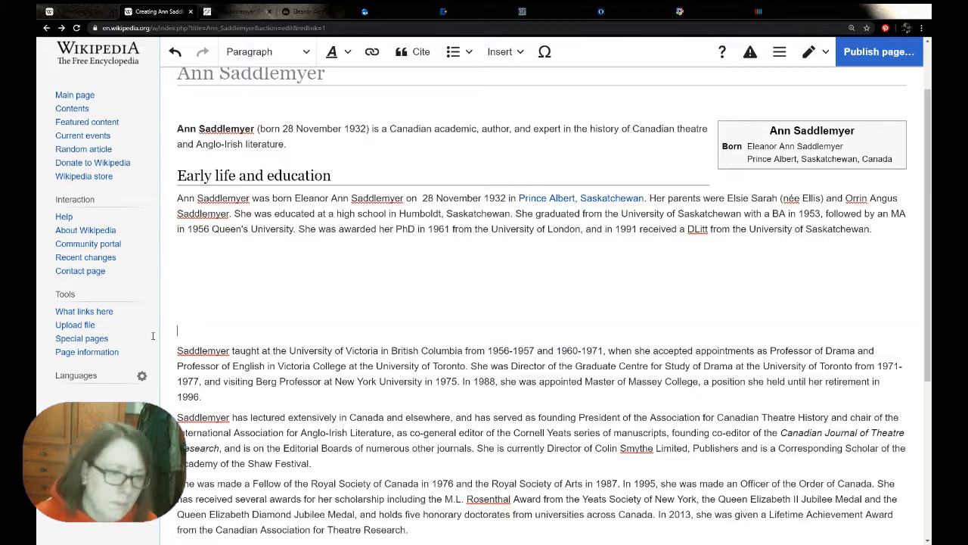
Move the remaining pasted biography paragraphs below the Career heading with blank lines above them, and remove the empty line before the heading
{"action": "scroll", "coordinate": [542, 459], "scroll_direction": "down", "scroll_amount": 3}
{"action": "left_click_drag", "start_coordinate": [543, 459], "coordinate": [177, 118]}
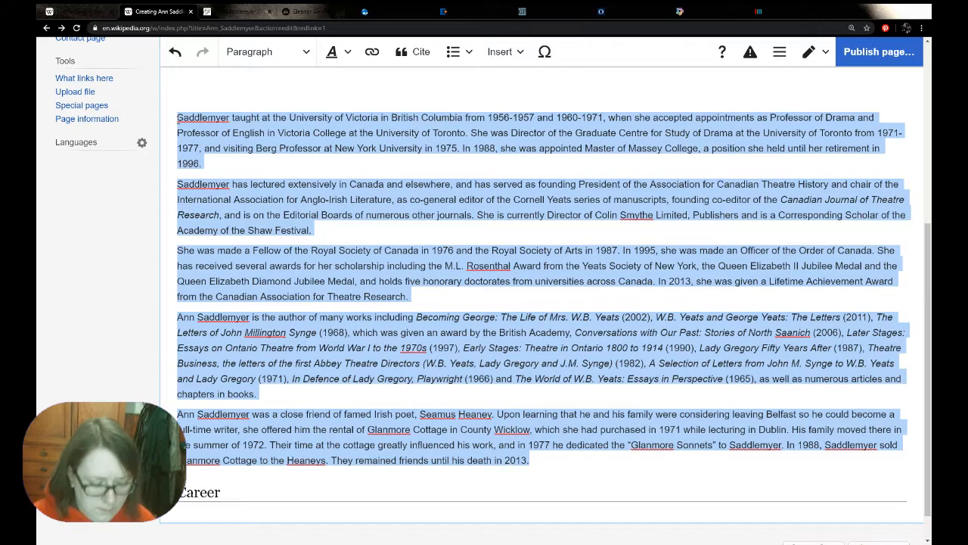
{"action": "key", "text": "BackSpace"}
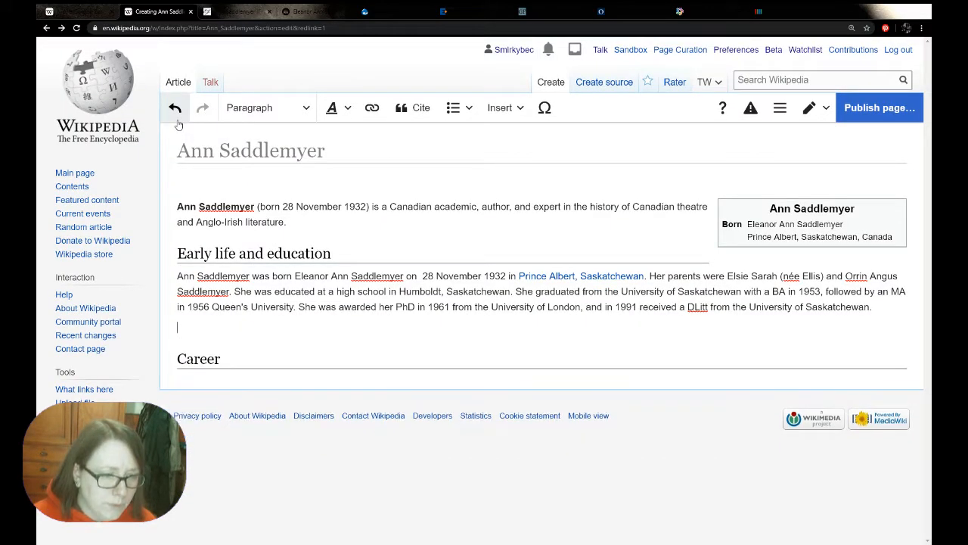
{"action": "key", "text": "BackSpace"}
{"action": "left_click", "coordinate": [186, 318]}
{"action": "key", "text": "Up"}
{"action": "left_click", "coordinate": [436, 363]}
{"action": "key", "text": "Return"}
{"action": "key", "text": "Return"}
{"action": "key", "text": "Return"}
{"action": "key", "text": "Return"}
{"action": "key", "text": "Return"}
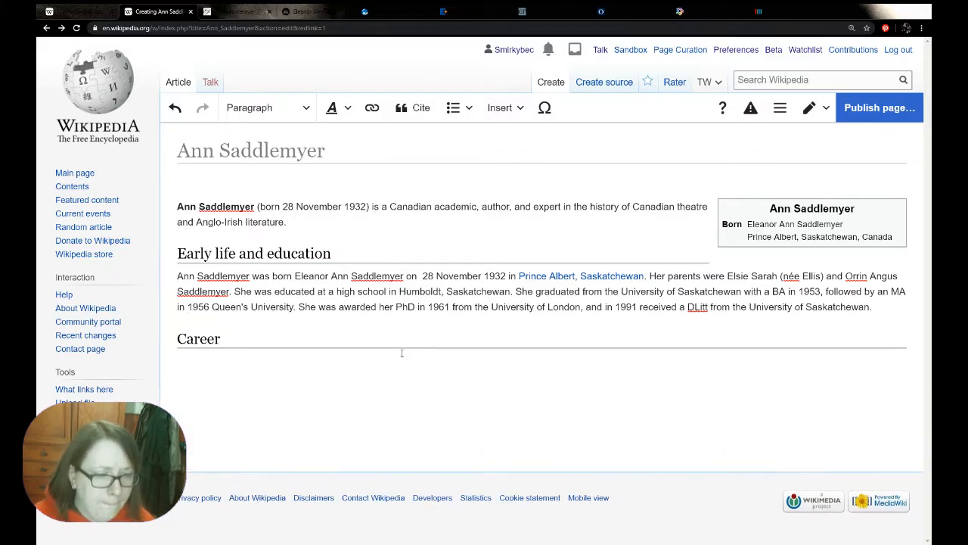
{"action": "key", "text": "ctrl+v"}
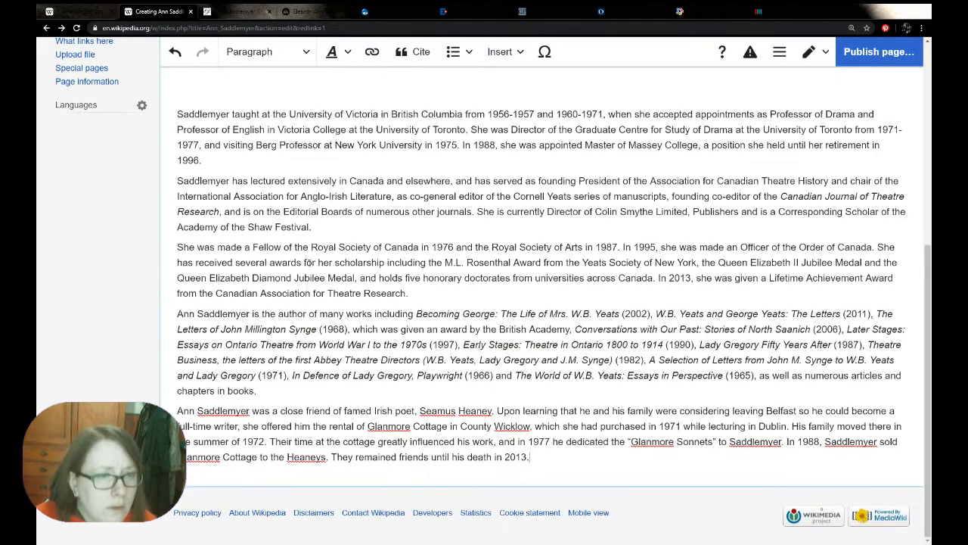
Insert an automatic citation after the early life and education paragraph, generated from the URL of the E.J. Pratt Library page on Ann Saddlemyer
{"action": "scroll", "coordinate": [309, 262], "scroll_direction": "up", "scroll_amount": 5}
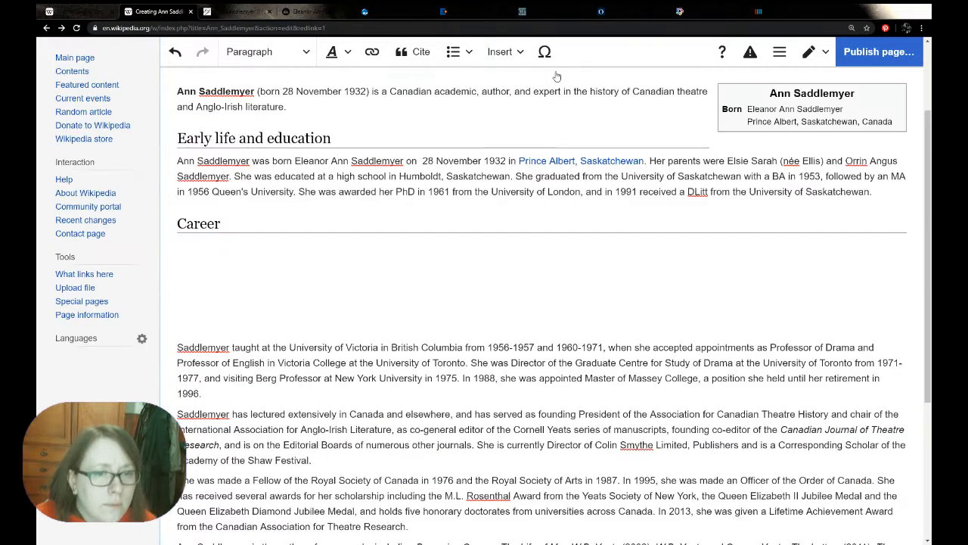
{"action": "left_click", "coordinate": [242, 10]}
{"action": "left_click", "coordinate": [277, 27]}
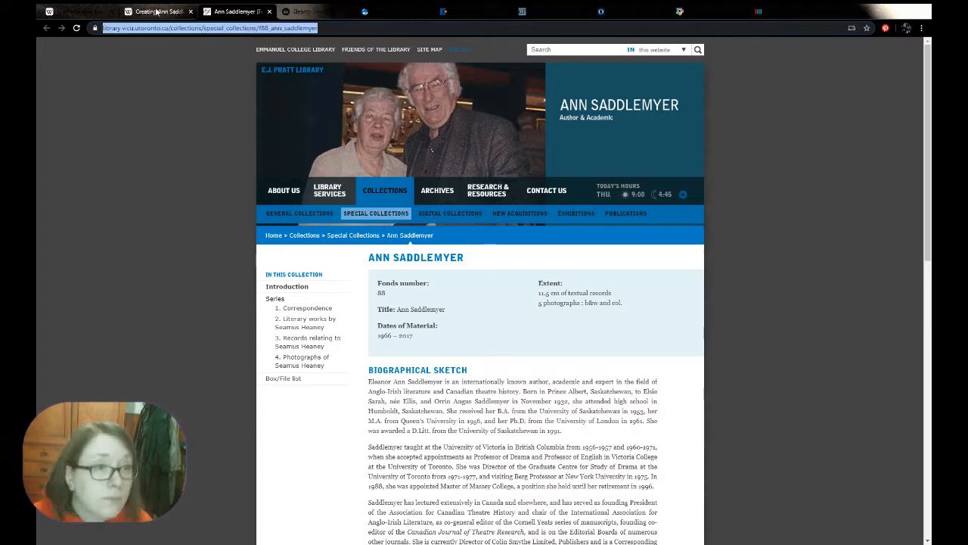
{"action": "left_click", "coordinate": [156, 11]}
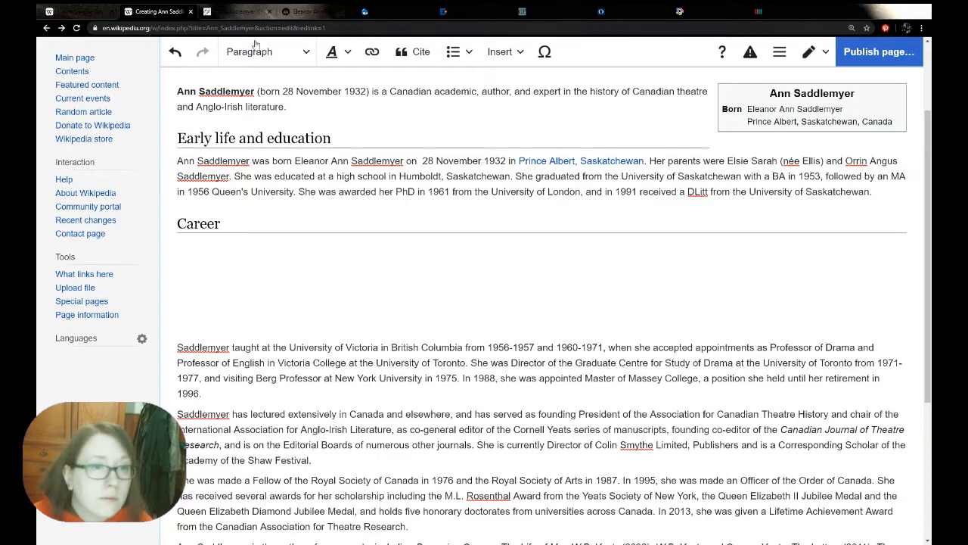
{"action": "left_click", "coordinate": [413, 52]}
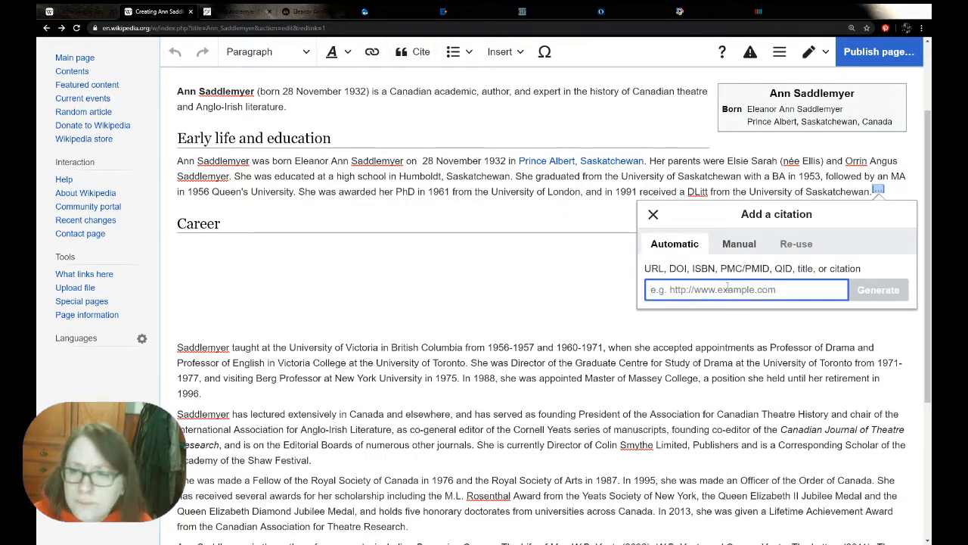
{"action": "key", "text": "ctrl+v"}
{"action": "key", "text": "Return"}
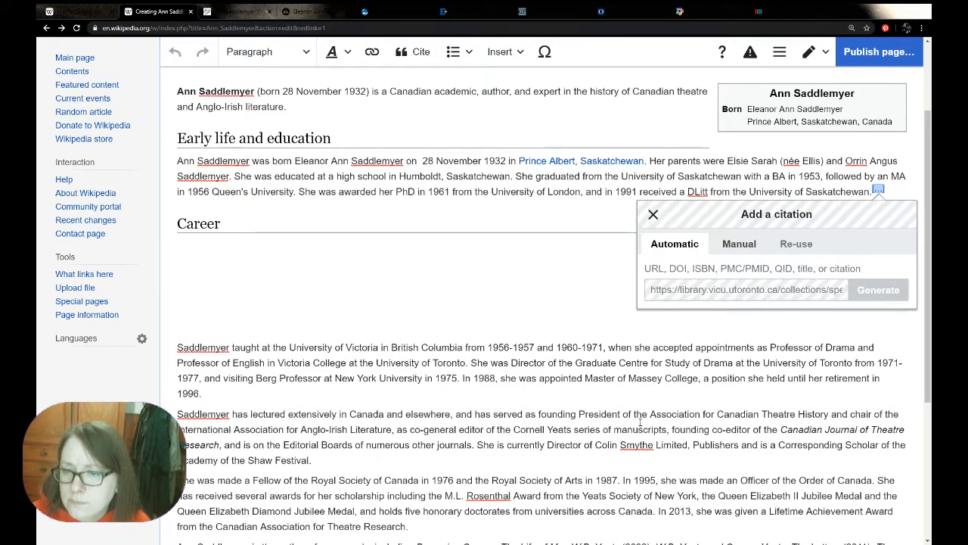
{"action": "left_click", "coordinate": [882, 252]}
Review the website citation's fields, check the library page for missing source details, and close the citation without changes
{"action": "left_click", "coordinate": [894, 216]}
{"action": "scroll", "coordinate": [393, 364], "scroll_direction": "down", "scroll_amount": 1}
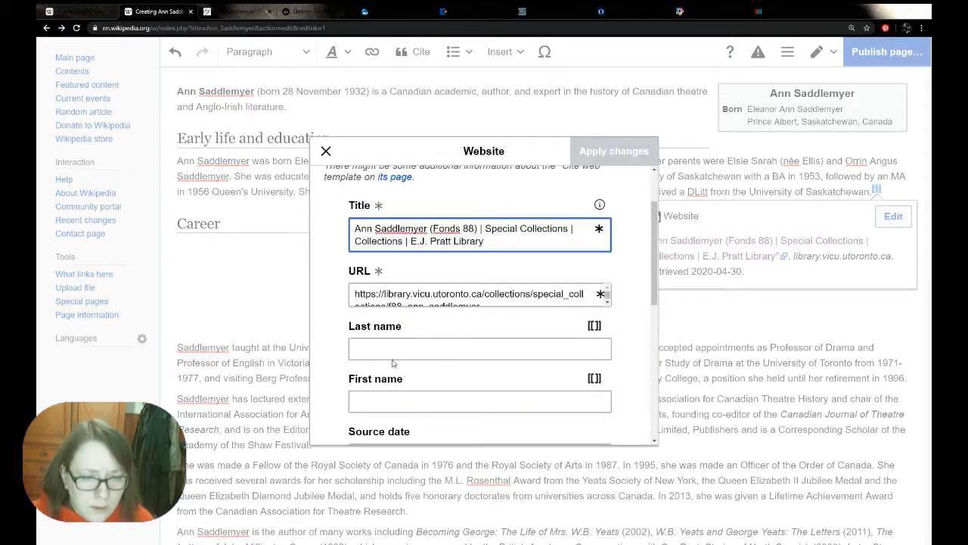
{"action": "scroll", "coordinate": [392, 363], "scroll_direction": "down", "scroll_amount": 2}
{"action": "key", "text": "ctrl+Tab"}
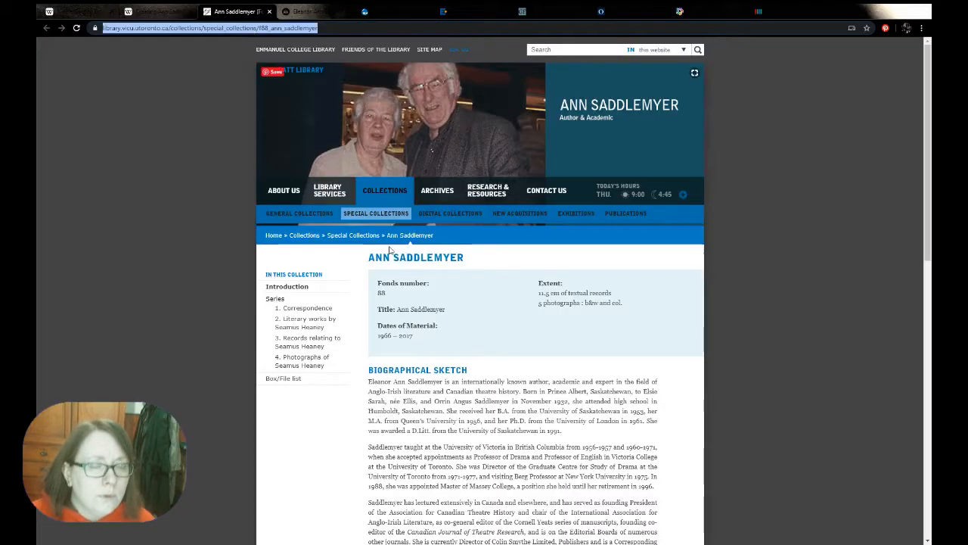
{"action": "scroll", "coordinate": [315, 368], "scroll_direction": "down", "scroll_amount": 15}
{"action": "scroll", "coordinate": [315, 368], "scroll_direction": "up", "scroll_amount": 15}
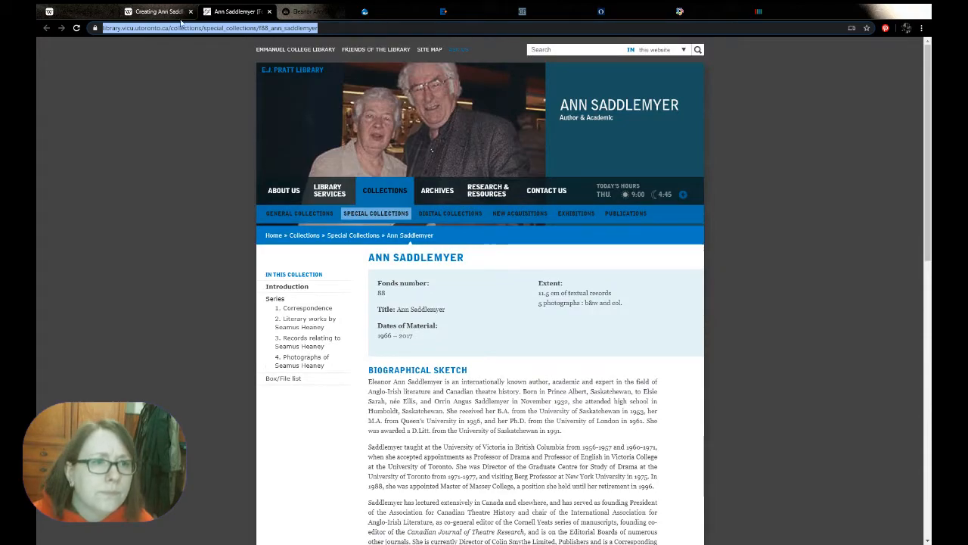
{"action": "left_click", "coordinate": [181, 21]}
{"action": "scroll", "coordinate": [596, 335], "scroll_direction": "down", "scroll_amount": 3}
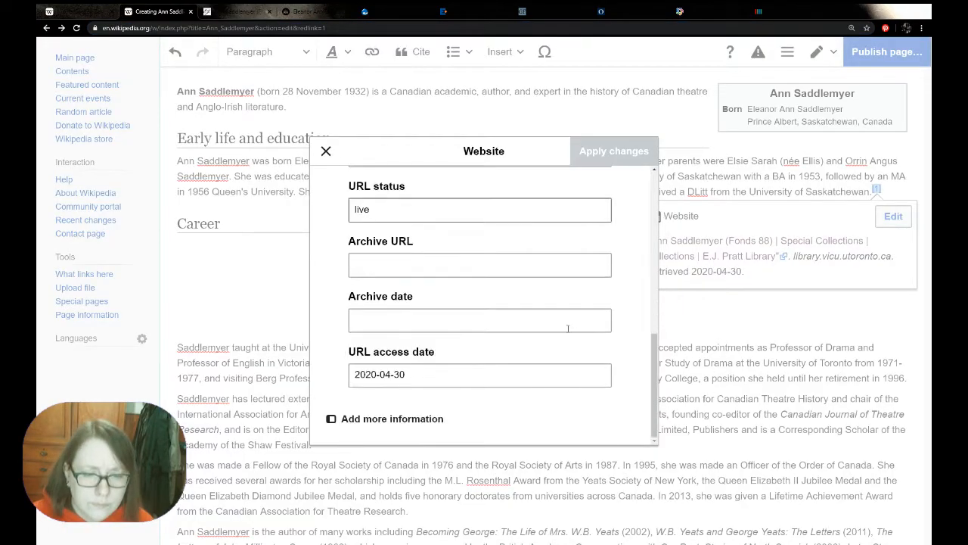
{"action": "left_click", "coordinate": [326, 151]}
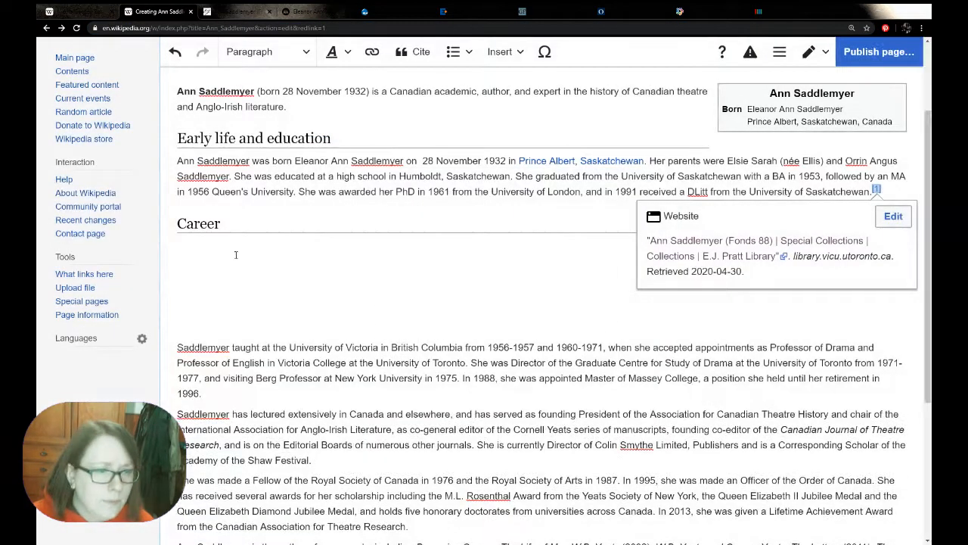
Start the Career section's first sentence under its heading with "From 1956 to 1957 and 1960 to 1971,"
{"action": "left_click", "coordinate": [550, 246]}
{"action": "type", "text": "From"}
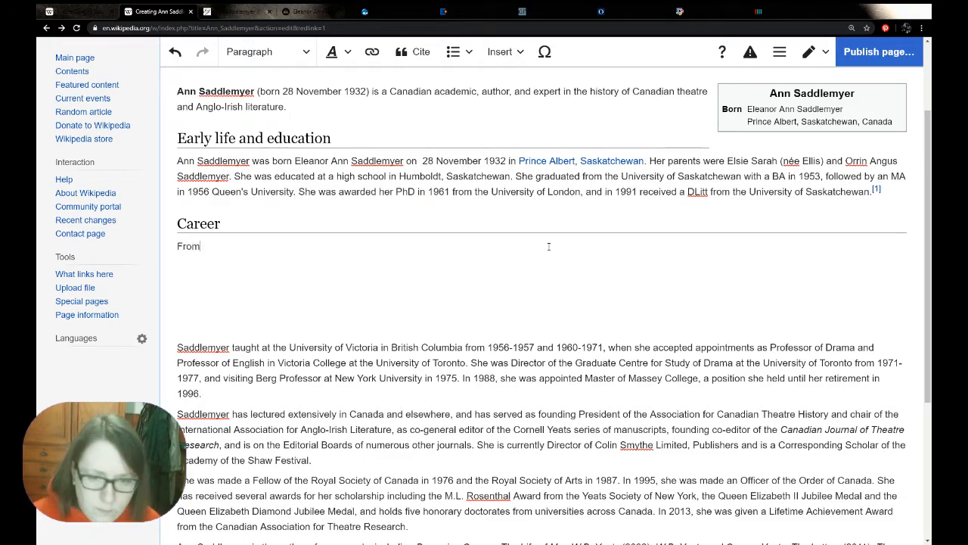
{"action": "type", "text": " 19"}
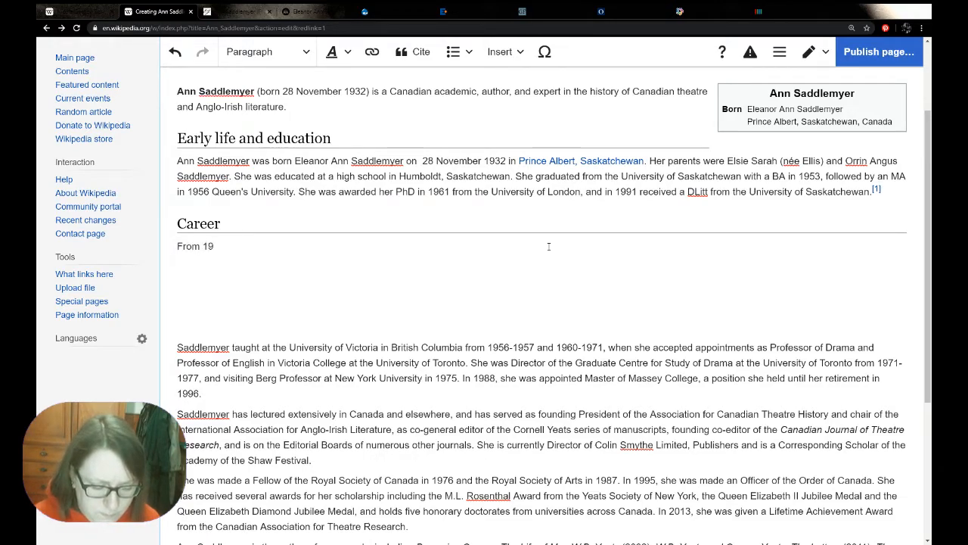
{"action": "type", "text": "56 t"}
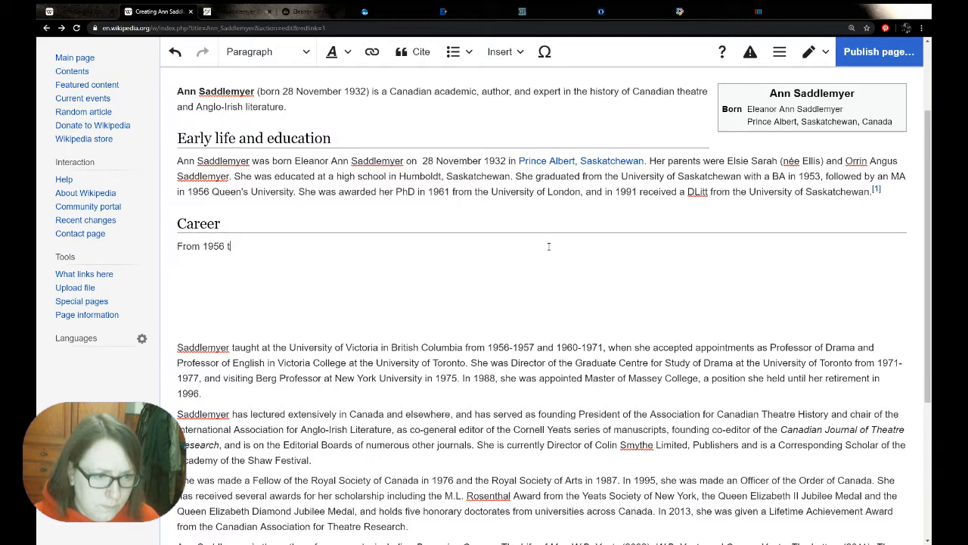
{"action": "type", "text": "o 195"}
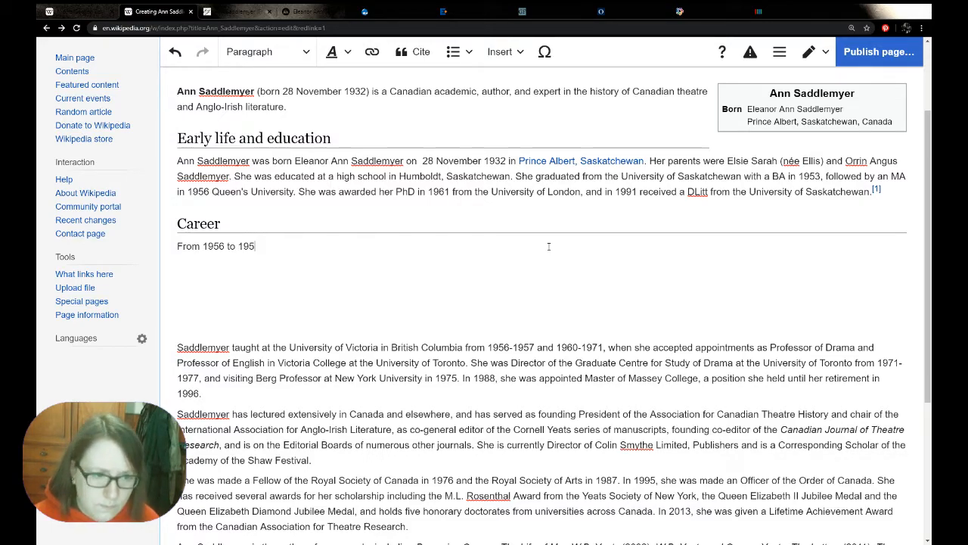
{"action": "type", "text": "7 amnd"}
{"action": "key", "text": "BackSpace"}
{"action": "key", "text": "BackSpace"}
{"action": "key", "text": "BackSpace"}
{"action": "type", "text": "nd "}
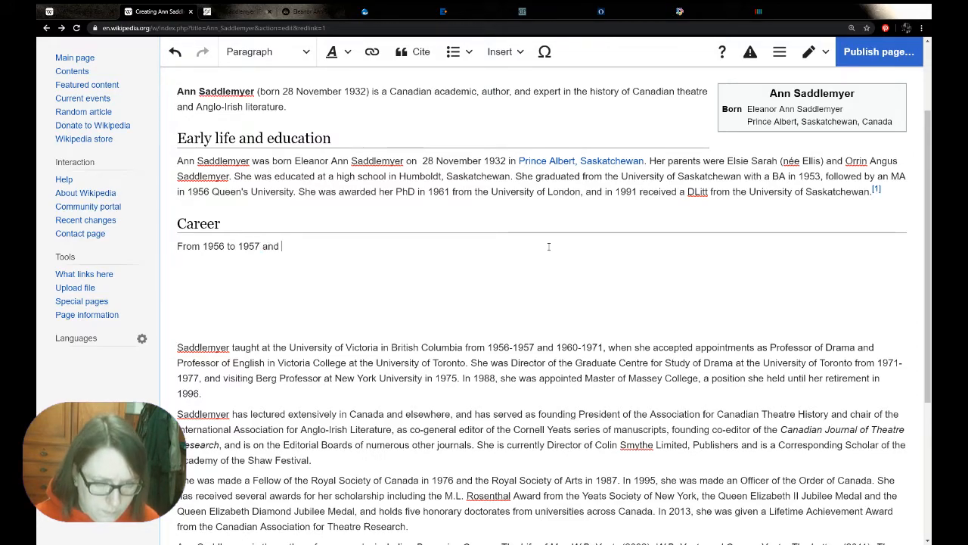
{"action": "type", "text": "1960 to 1"}
{"action": "type", "text": ","}
Copy the surname "Saddlemyer" from the early life paragraph and add it after "1971," on the same line of the Career section
{"action": "double_click", "coordinate": [377, 161]}
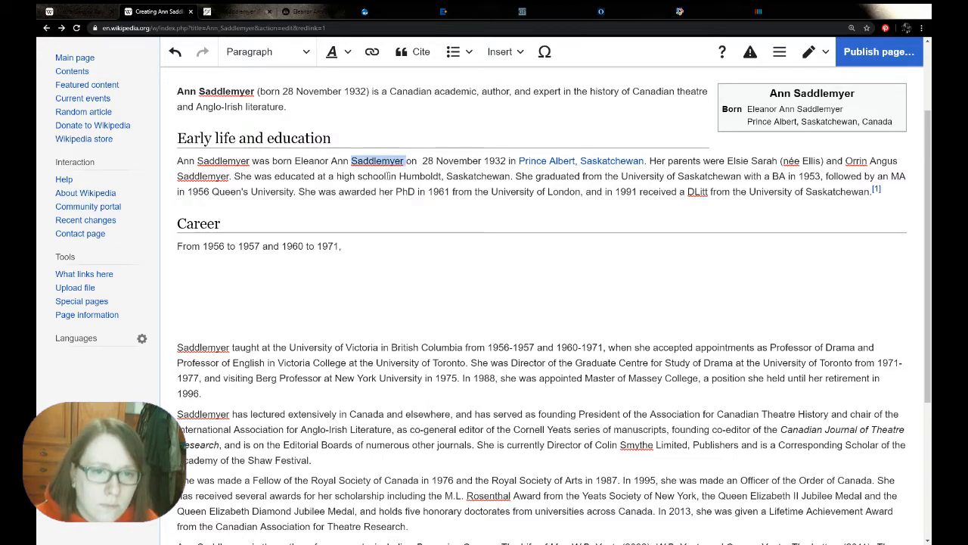
{"action": "key", "text": "ctrl+c"}
{"action": "left_click", "coordinate": [394, 249]}
{"action": "key", "text": "Return"}
{"action": "key", "text": "ctrl+v"}
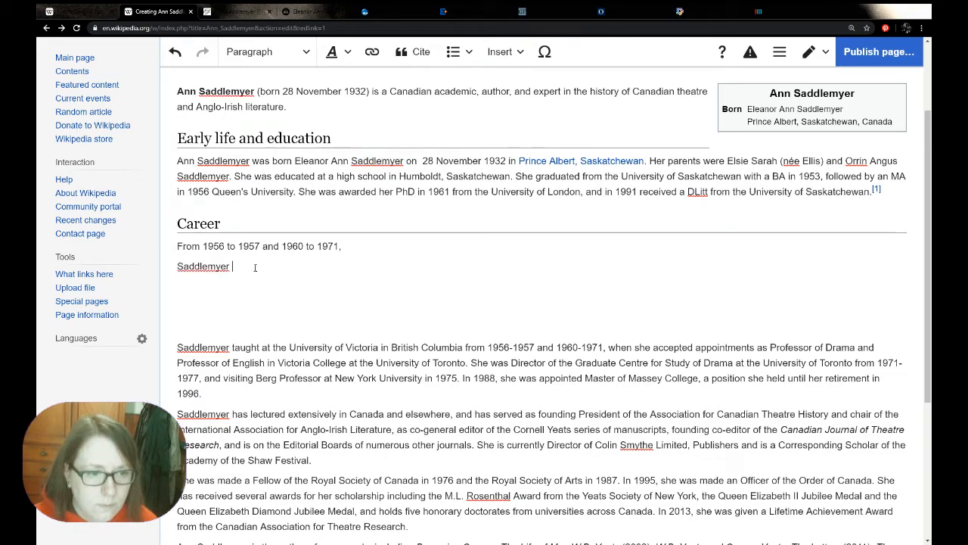
{"action": "key", "text": "ctrl+z"}
{"action": "left_click", "coordinate": [384, 239]}
{"action": "key", "text": "ctrl+v"}
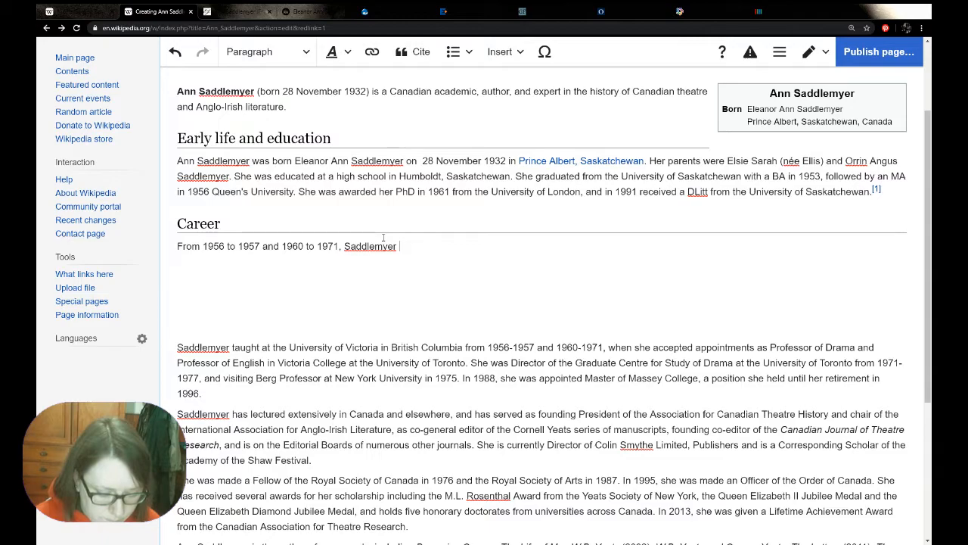
Complete the sentence with "taught at the University of Victoria in British Columbia." and delete the used opening clause from the pasted biography
{"action": "type", "text": "taught at"}
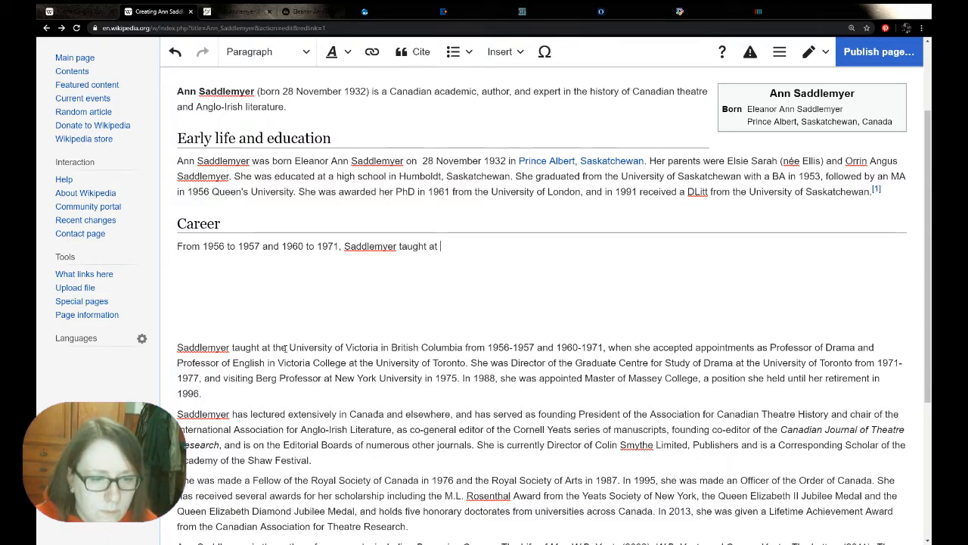
{"action": "left_click_drag", "start_coordinate": [273, 347], "coordinate": [463, 348]}
{"action": "key", "text": "ctrl+c"}
{"action": "left_click", "coordinate": [460, 246]}
{"action": "key", "text": "ctrl+v"}
{"action": "type", "text": "."}
{"action": "left_click_drag", "start_coordinate": [610, 347], "coordinate": [177, 347]}
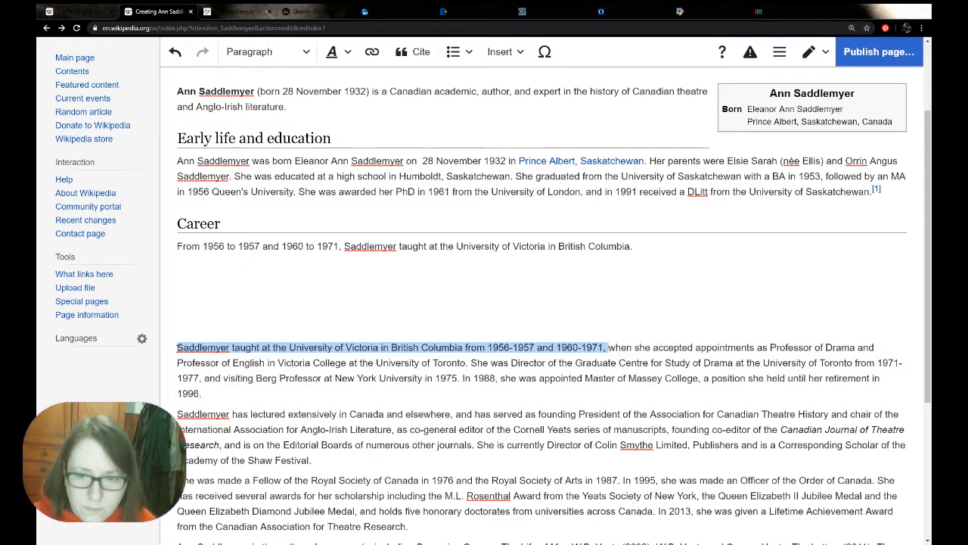
{"action": "key", "text": "BackSpace"}
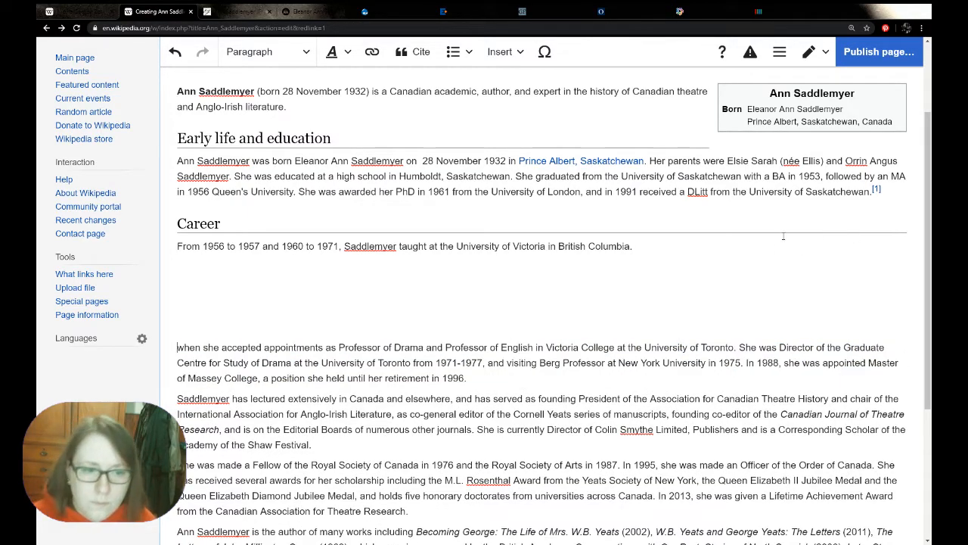
Begin a second Career sentence reading "She was appointed Professor of Drama and Professor of English", reusing the titles from the pasted biography
{"action": "left_click", "coordinate": [679, 246]}
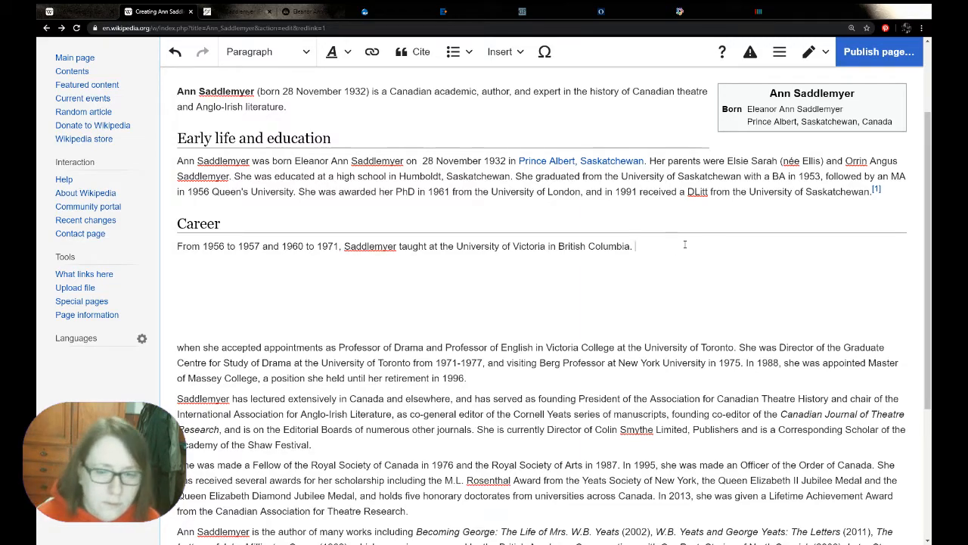
{"action": "type", "text": "She a"}
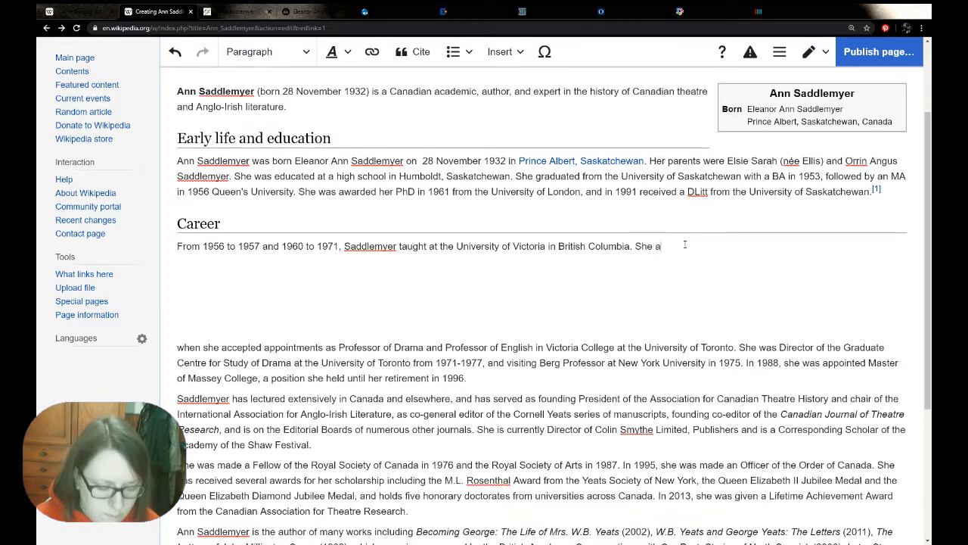
{"action": "key", "text": "BackSpace"}
{"action": "type", "text": "was "}
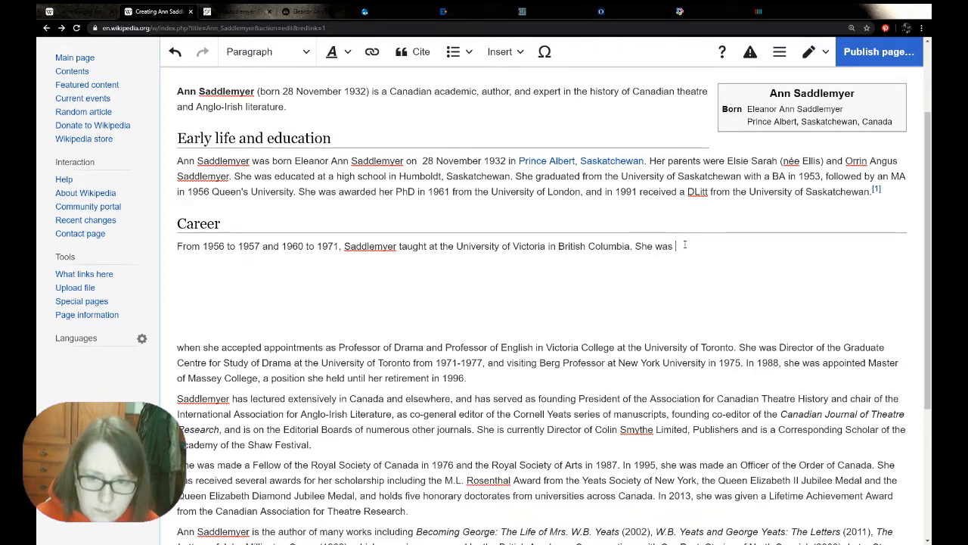
{"action": "type", "text": "appoi"}
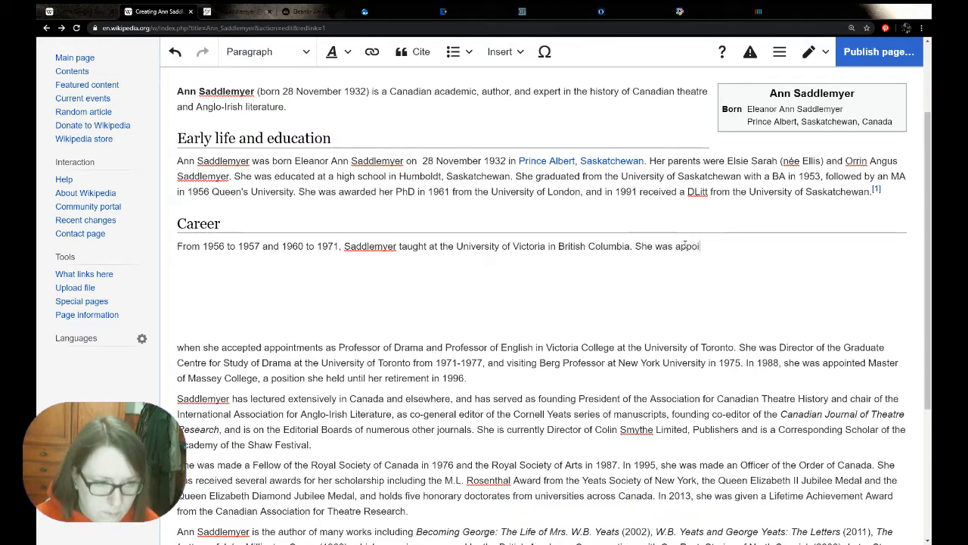
{"action": "type", "text": "ntede"}
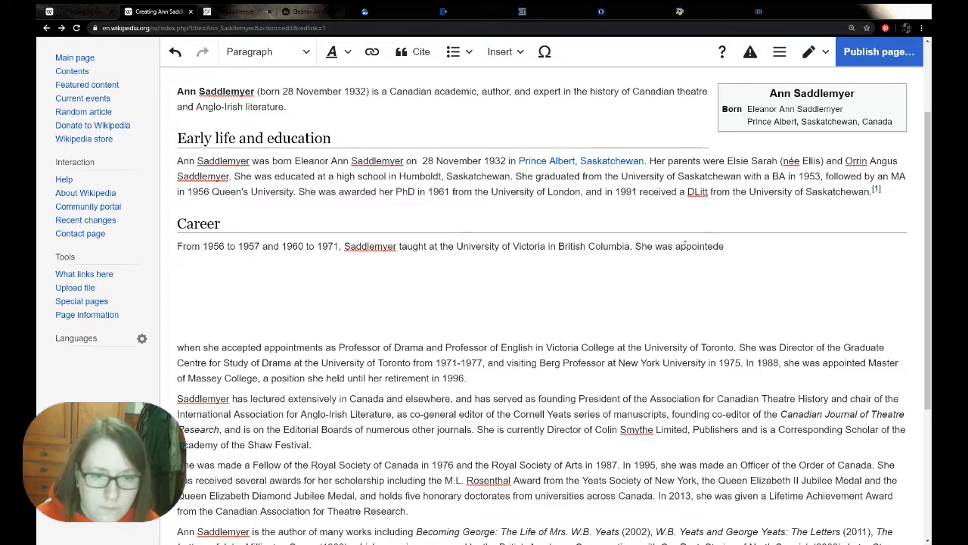
{"action": "key", "text": "BackSpace"}
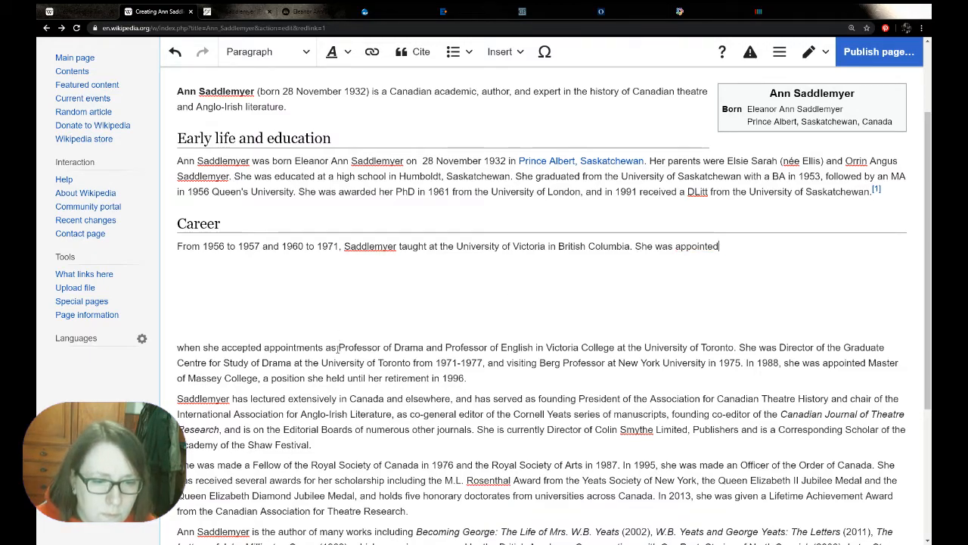
{"action": "left_click_drag", "start_coordinate": [338, 347], "coordinate": [536, 348]}
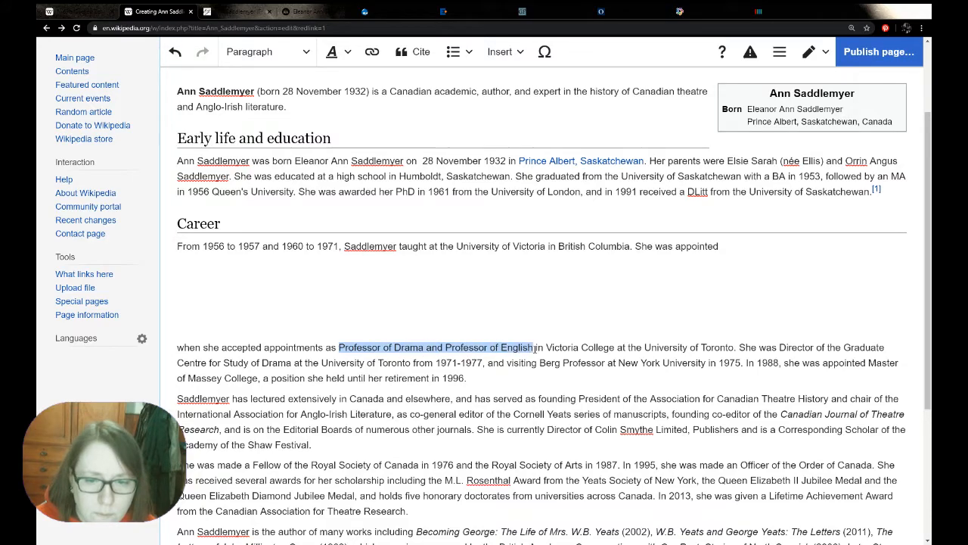
{"action": "left_click", "coordinate": [719, 246]}
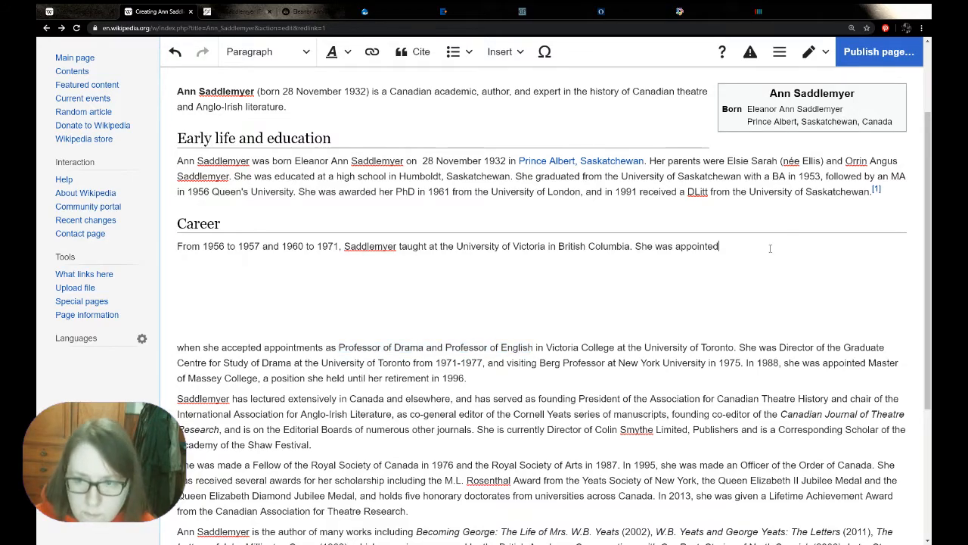
{"action": "key", "text": "ctrl+v"}
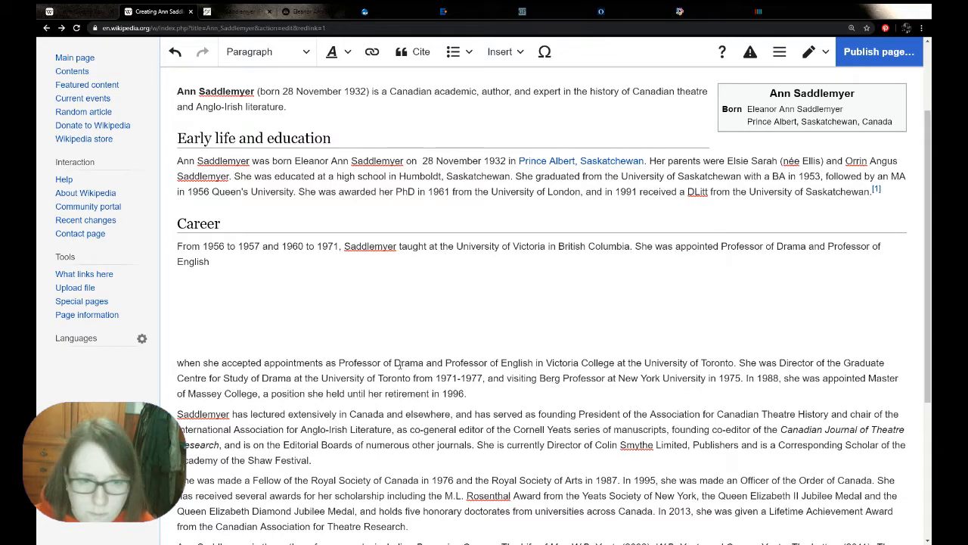
Finish the appointment sentence with "in Victoria College at the University of Toronto in 1971." and delete the used appointments clause from the pasted biography
{"action": "left_click_drag", "start_coordinate": [535, 363], "coordinate": [732, 364]}
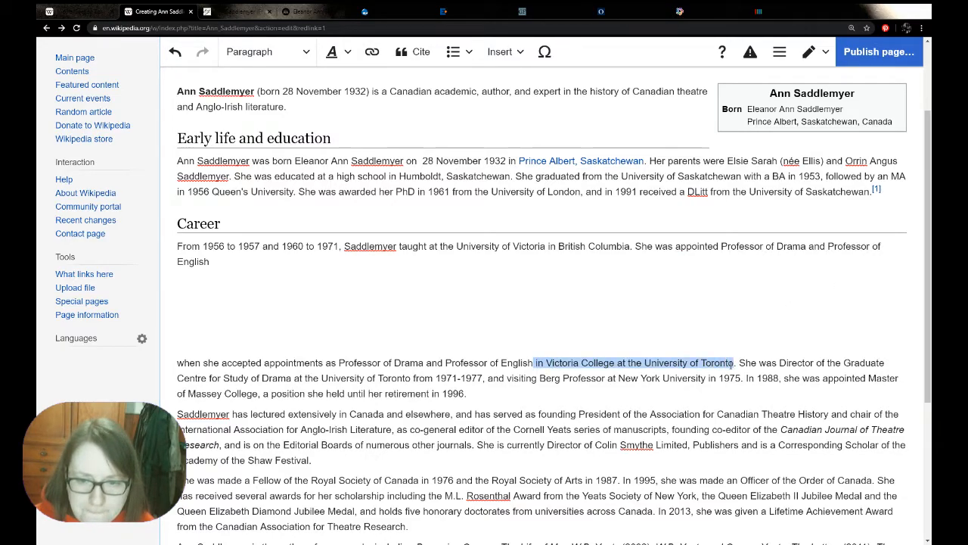
{"action": "key", "text": "ctrl+c"}
{"action": "left_click", "coordinate": [288, 265]}
{"action": "key", "text": "ctrl+v"}
{"action": "type", "text": "in 1871"}
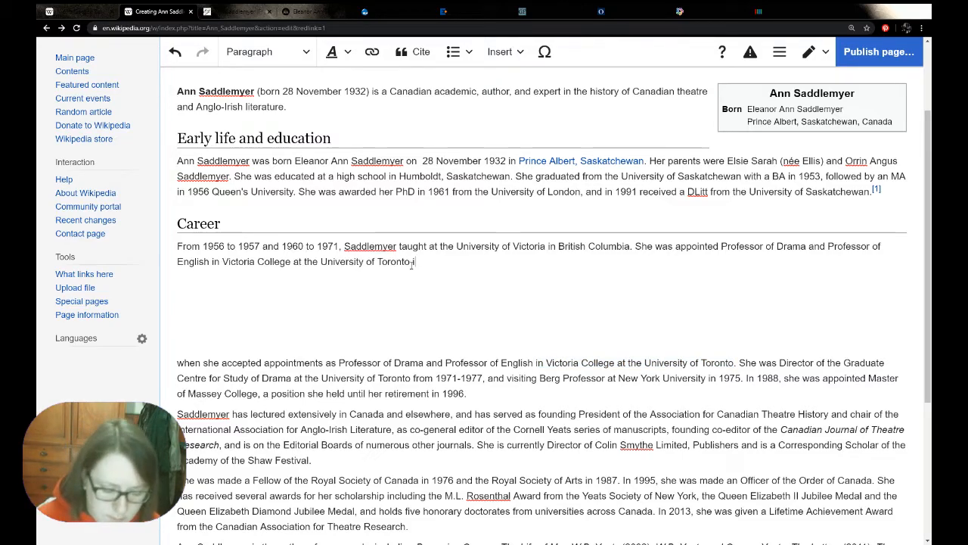
{"action": "key", "text": "BackSpace"}
{"action": "type", "text": "981"}
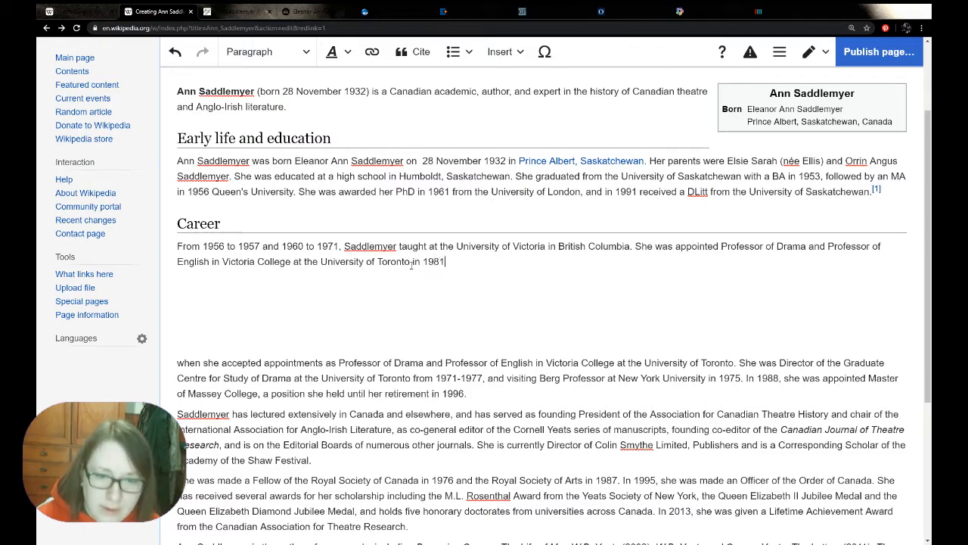
{"action": "key", "text": "BackSpace"}
{"action": "key", "text": "BackSpace"}
{"action": "type", "text": "71."}
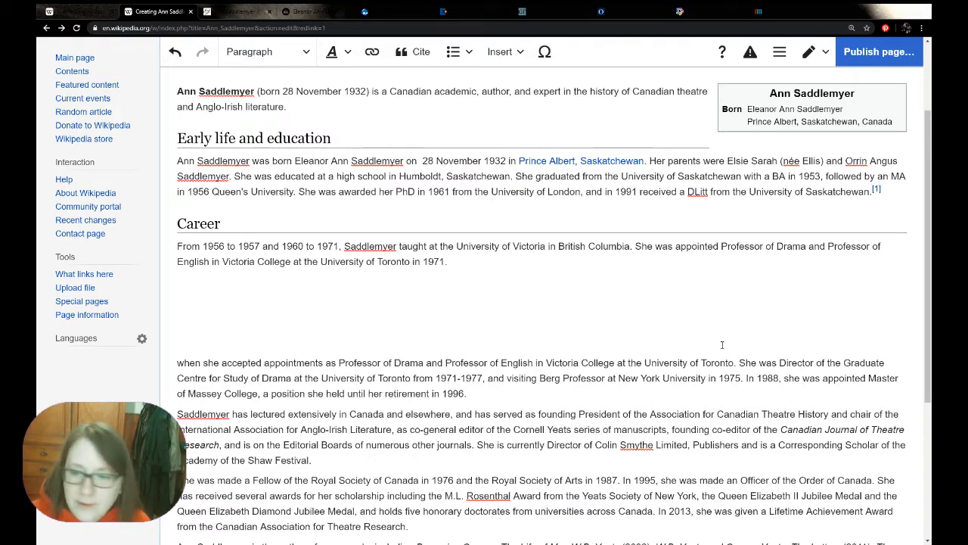
{"action": "left_click_drag", "start_coordinate": [738, 363], "coordinate": [178, 363]}
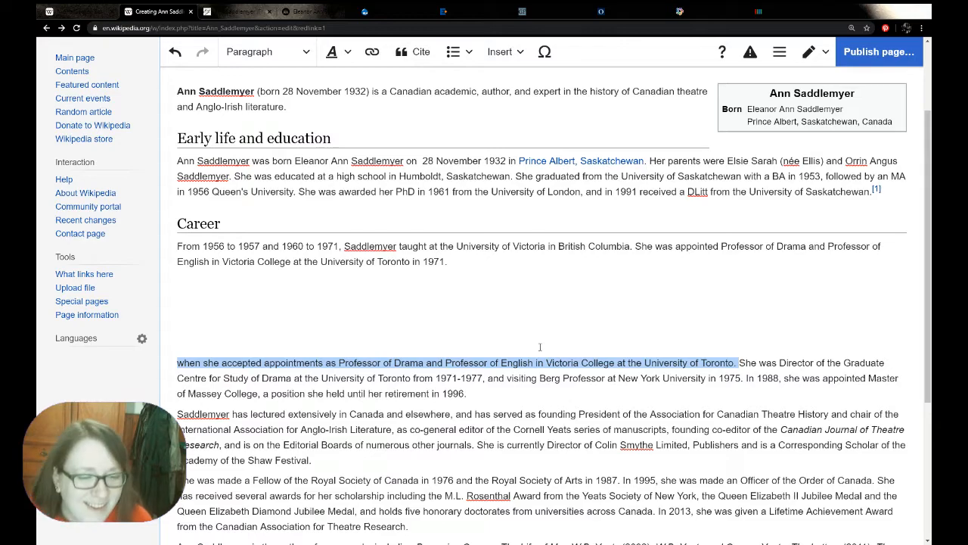
{"action": "key", "text": "BackSpace"}
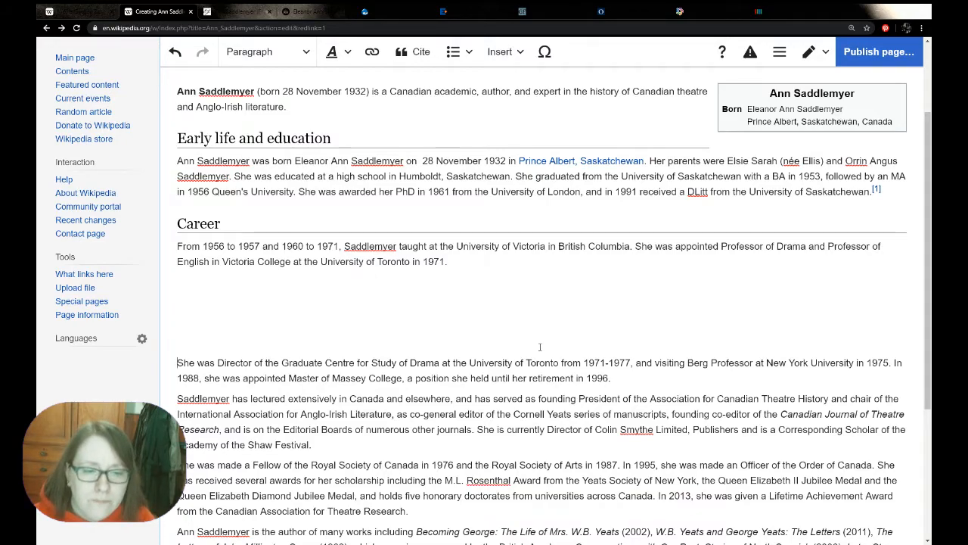
Remove "in 1971" from the end of the appointment sentence and insert "later" before "appointed"
{"action": "double_click", "coordinate": [435, 261]}
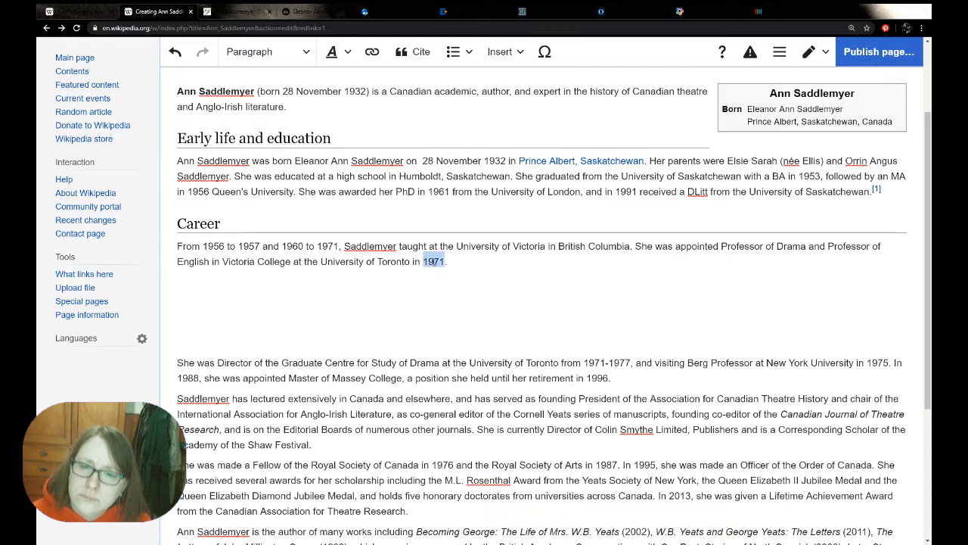
{"action": "key", "text": "BackSpace"}
{"action": "key", "text": "BackSpace"}
{"action": "key", "text": "BackSpace"}
{"action": "key", "text": "BackSpace"}
{"action": "type", "text": "."}
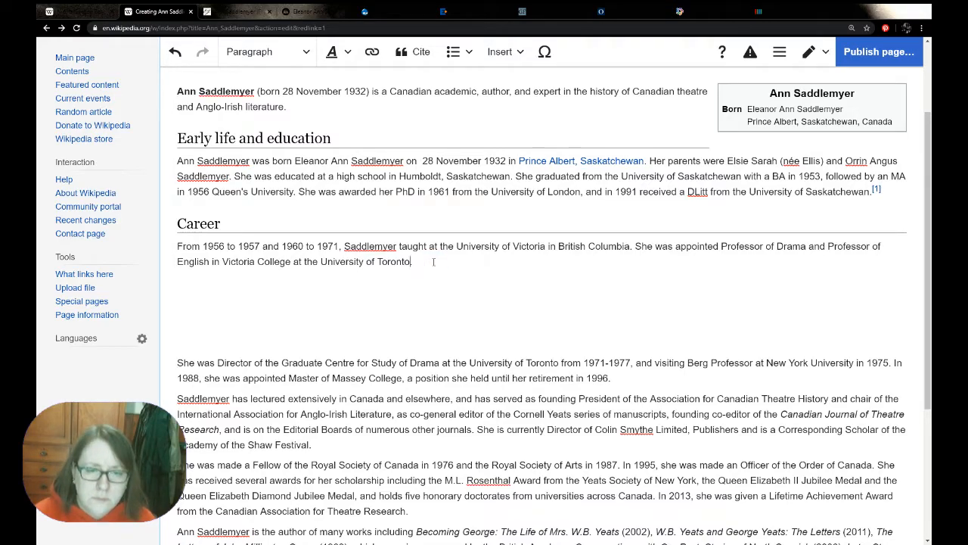
{"action": "left_click", "coordinate": [674, 245]}
{"action": "type", "text": "lege at the University of Toronto."}
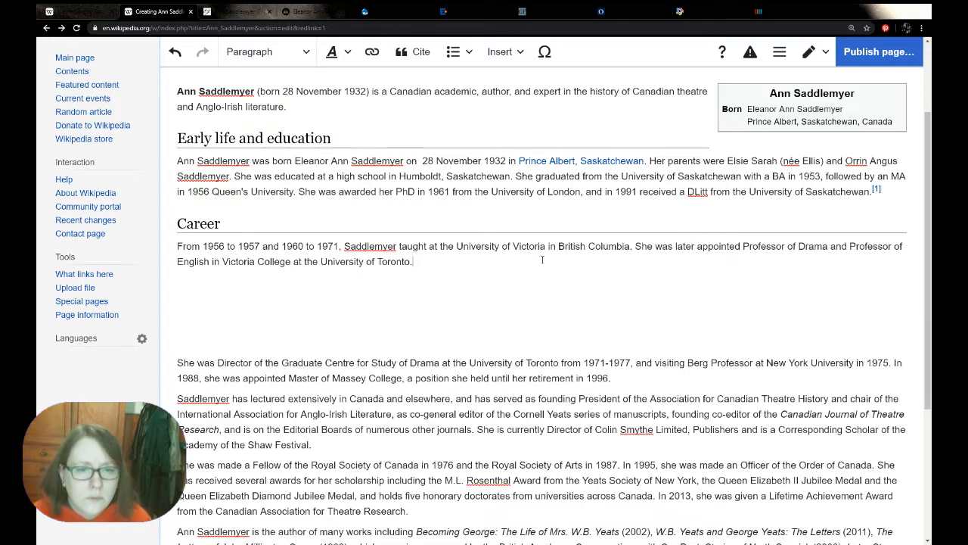
{"action": "type", "text": " From "}
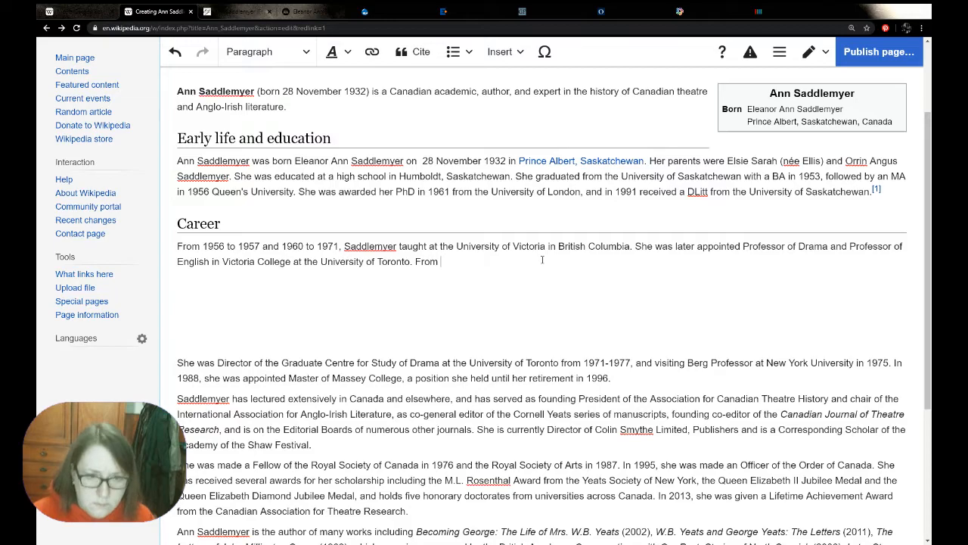
{"action": "type", "text": "1971 to"}
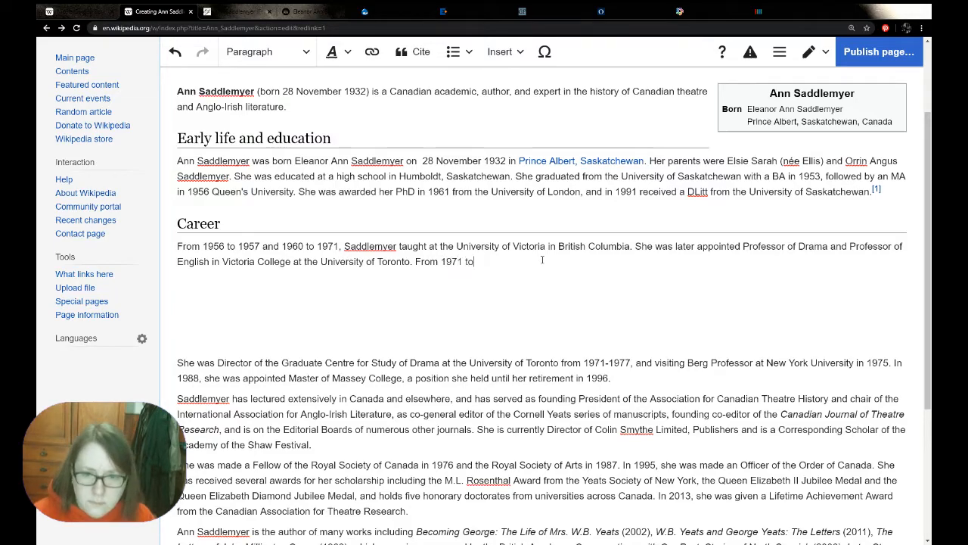
{"action": "type", "text": " 1977 she"}
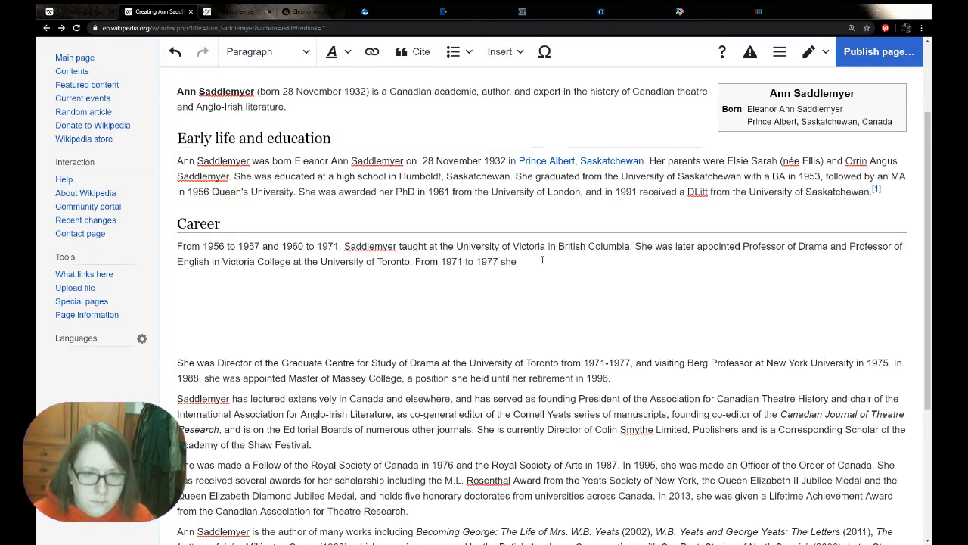
{"action": "type", "text": " served as"}
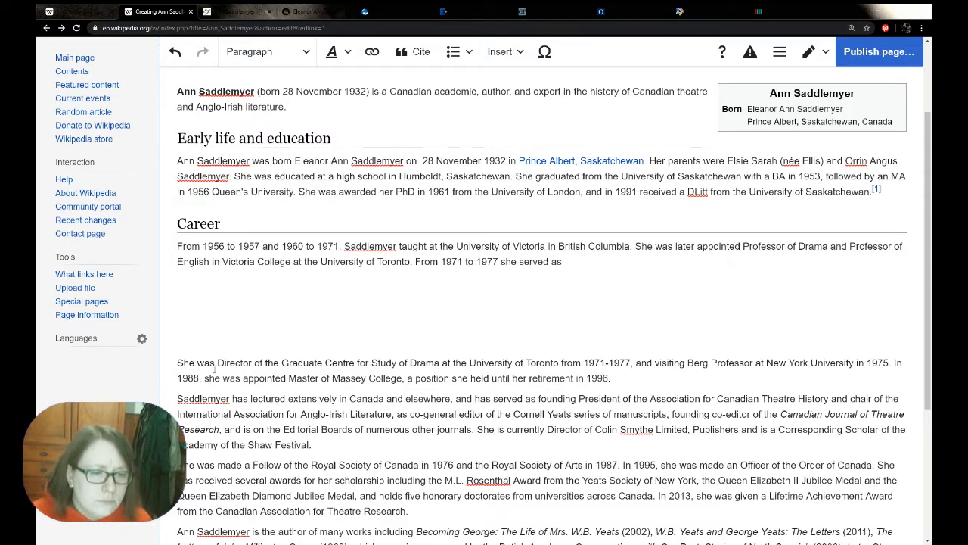
Add "From 1971 to 1977 she served as Director of the Graduate Centre for Study of Drama at the University of Toronto" to the Career paragraph
{"action": "left_click_drag", "start_coordinate": [218, 363], "coordinate": [560, 362]}
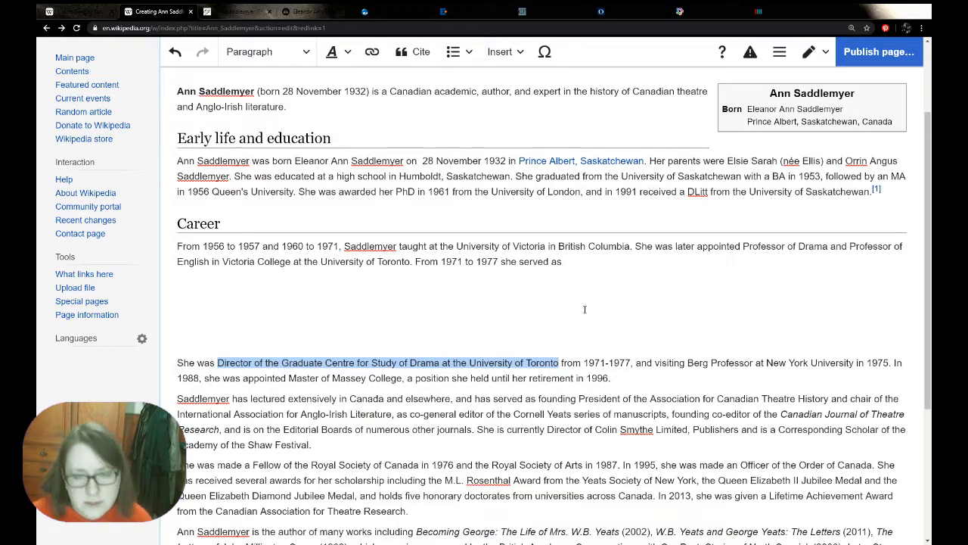
{"action": "left_click", "coordinate": [581, 261]}
{"action": "key", "text": "ctrl+v"}
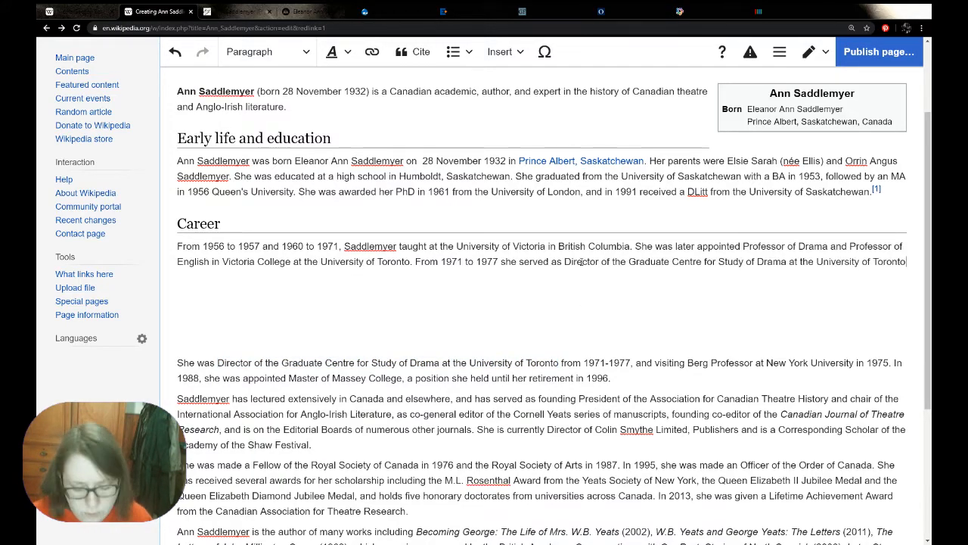
End the directorship sentence with a period and delete the matching 1971-1977 directorship clause from the pasted biography
{"action": "type", "text": "."}
{"action": "left_click_drag", "start_coordinate": [636, 377], "coordinate": [175, 378]}
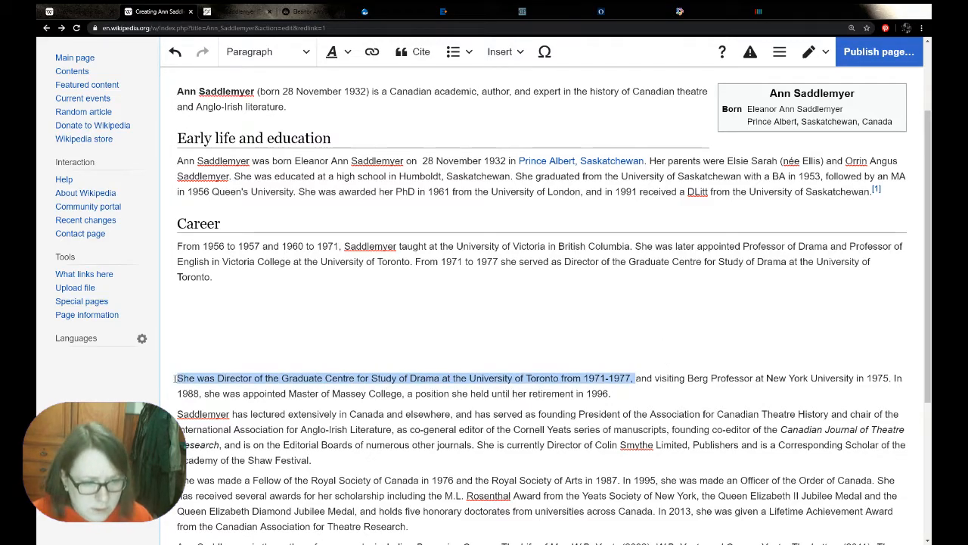
{"action": "key", "text": "BackSpace"}
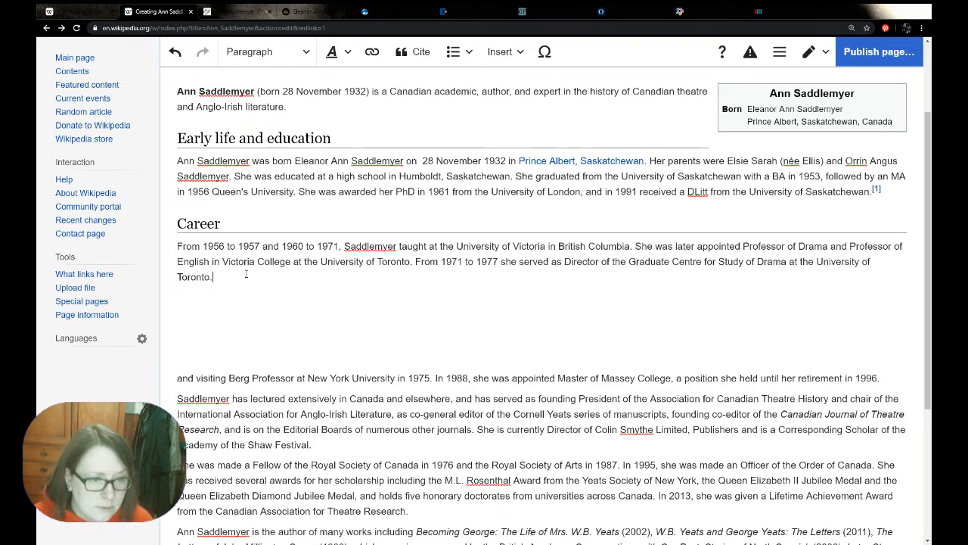
{"action": "type", "text": "She was the"}
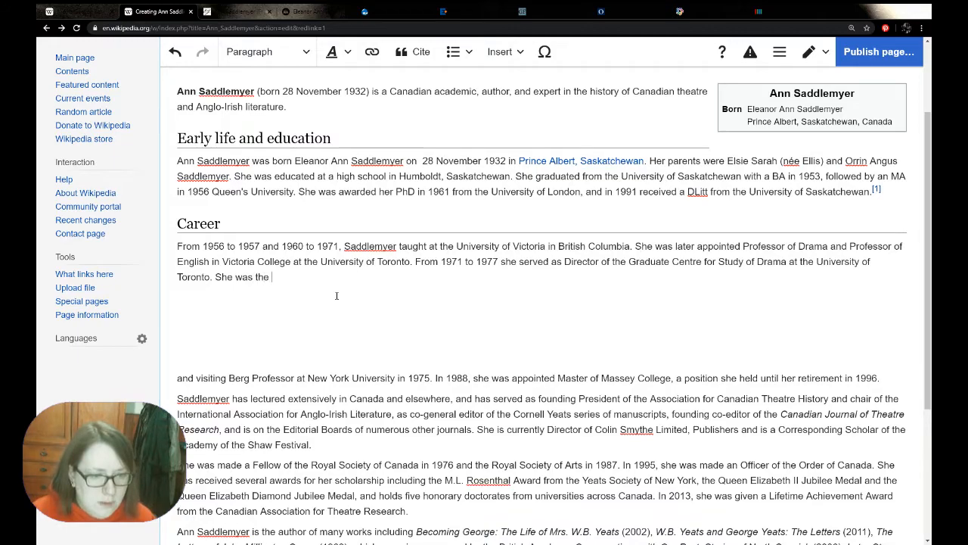
{"action": "type", "text": " v"}
{"action": "key", "text": "BackSpace"}
{"action": "key", "text": "BackSpace"}
{"action": "key", "text": "BackSpace"}
{"action": "key", "text": "BackSpace"}
{"action": "key", "text": "BackSpace"}
{"action": "key", "text": "BackSpace"}
{"action": "key", "text": "BackSpace"}
{"action": "key", "text": "BackSpace"}
{"action": "key", "text": "BackSpace"}
{"action": "key", "text": "BackSpace"}
{"action": "key", "text": "BackSpace"}
{"action": "key", "text": "BackSpace"}
{"action": "key", "text": "BackSpace"}
{"action": "key", "text": "BackSpace"}
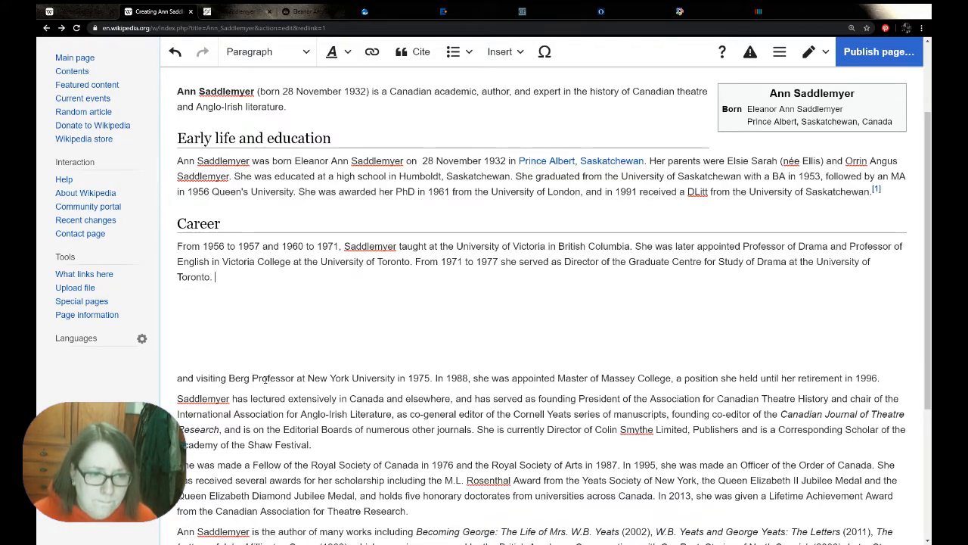
Add "In 1975 she was the visiting Berg Professor at New York University." to the Career paragraph, reusing the title from the pasted biography
{"action": "type", "text": "In 1975 she wa"}
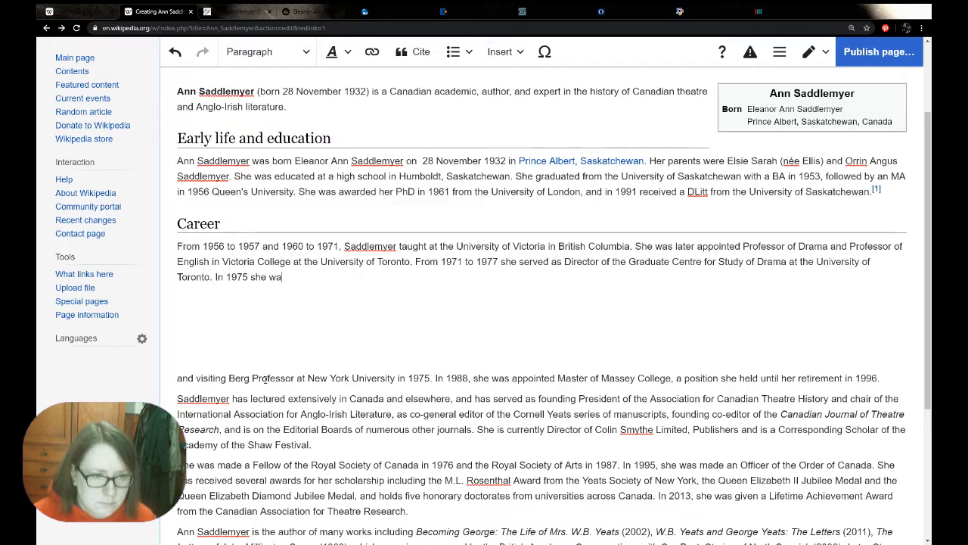
{"action": "type", "text": "s the"}
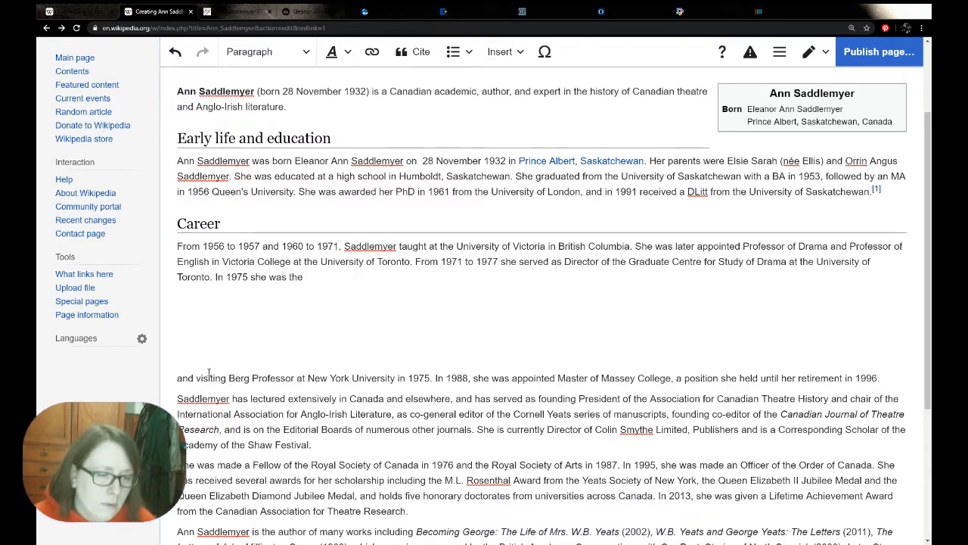
{"action": "left_click_drag", "start_coordinate": [196, 378], "coordinate": [395, 378]}
{"action": "key", "text": "ctrl+c"}
{"action": "left_click", "coordinate": [351, 277]}
{"action": "key", "text": "ctrl+v"}
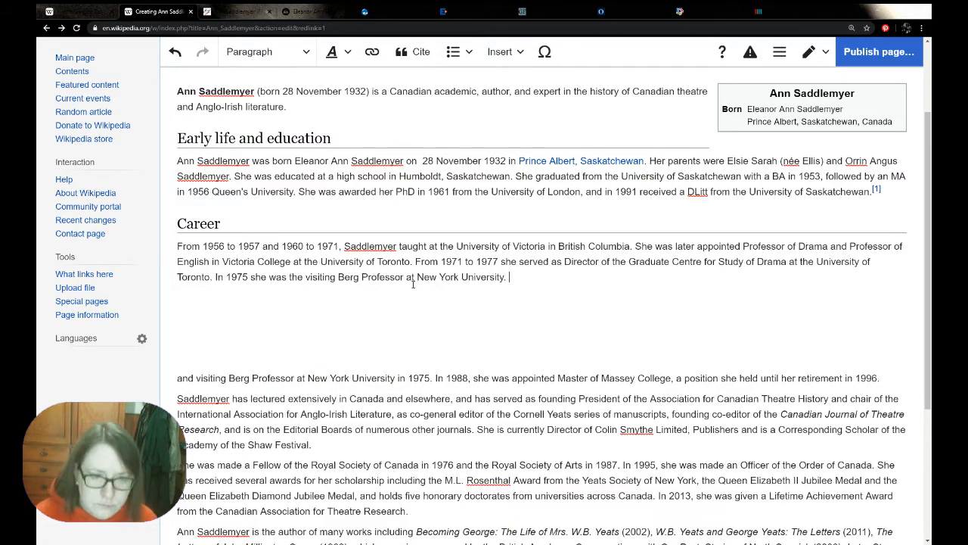
Begin another Career sentence reading "She was appointed the Master of Massey College in 1988," with the post copied from the pasted biography
{"action": "type", "text": "She was appointed "}
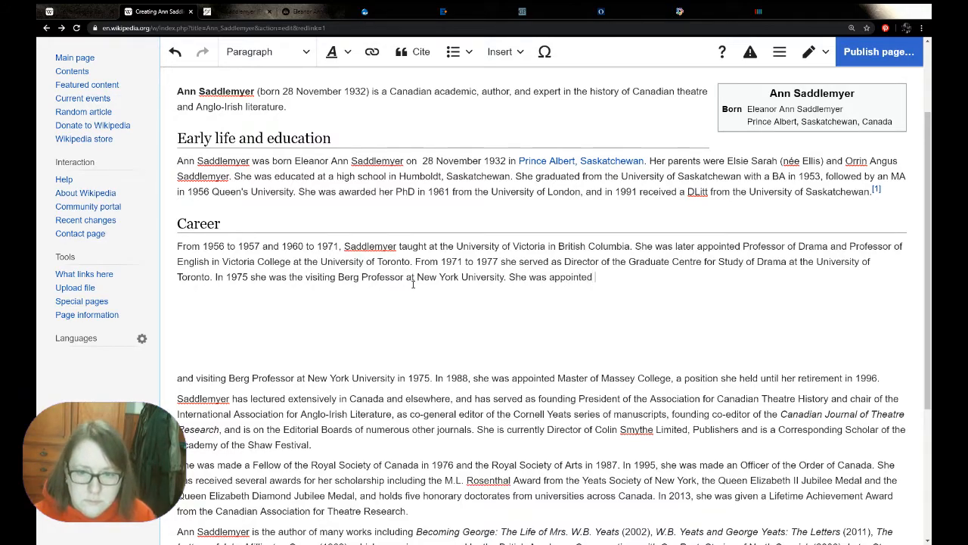
{"action": "type", "text": "the"}
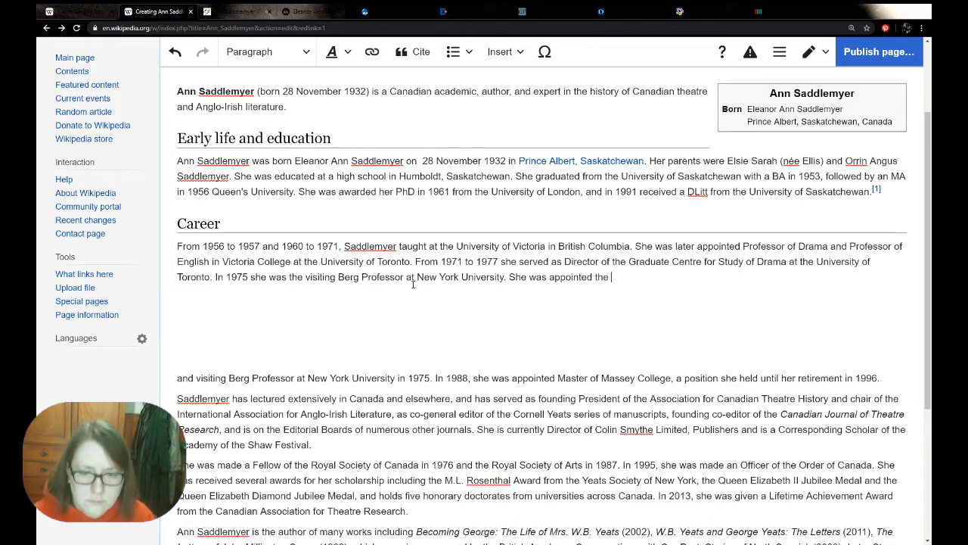
{"action": "left_click_drag", "start_coordinate": [557, 379], "coordinate": [672, 379]}
{"action": "key", "text": "ctrl+c"}
{"action": "left_click", "coordinate": [628, 277]}
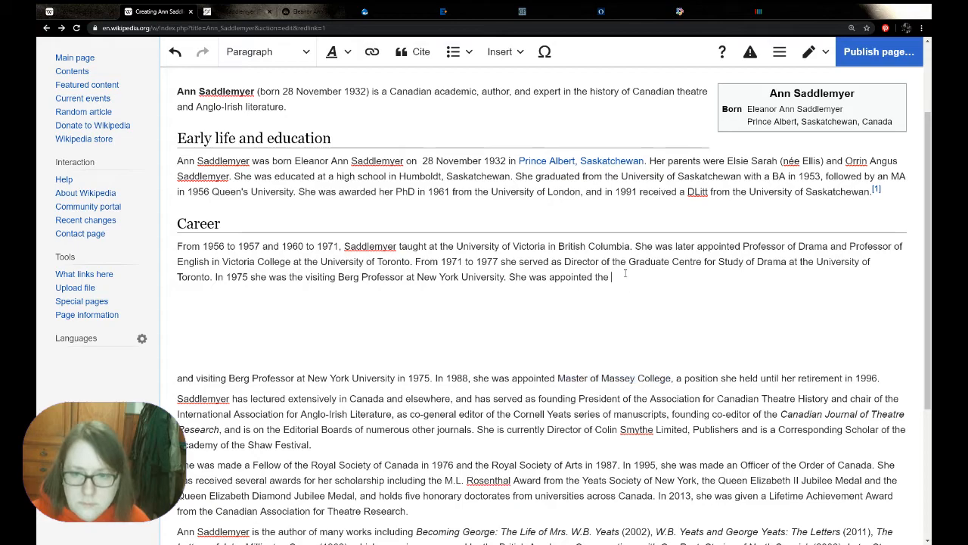
{"action": "key", "text": "ctrl+v"}
{"action": "type", "text": "in"}
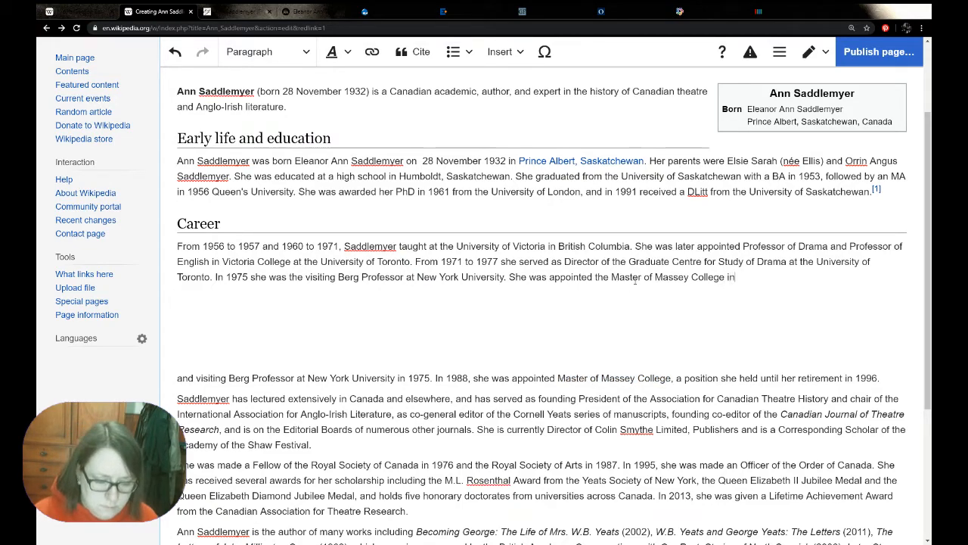
{"action": "type", "text": " 1988, and"}
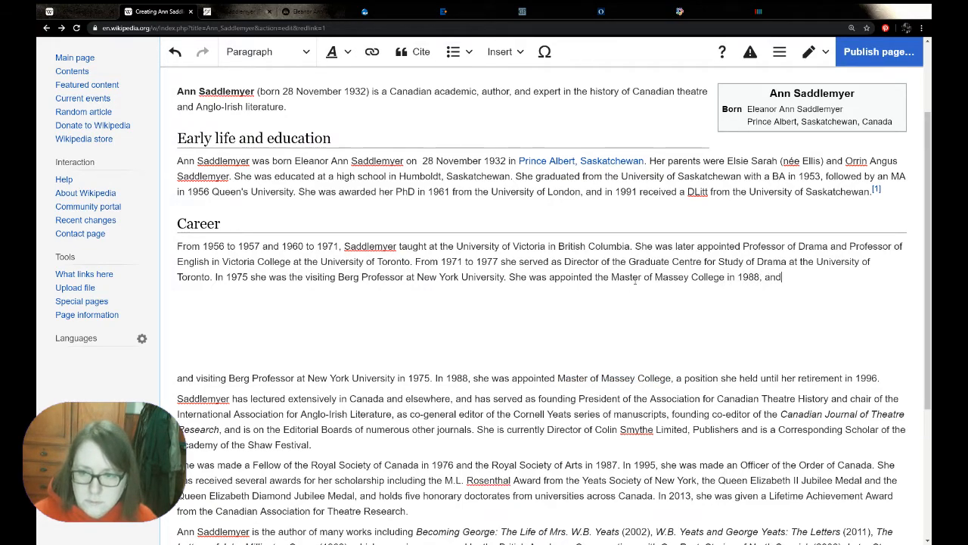
{"action": "type", "text": " held this po"}
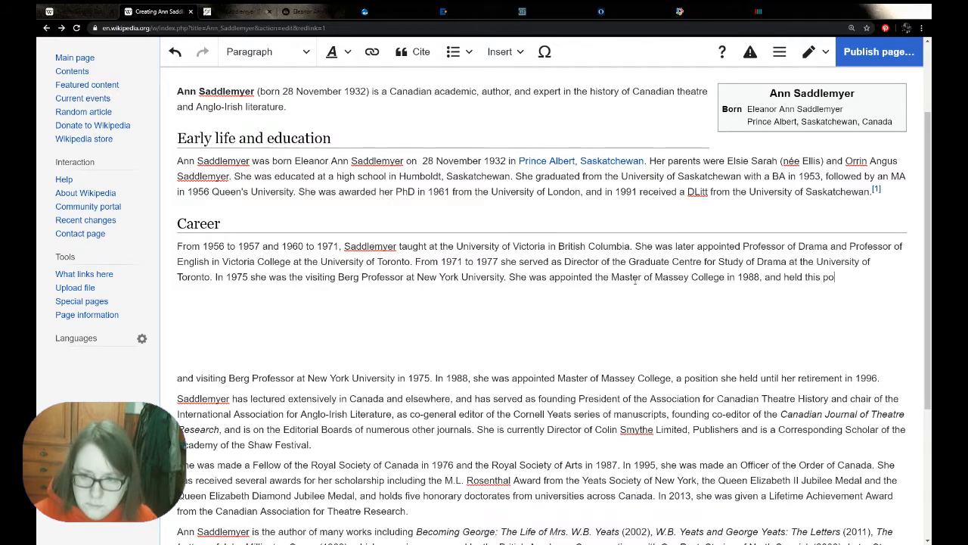
{"action": "type", "text": "st unt"}
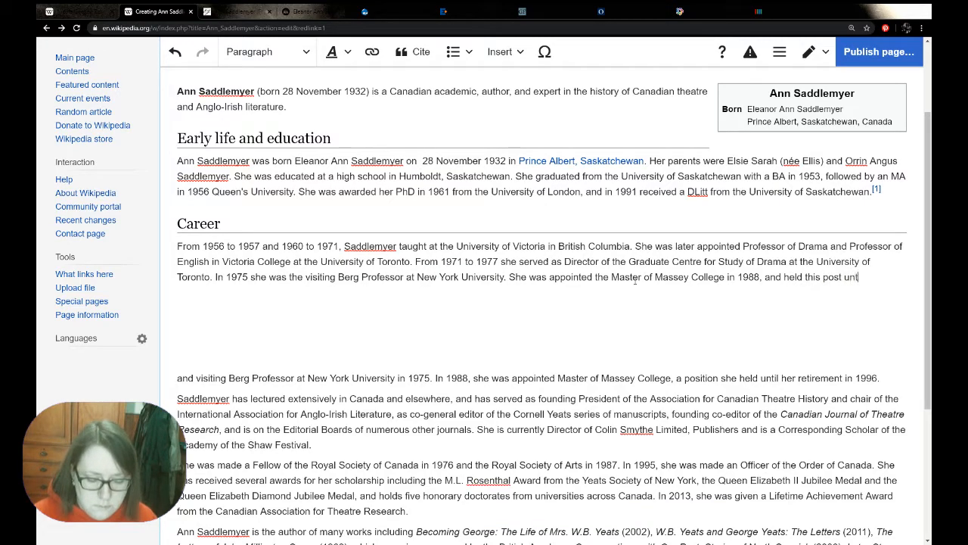
{"action": "type", "text": "il her retire"}
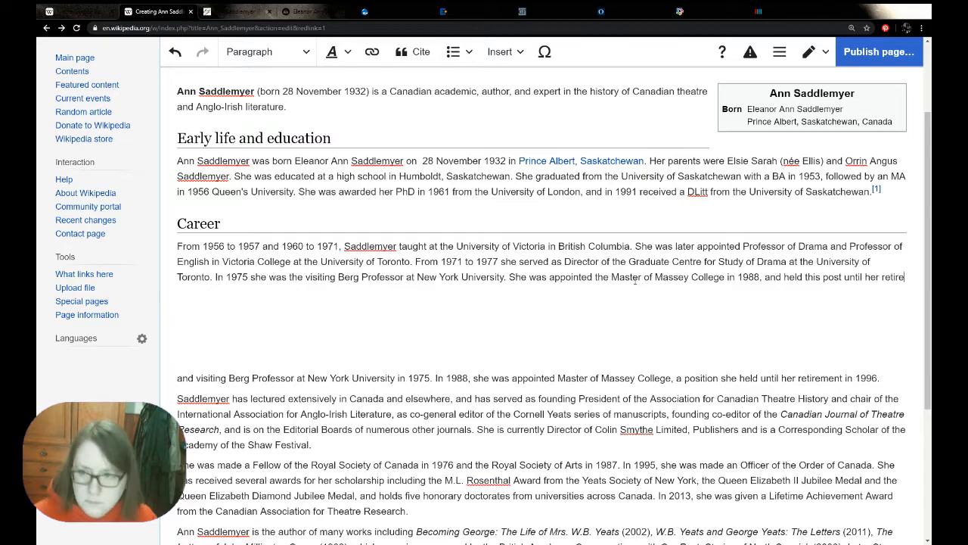
{"action": "type", "text": "ment in 1996."}
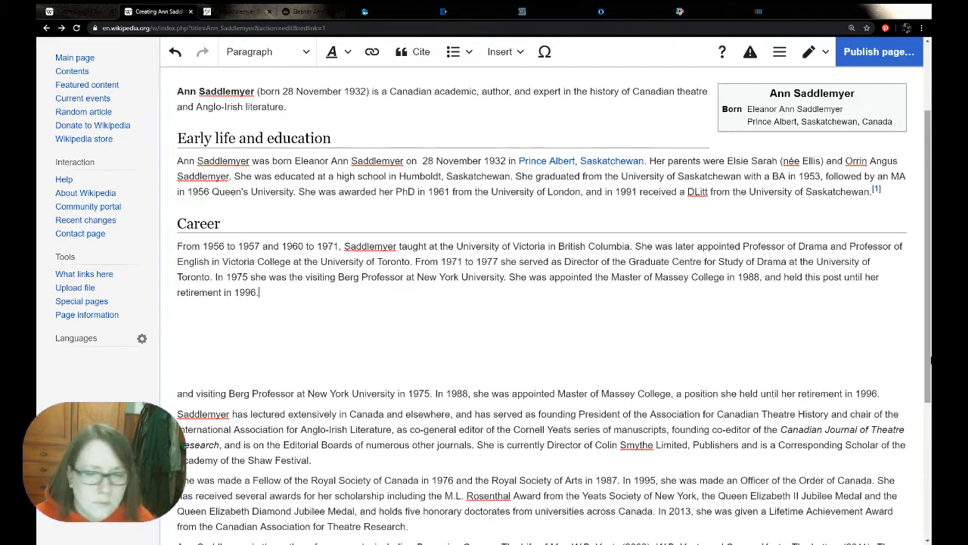
Finish the sentence with "and held this post until her retirement in 1996." and delete the used Berg Professor and Massey College text from the biography
{"action": "left_click_drag", "start_coordinate": [880, 393], "coordinate": [137, 389]}
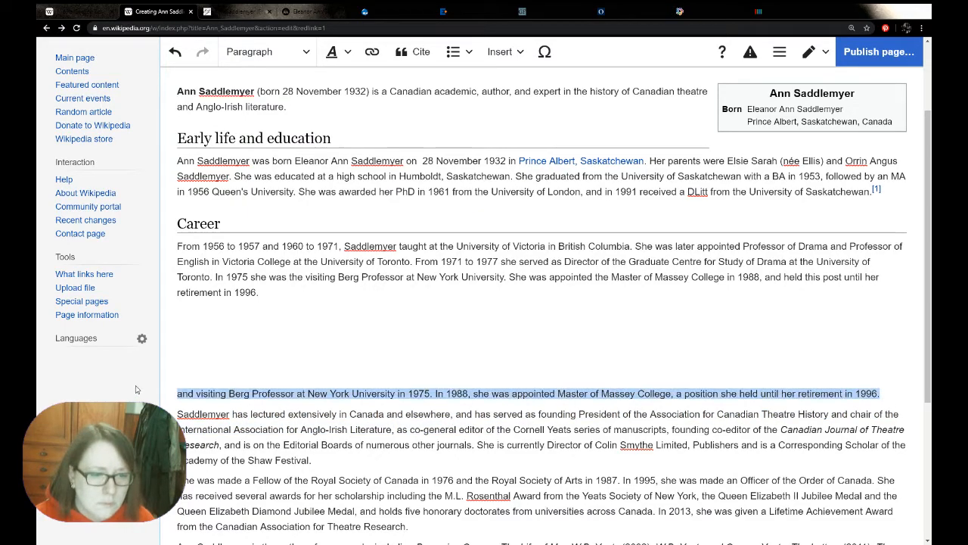
{"action": "key", "text": "BackSpace"}
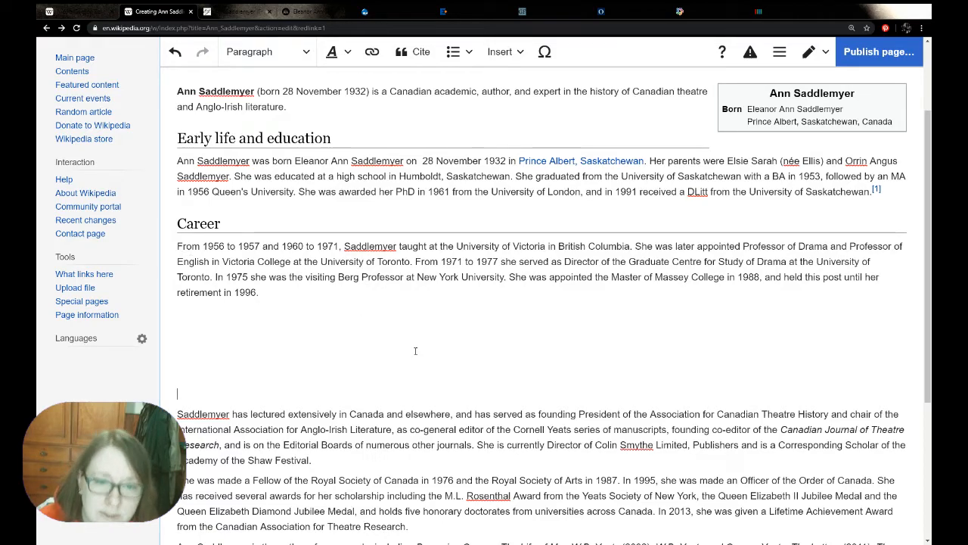
Remove "Saddlemyer has lectured extensively in Canada and elsewhere, and" from the pasted biography
{"action": "scroll", "coordinate": [427, 262], "scroll_direction": "down", "scroll_amount": 1}
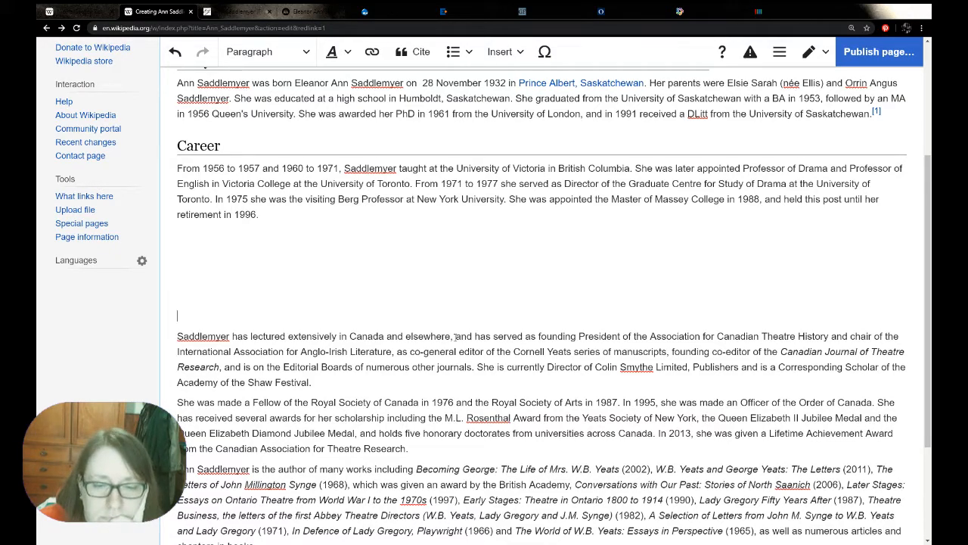
{"action": "left_click_drag", "start_coordinate": [473, 336], "coordinate": [171, 336]}
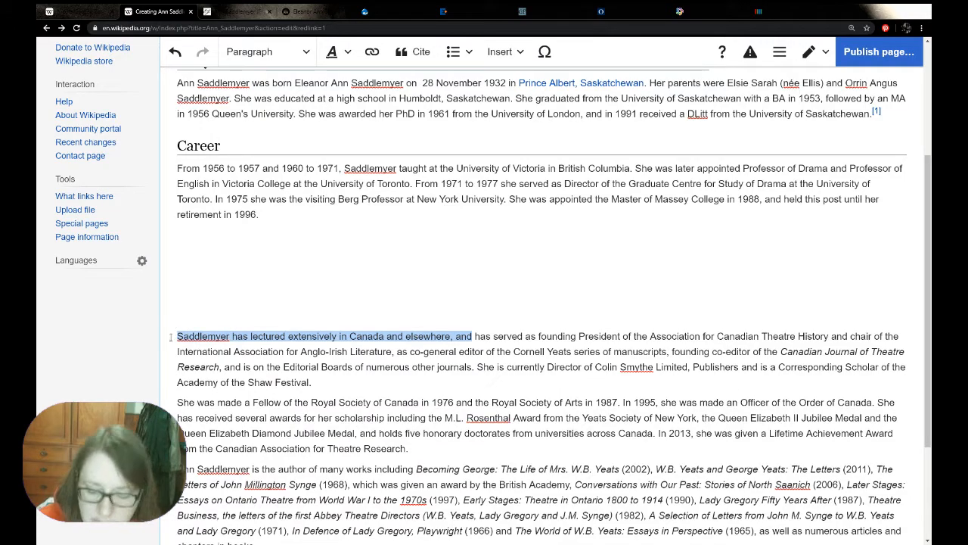
{"action": "key", "text": "ctrl+x"}
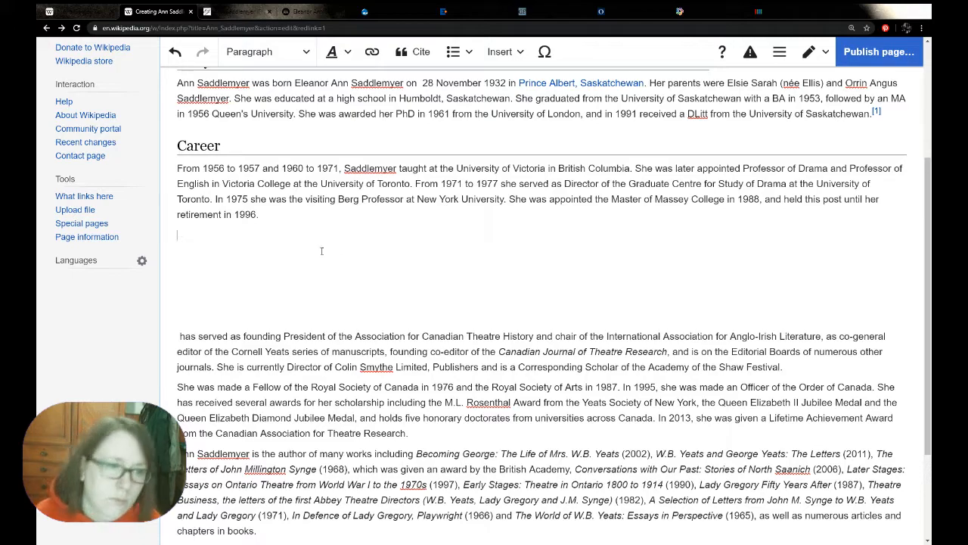
Start a second Career paragraph reading "Saddlemyer was the founding", reusing the surname from the first paragraph
{"action": "double_click", "coordinate": [370, 168]}
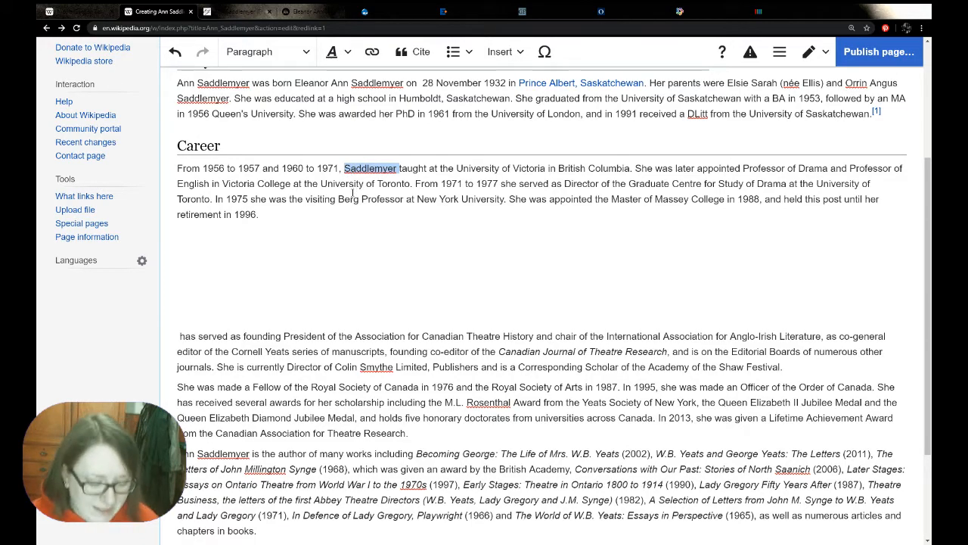
{"action": "left_click", "coordinate": [210, 233]}
{"action": "key", "text": "ctrl+v"}
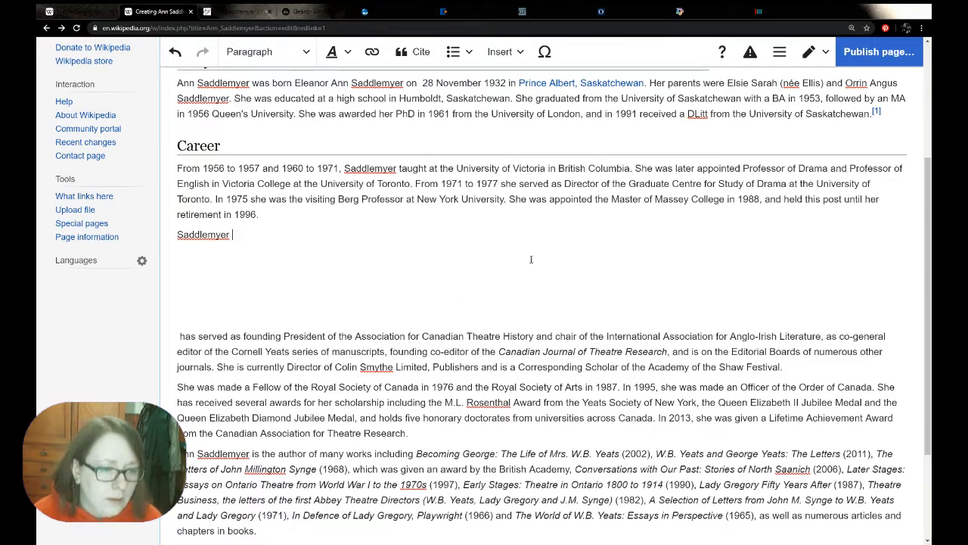
{"action": "type", "text": "was the "}
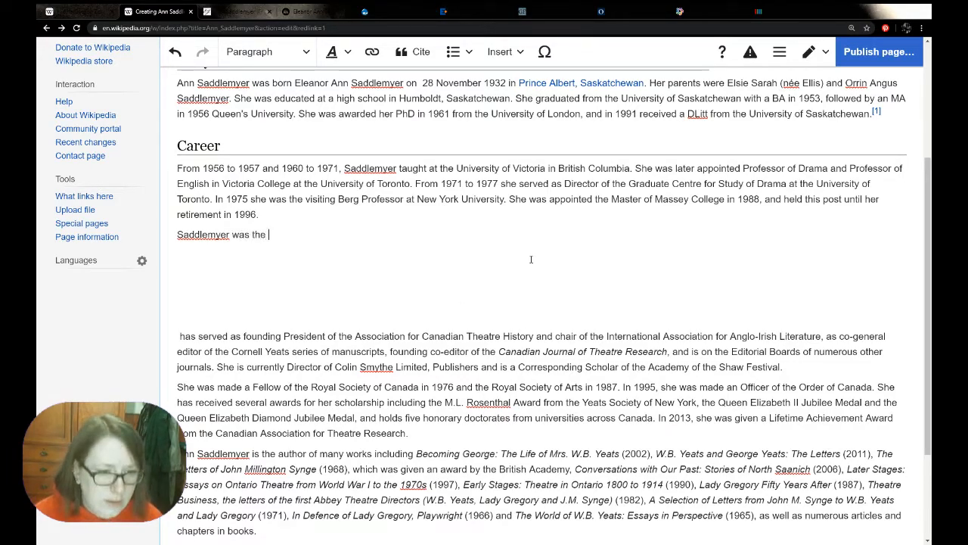
{"action": "type", "text": "foundind pr"}
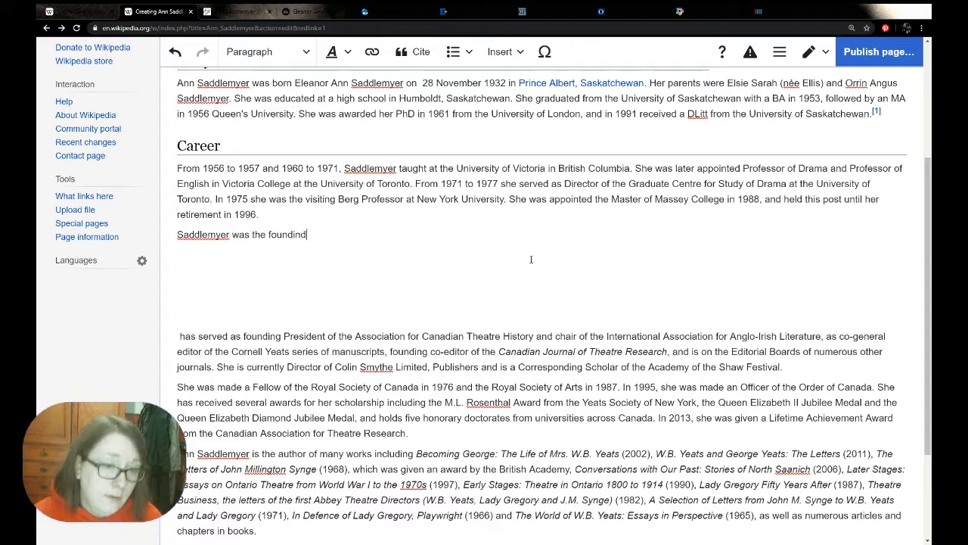
{"action": "key", "text": "BackSpace"}
{"action": "key", "text": "BackSpace"}
Continue the new paragraph with "president of the Association for Canadian Theatre History", copying the association's name from the pasted biography
{"action": "key", "text": "BackSpace"}
{"action": "key", "text": "BackSpace"}
{"action": "type", "text": "g pres"}
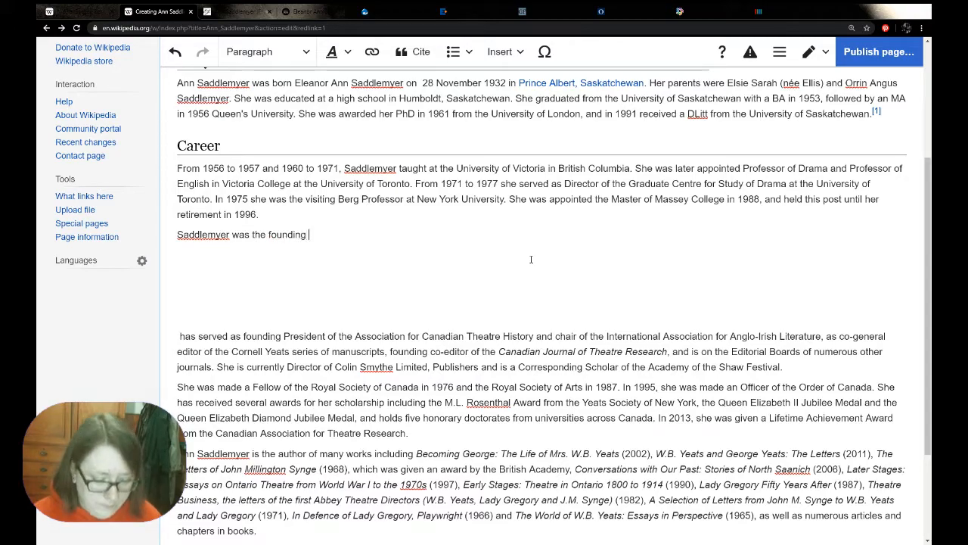
{"action": "key", "text": "BackSpace"}
{"action": "key", "text": "BackSpace"}
{"action": "key", "text": "BackSpace"}
{"action": "key", "text": "BackSpace"}
{"action": "type", "text": "president of te"}
{"action": "key", "text": "BackSpace"}
{"action": "type", "text": "he"}
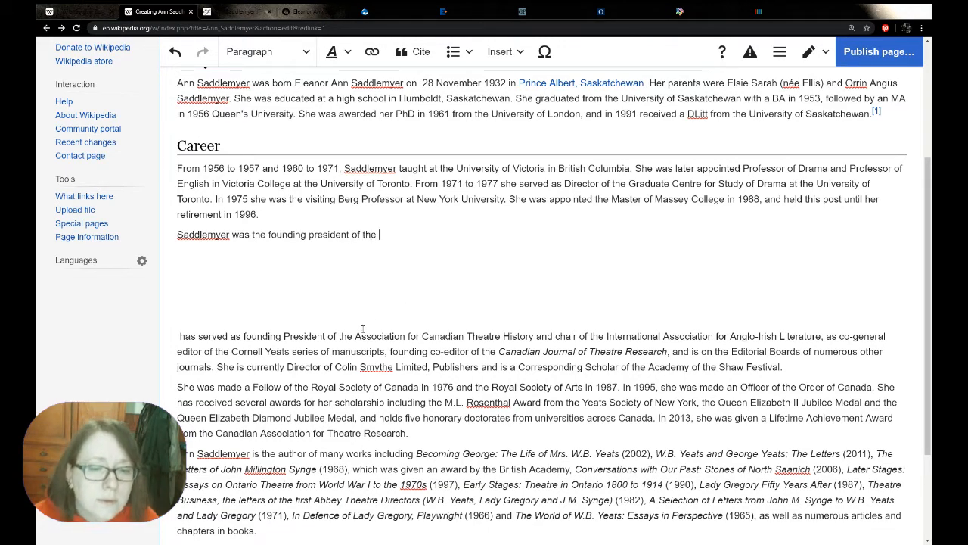
{"action": "left_click_drag", "start_coordinate": [355, 337], "coordinate": [535, 339]}
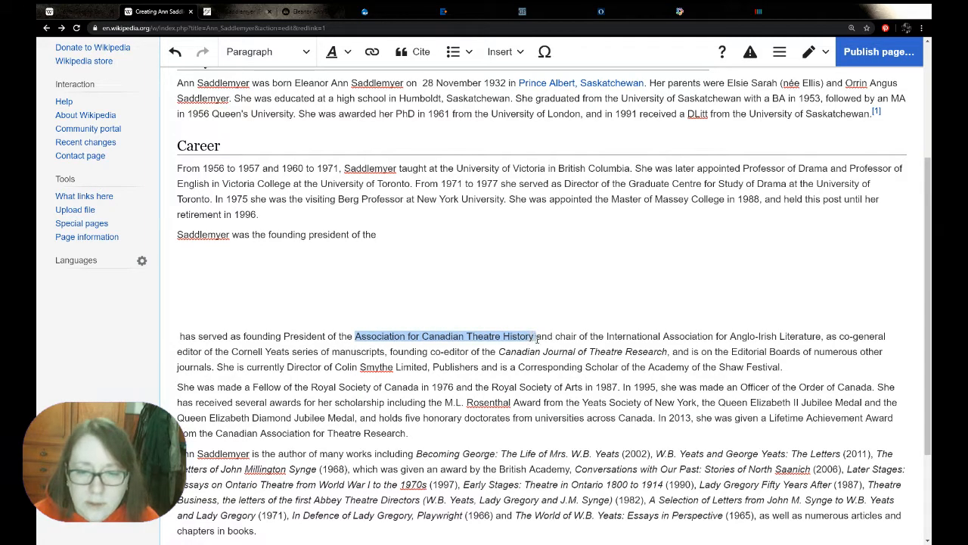
{"action": "left_click", "coordinate": [406, 233]}
{"action": "key", "text": "ctrl+v"}
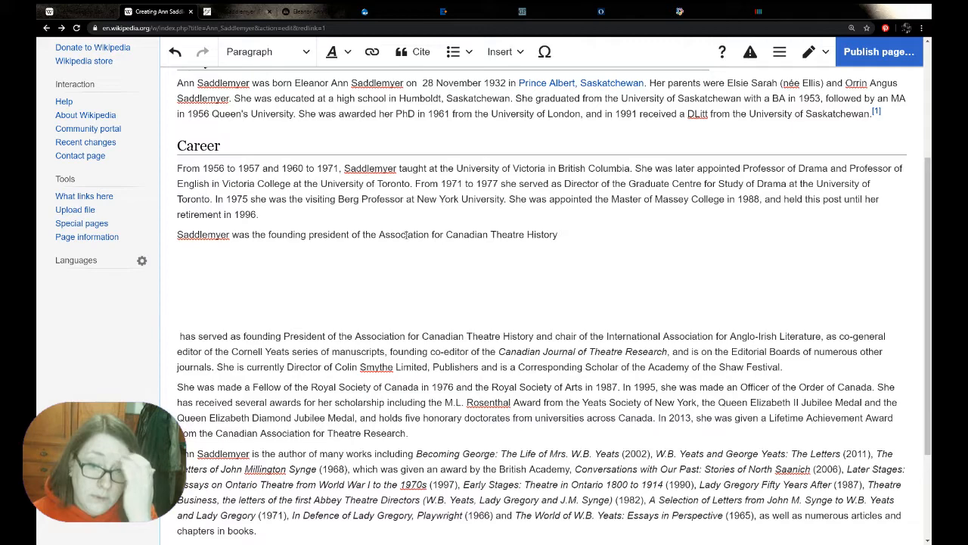
Extend the sentence with ", and served as the chair of the International Association for Anglo-Irish Literature", copying the association's name from the biography
{"action": "type", "text": ", and served as the chair of the"}
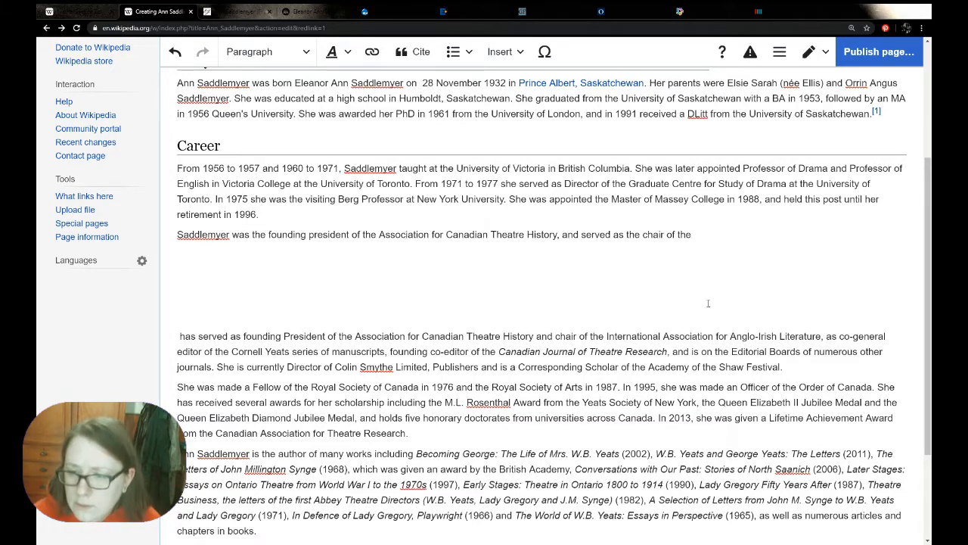
{"action": "left_click_drag", "start_coordinate": [821, 337], "coordinate": [607, 340]}
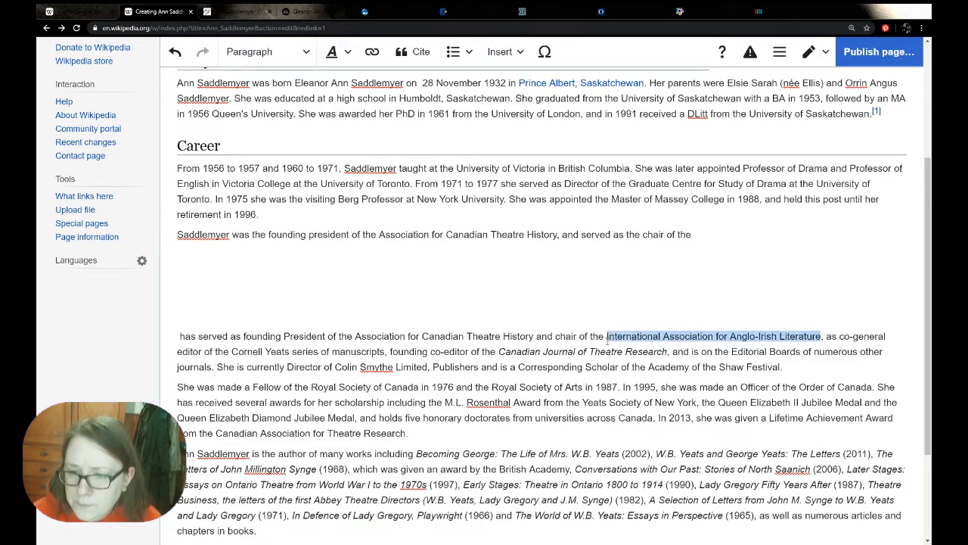
{"action": "left_click", "coordinate": [707, 237]}
{"action": "key", "text": "ctrl+v"}
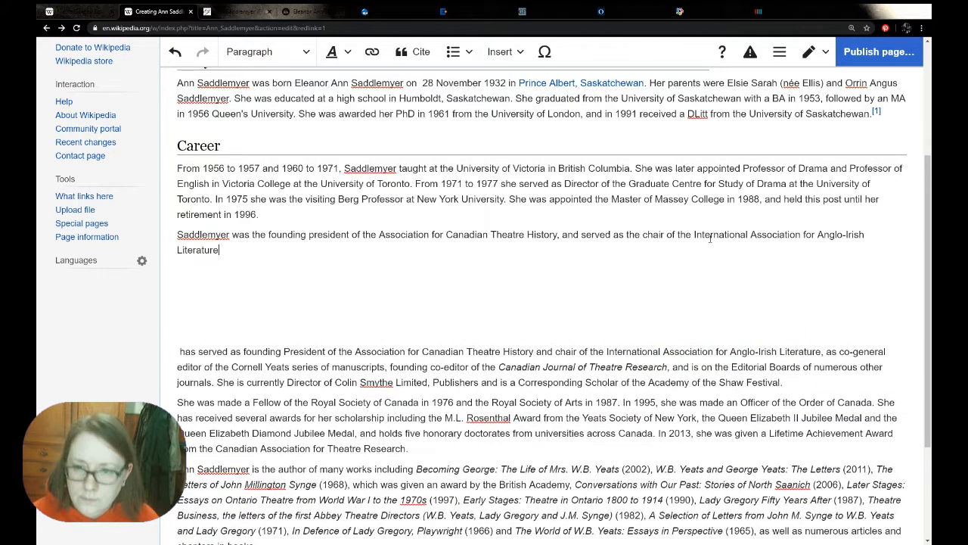
Add ". She also was the co-general editor of the Cornell Yeats series of manuscripts" to the second Career paragraph, copying the role from the pasted biography
{"action": "type", "text": ". She also "}
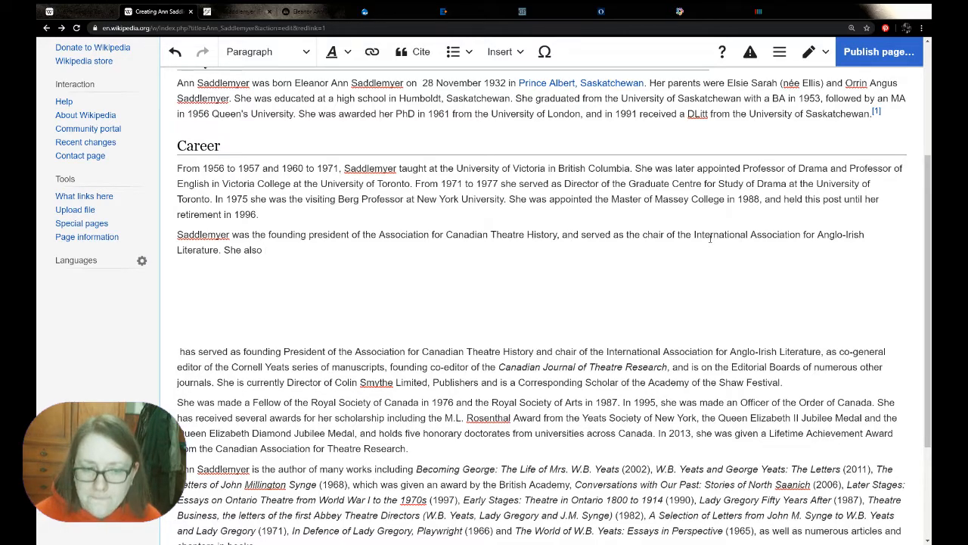
{"action": "type", "text": "was the"}
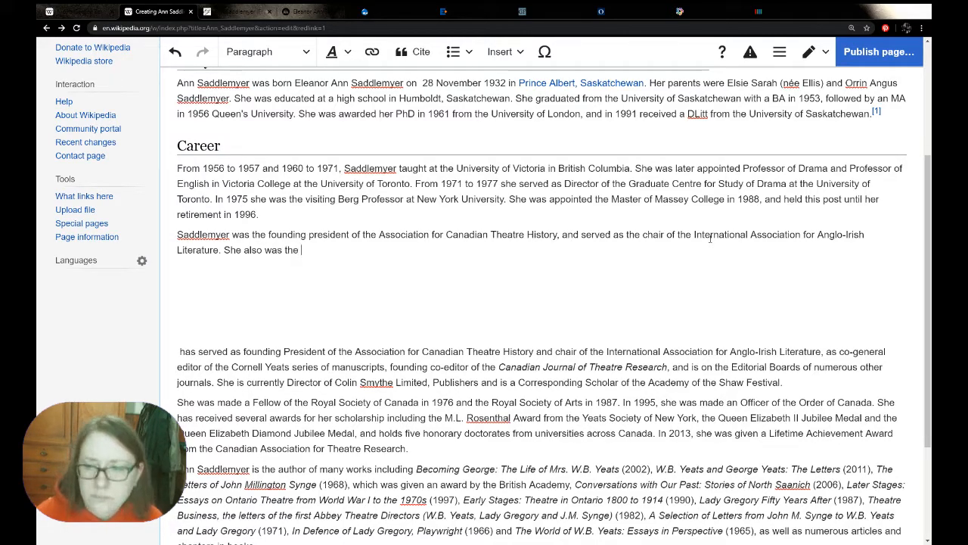
{"action": "left_click_drag", "start_coordinate": [838, 352], "coordinate": [385, 365]}
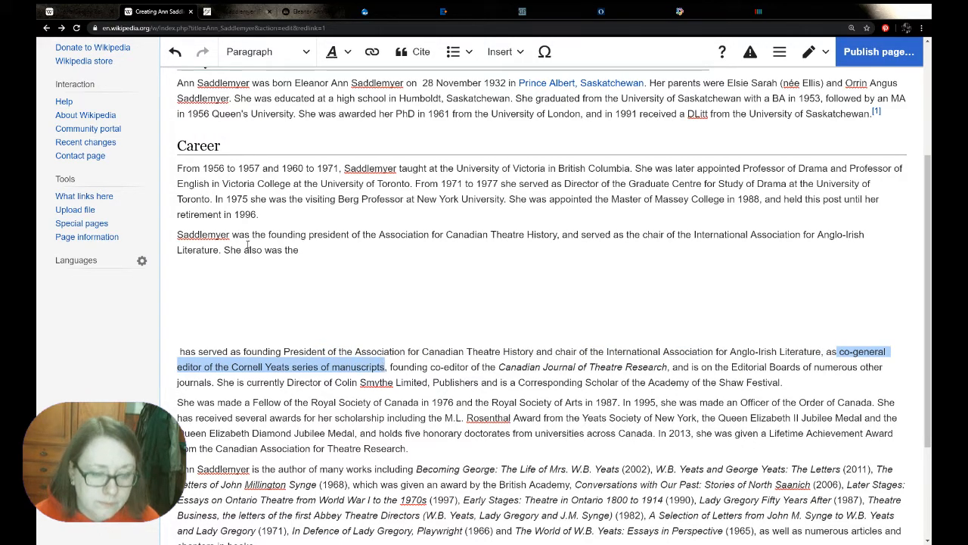
{"action": "left_click", "coordinate": [328, 249]}
{"action": "key", "text": "ctrl+v"}
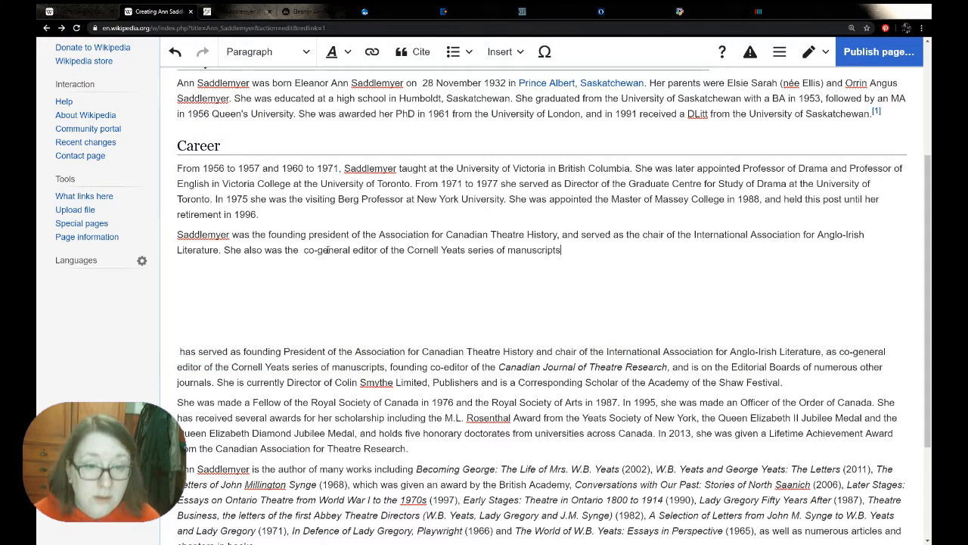
{"action": "key", "text": "BackSpace"}
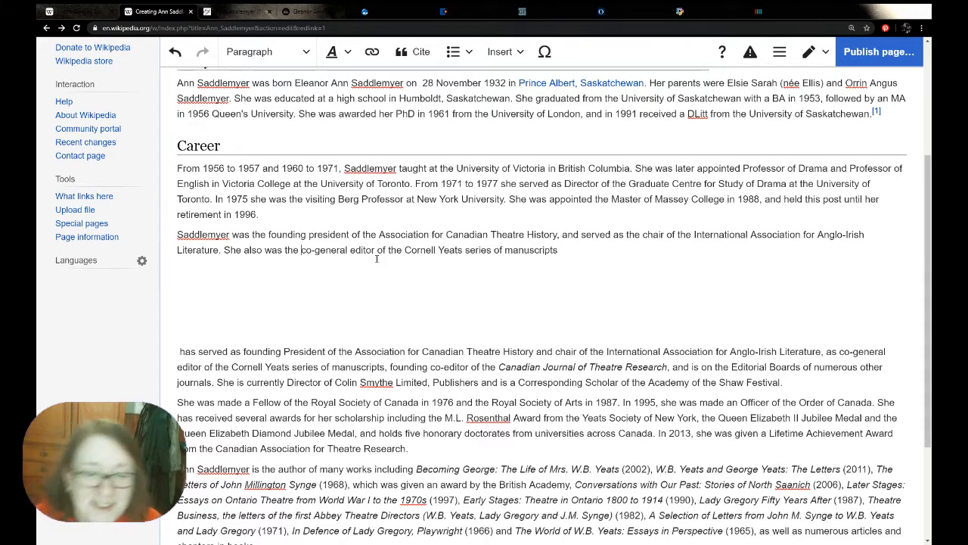
Delete the reused biography text up to "Cornell Yeats series of manuscripts," and remove "also" from the new co-general editor sentence
{"action": "left_click_drag", "start_coordinate": [388, 367], "coordinate": [179, 351]}
{"action": "key", "text": "BackSpace"}
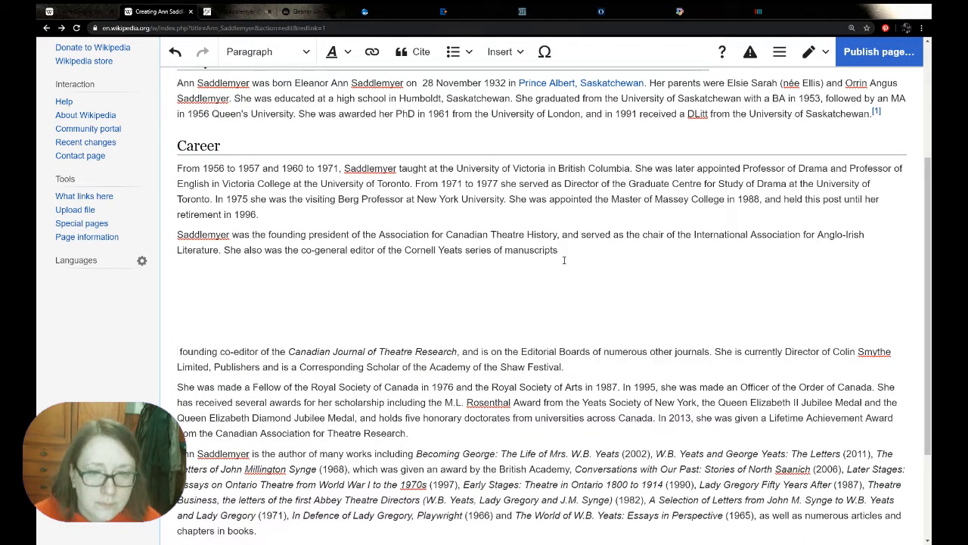
{"action": "double_click", "coordinate": [258, 255]}
{"action": "key", "text": "BackSpace"}
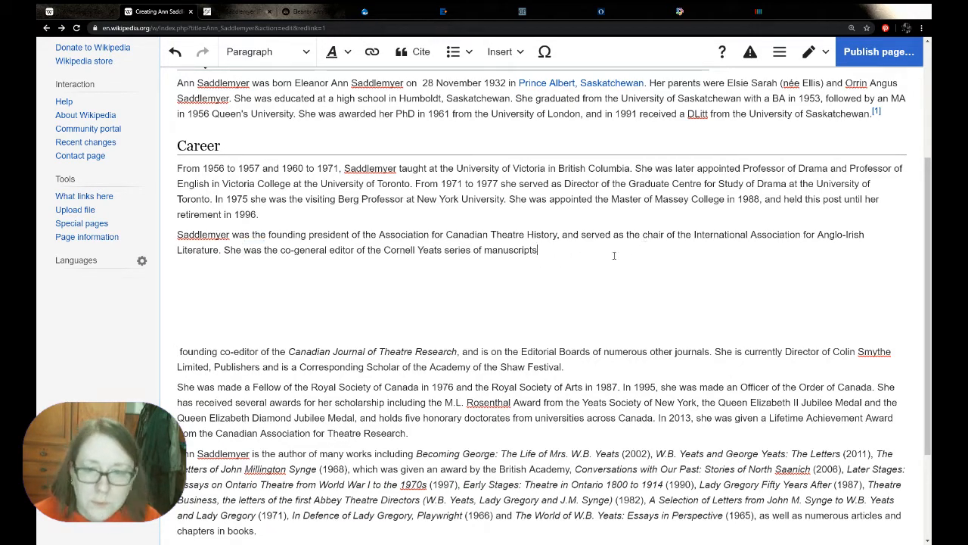
Extend the sentence with ", and the founding co-editor of the Canadian Journal of Theatre Research.", copying the role and journal title from the biography
{"action": "type", "text": "."}
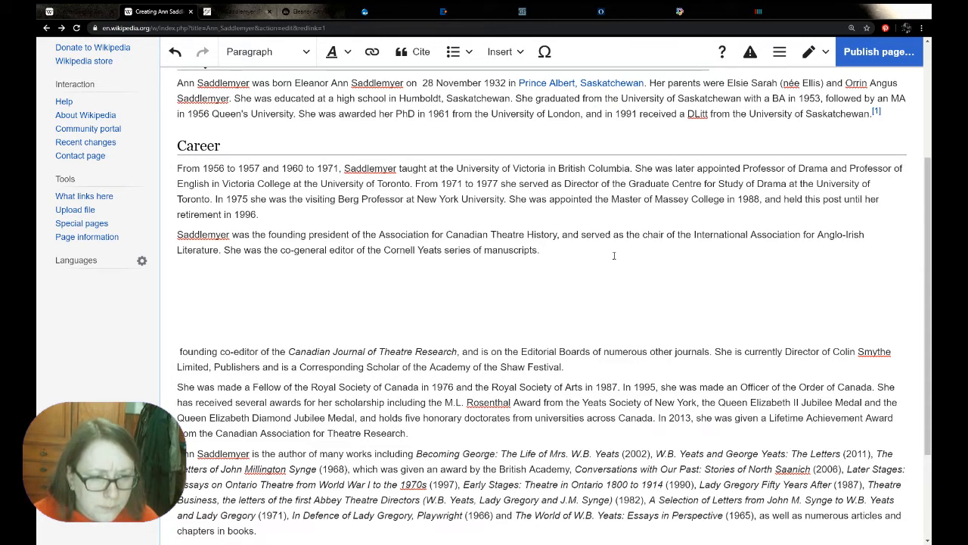
{"action": "key", "text": "BackSpace"}
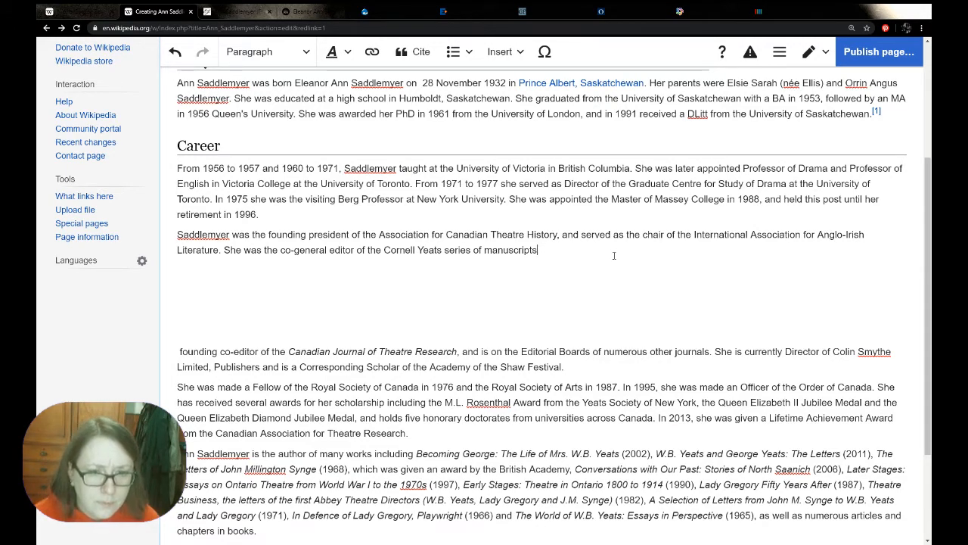
{"action": "type", "text": ", and the"}
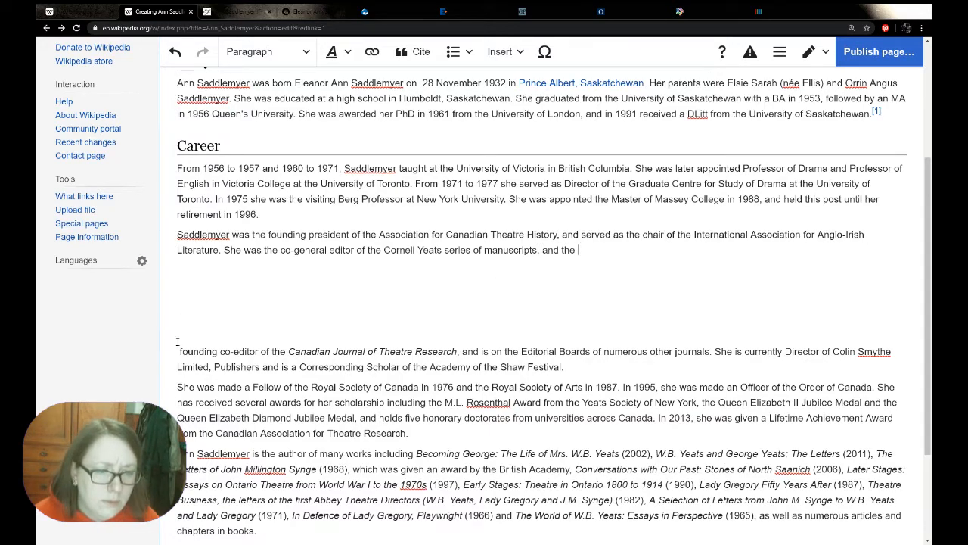
{"action": "left_click_drag", "start_coordinate": [178, 351], "coordinate": [458, 354]}
{"action": "key", "text": "ctrl+c"}
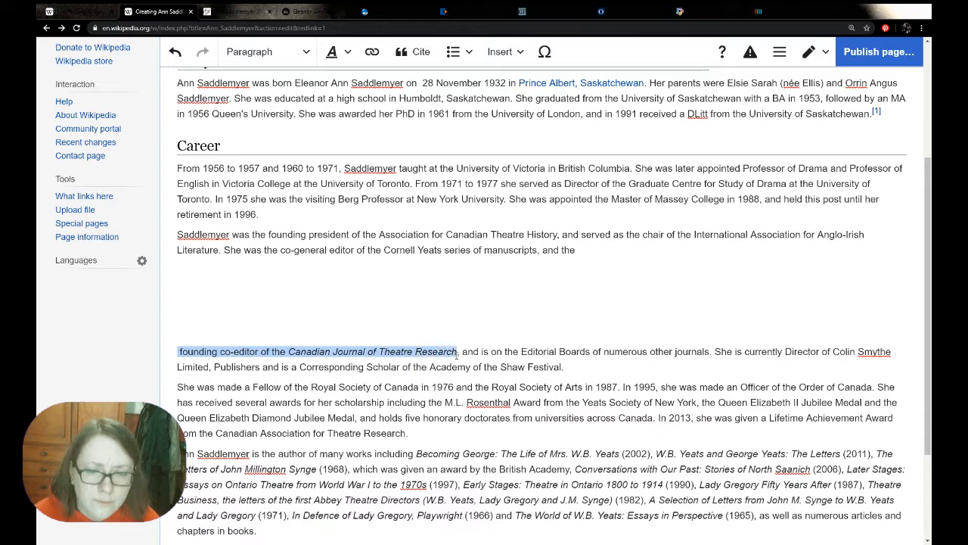
{"action": "left_click", "coordinate": [575, 250]}
{"action": "key", "text": "ctrl+v"}
{"action": "left_click", "coordinate": [578, 250]}
{"action": "key", "text": "BackSpace"}
{"action": "left_click_drag", "start_coordinate": [858, 251], "coordinate": [687, 250]}
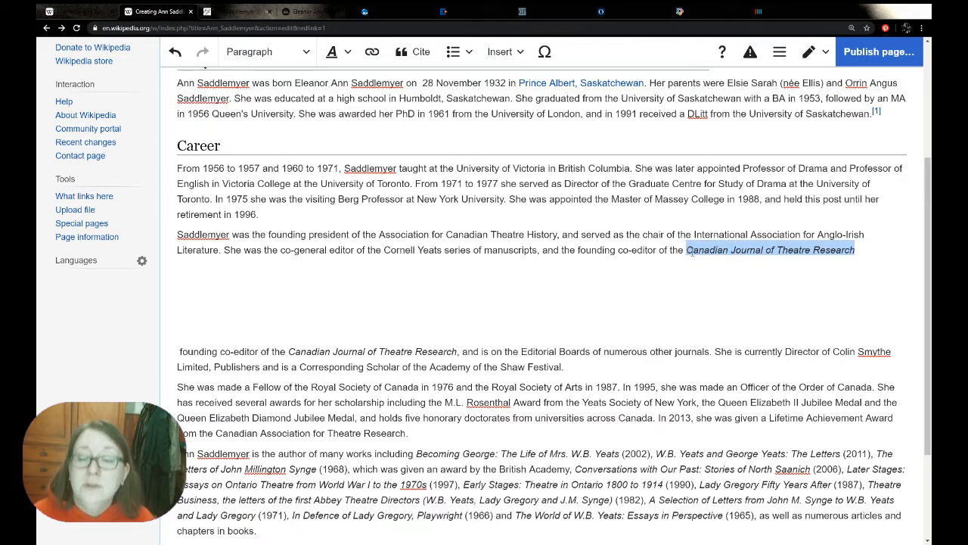
{"action": "left_click", "coordinate": [868, 250]}
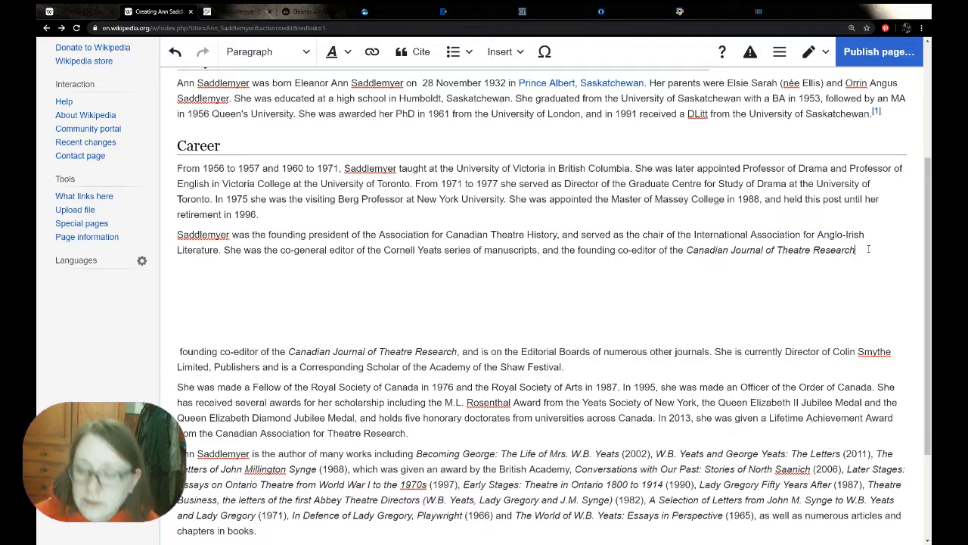
{"action": "type", "text": "."}
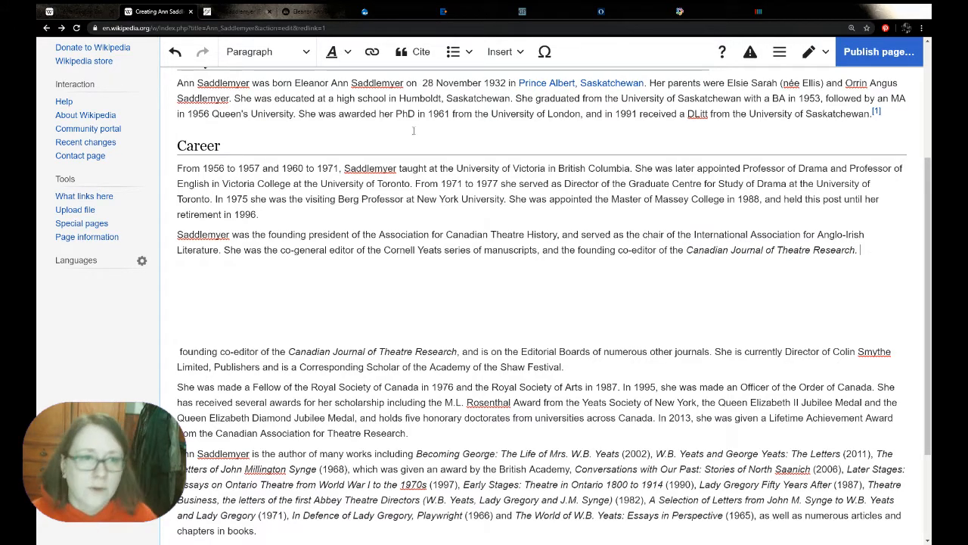
Turn off italics after the journal title and delete the reused founding co-editor phrase from the pasted biography
{"action": "left_click", "coordinate": [341, 61]}
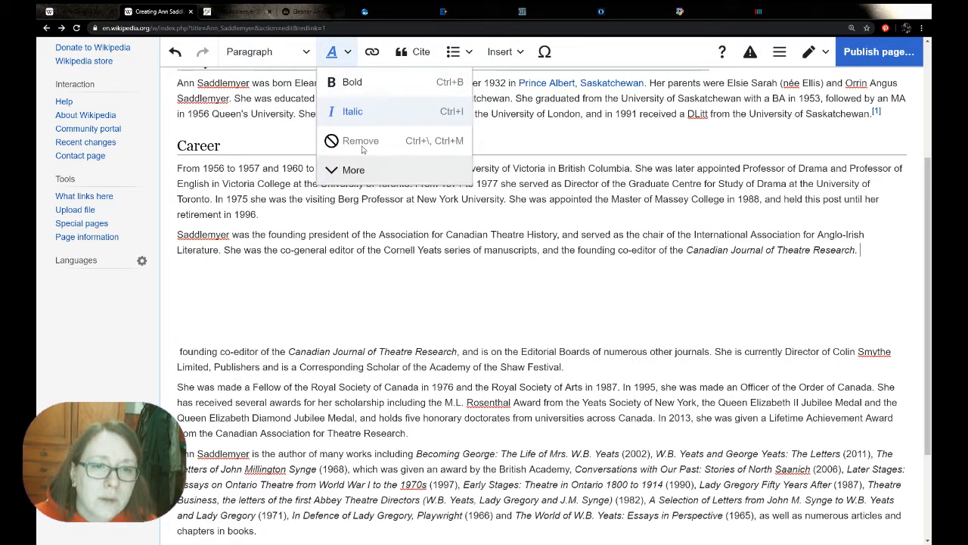
{"action": "left_click", "coordinate": [353, 111]}
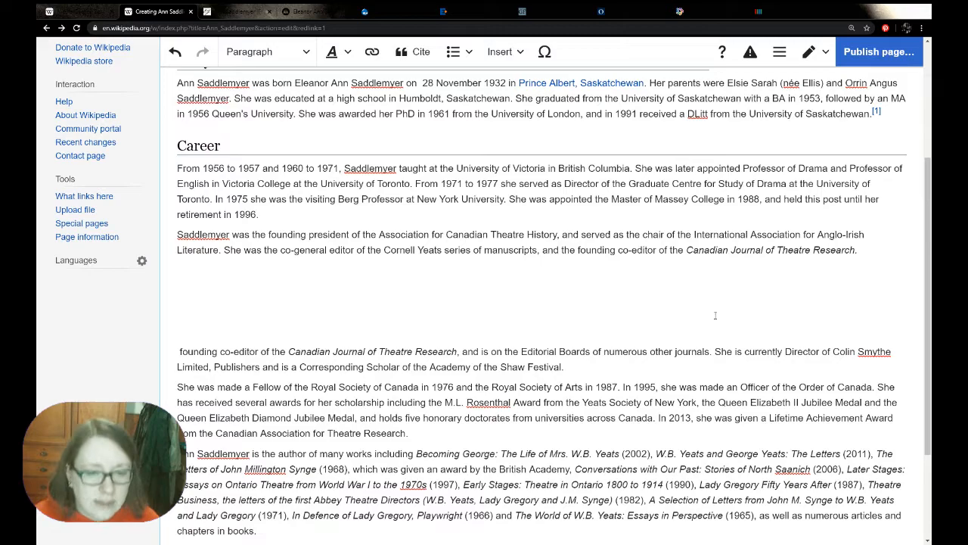
{"action": "left_click_drag", "start_coordinate": [460, 353], "coordinate": [149, 353]}
{"action": "key", "text": "BackSpace"}
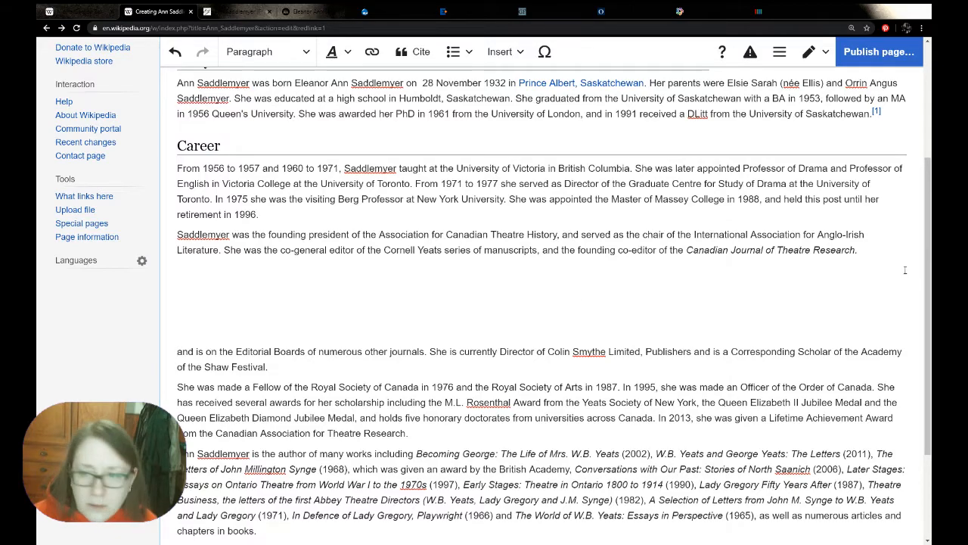
Start a new sentence reading "She also served" after the journal title and remove its italic formatting
{"action": "type", "text": "She a"}
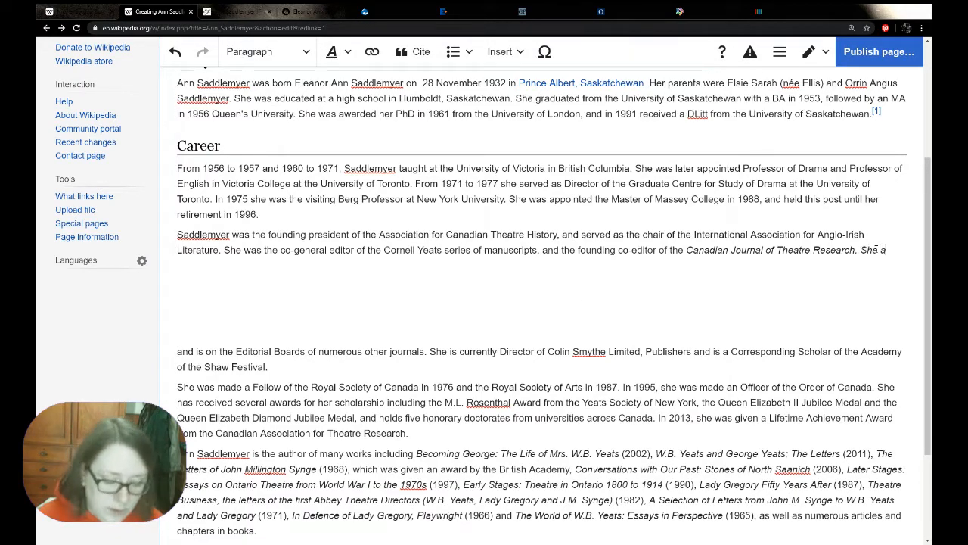
{"action": "type", "text": "lso served"}
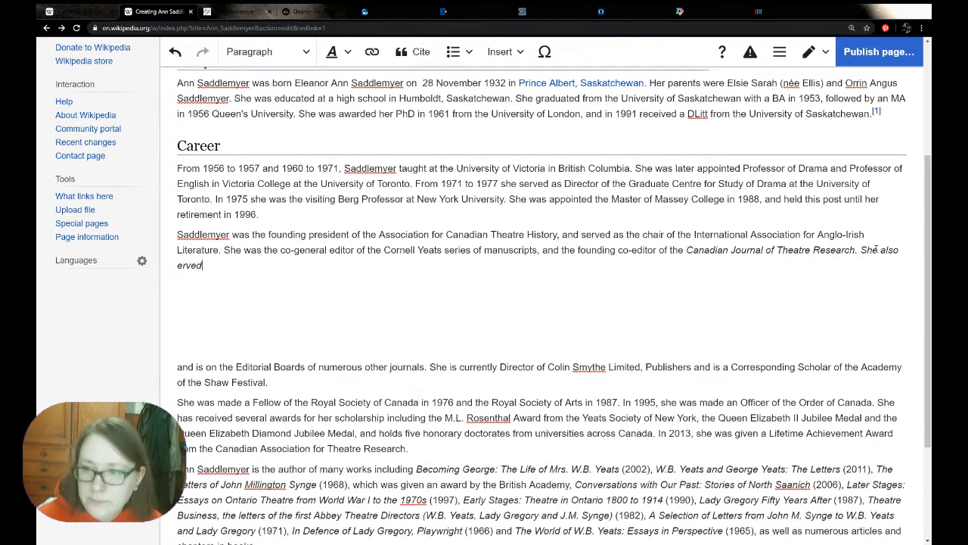
{"action": "left_click_drag", "start_coordinate": [236, 268], "coordinate": [842, 246]}
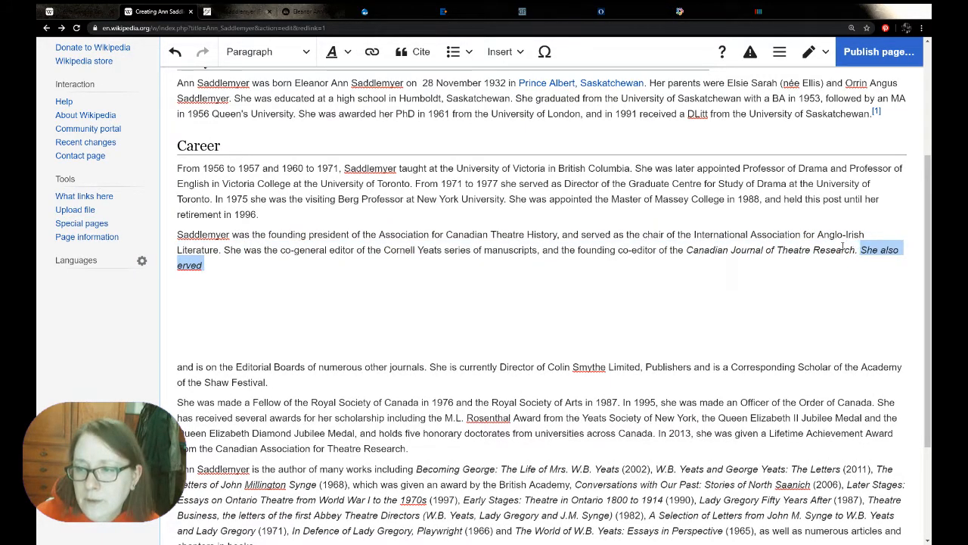
{"action": "left_click", "coordinate": [337, 52]}
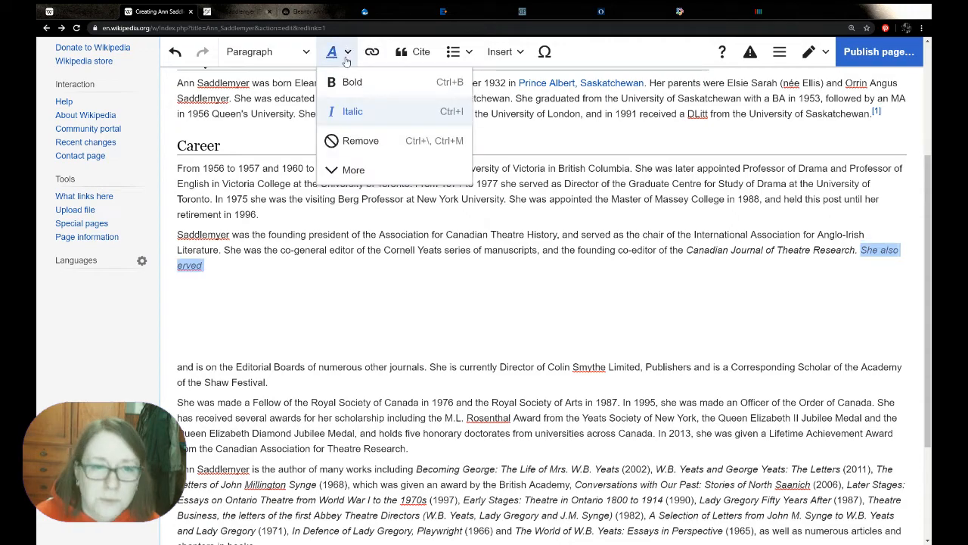
{"action": "left_click", "coordinate": [353, 111]}
{"action": "left_click", "coordinate": [229, 263]}
{"action": "left_click", "coordinate": [173, 265]}
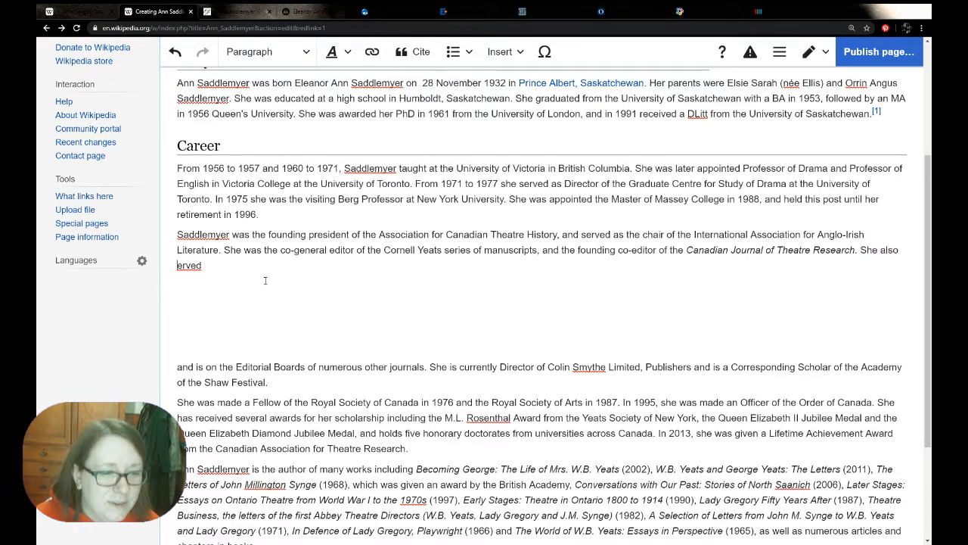
{"action": "type", "text": "s"}
Complete the sentence with "on the editorial boards of a number of other journals."
{"action": "left_click", "coordinate": [274, 266]}
{"action": "type", "text": "on the edi"}
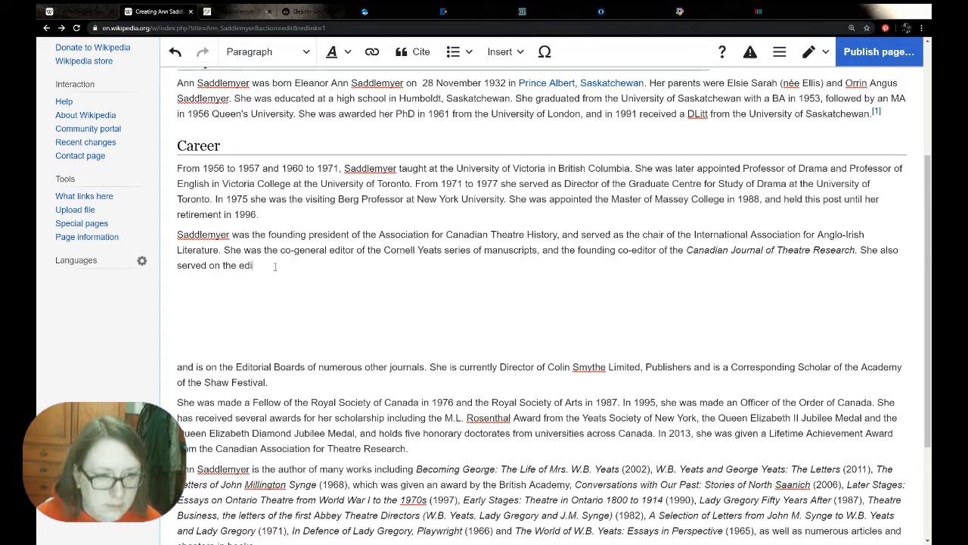
{"action": "type", "text": "torial boards of a nu"}
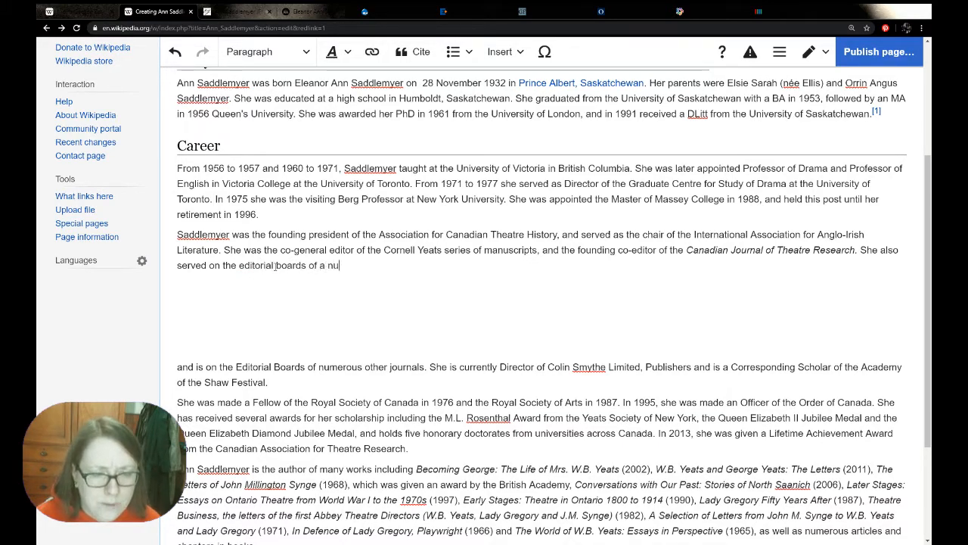
{"action": "type", "text": "mber of other "}
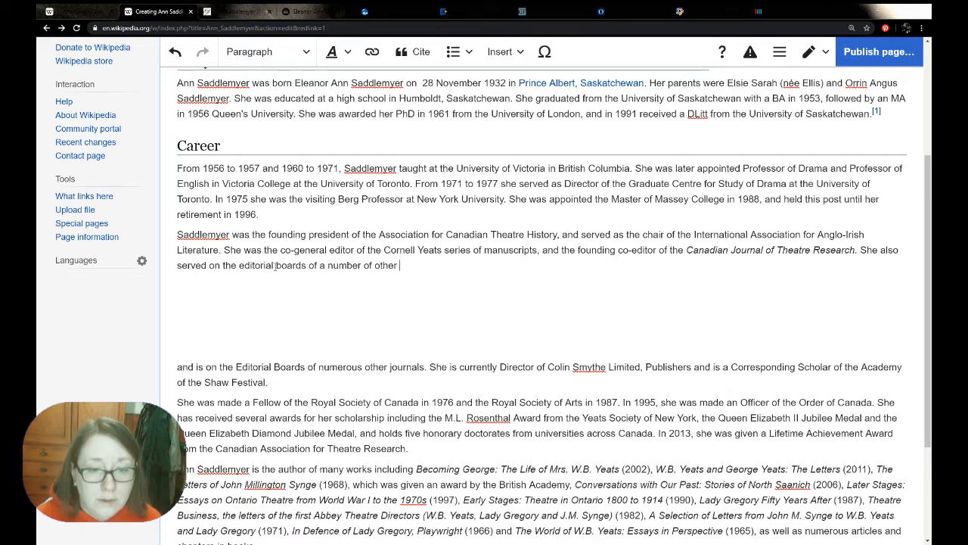
{"action": "type", "text": "jouornals"}
{"action": "key", "text": "BackSpace"}
{"action": "key", "text": "BackSpace"}
{"action": "key", "text": "BackSpace"}
{"action": "key", "text": "BackSpace"}
{"action": "key", "text": "BackSpace"}
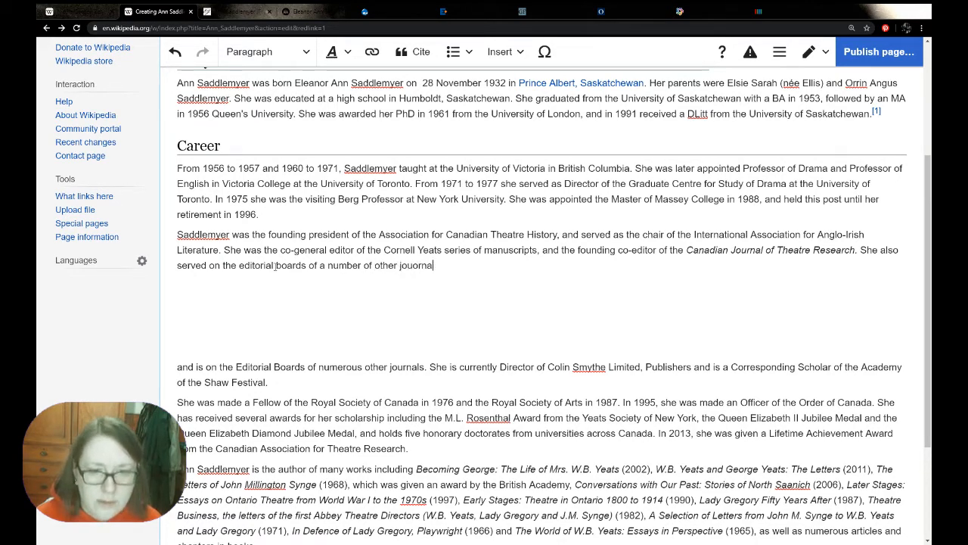
{"action": "key", "text": "BackSpace"}
{"action": "type", "text": "rnals."}
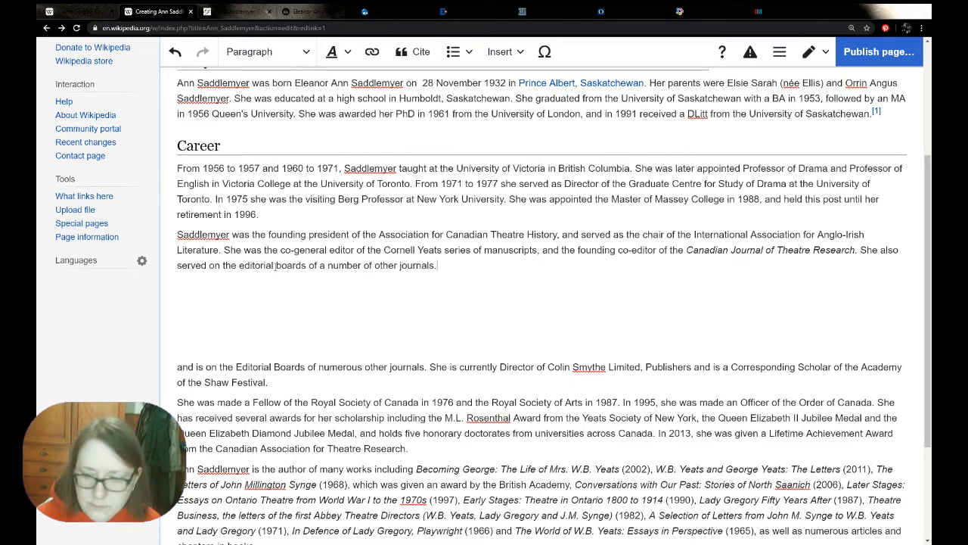
Delete "and is on the Editorial Boards of numerous other journals." from the pasted biography
{"action": "left_click_drag", "start_coordinate": [432, 366], "coordinate": [177, 366]}
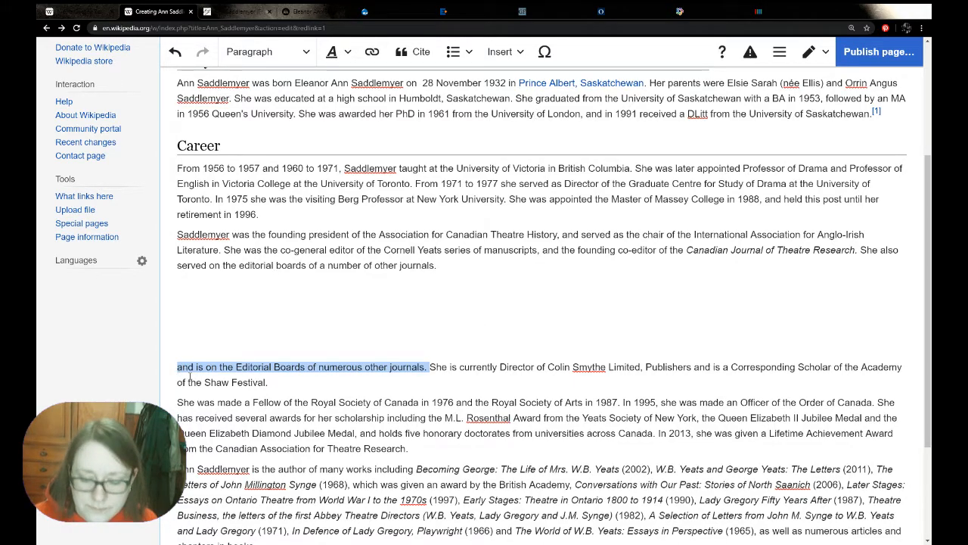
{"action": "key", "text": "BackSpace"}
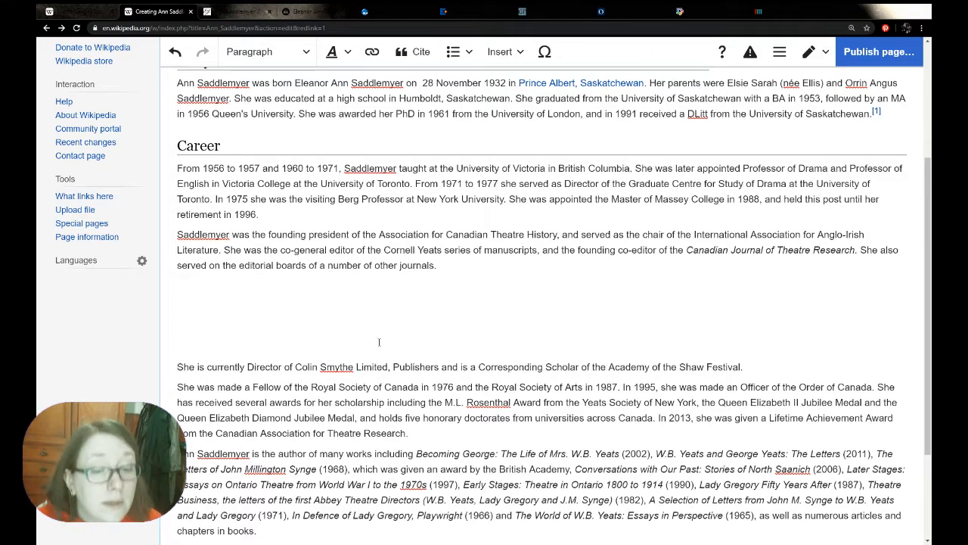
{"action": "left_click", "coordinate": [640, 278]}
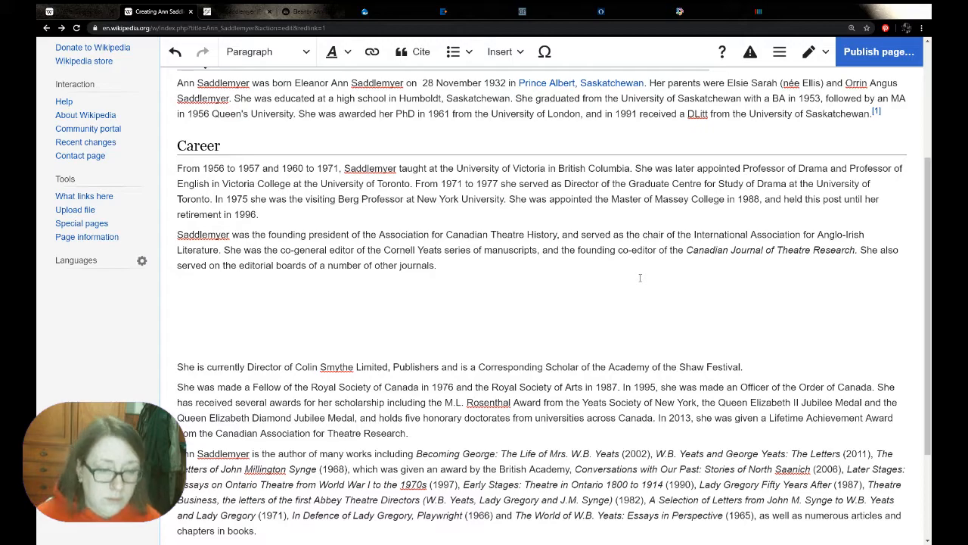
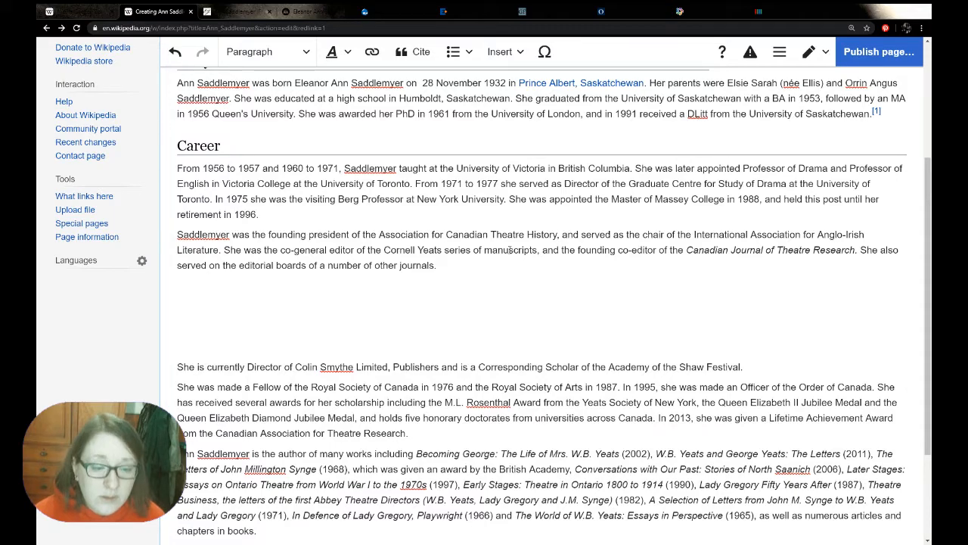
Add a sentence to the second Career paragraph starting "She is", reusing the Academy of the Shaw Festival scholar phrase from the pasted biography
{"action": "type", "text": "She is"}
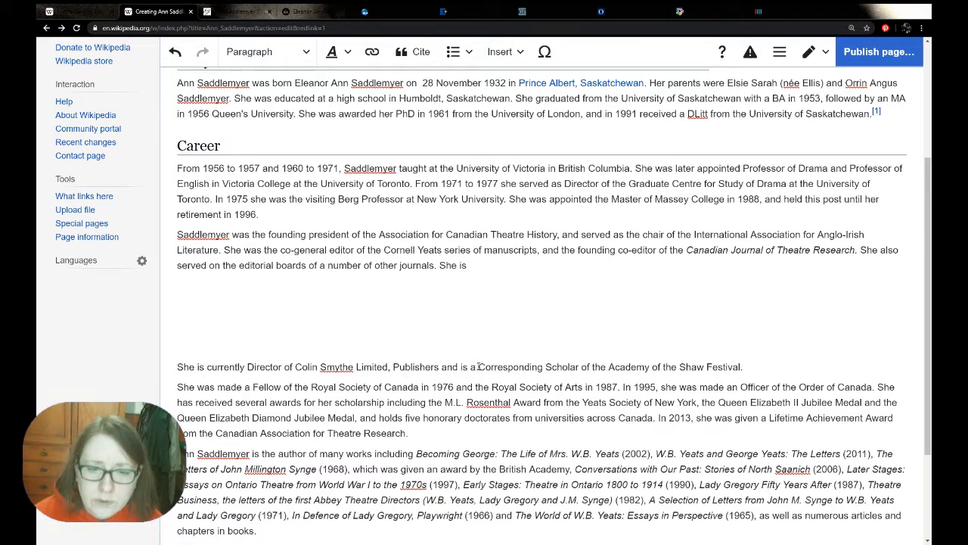
{"action": "left_click_drag", "start_coordinate": [471, 366], "coordinate": [742, 367]}
{"action": "key", "text": "ctrl+c"}
{"action": "left_click", "coordinate": [650, 266]}
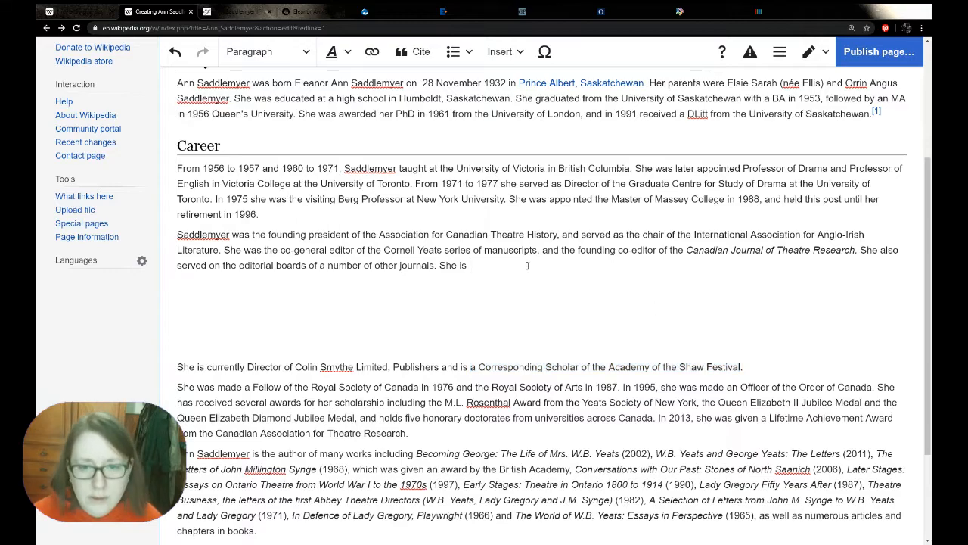
{"action": "key", "text": "ctrl+v"}
Change "Corresponding Scholar" to lowercase "corresponding scholar" in the new Career sentence
{"action": "left_click", "coordinate": [488, 266]}
{"action": "key", "text": "BackSpace"}
{"action": "type", "text": "c"}
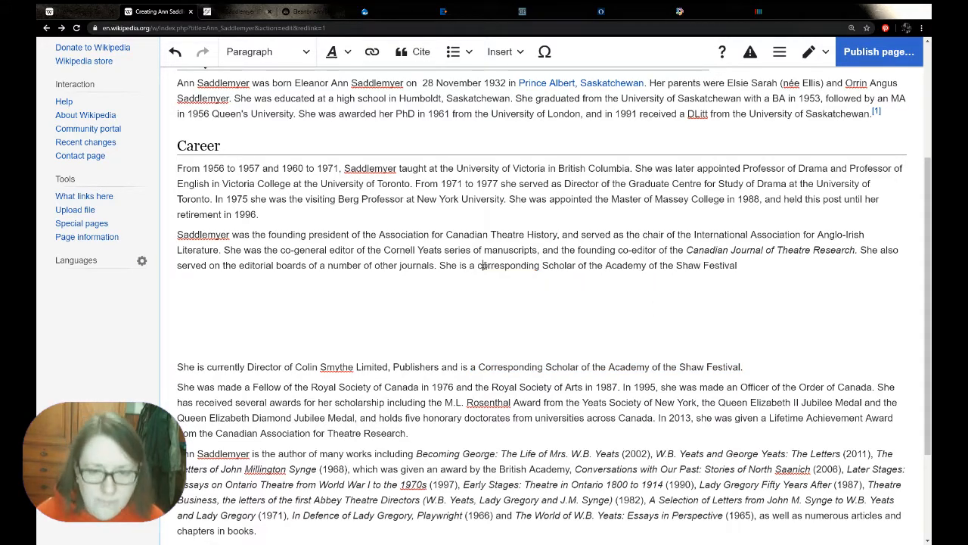
{"action": "left_click", "coordinate": [547, 265]}
{"action": "key", "text": "BackSpace"}
{"action": "type", "text": "s"}
Continue the sentence after "Shaw Festival" with "and director of"
{"action": "left_click", "coordinate": [789, 270]}
{"action": "type", "text": "and "}
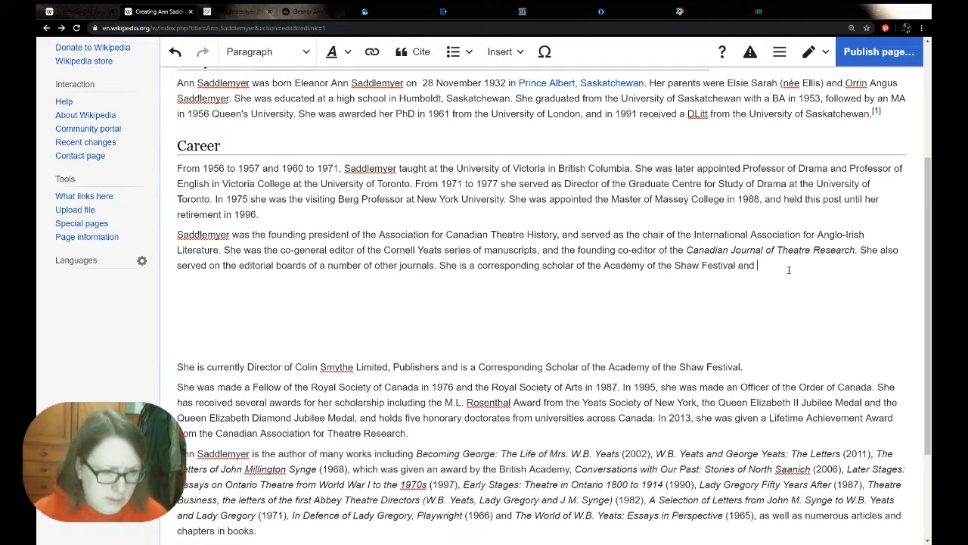
{"action": "type", "text": "dir"}
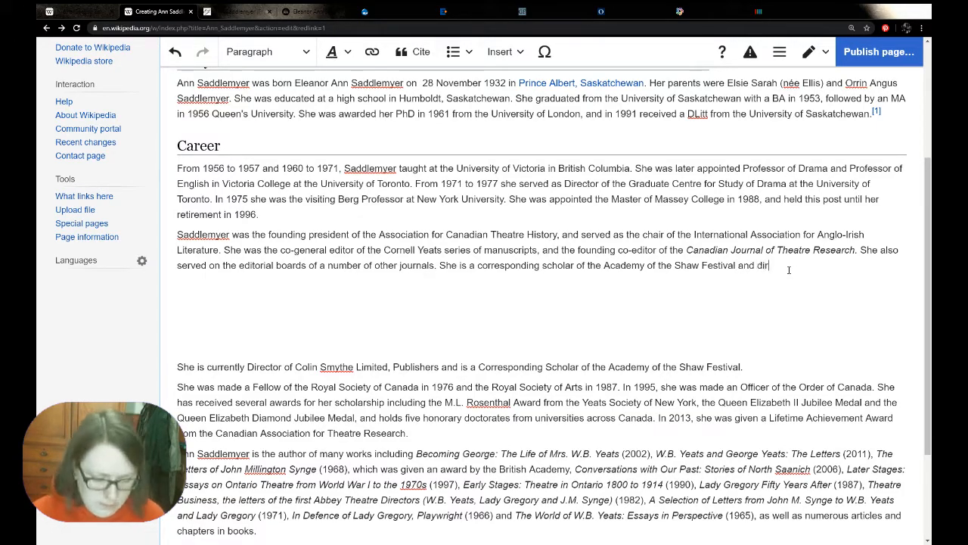
{"action": "type", "text": "ec"}
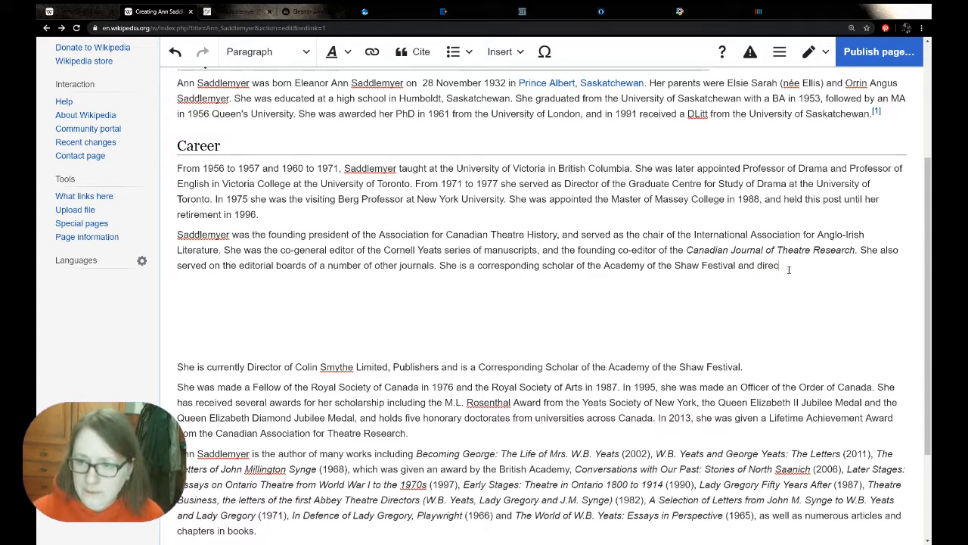
{"action": "type", "text": "tor of"}
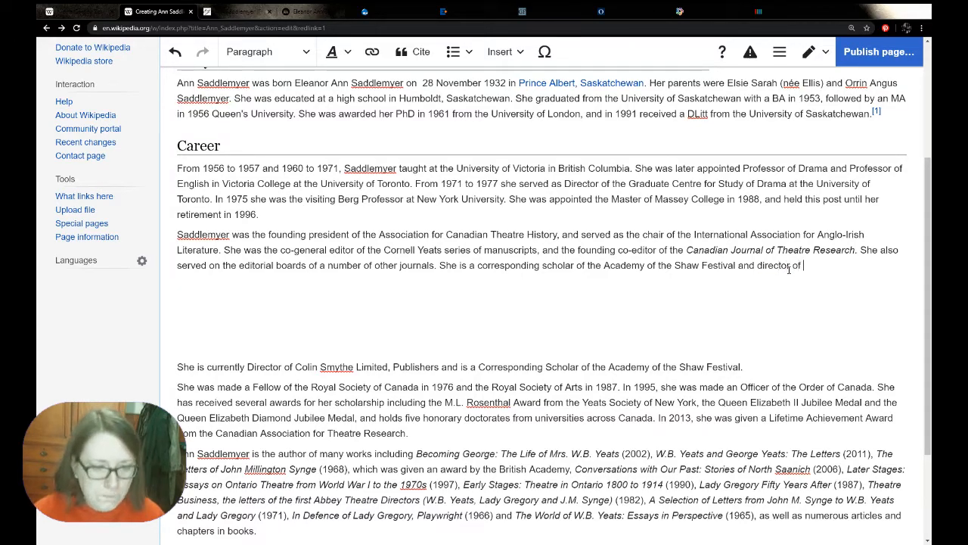
Finish the sentence with "the publishers, Colin Smythe Limited.", copying the company name from the pasted biography
{"action": "left_click_drag", "start_coordinate": [295, 368], "coordinate": [388, 369]}
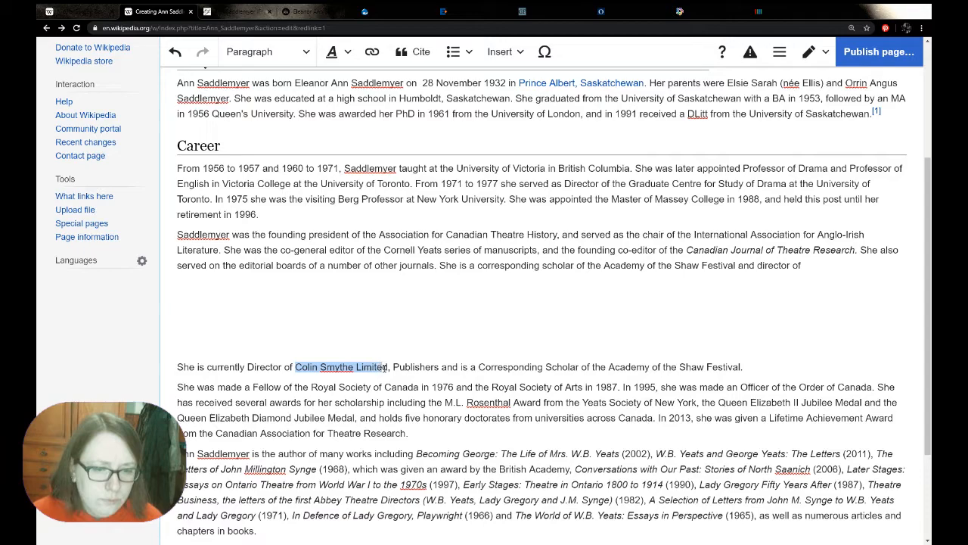
{"action": "left_click", "coordinate": [388, 368]}
{"action": "left_click_drag", "start_coordinate": [296, 367], "coordinate": [392, 366]}
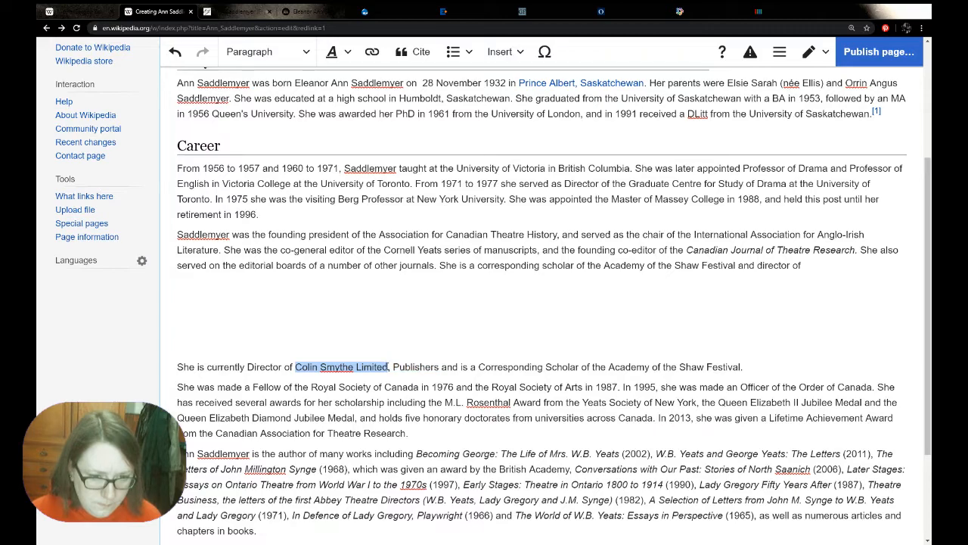
{"action": "left_click", "coordinate": [825, 264]}
{"action": "type", "text": "the publihsers"}
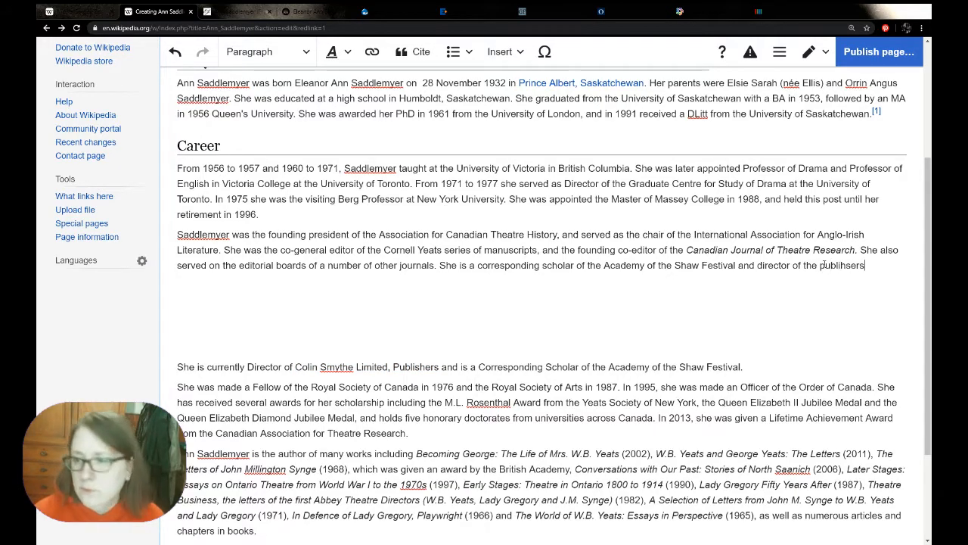
{"action": "key", "text": "BackSpace"}
{"action": "key", "text": "BackSpace"}
{"action": "key", "text": "BackSpace"}
{"action": "key", "text": "BackSpace"}
{"action": "key", "text": "BackSpace"}
{"action": "type", "text": "shers,"}
{"action": "key", "text": "ctrl+v"}
{"action": "type", "text": "."}
Check for Wikipedia articles to link from "Colin Smythe Limited" and "Academy of the Shaw Festival"
{"action": "left_click_drag", "start_coordinate": [870, 265], "coordinate": [245, 281]}
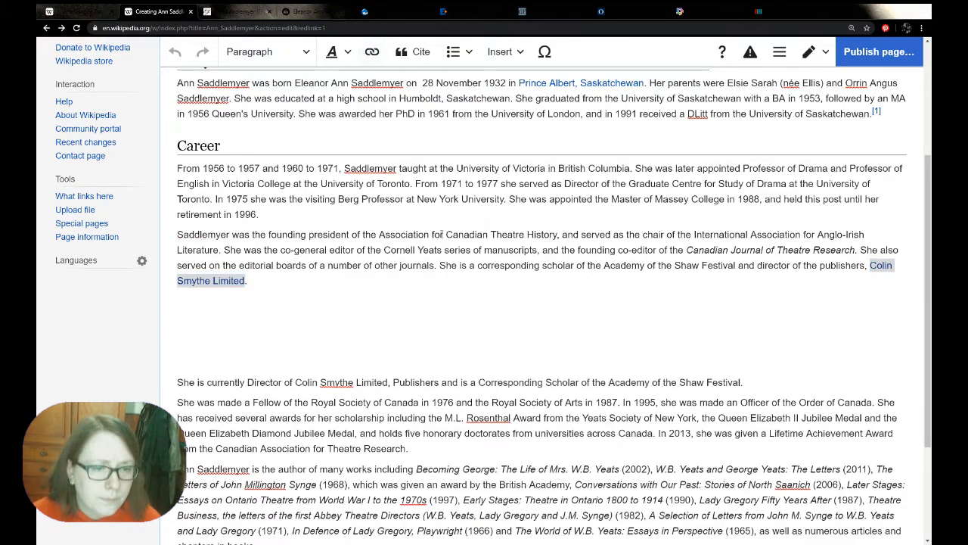
{"action": "left_click", "coordinate": [372, 52]}
{"action": "left_click", "coordinate": [185, 308]}
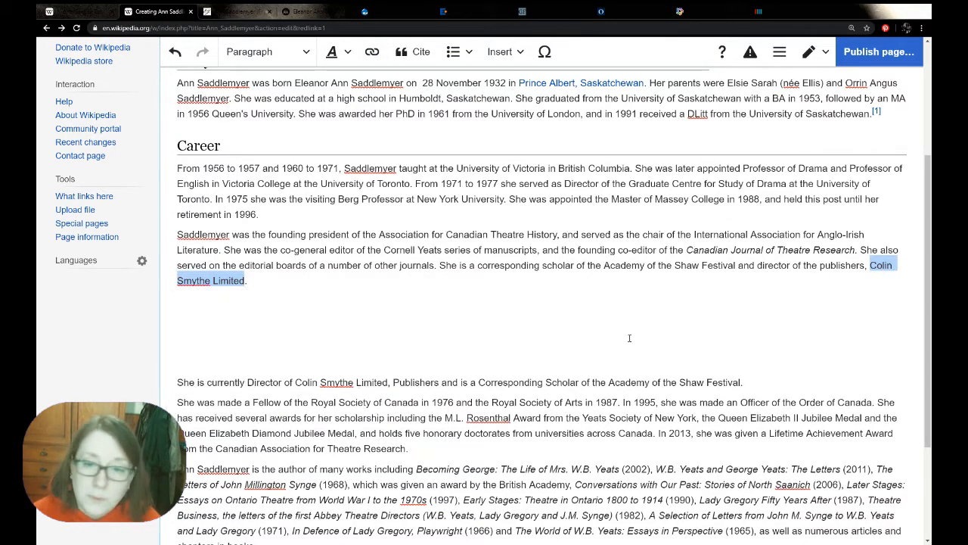
{"action": "left_click_drag", "start_coordinate": [604, 265], "coordinate": [736, 265]}
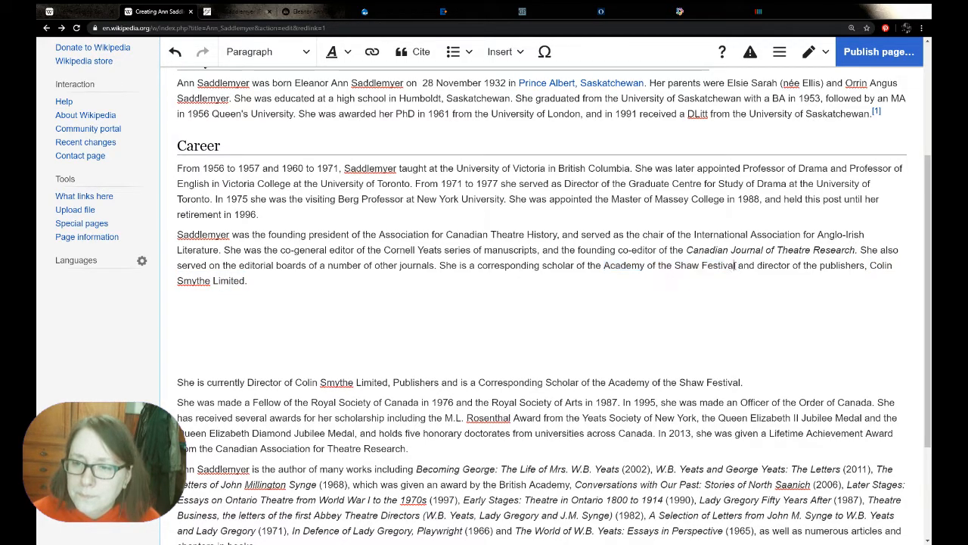
{"action": "left_click", "coordinate": [372, 52]}
{"action": "left_click", "coordinate": [746, 393]}
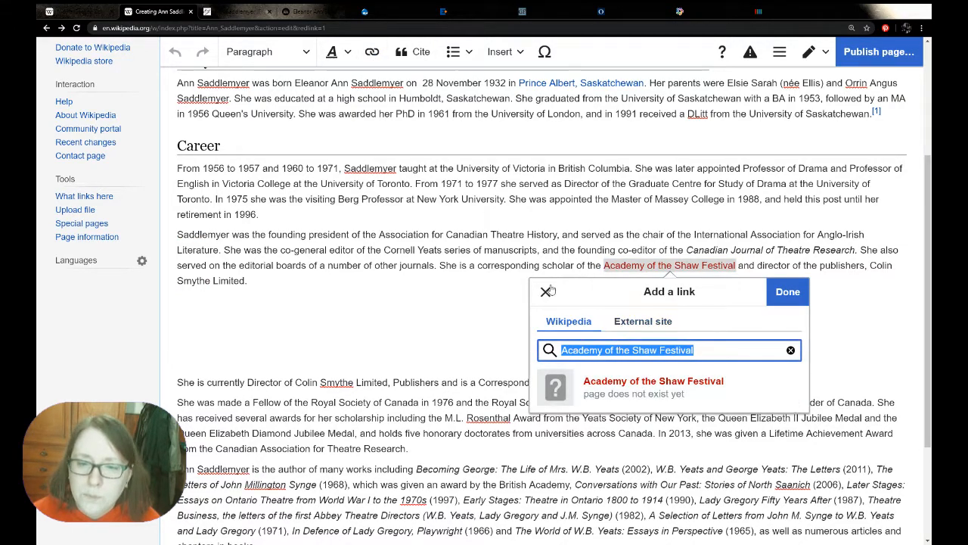
Check for link targets for "Association for Canadian Theatre History" and "International Association for Anglo-Irish Literature"
{"action": "left_click_drag", "start_coordinate": [384, 234], "coordinate": [558, 235]}
{"action": "left_click", "coordinate": [372, 51]}
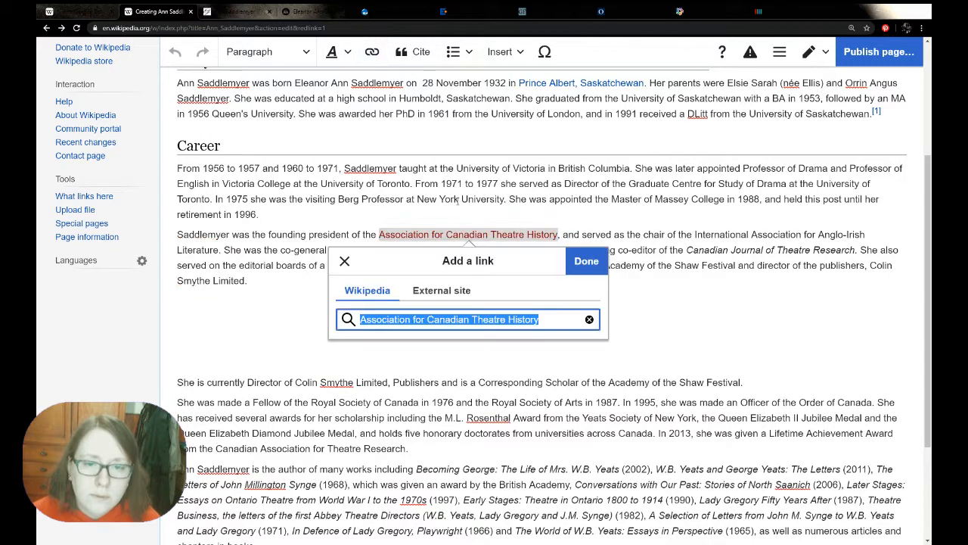
{"action": "left_click", "coordinate": [345, 261]}
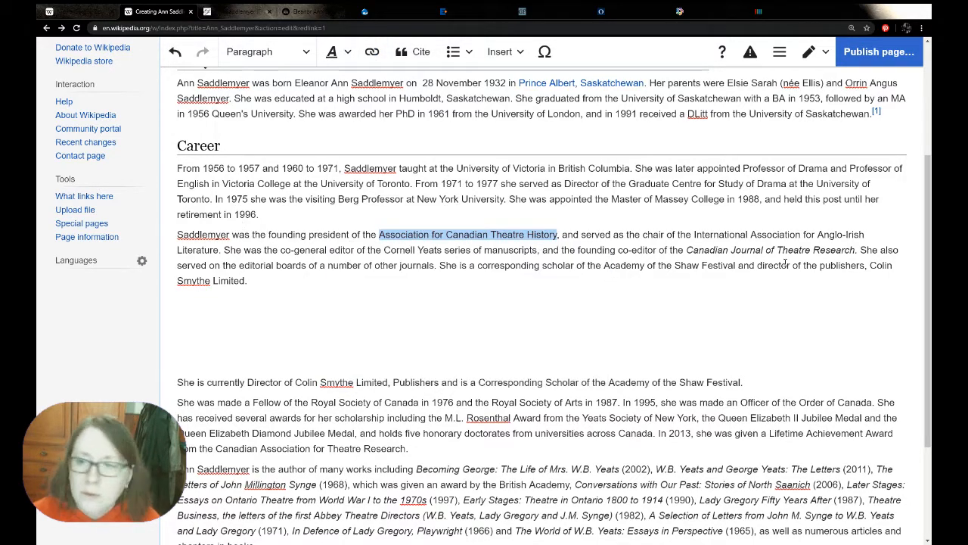
{"action": "left_click_drag", "start_coordinate": [694, 234], "coordinate": [220, 249]}
{"action": "left_click", "coordinate": [372, 52]}
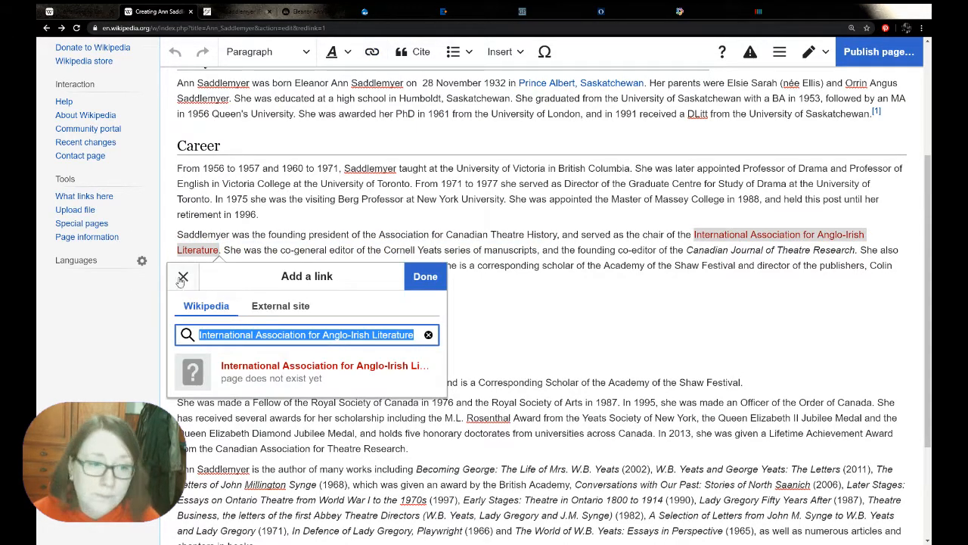
{"action": "left_click", "coordinate": [183, 276]}
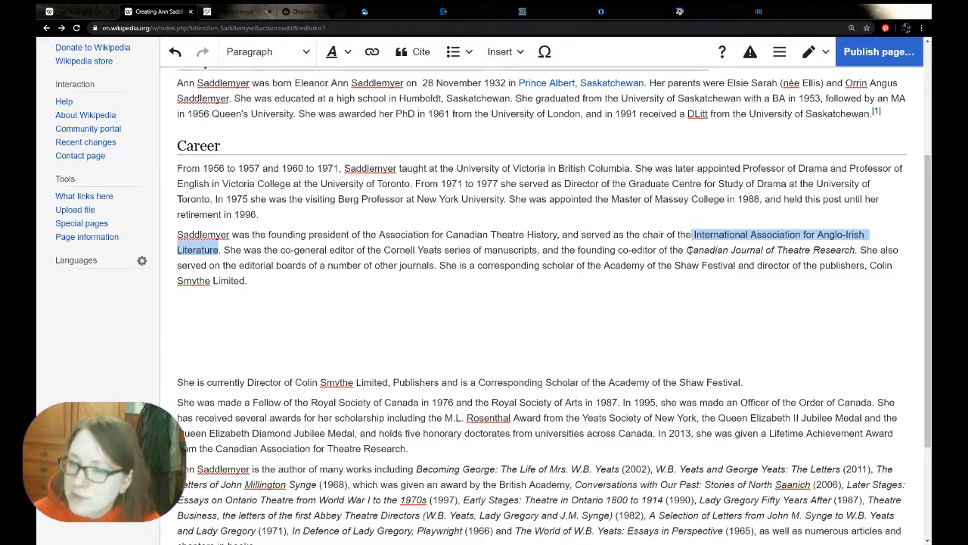
Check for a Wikipedia article to link from the italic title "Canadian Journal of Theatre Research"
{"action": "left_click_drag", "start_coordinate": [686, 255], "coordinate": [856, 253]}
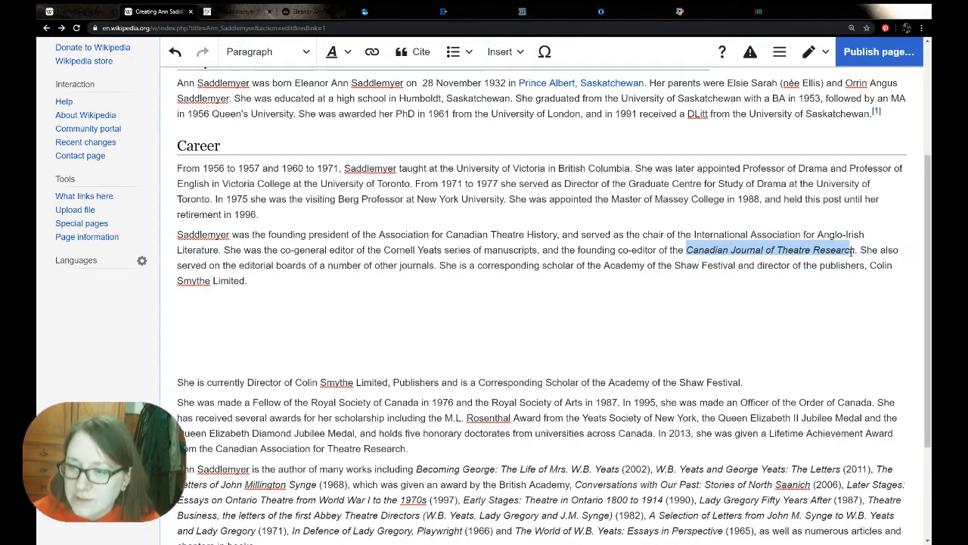
{"action": "left_click", "coordinate": [372, 52]}
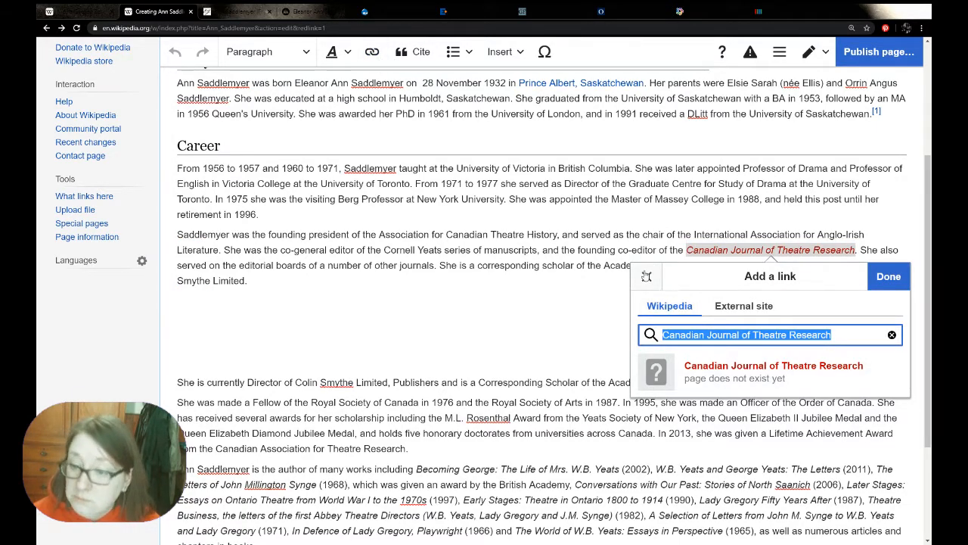
{"action": "left_click", "coordinate": [647, 276]}
{"action": "left_click", "coordinate": [290, 277]}
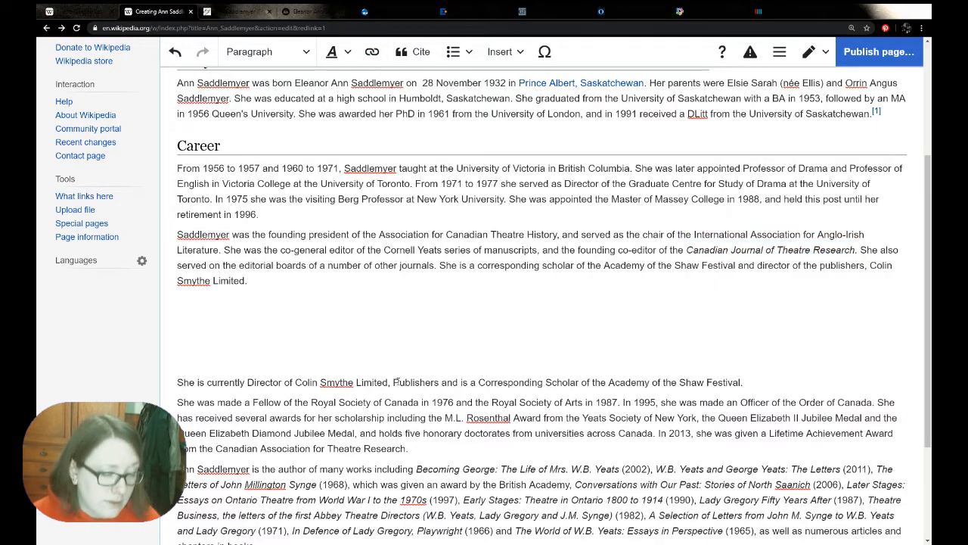
Delete the reused sentence about Colin Smythe Limited and the Shaw Festival from the pasted biography
{"action": "triple_click", "coordinate": [366, 382]}
{"action": "key", "text": "Delete"}
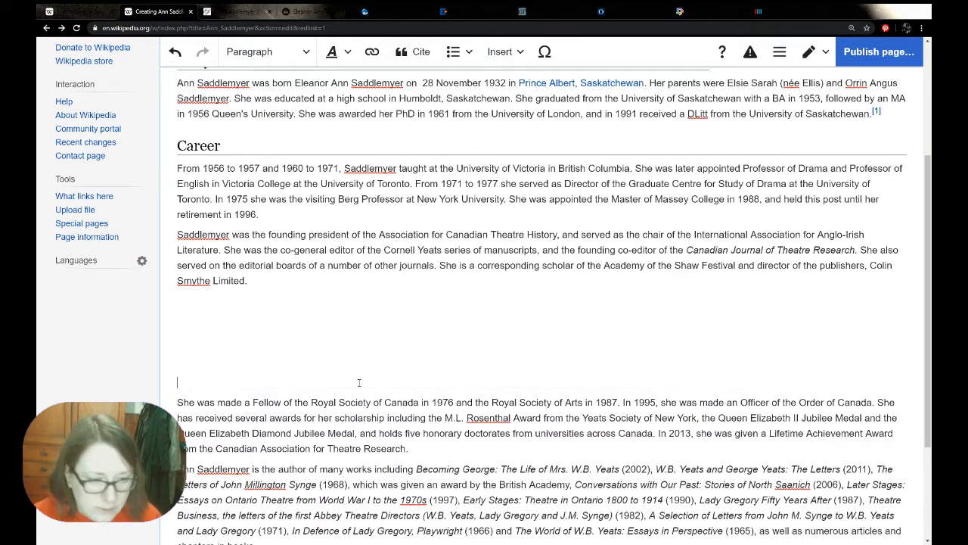
{"action": "scroll", "coordinate": [269, 266], "scroll_direction": "down", "scroll_amount": 1}
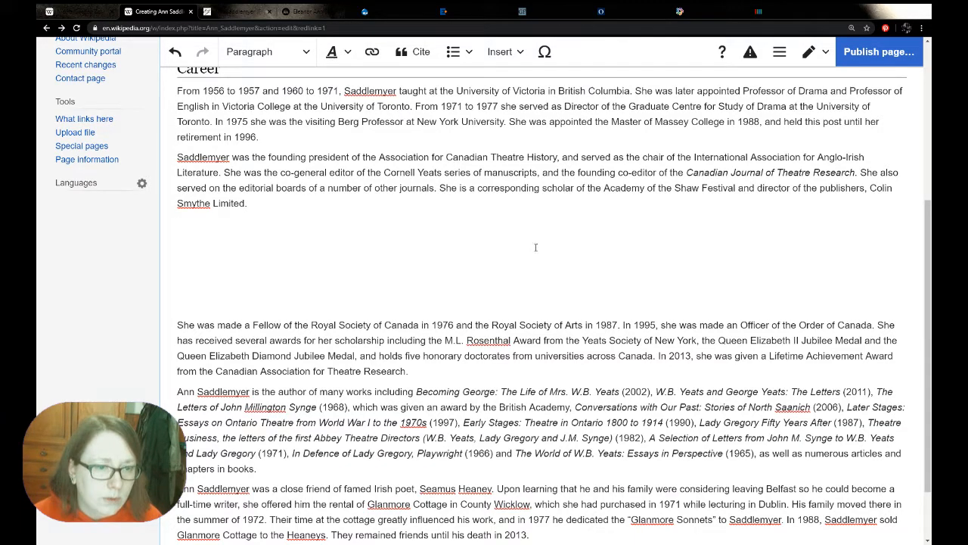
Examine the Nicola Gordon Bowe article for how its sections, awards mention and selected publications are laid out
{"action": "left_click", "coordinate": [69, 11]}
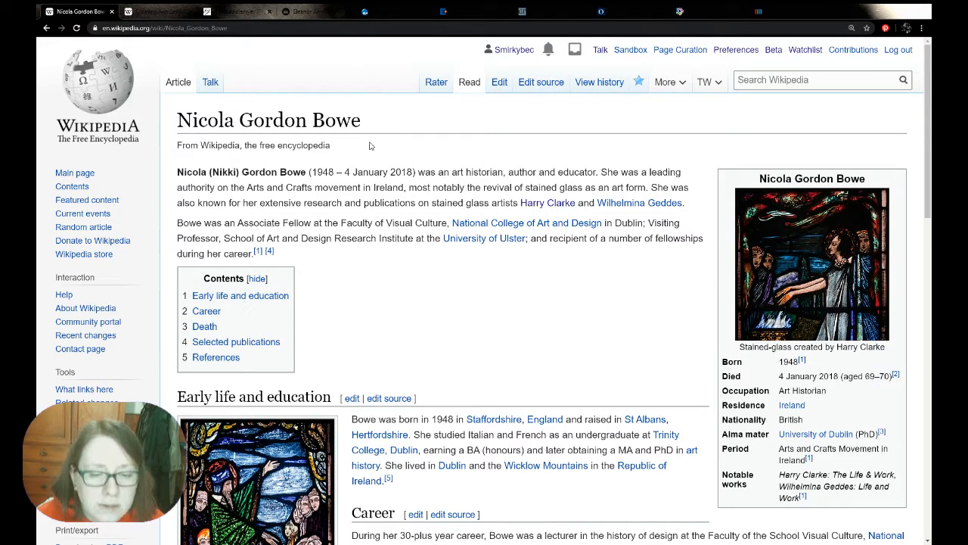
{"action": "scroll", "coordinate": [570, 235], "scroll_direction": "down", "scroll_amount": 1}
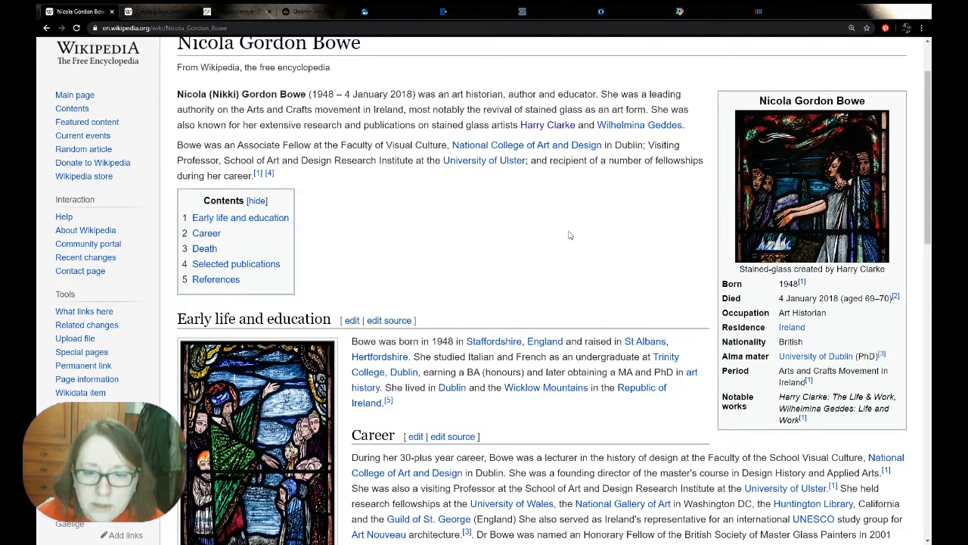
{"action": "scroll", "coordinate": [570, 235], "scroll_direction": "down", "scroll_amount": 1}
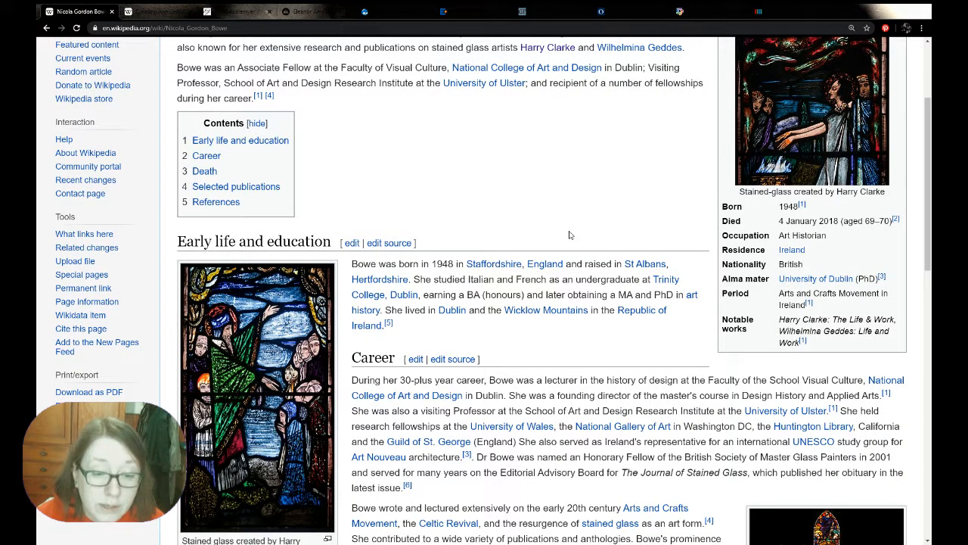
{"action": "scroll", "coordinate": [570, 235], "scroll_direction": "down", "scroll_amount": 3}
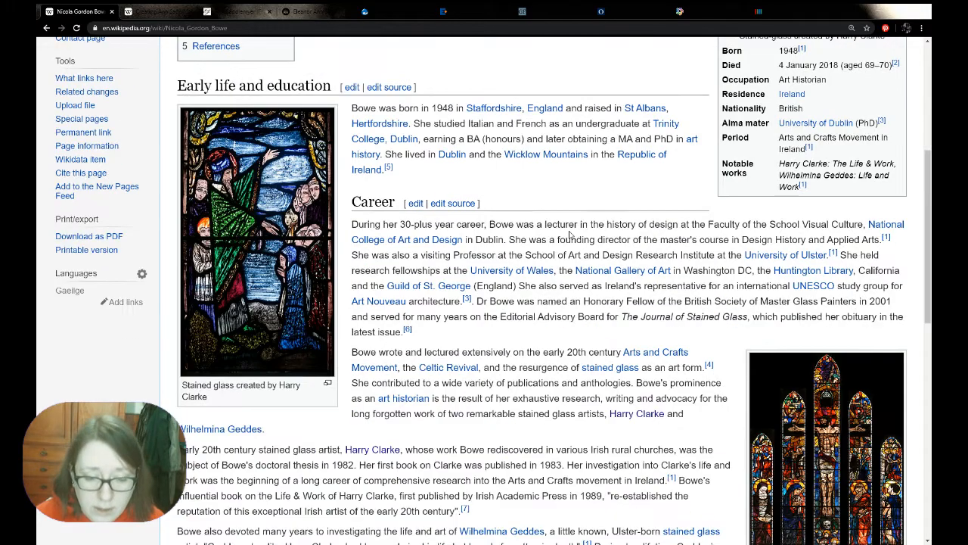
{"action": "scroll", "coordinate": [571, 236], "scroll_direction": "down", "scroll_amount": 3}
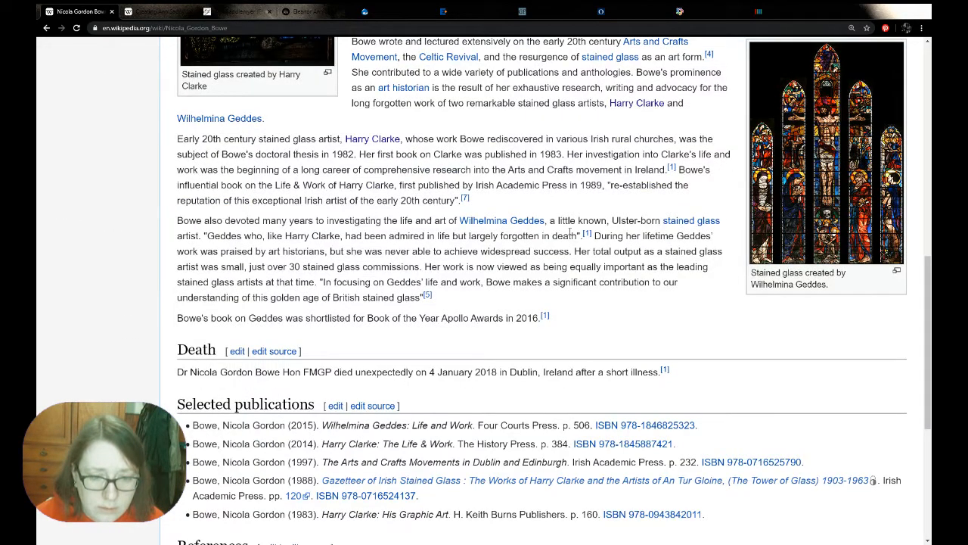
{"action": "triple_click", "coordinate": [367, 318]}
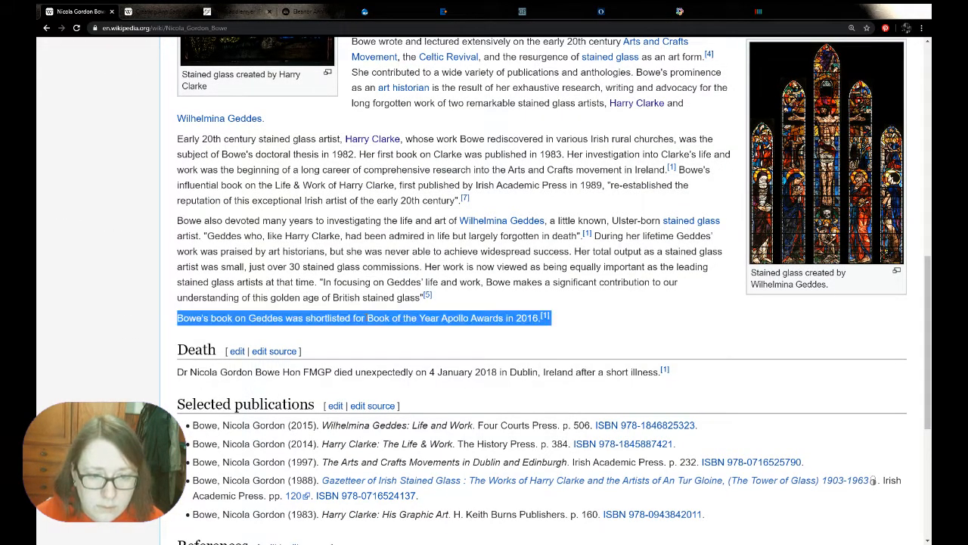
{"action": "left_click", "coordinate": [413, 309]}
{"action": "scroll", "coordinate": [642, 342], "scroll_direction": "up", "scroll_amount": 10}
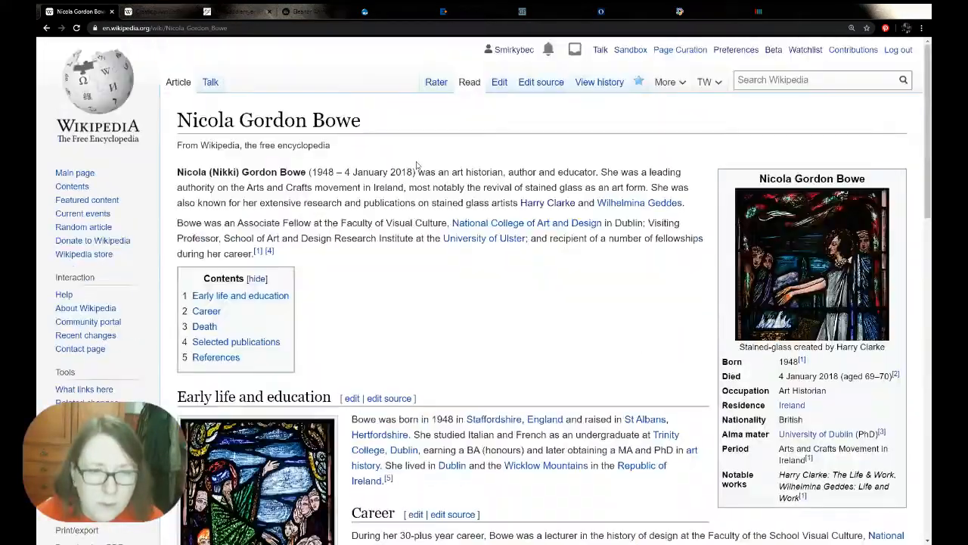
Return to the Ann Saddlemyer draft and begin a new paragraph below the Career text with "In 1976, Saddlemyer was elected a"
{"action": "left_click", "coordinate": [155, 11]}
{"action": "left_click", "coordinate": [207, 230]}
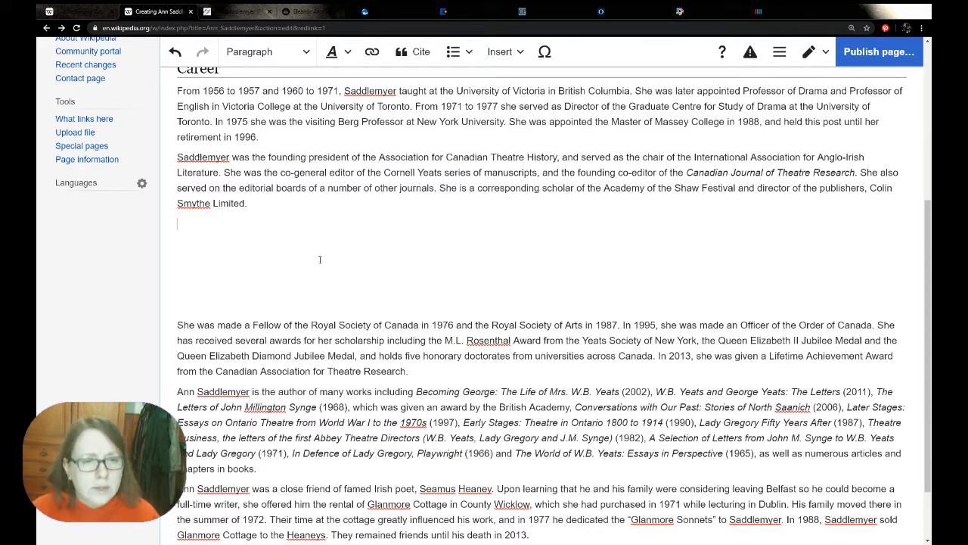
{"action": "scroll", "coordinate": [276, 251], "scroll_direction": "up", "scroll_amount": 1}
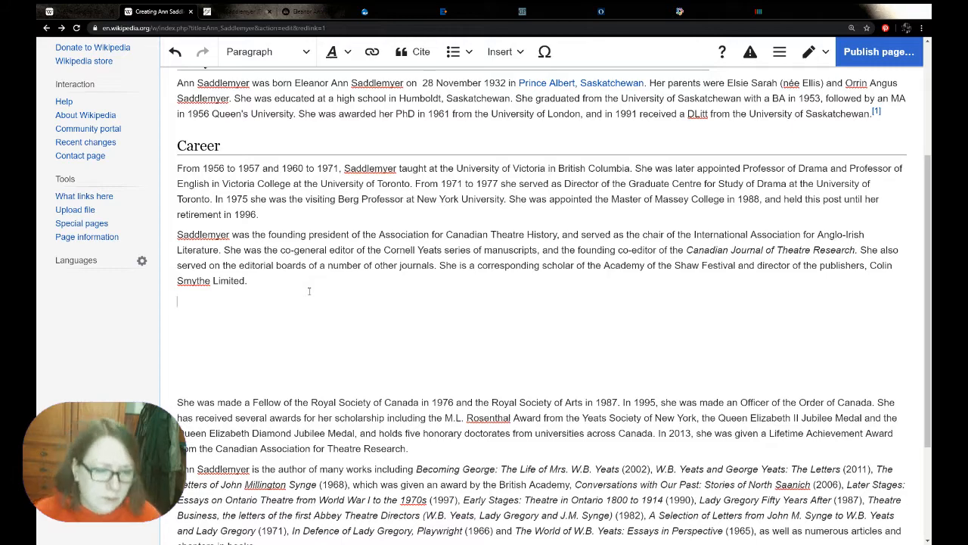
{"action": "type", "text": "In 197"}
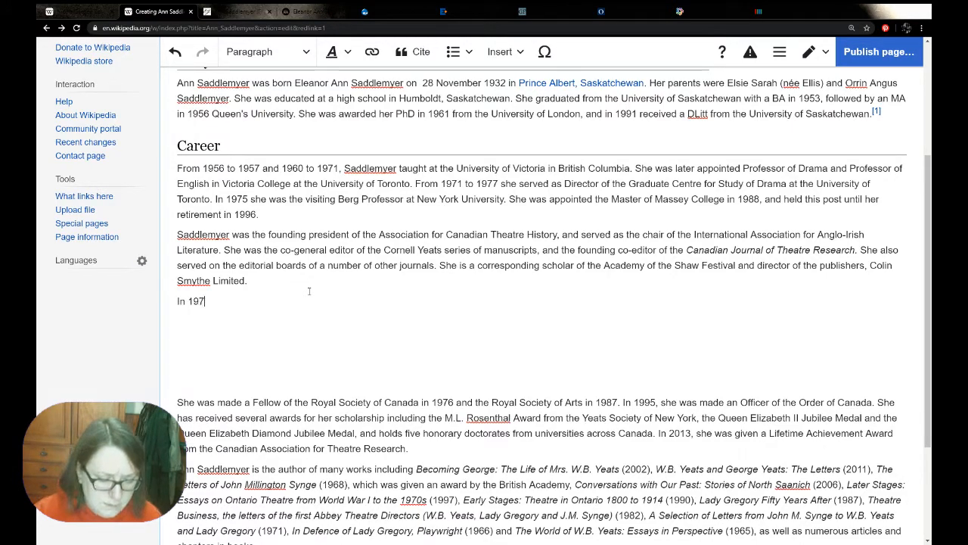
{"action": "type", "text": "6,"}
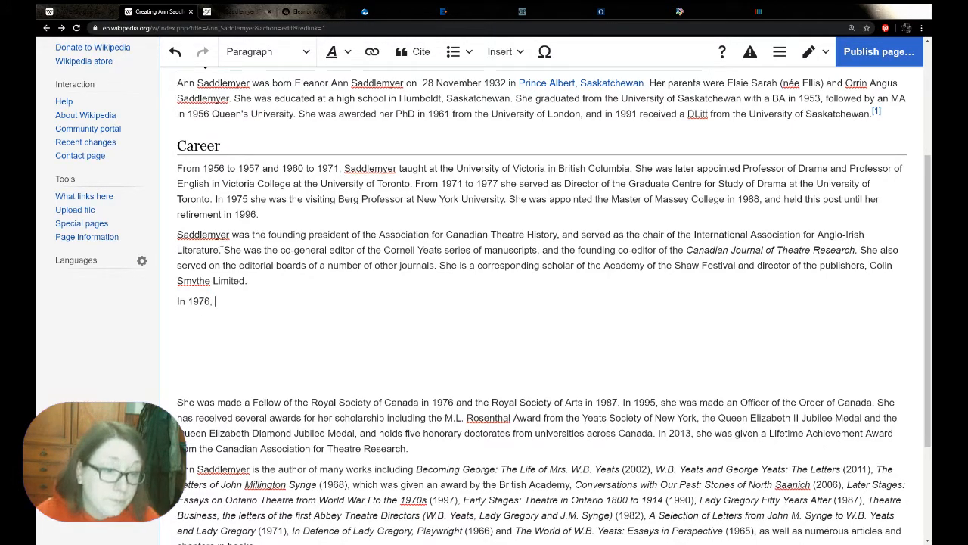
{"action": "double_click", "coordinate": [219, 236]}
{"action": "key", "text": "ctrl+c"}
{"action": "left_click", "coordinate": [229, 303]}
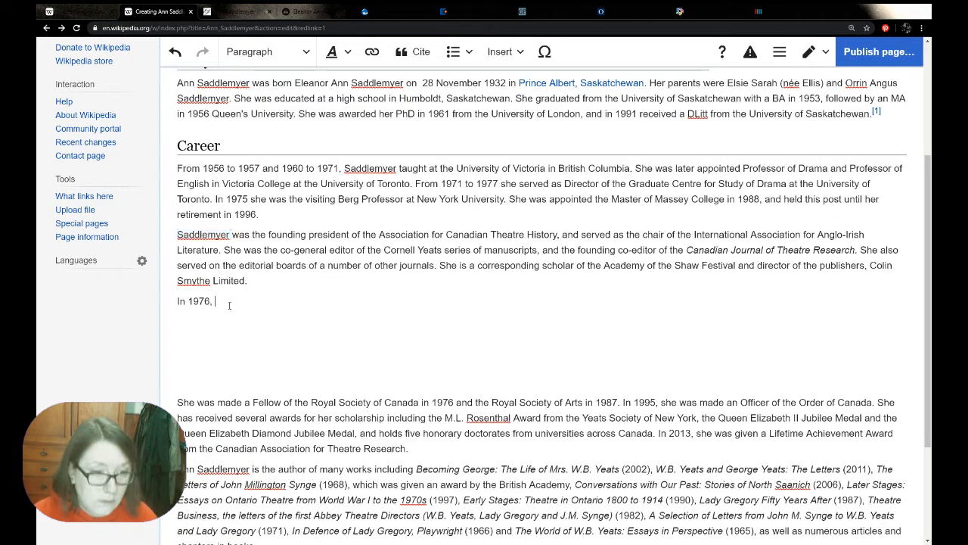
{"action": "key", "text": "ctrl+v"}
{"action": "type", "text": "was elected a"}
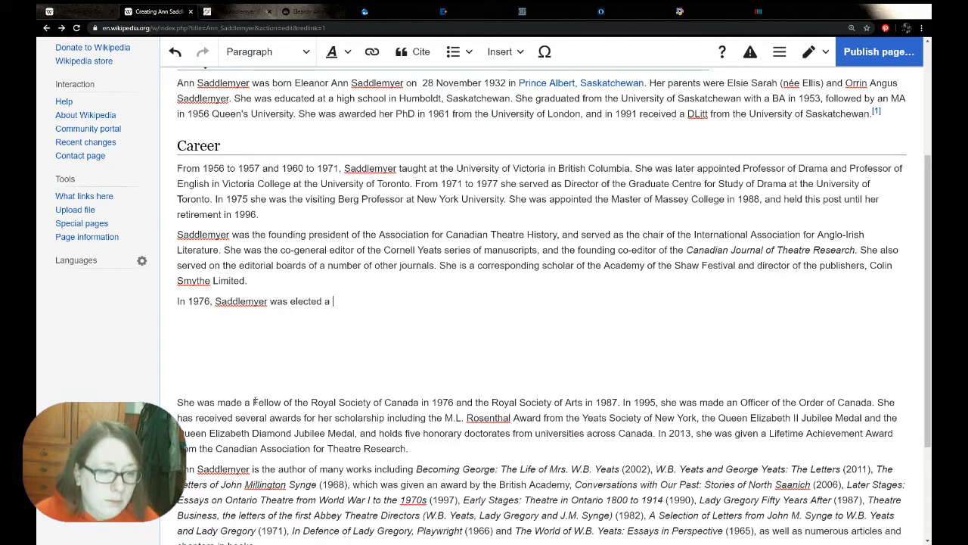
Continue the new sentence with "fellow of the Royal Society of Canada, and in 1987 a", reusing the biography's wording with a lowercase "fellow"
{"action": "left_click_drag", "start_coordinate": [254, 401], "coordinate": [420, 401]}
{"action": "key", "text": "ctrl+c"}
{"action": "left_click", "coordinate": [364, 306]}
{"action": "key", "text": "ctrl+v"}
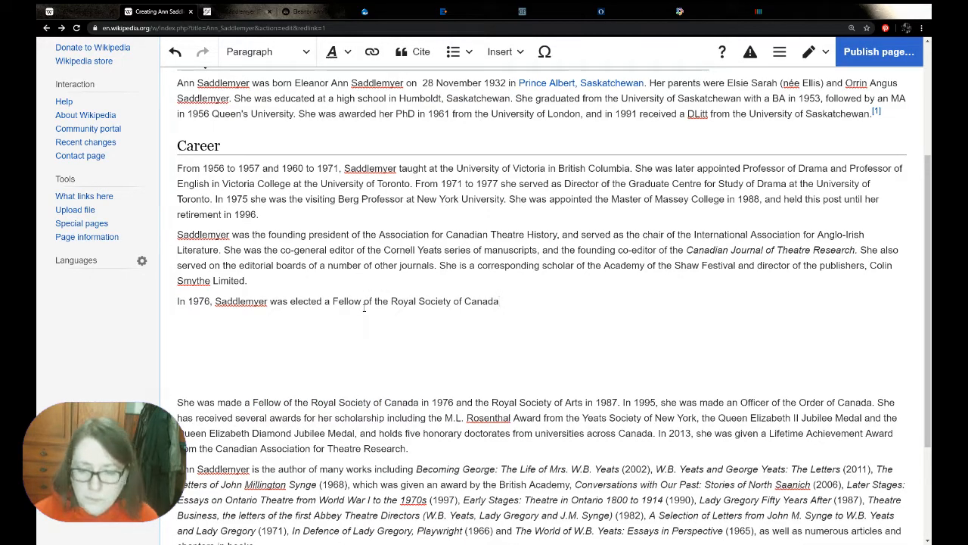
{"action": "type", "text": ", a"}
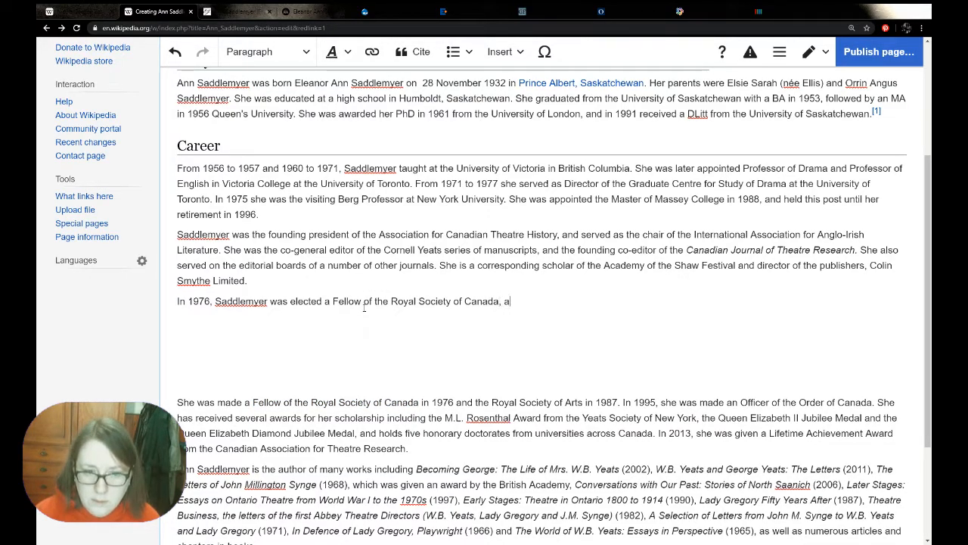
{"action": "type", "text": "nd in 1987 a"}
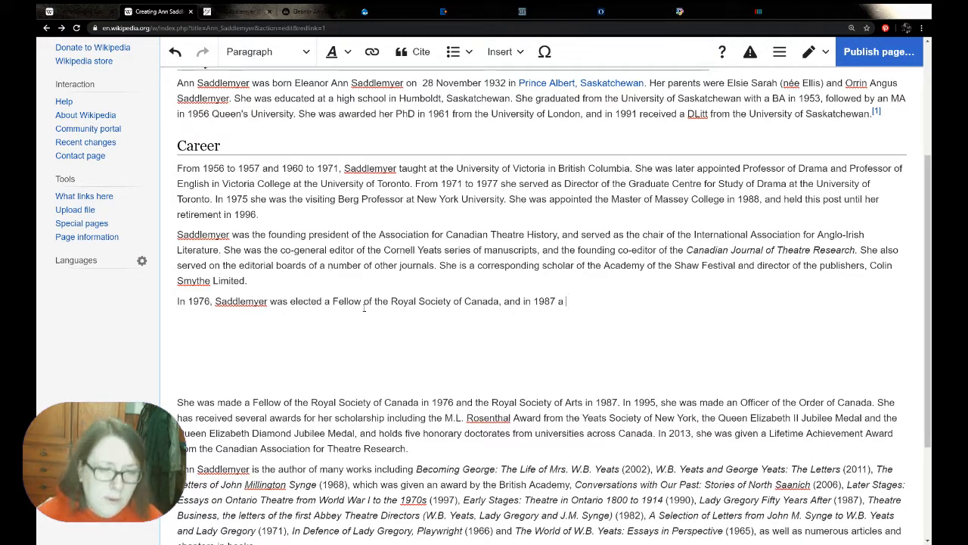
{"action": "left_click", "coordinate": [336, 301]}
{"action": "key", "text": "BackSpace"}
{"action": "type", "text": "f"}
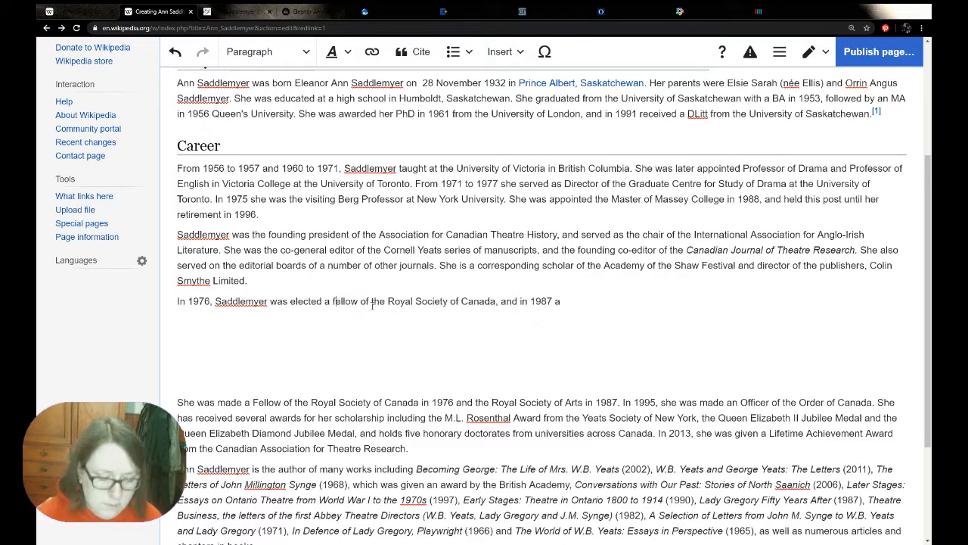
Finish the sentence with "fellow of the Royal Society of Arts." and delete the reused fellowship sentence from the pasted biography
{"action": "left_click", "coordinate": [595, 303]}
{"action": "type", "text": "fellow of"}
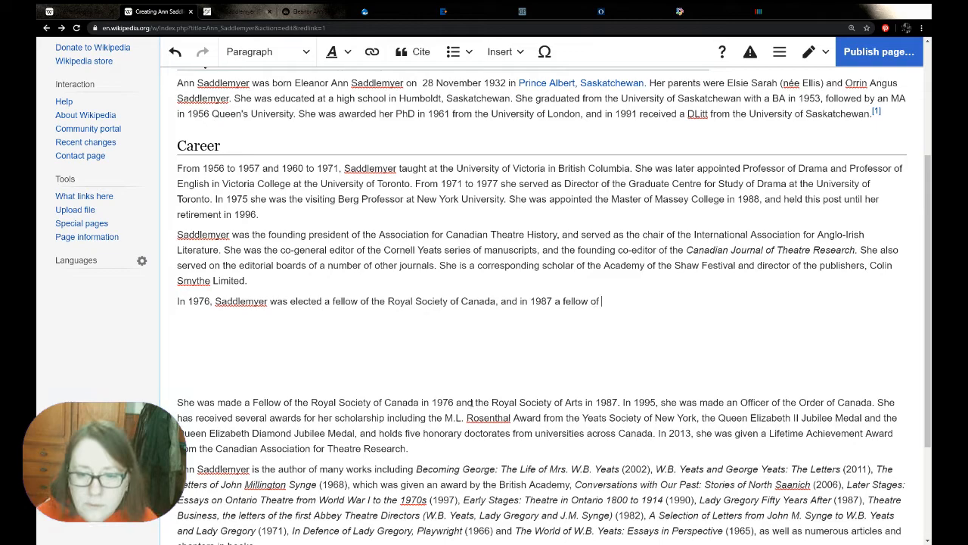
{"action": "left_click_drag", "start_coordinate": [475, 403], "coordinate": [583, 398]}
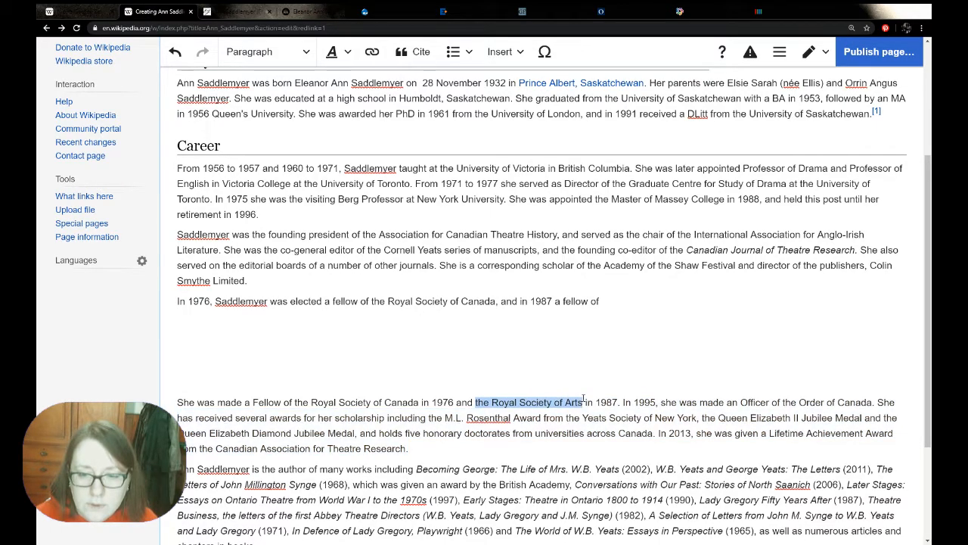
{"action": "left_click", "coordinate": [658, 301]}
{"action": "key", "text": "ctrl+v"}
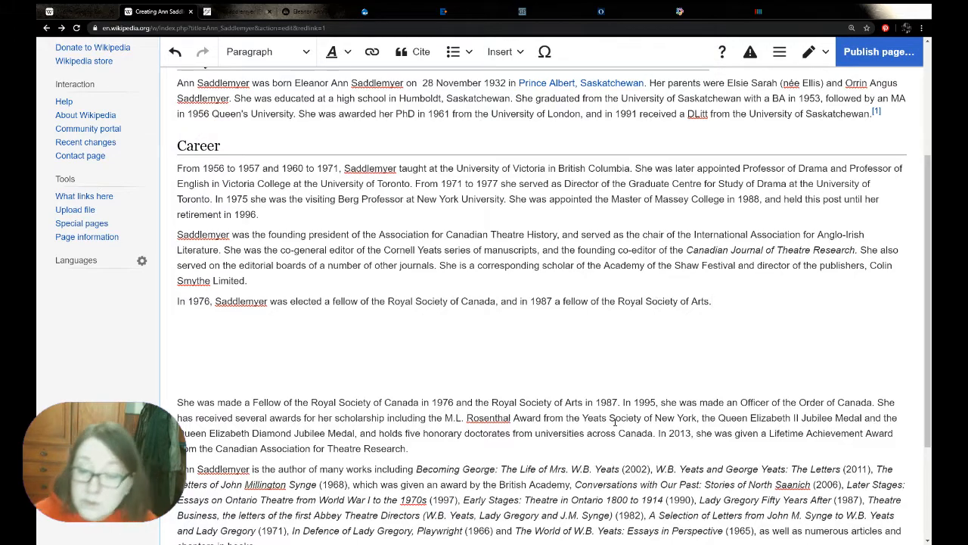
{"action": "left_click_drag", "start_coordinate": [623, 402], "coordinate": [176, 403]}
{"action": "key", "text": "BackSpace"}
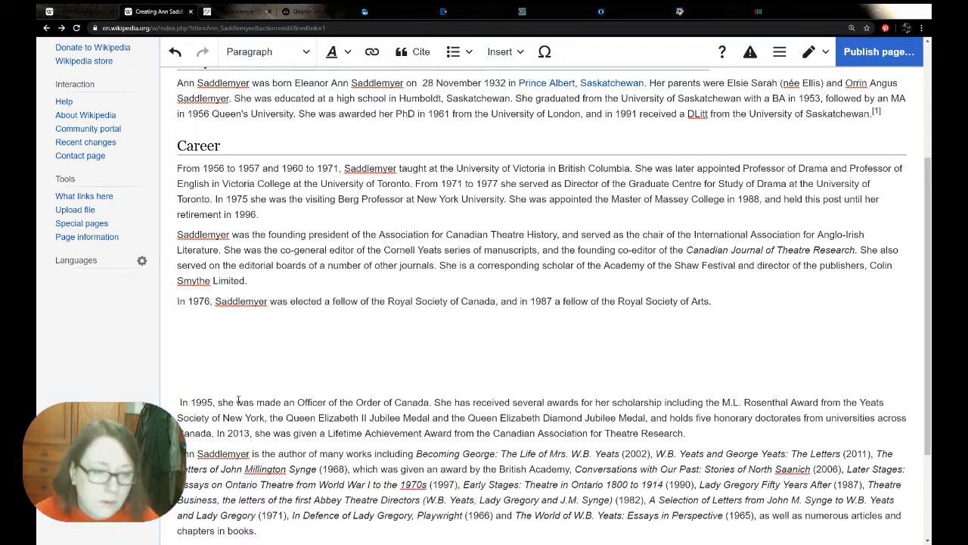
Add "She was made an Officer of the Order of Canada in 1995." and delete the matching sentence from the pasted biography
{"action": "left_click_drag", "start_coordinate": [218, 401], "coordinate": [427, 402]}
{"action": "key", "text": "ctrl+c"}
{"action": "left_click", "coordinate": [712, 302]}
{"action": "key", "text": "ctrl+v"}
{"action": "left_click", "coordinate": [716, 301]}
{"action": "key", "text": "BackSpace"}
{"action": "type", "text": "S"}
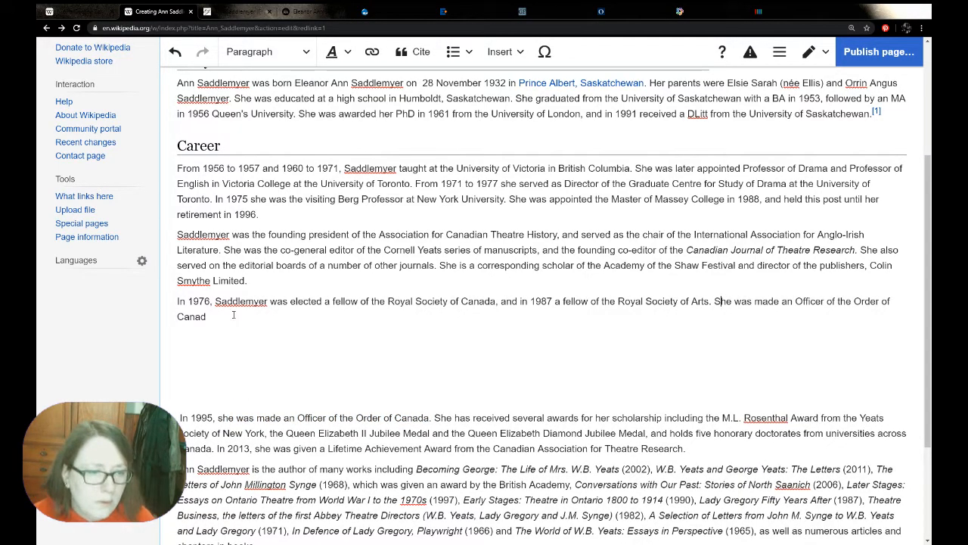
{"action": "type", "text": "a in 199"}
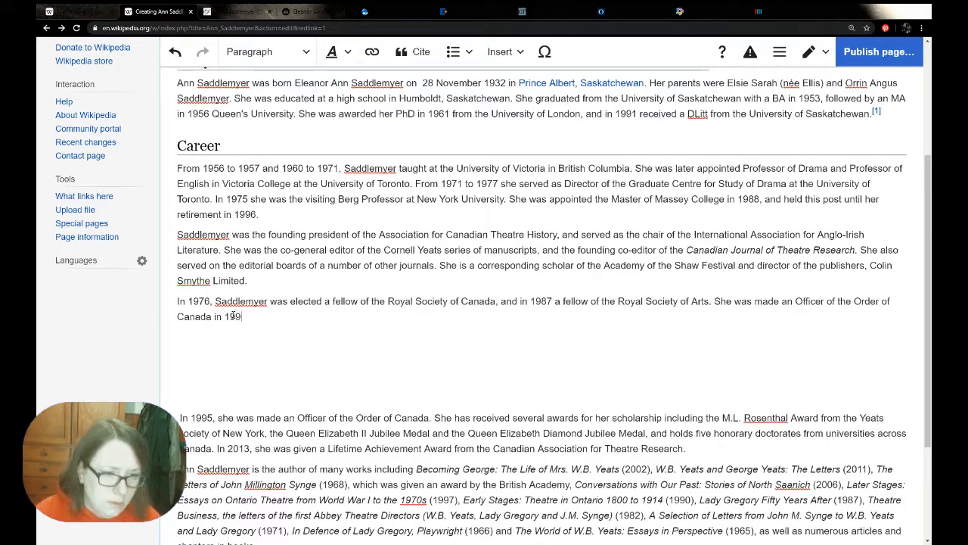
{"action": "type", "text": "5."}
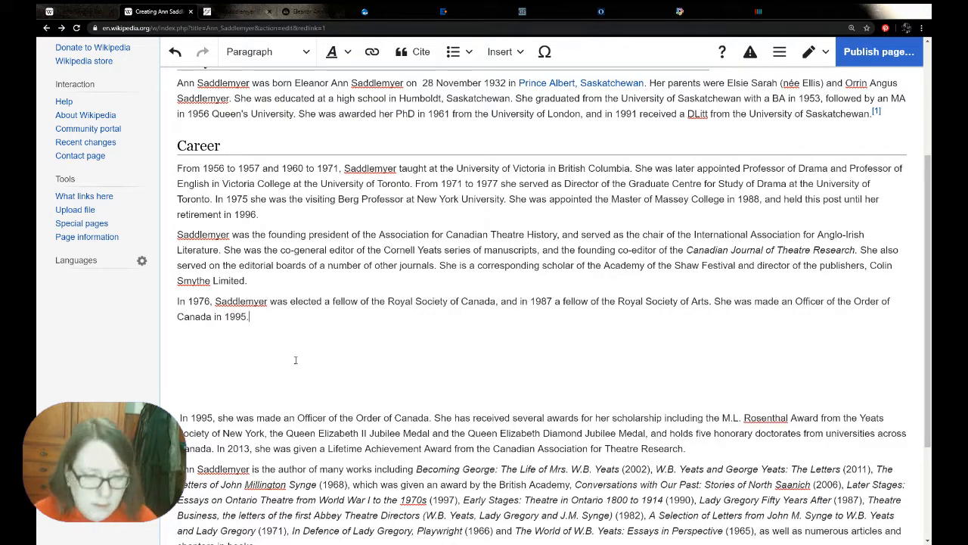
{"action": "left_click_drag", "start_coordinate": [433, 418], "coordinate": [179, 417]}
{"action": "key", "text": "BackSpace"}
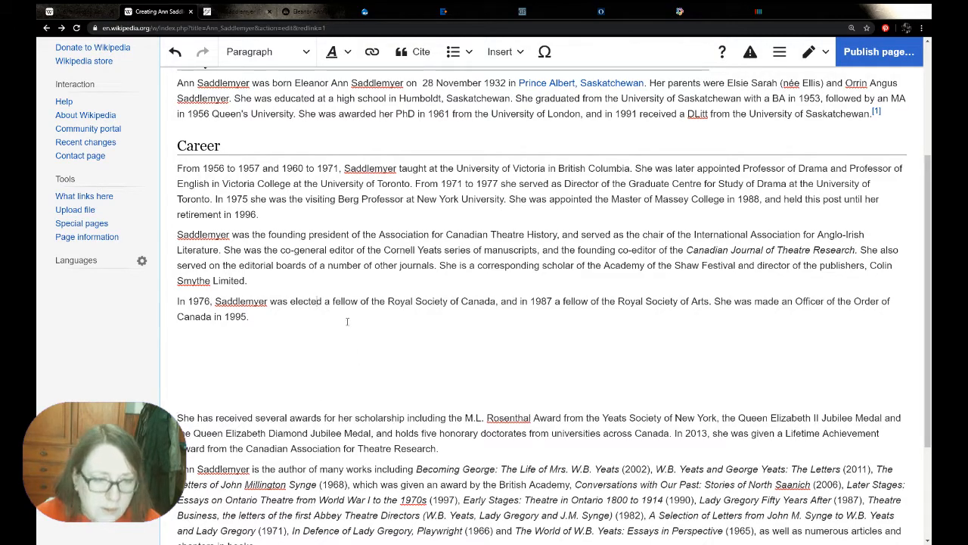
Start the next honours sentence with "She has also received the Queen Elizabeth II Jubilee Medal,"
{"action": "type", "text": "She "}
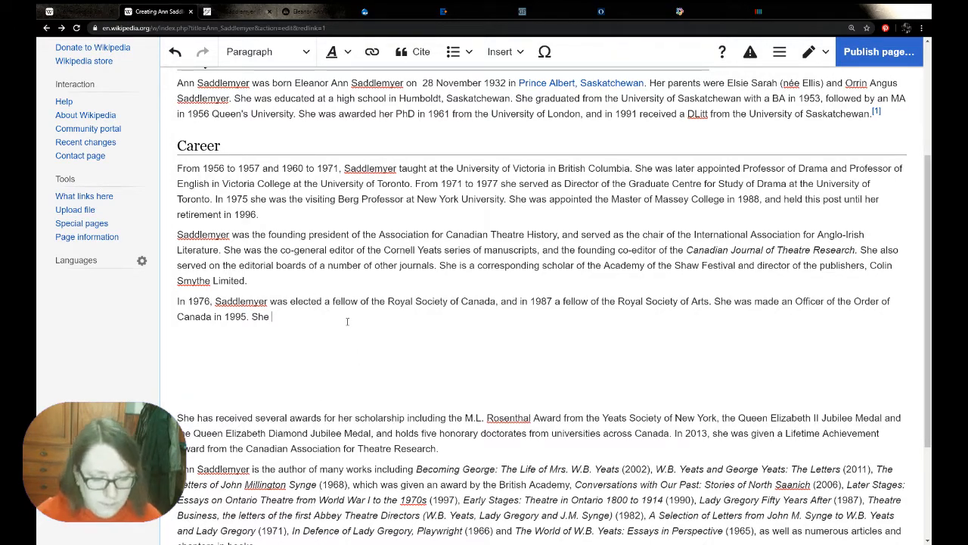
{"action": "type", "text": "has also rece"}
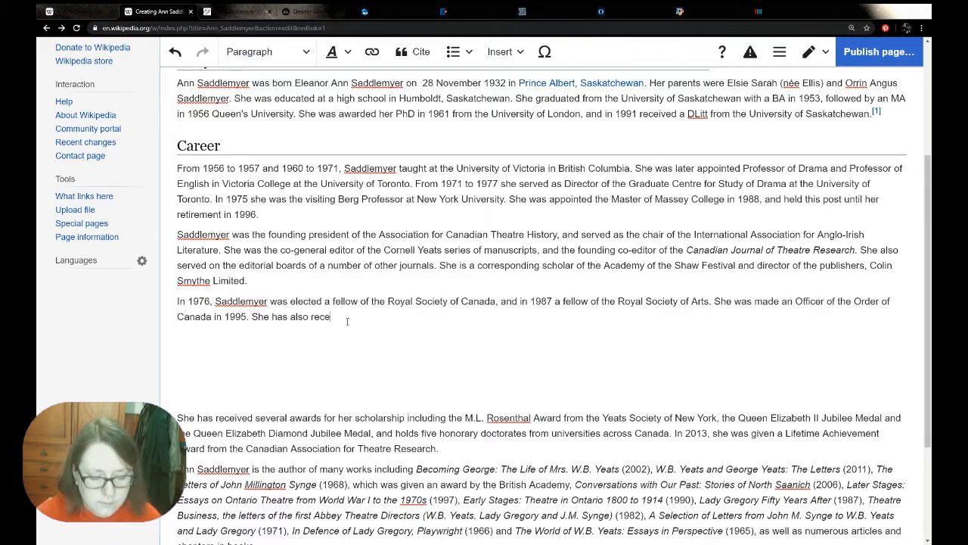
{"action": "type", "text": "ived the"}
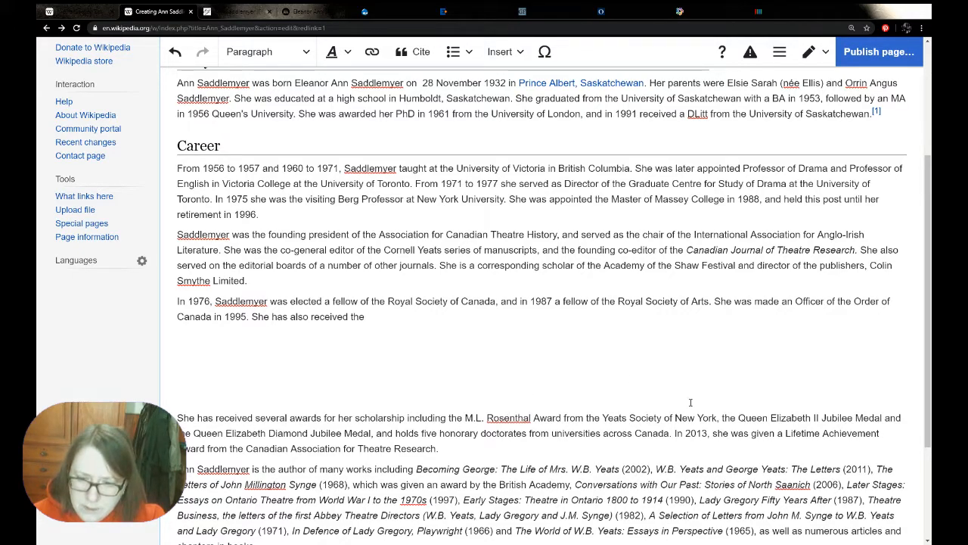
{"action": "left_click_drag", "start_coordinate": [739, 415], "coordinate": [883, 418]}
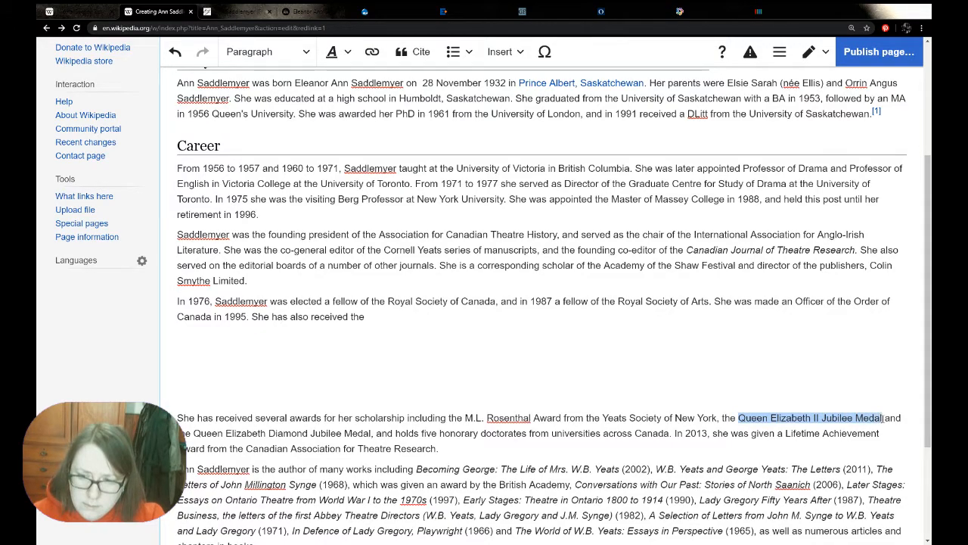
{"action": "key", "text": "ctrl+c"}
{"action": "left_click", "coordinate": [366, 317]}
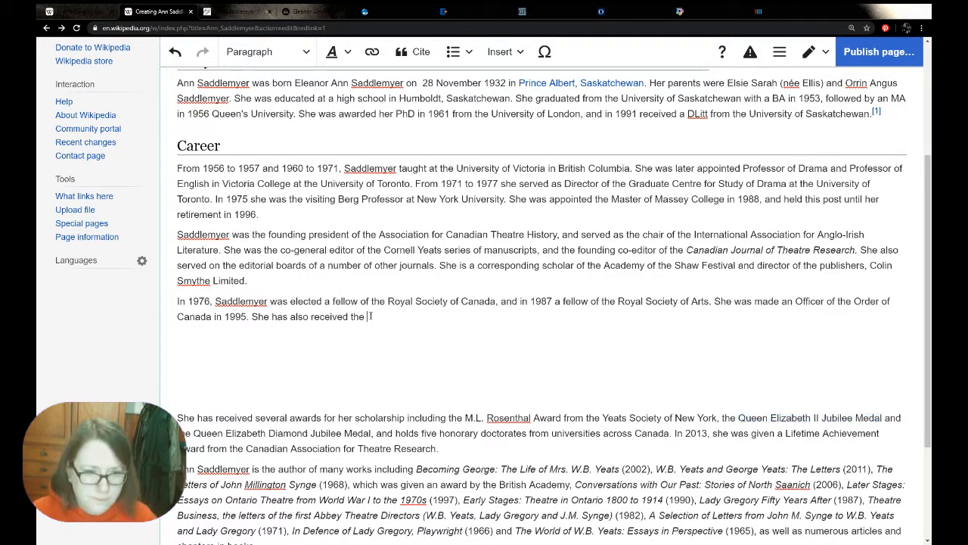
{"action": "key", "text": "ctrl+v"}
{"action": "key", "text": "BackSpace"}
{"action": "type", "text": ","}
Extend the list of medals with "the Queen Elizabeth Diamond Jubilee Medal," copied from the pasted biography
{"action": "left_click_drag", "start_coordinate": [178, 432], "coordinate": [373, 434]}
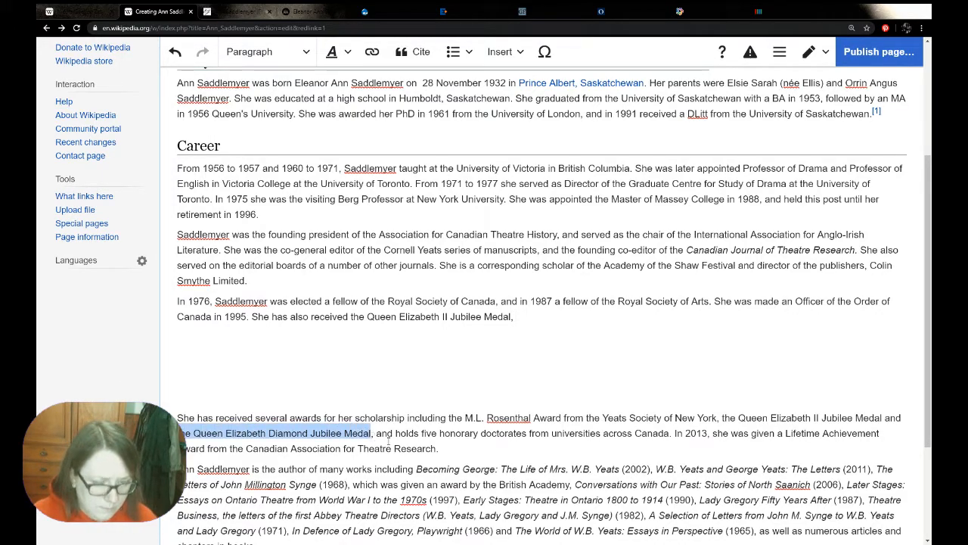
{"action": "key", "text": "ctrl+c"}
{"action": "left_click", "coordinate": [522, 317]}
{"action": "key", "text": "ctrl+v"}
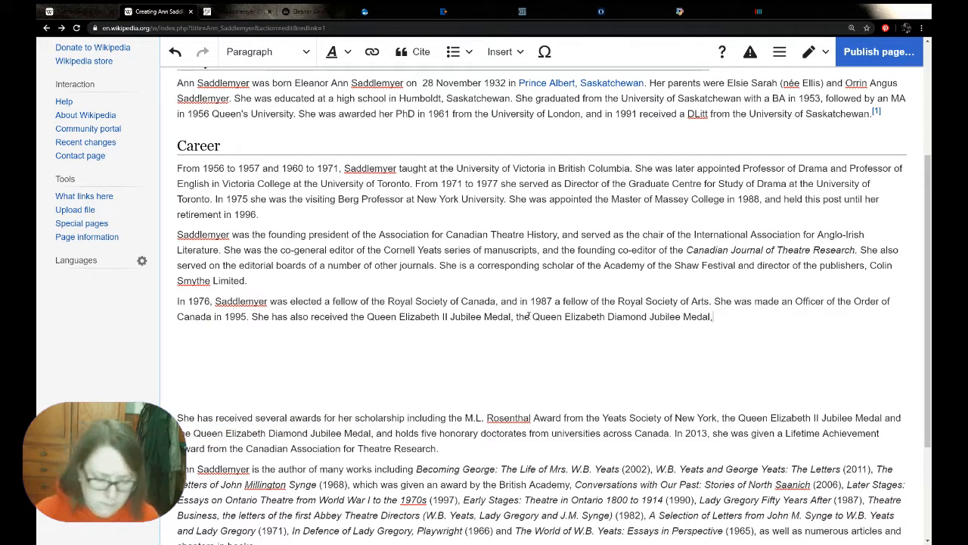
Complete the award list with "and the M.L. Rosenthal Award from the Yeats Society of New York"
{"action": "type", "text": "the"}
{"action": "left_click_drag", "start_coordinate": [464, 418], "coordinate": [717, 418]}
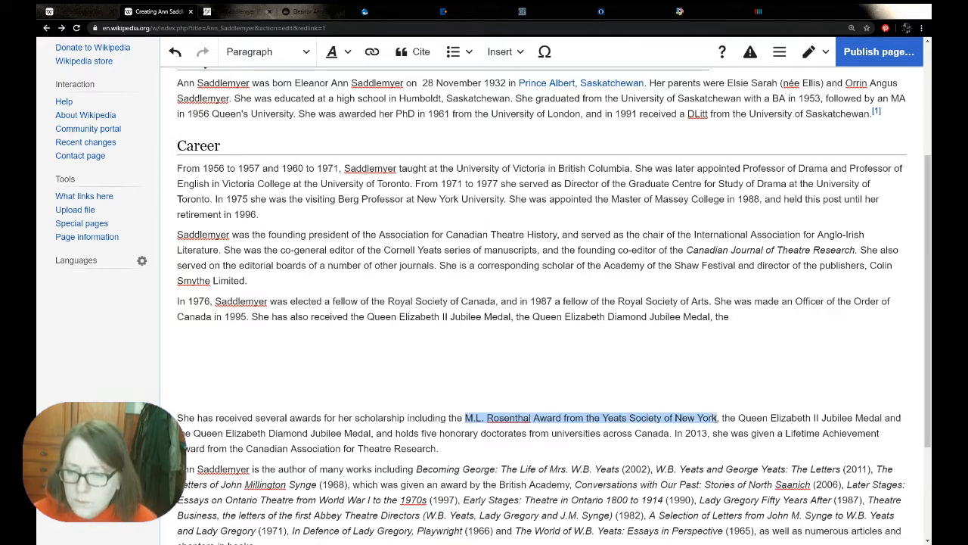
{"action": "left_click", "coordinate": [762, 321]}
{"action": "key", "text": "ctrl+v"}
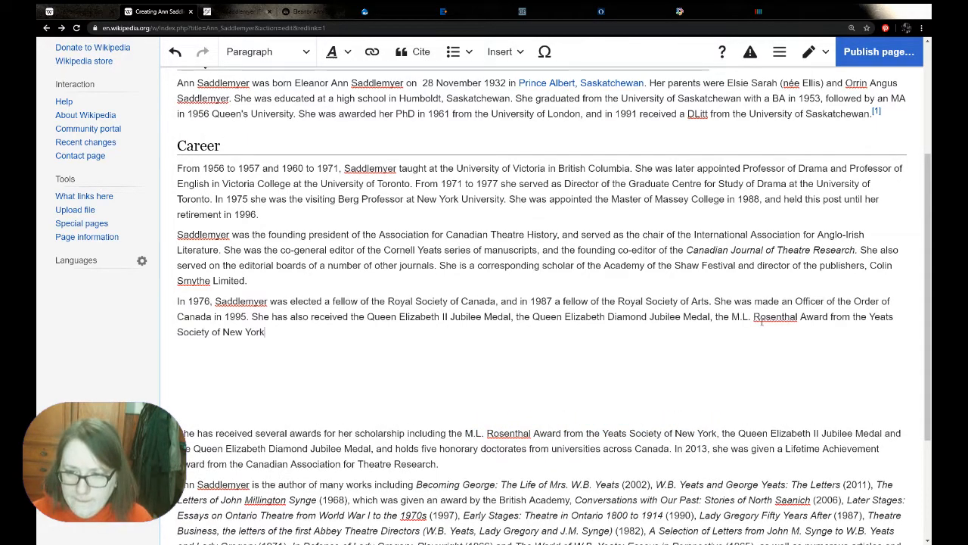
{"action": "left_click", "coordinate": [713, 316]}
{"action": "type", "text": "and "}
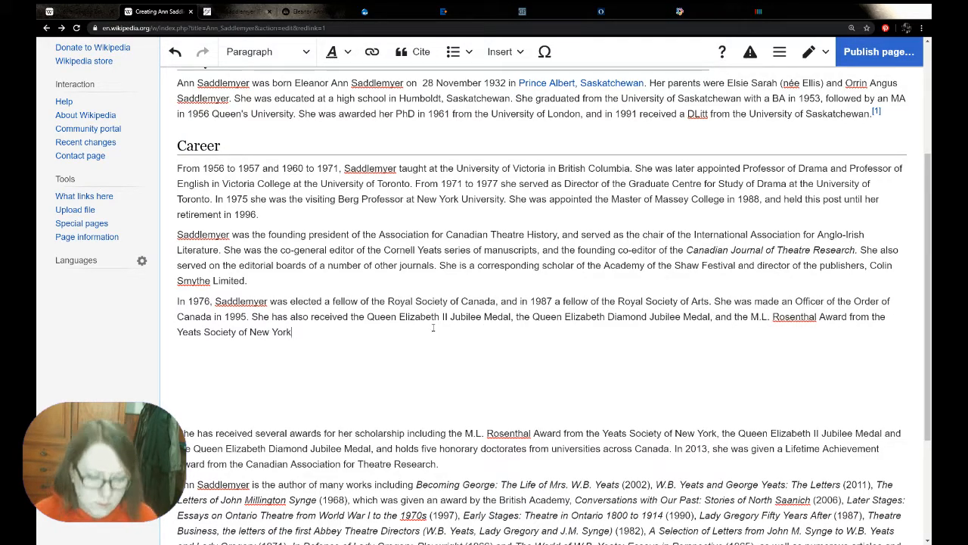
{"action": "type", "text": " She "}
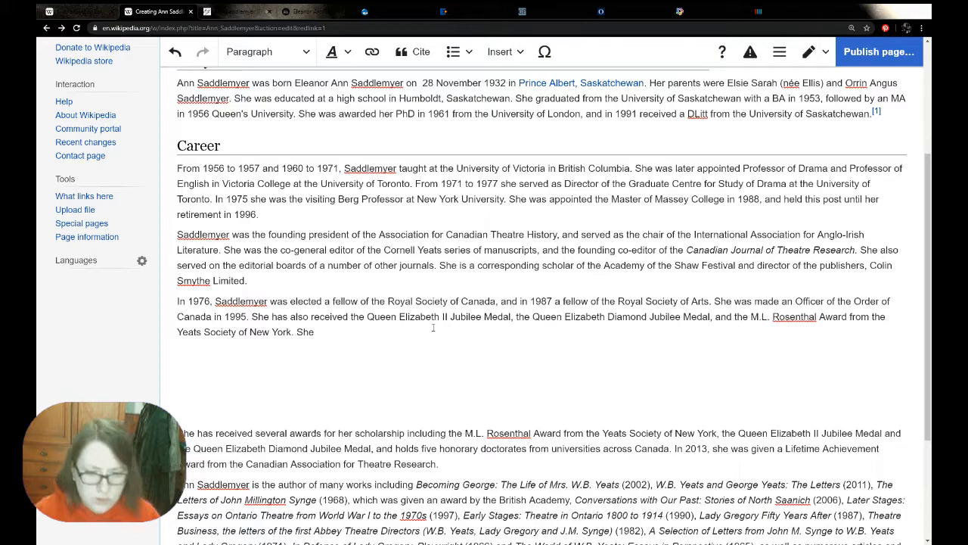
{"action": "type", "text": "ho"}
Start the next honours sentence with "She has been awarded five honorary doctorates", copying the award wording from the pasted biography
{"action": "key", "text": "BackSpace"}
{"action": "key", "text": "BackSpace"}
{"action": "type", "text": "has been"}
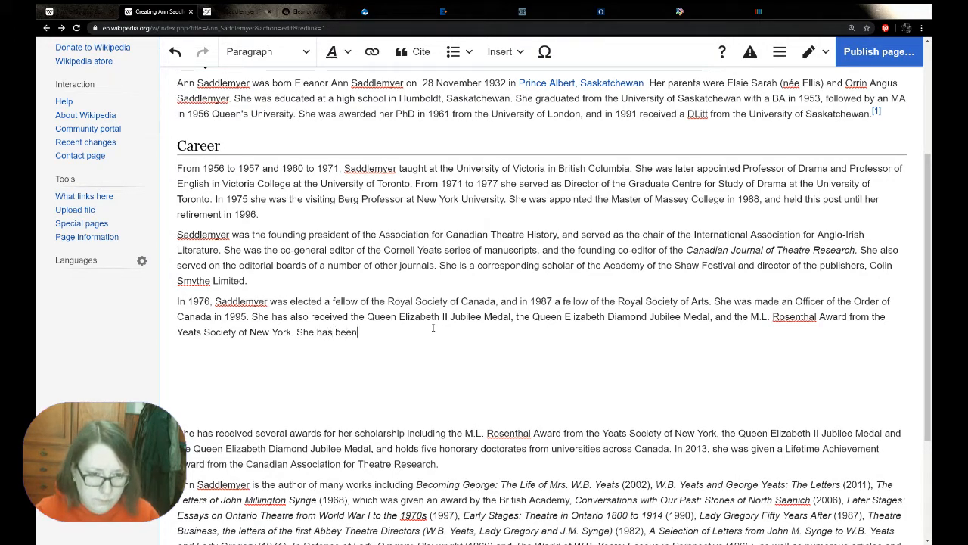
{"action": "type", "text": " awarded"}
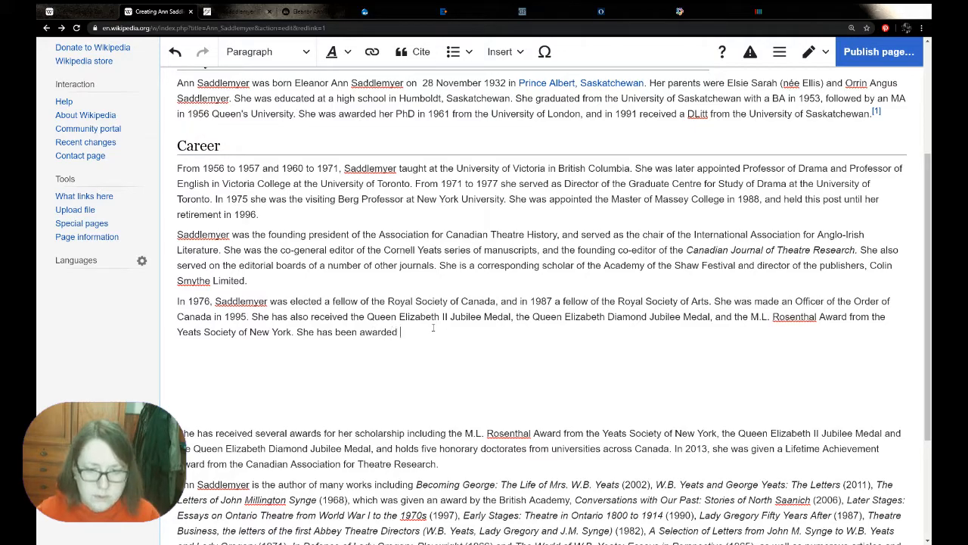
{"action": "left_click_drag", "start_coordinate": [422, 452], "coordinate": [528, 449]}
{"action": "key", "text": "ctrl+c"}
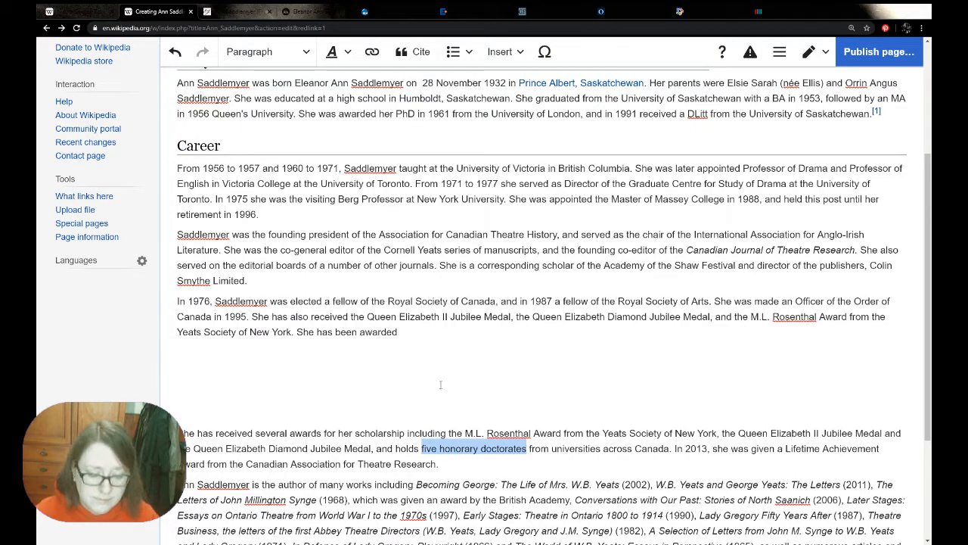
{"action": "left_click", "coordinate": [408, 331]}
{"action": "key", "text": "ctrl+v"}
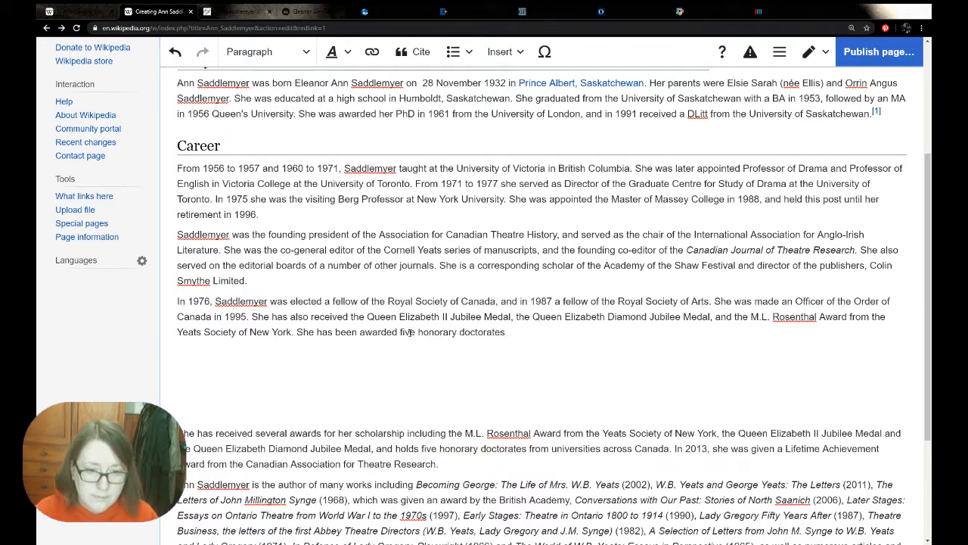
Finish the sentence with "from Canadian universities." and delete the matching awards sentence from the pasted biography
{"action": "type", "text": "from"}
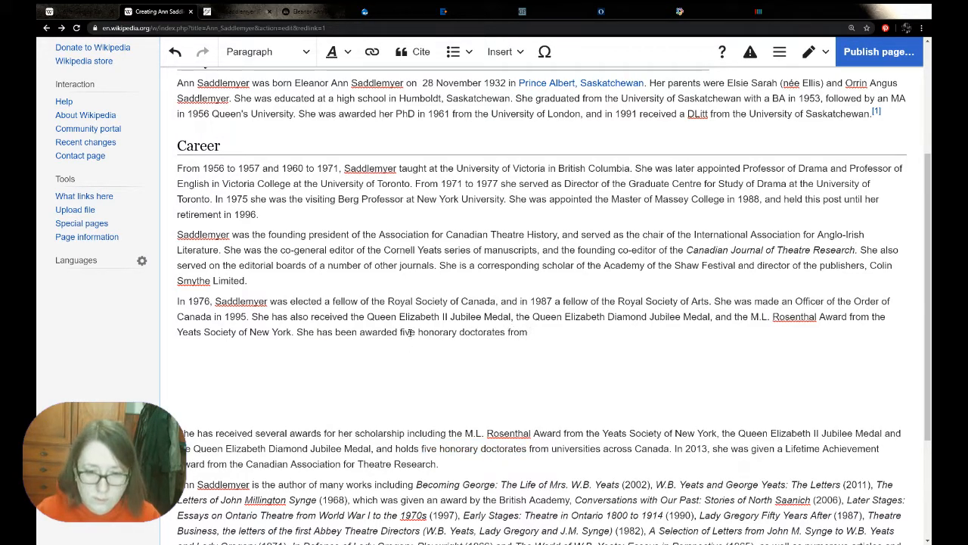
{"action": "type", "text": " Cana"}
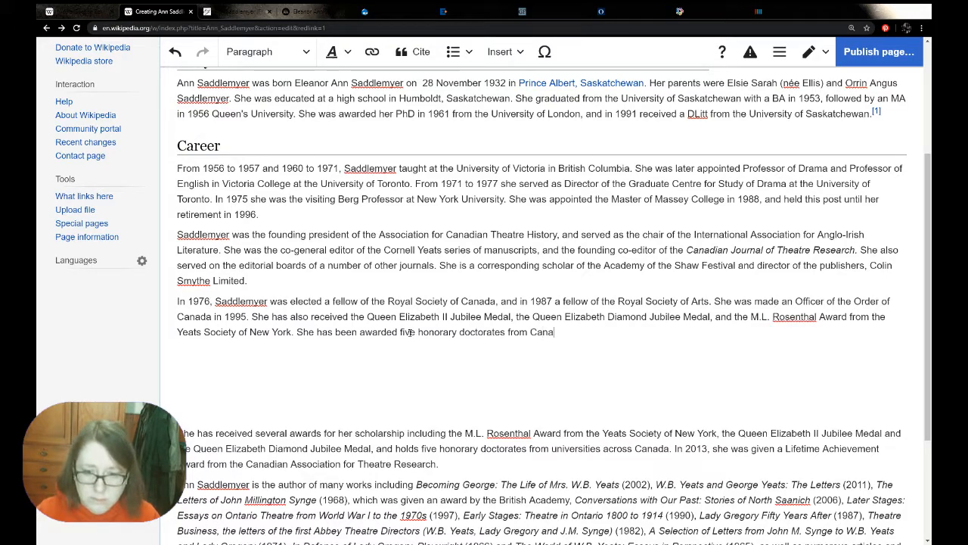
{"action": "type", "text": "dian universities."}
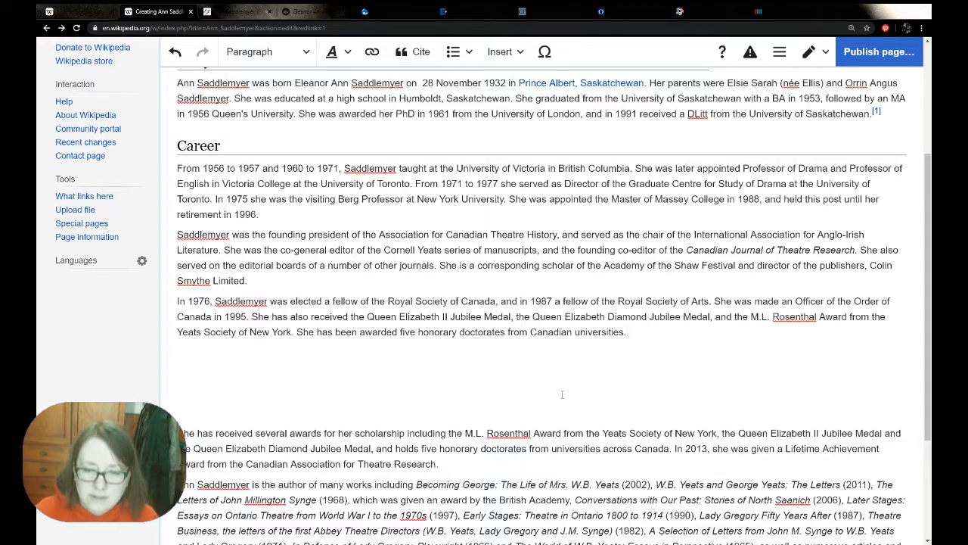
{"action": "left_click_drag", "start_coordinate": [674, 448], "coordinate": [178, 433]}
{"action": "key", "text": "BackSpace"}
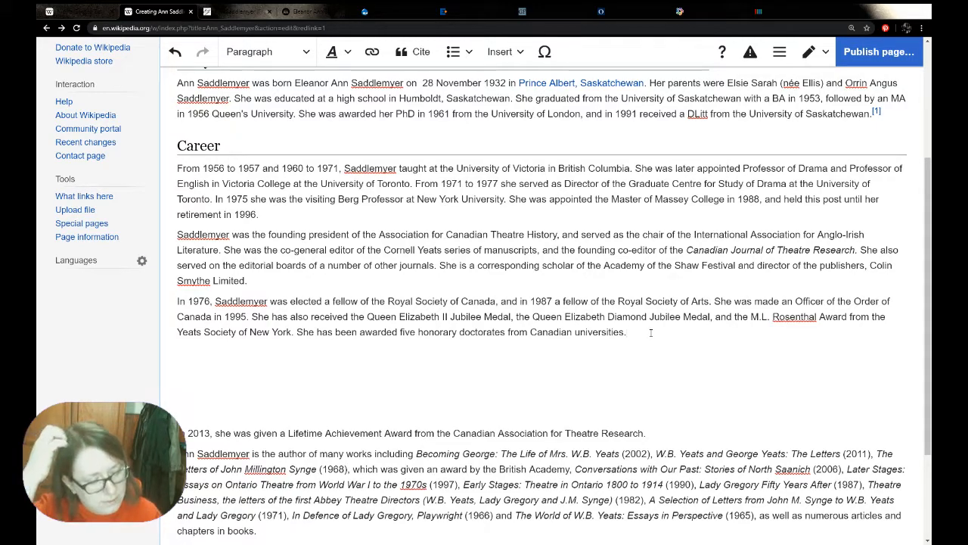
Begin another sentence at the end of the honours paragraph with "She received a"
{"action": "left_click", "coordinate": [651, 333]}
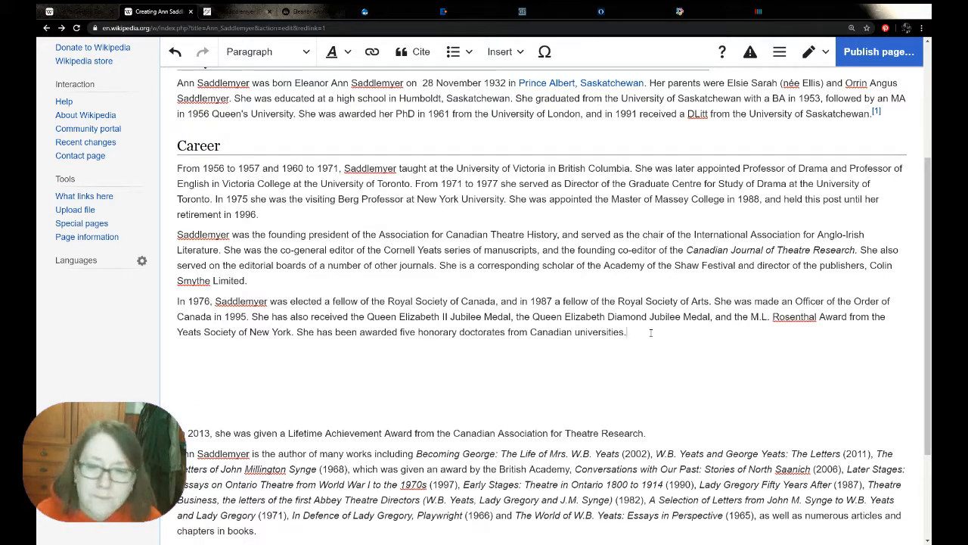
{"action": "type", "text": "She was"}
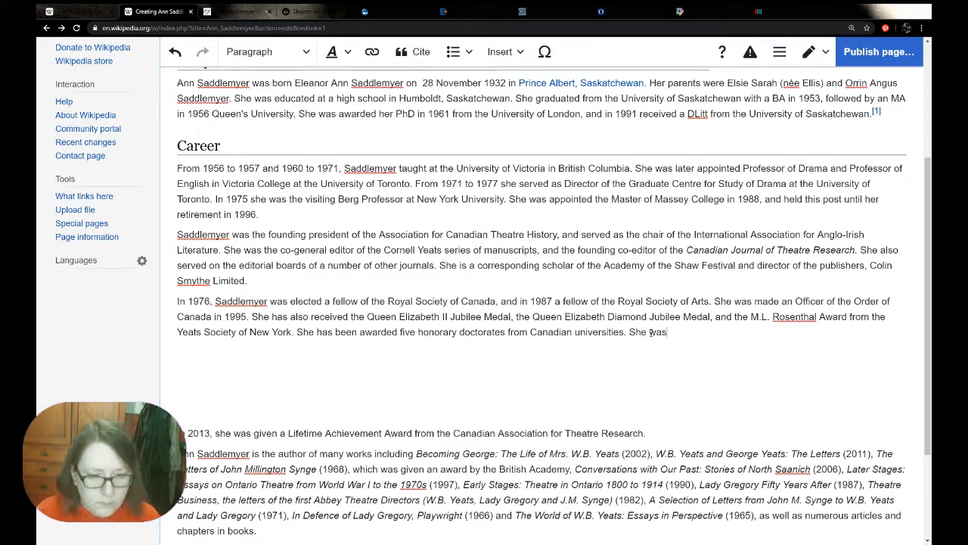
{"action": "type", "text": " awa"}
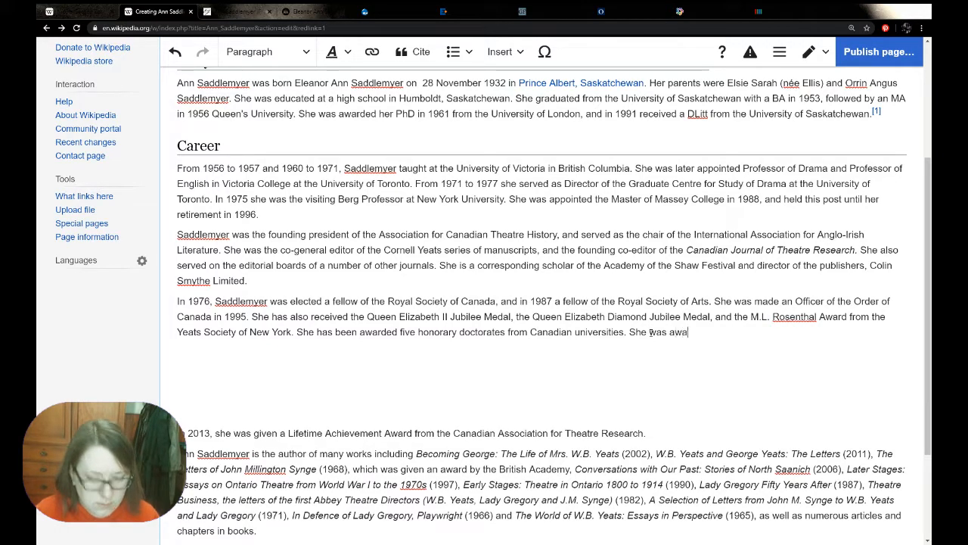
{"action": "key", "text": "BackSpace"}
{"action": "key", "text": "BackSpace"}
{"action": "key", "text": "BackSpace"}
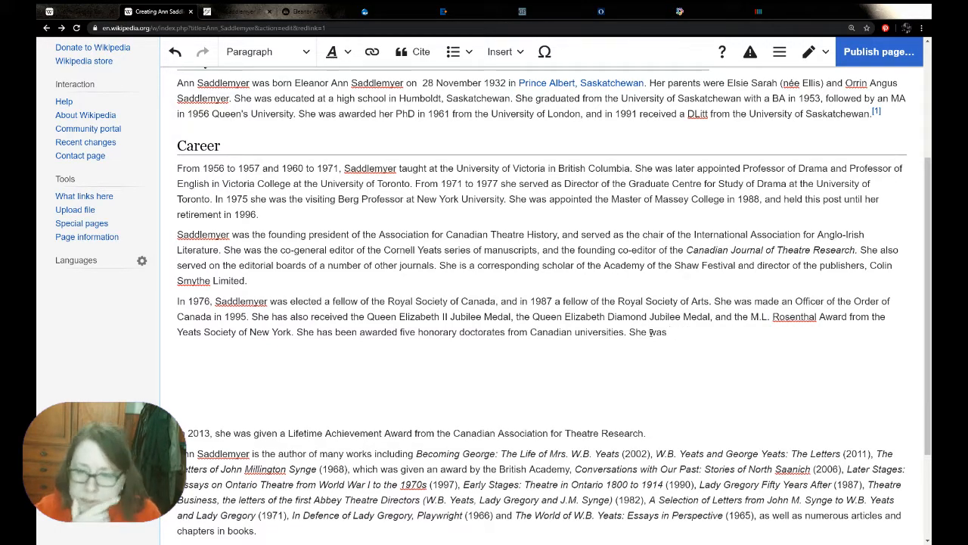
{"action": "key", "text": "BackSpace"}
{"action": "key", "text": "BackSpace"}
{"action": "key", "text": "BackSpace"}
{"action": "key", "text": "BackSpace"}
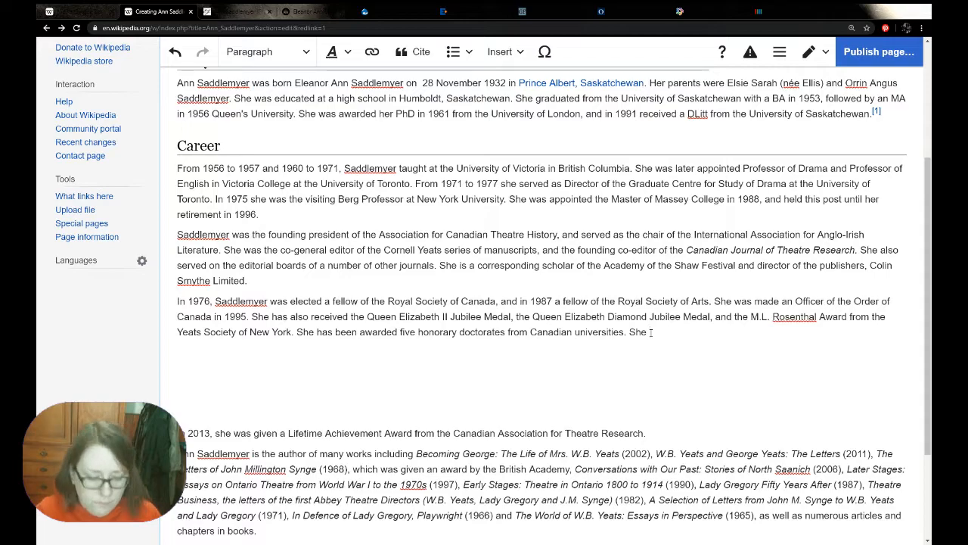
{"action": "type", "text": "received "}
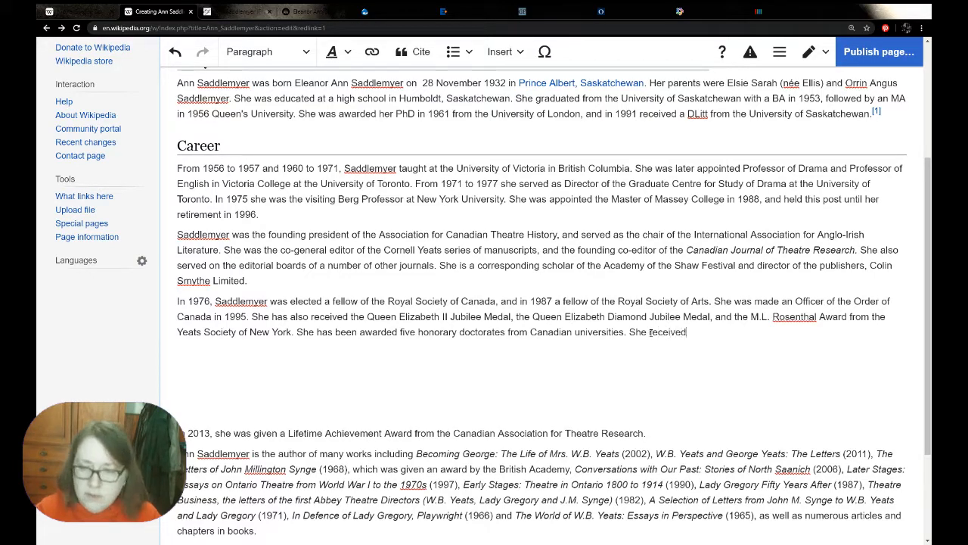
{"action": "type", "text": "a"}
Complete the sentence with "Lifetime Achievement Award from the Canadian Association for Theatre Research", copied from the pasted biography, and add "in 2013."
{"action": "left_click_drag", "start_coordinate": [287, 434], "coordinate": [644, 435]}
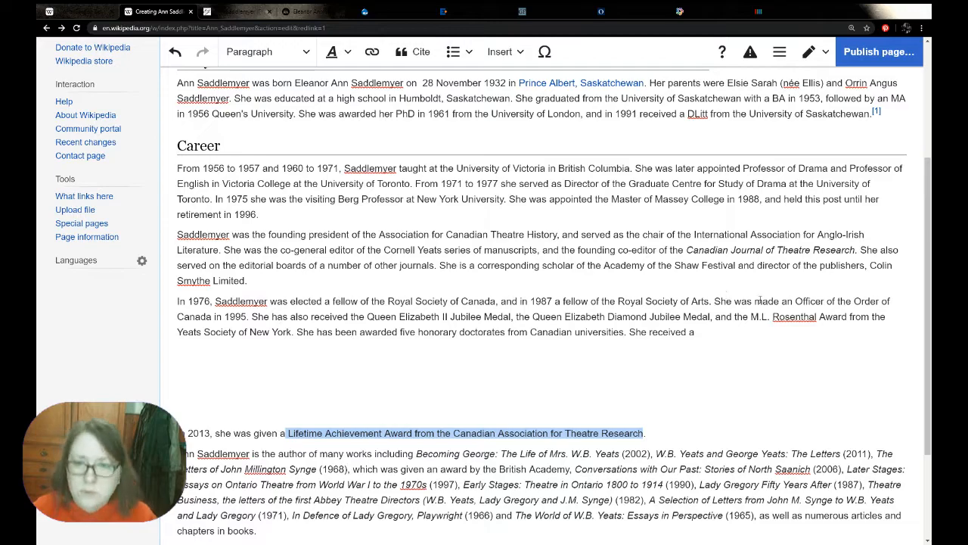
{"action": "left_click", "coordinate": [719, 332]}
{"action": "key", "text": "ctrl+v"}
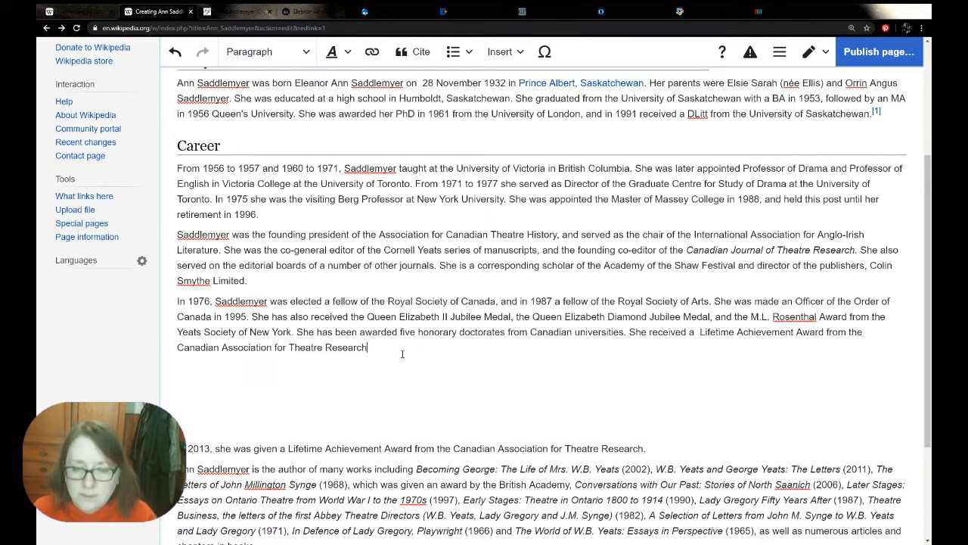
{"action": "type", "text": "in 2013."}
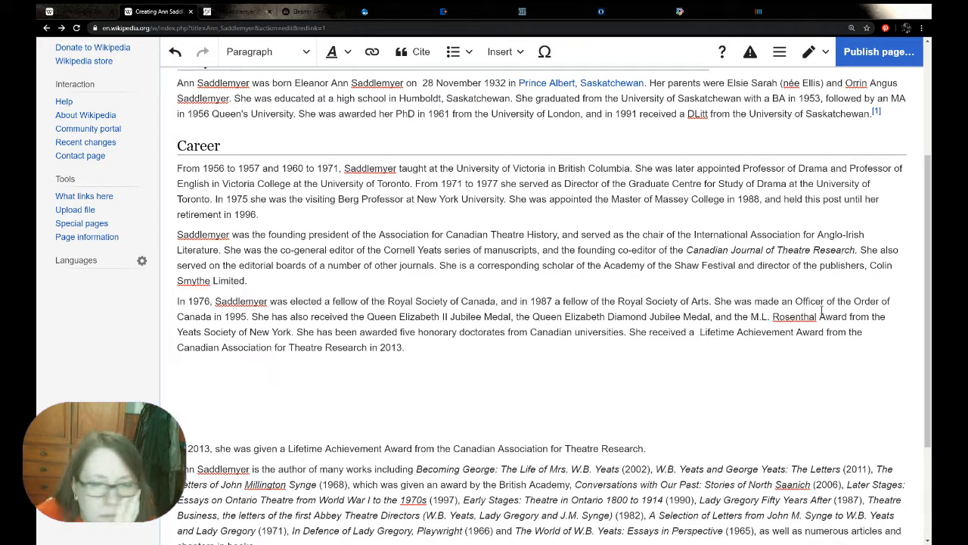
Check for a Wikipedia article that the phrase "Canadian Association for Theatre Research" in the honours paragraph could link to
{"action": "left_click", "coordinate": [179, 348]}
{"action": "left_click_drag", "start_coordinate": [180, 347], "coordinate": [368, 346]}
{"action": "left_click", "coordinate": [371, 51]}
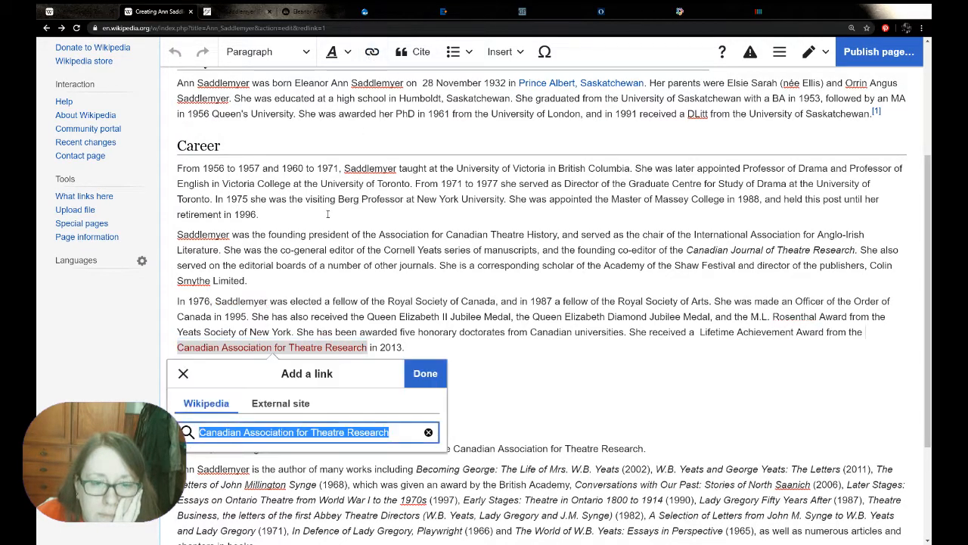
{"action": "left_click", "coordinate": [183, 373]}
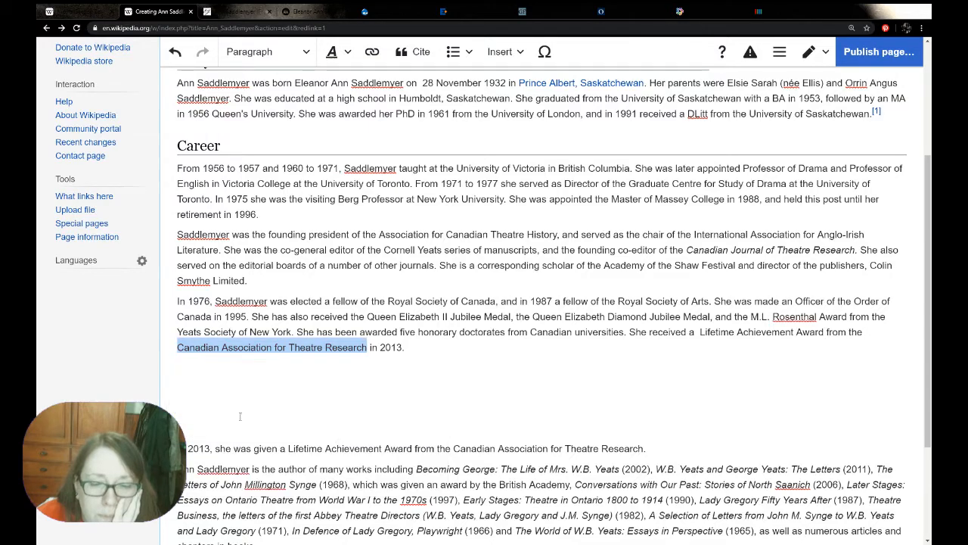
Delete the pasted biography's sentence about the 2013 Lifetime Achievement Award
{"action": "triple_click", "coordinate": [294, 448]}
{"action": "key", "text": "BackSpace"}
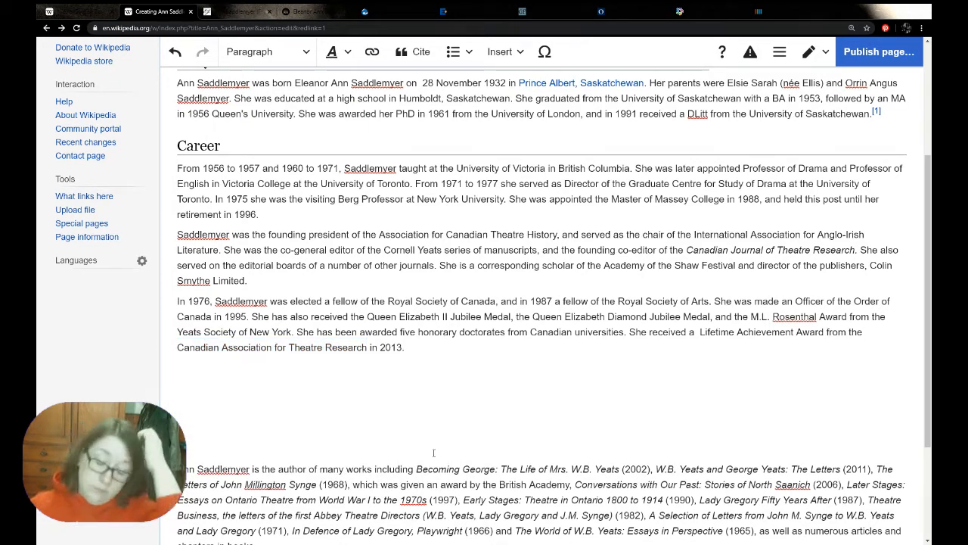
Start a new section title below the honours paragraph with "Bib"
{"action": "scroll", "coordinate": [236, 393], "scroll_direction": "down", "scroll_amount": 1}
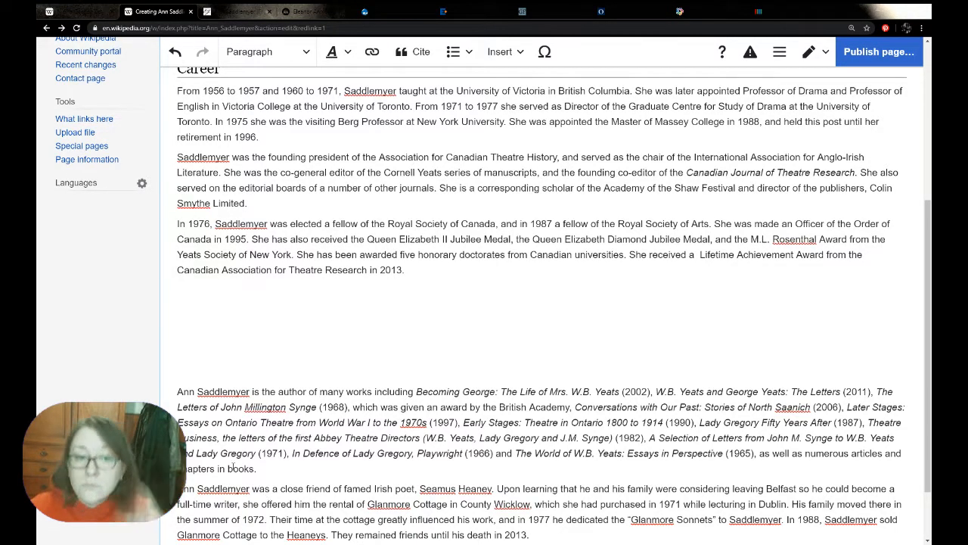
{"action": "scroll", "coordinate": [409, 189], "scroll_direction": "up", "scroll_amount": 4}
{"action": "scroll", "coordinate": [409, 192], "scroll_direction": "down", "scroll_amount": 4}
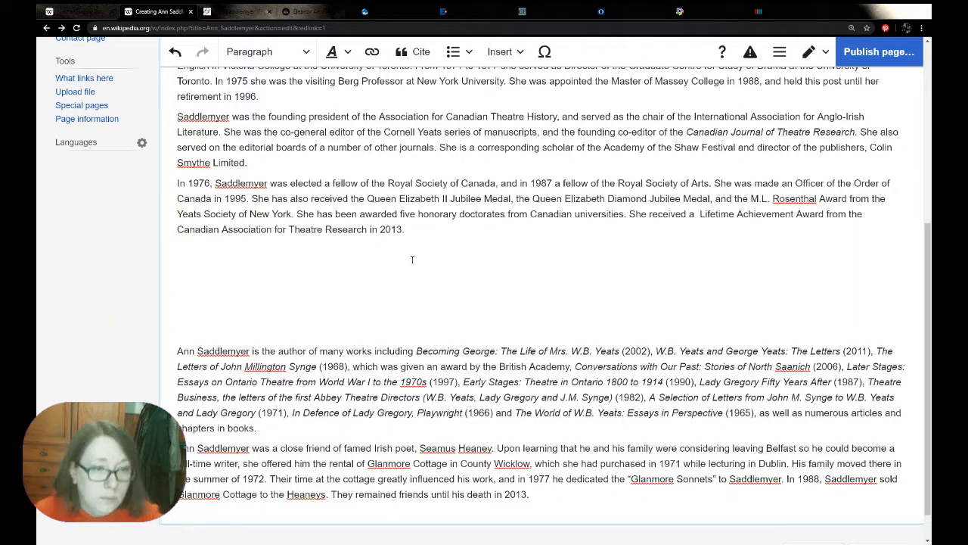
{"action": "type", "text": "Bib"}
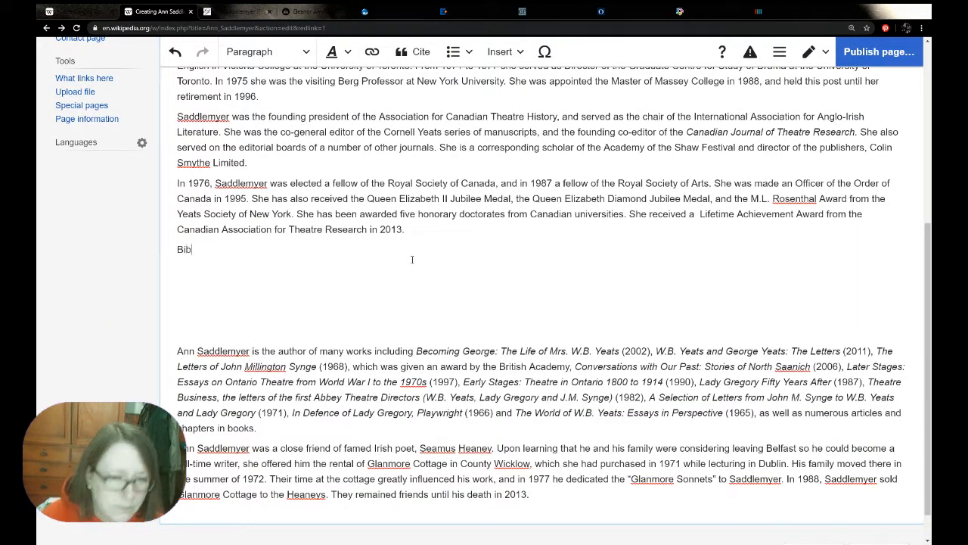
Switch to the Nicola Gordon Bowe article and copy its "Selected publications" section title
{"action": "left_click", "coordinate": [38, 11]}
{"action": "scroll", "coordinate": [465, 423], "scroll_direction": "down", "scroll_amount": 6}
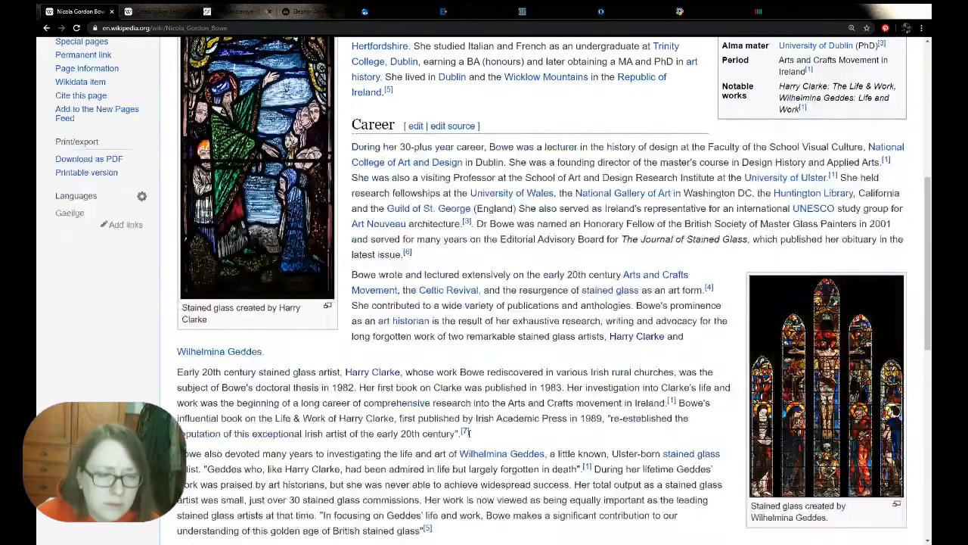
{"action": "scroll", "coordinate": [469, 434], "scroll_direction": "down", "scroll_amount": 2}
{"action": "scroll", "coordinate": [469, 435], "scroll_direction": "down", "scroll_amount": 2}
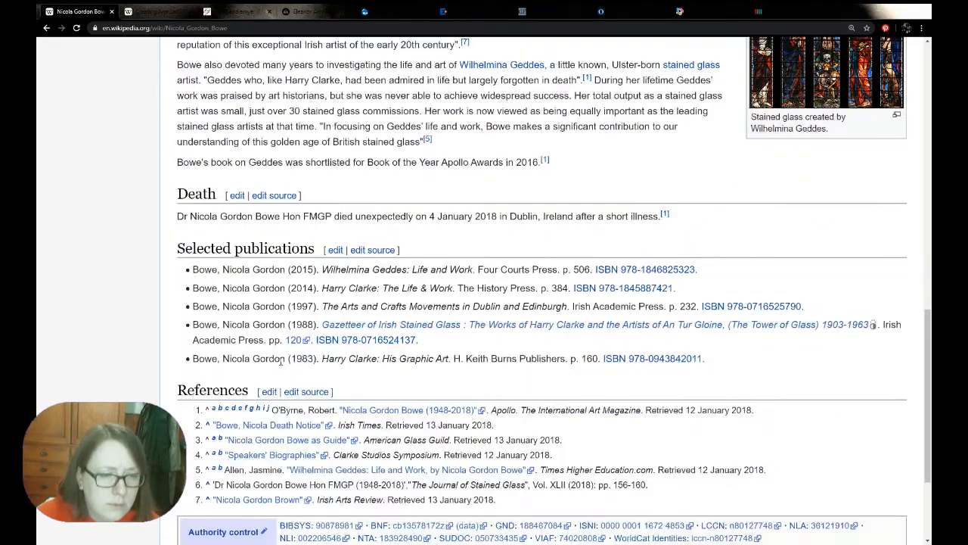
{"action": "left_click_drag", "start_coordinate": [316, 251], "coordinate": [174, 245]}
{"action": "key", "text": "ctrl+c"}
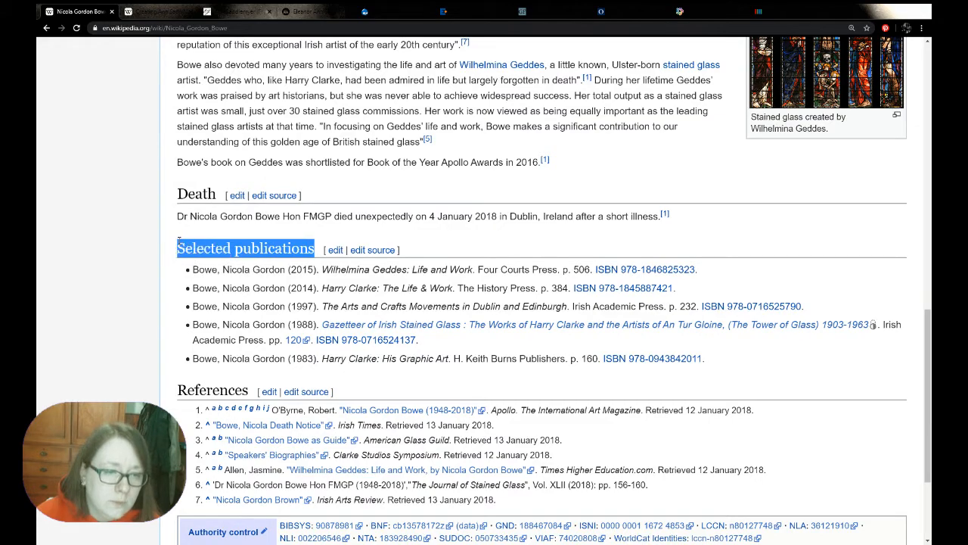
Return to the Ann Saddlemyer draft and replace "Bib" with "Selected publications", followed by a new line
{"action": "key", "text": "ctrl+Tab"}
{"action": "key", "text": "BackSpace"}
{"action": "key", "text": "BackSpace"}
{"action": "key", "text": "BackSpace"}
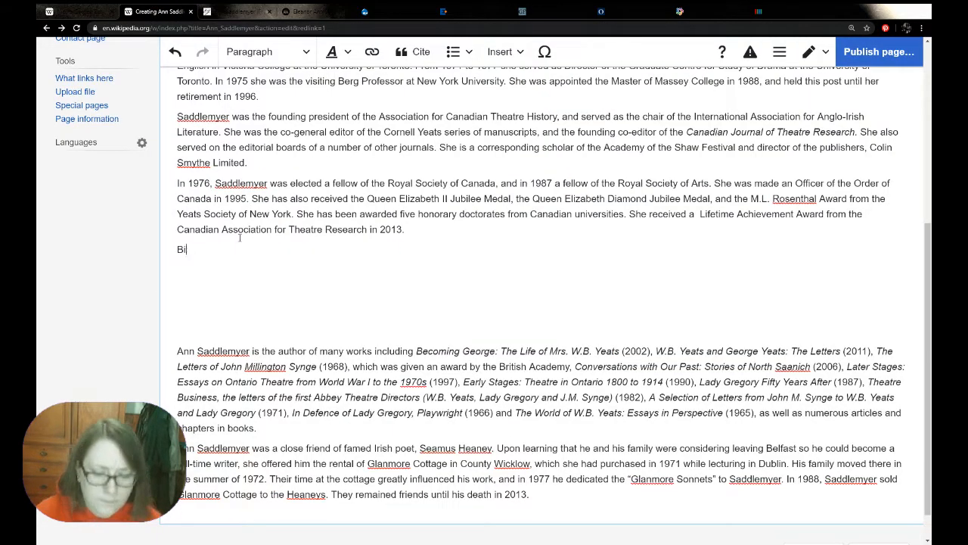
{"action": "key", "text": "ctrl+v"}
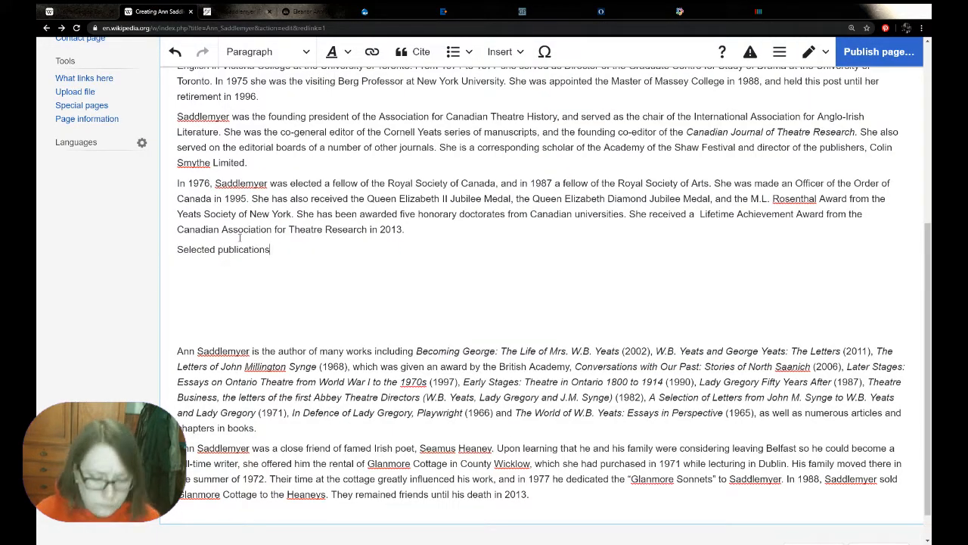
{"action": "key", "text": "Return"}
Format the "Selected publications" line as a Heading and place the cursor on the empty line beneath it
{"action": "double_click", "coordinate": [200, 250]}
{"action": "left_click", "coordinate": [200, 250]}
{"action": "double_click", "coordinate": [199, 251]}
{"action": "left_click", "coordinate": [197, 250]}
{"action": "left_click_drag", "start_coordinate": [274, 259], "coordinate": [176, 250]}
{"action": "left_click", "coordinate": [269, 51]}
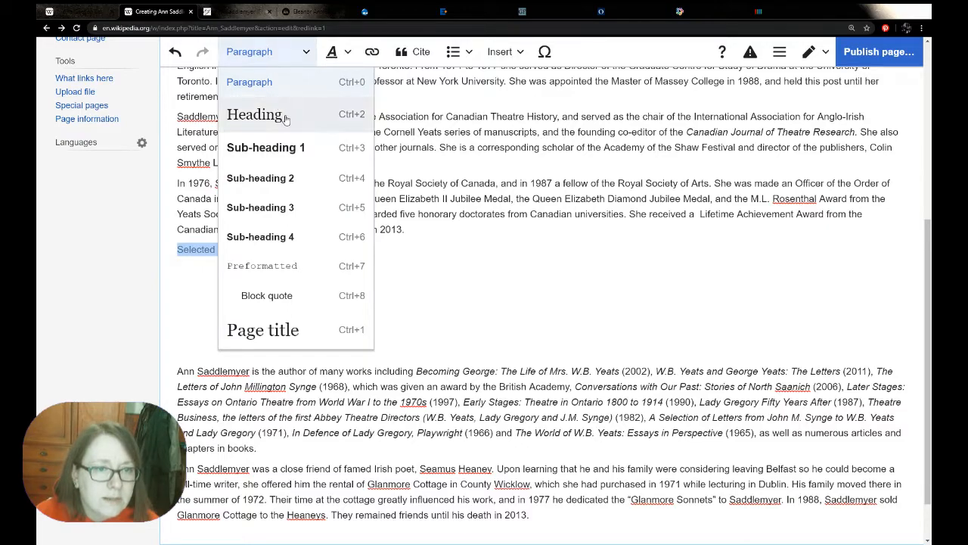
{"action": "left_click", "coordinate": [255, 113]}
{"action": "left_click", "coordinate": [245, 301]}
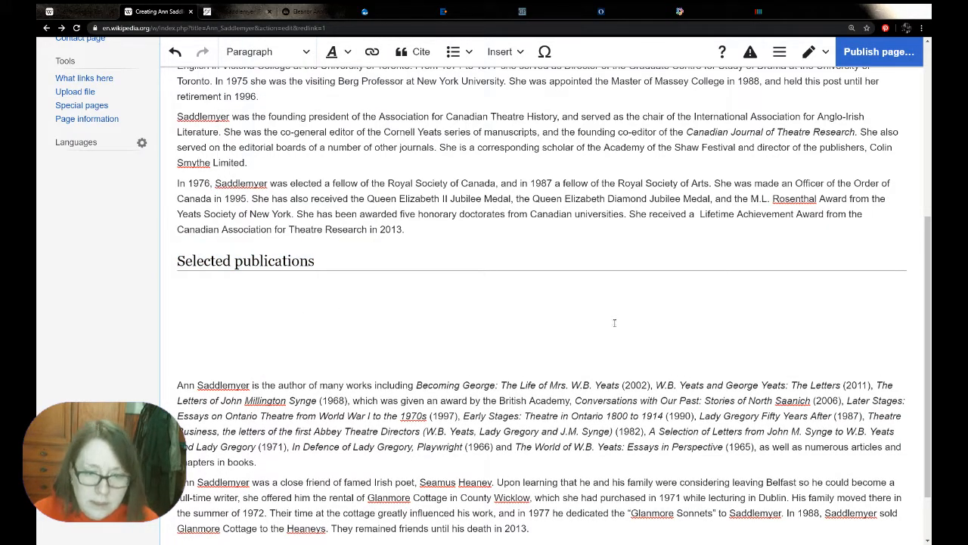
Start a bulleted list under Selected publications with "The World of W.B. Yeats: Essays in Perspective (1965)", copied from the pasted biography
{"action": "scroll", "coordinate": [614, 323], "scroll_direction": "down", "scroll_amount": 2}
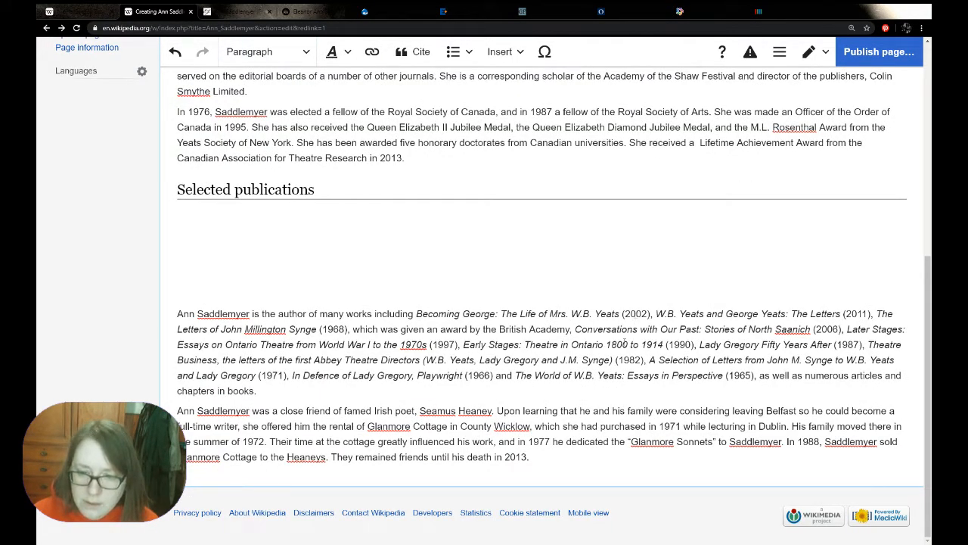
{"action": "left_click_drag", "start_coordinate": [519, 371], "coordinate": [754, 375]}
{"action": "key", "text": "ctrl+c"}
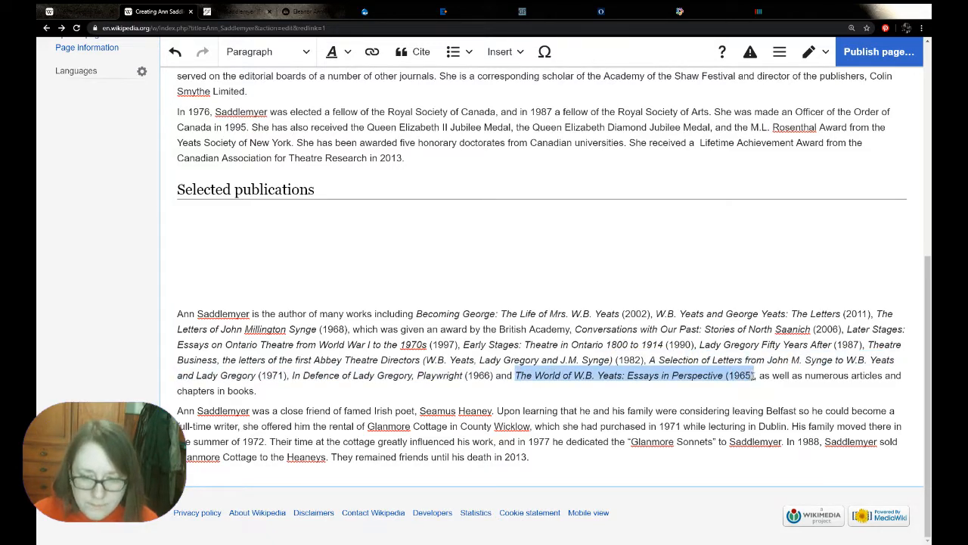
{"action": "left_click", "coordinate": [340, 230]}
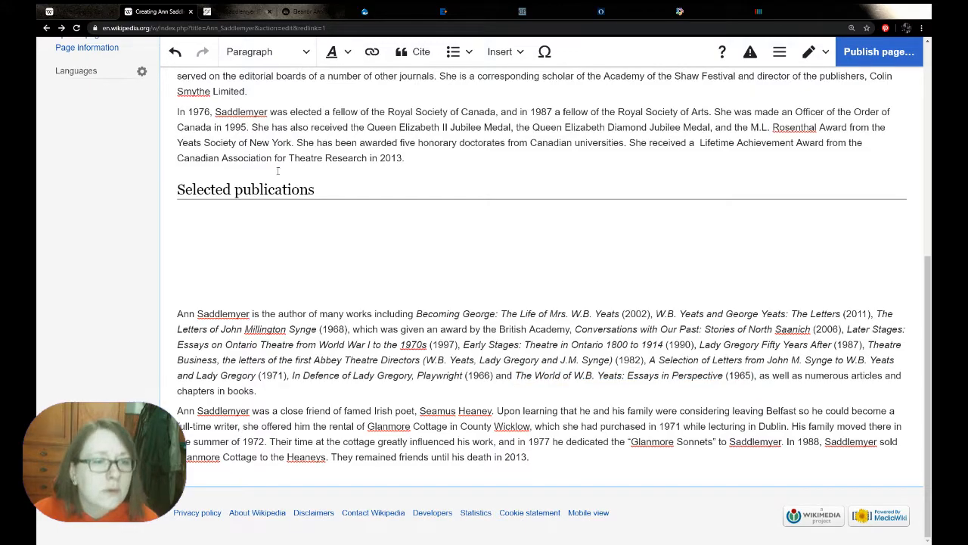
{"action": "left_click", "coordinate": [456, 50]}
{"action": "left_click", "coordinate": [463, 79]}
{"action": "key", "text": "ctrl+v"}
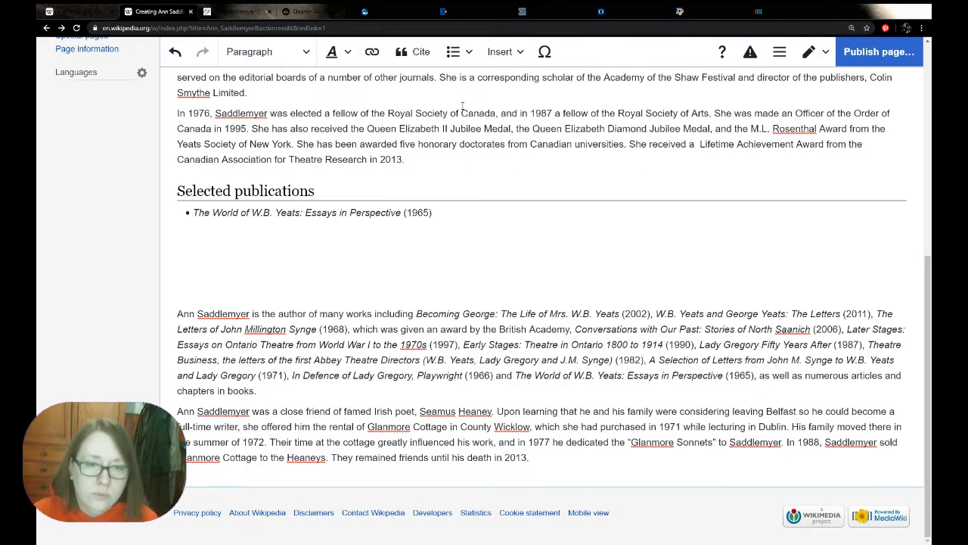
Add a second bullet, "In Defence of Lady Gregory, Playwright (1966)", to Selected publications, copied from the pasted biography
{"action": "key", "text": "Return"}
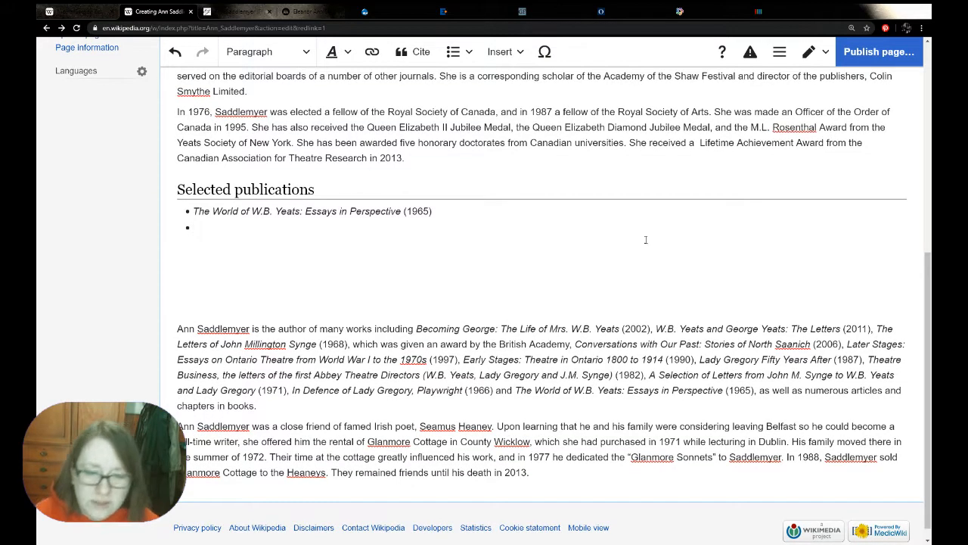
{"action": "left_click_drag", "start_coordinate": [494, 391], "coordinate": [293, 388]}
{"action": "key", "text": "ctrl+c"}
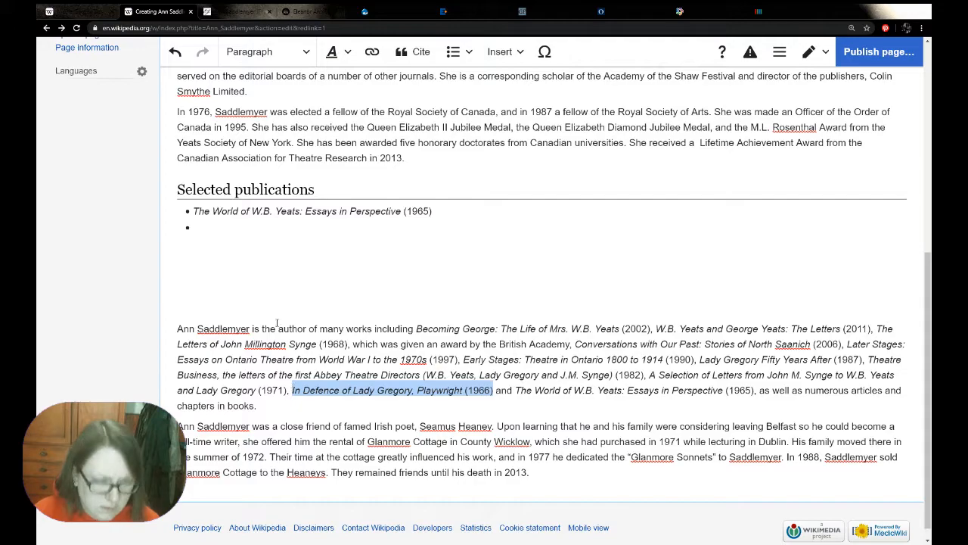
{"action": "left_click", "coordinate": [232, 237]}
{"action": "key", "text": "ctrl+v"}
{"action": "key", "text": "Return"}
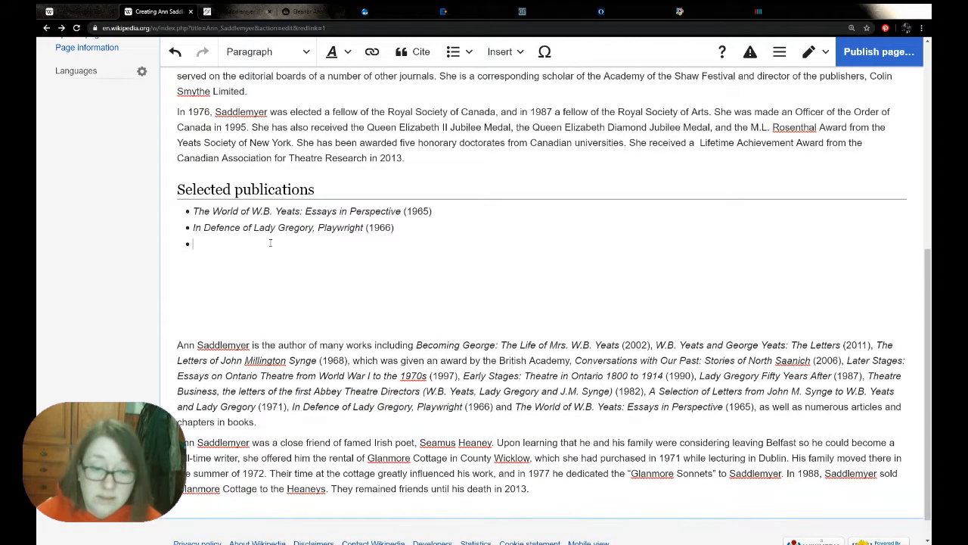
Add the bullet "A Selection of Letters from John M. Synge to W.B. Yeats and Lady Gregory (1971)", copied from the biography text
{"action": "mouse_move", "coordinate": [649, 390]}
{"action": "left_mouse_down"}
{"action": "mouse_move", "coordinate": [332, 442]}
{"action": "mouse_move", "coordinate": [285, 406]}
{"action": "mouse_move", "coordinate": [649, 391]}
{"action": "left_mouse_up"}
{"action": "key", "text": "ctrl+c"}
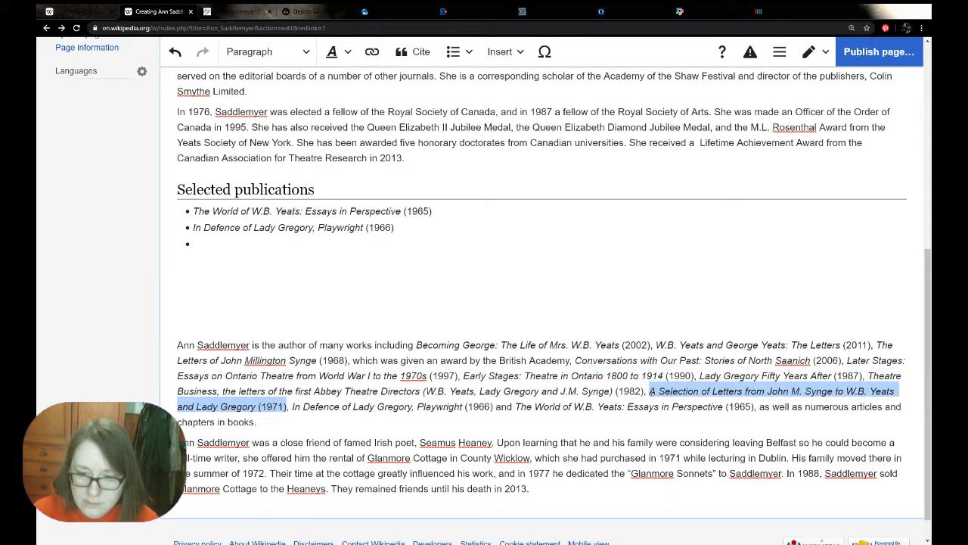
{"action": "left_click", "coordinate": [276, 241]}
{"action": "key", "text": "ctrl+v"}
{"action": "key", "text": "Return"}
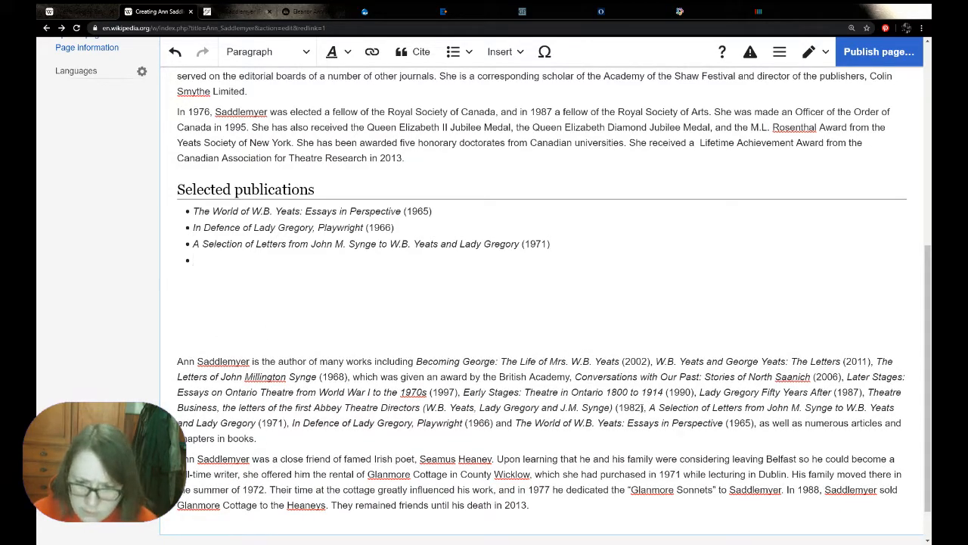
Add the bullet "Theatre Business, the letters of the first Abbey Theatre Directors (W.B. Yeats, Lady Gregory and J.M. Synge) (1982)" from the biography
{"action": "left_click_drag", "start_coordinate": [645, 407], "coordinate": [221, 407]}
{"action": "key", "text": "ctrl+c"}
{"action": "left_click", "coordinate": [214, 257]}
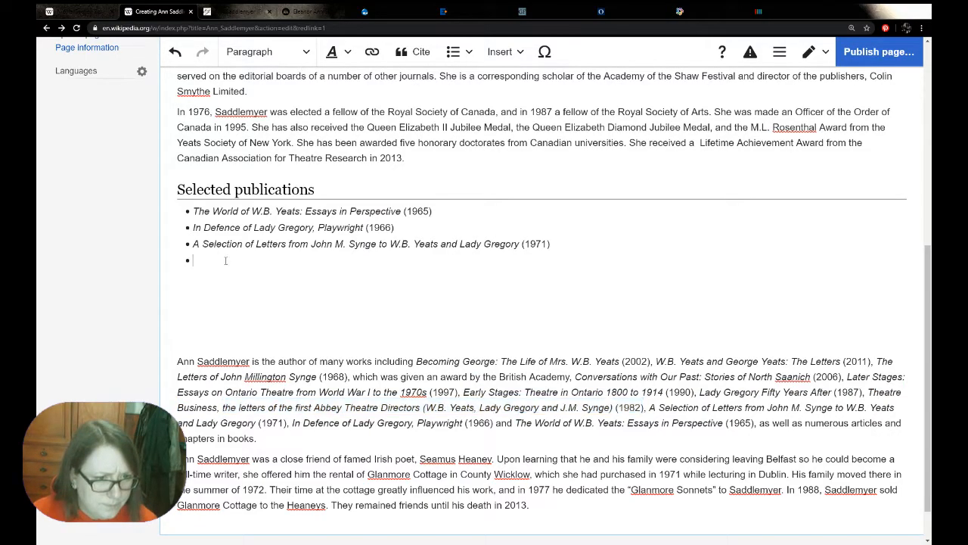
{"action": "key", "text": "ctrl+v"}
{"action": "key", "text": "Return"}
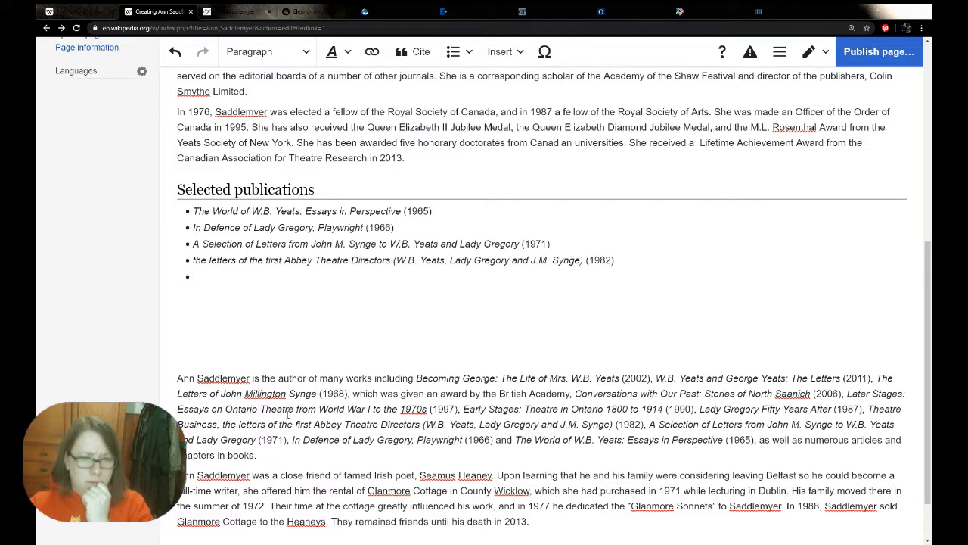
{"action": "left_click_drag", "start_coordinate": [223, 423], "coordinate": [865, 416]}
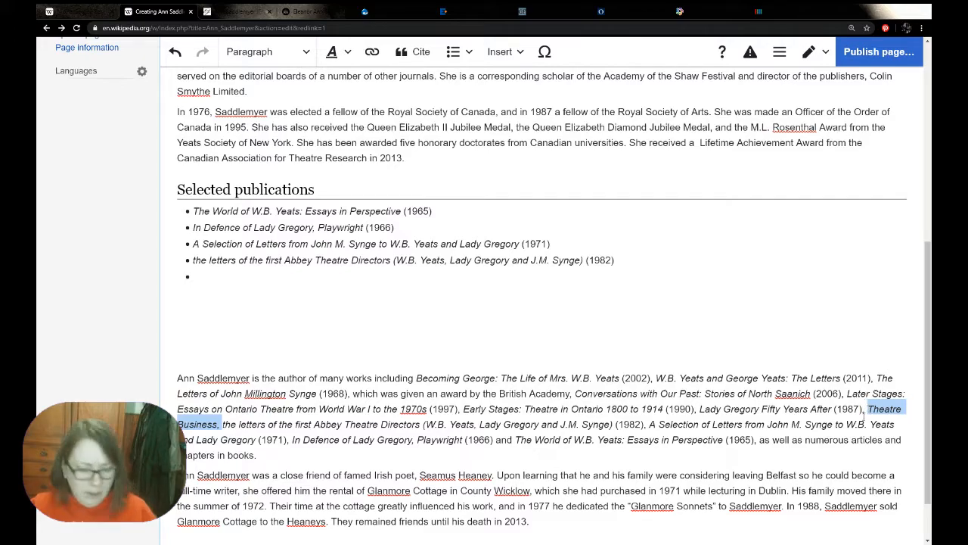
{"action": "left_click", "coordinate": [195, 261]}
{"action": "key", "text": "ctrl+v"}
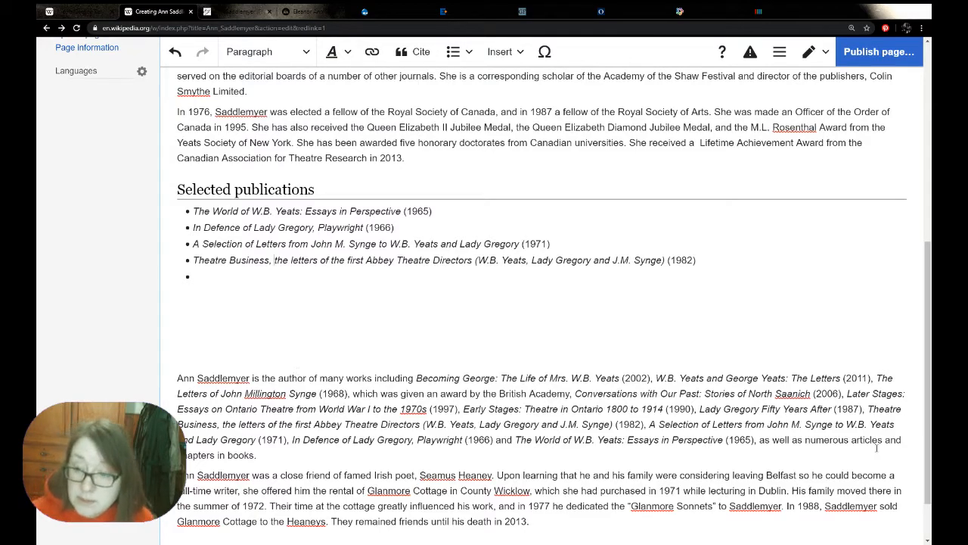
Copy "Lady Gregory Fifty Years After (1987)" from the biography into the empty bullet and start another bullet below it
{"action": "left_click_drag", "start_coordinate": [862, 408], "coordinate": [690, 403]}
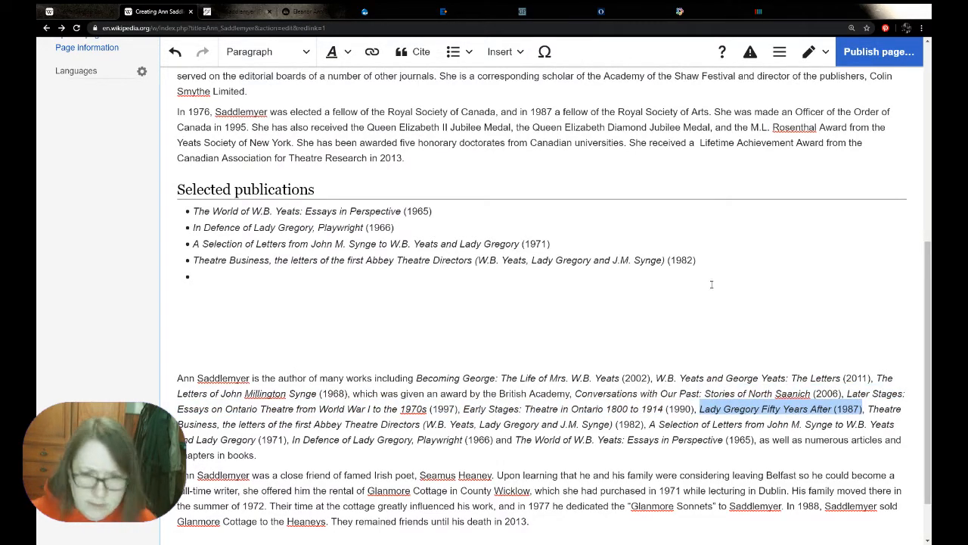
{"action": "left_click", "coordinate": [196, 278]}
{"action": "key", "text": "ctrl+v"}
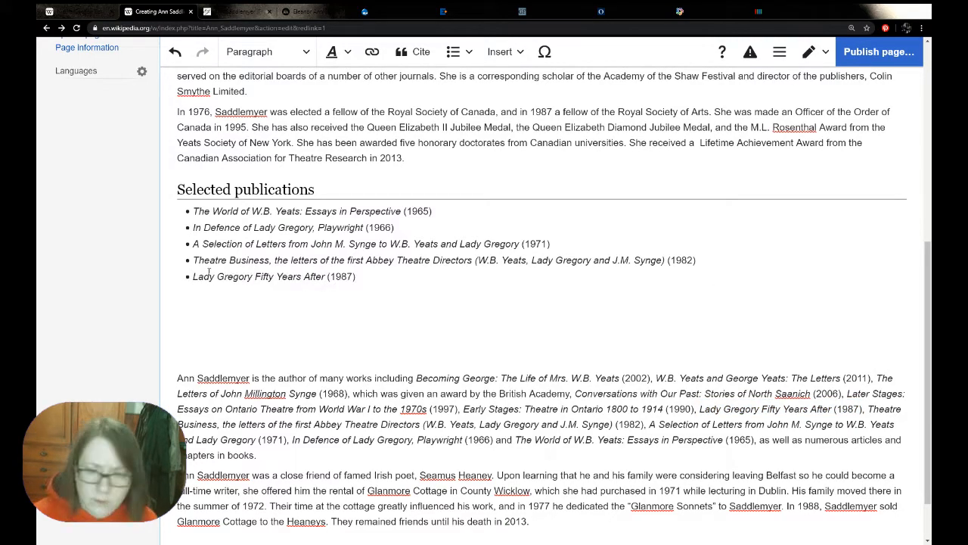
{"action": "key", "text": "Return"}
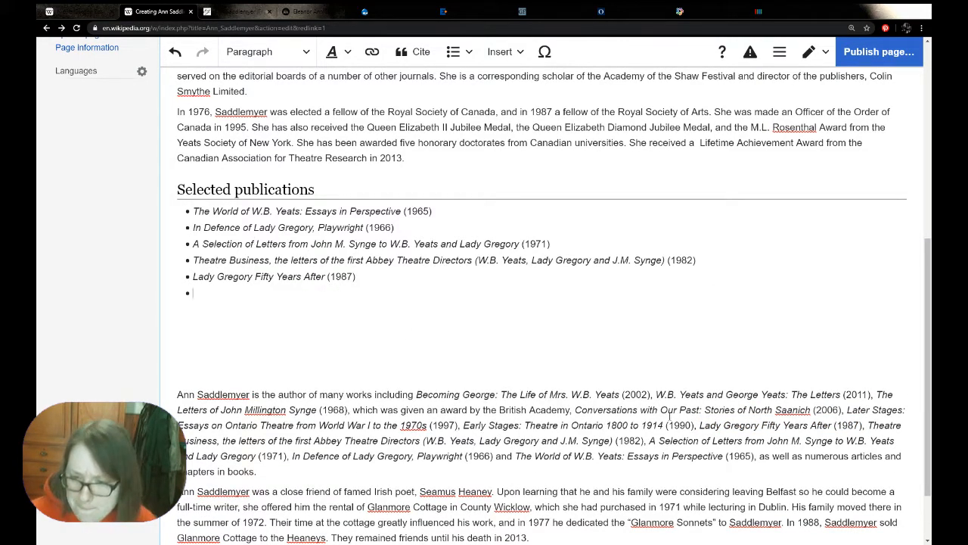
Add "Early Stages: Theatre in Ontario 1800 to 1914 (1990)" from the biography as the next publication bullet
{"action": "left_click_drag", "start_coordinate": [694, 425], "coordinate": [464, 425]}
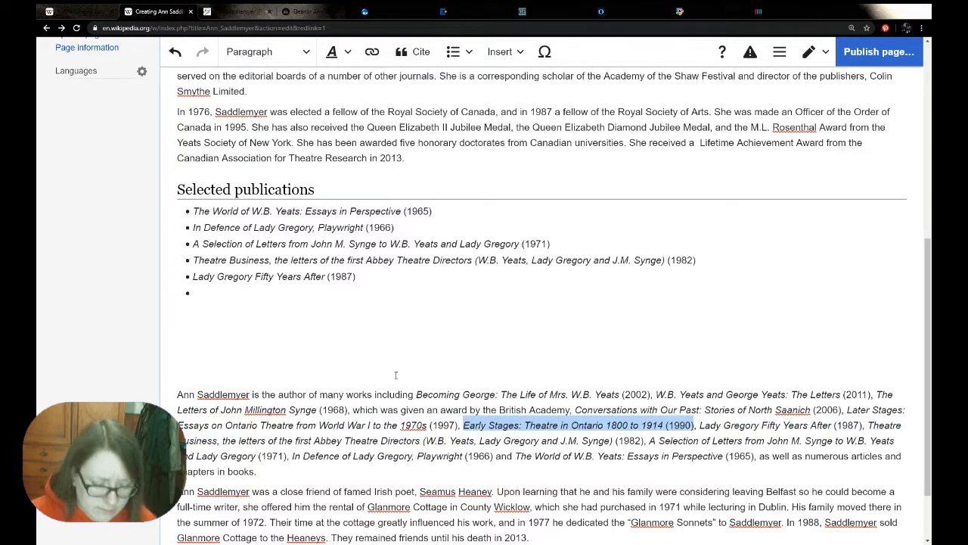
{"action": "left_click", "coordinate": [229, 288]}
{"action": "key", "text": "ctrl+v"}
{"action": "key", "text": "Return"}
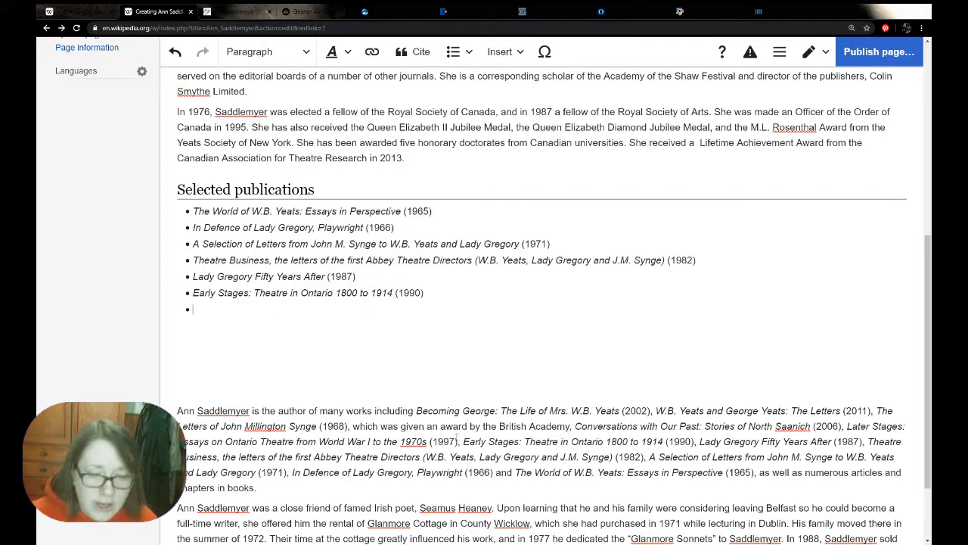
Add "Later Stages: Essays on Ontario Theatre from World War I to the 1970s (1997)" from the biography as the next bullet
{"action": "left_click_drag", "start_coordinate": [459, 441], "coordinate": [848, 424]}
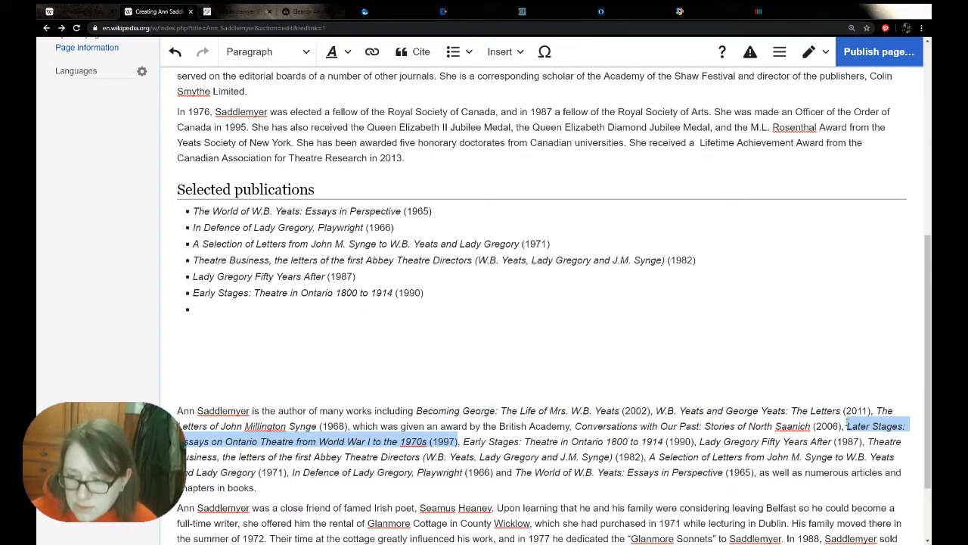
{"action": "left_click", "coordinate": [289, 306]}
{"action": "key", "text": "ctrl+v"}
{"action": "key", "text": "Return"}
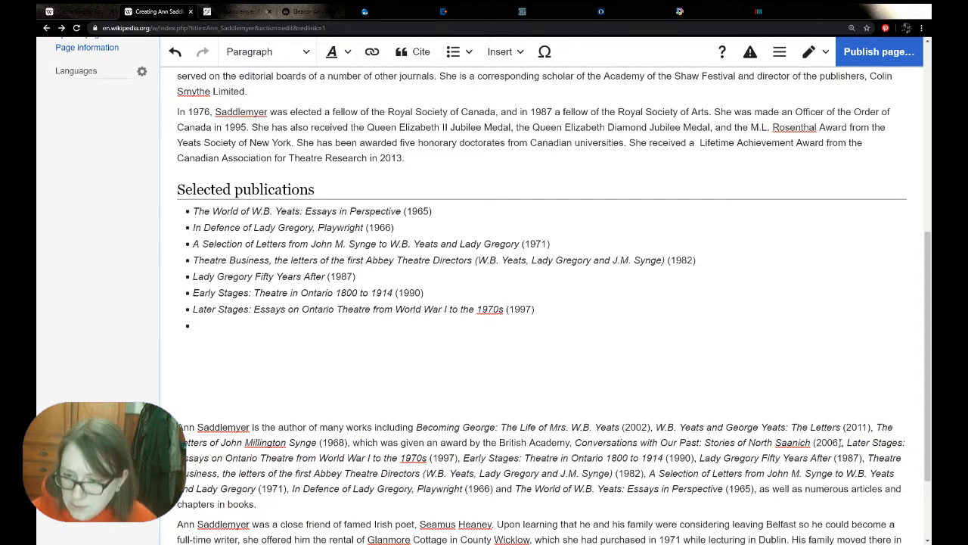
Add "Conversations with Our Past: Stories of North Saanich (2006)" from the biography to the end of the publications list
{"action": "left_click_drag", "start_coordinate": [841, 442], "coordinate": [574, 440]}
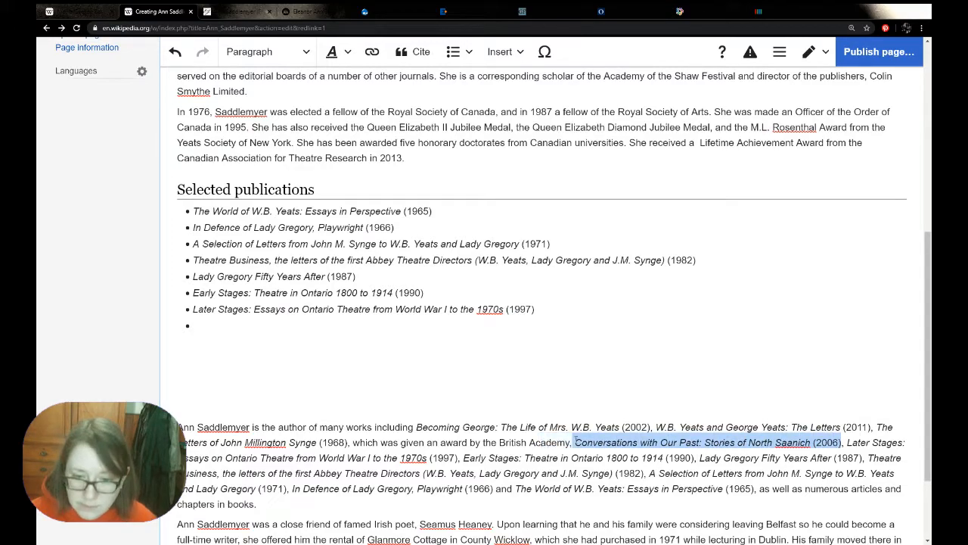
{"action": "left_click", "coordinate": [245, 328]}
{"action": "key", "text": "ctrl+v"}
{"action": "key", "text": "Return"}
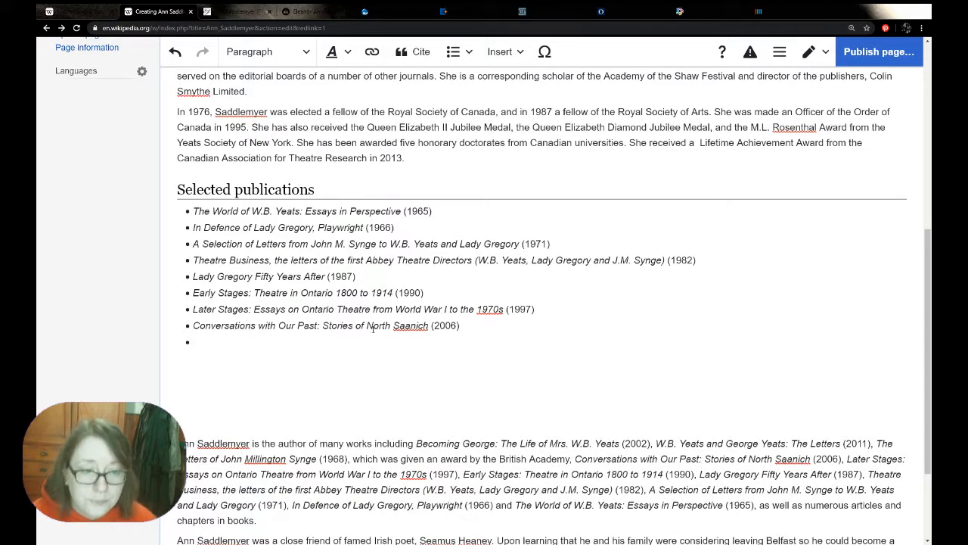
Insert a bullet for "The Letters of John Millington Synge (1968)" between the 1966 and 1971 publications, copied from the biography
{"action": "scroll", "coordinate": [397, 319], "scroll_direction": "down", "scroll_amount": 1}
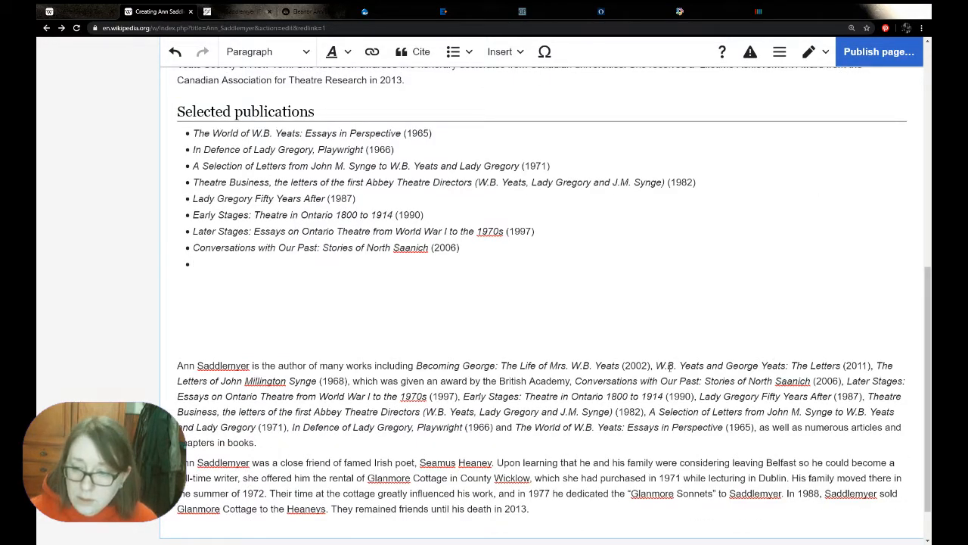
{"action": "left_click_drag", "start_coordinate": [347, 382], "coordinate": [877, 366]}
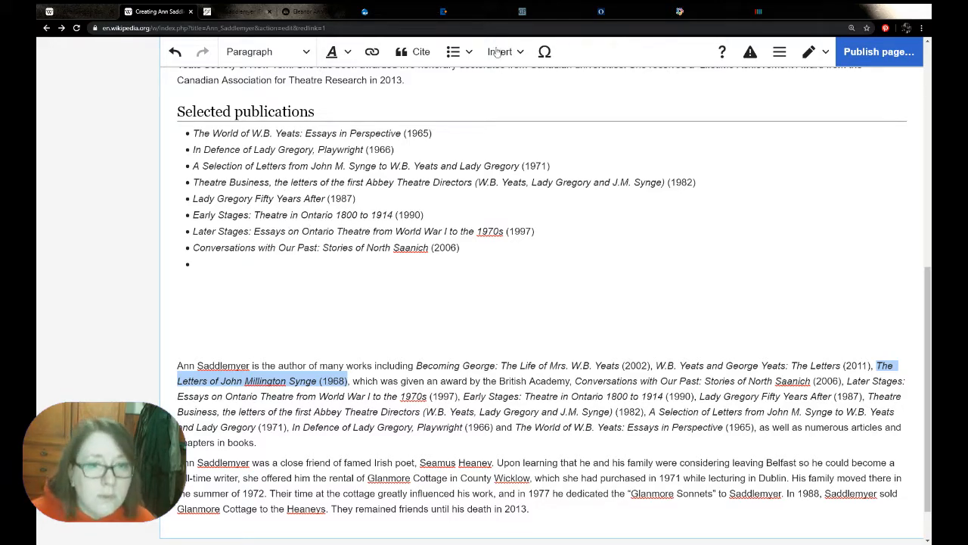
{"action": "left_click", "coordinate": [443, 149]}
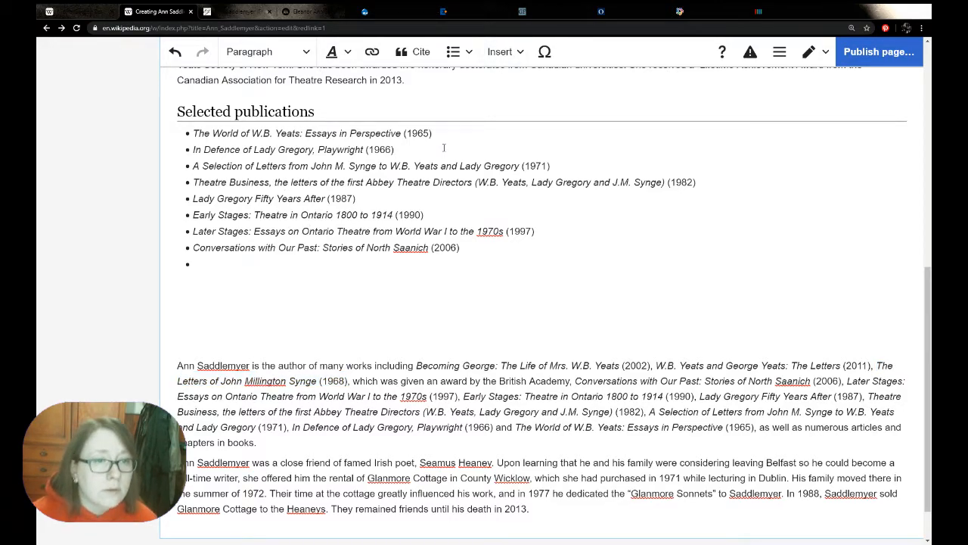
{"action": "key", "text": "Return"}
{"action": "key", "text": "ctrl+v"}
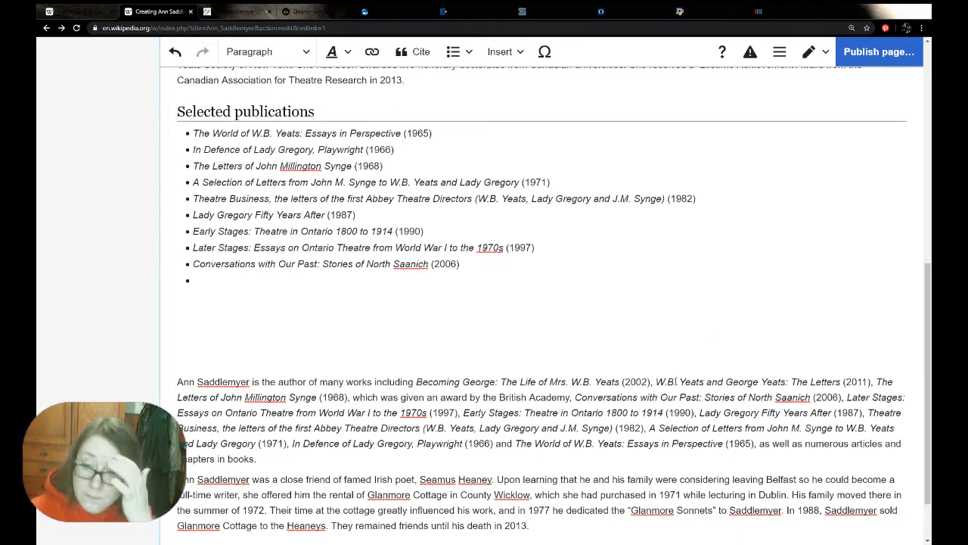
Copy "W.B. Yeats and George Yeats: The Letters (2011)" from the biography into the list's last bullet, leaving no blank bullet above it
{"action": "left_click_drag", "start_coordinate": [655, 381], "coordinate": [871, 379]}
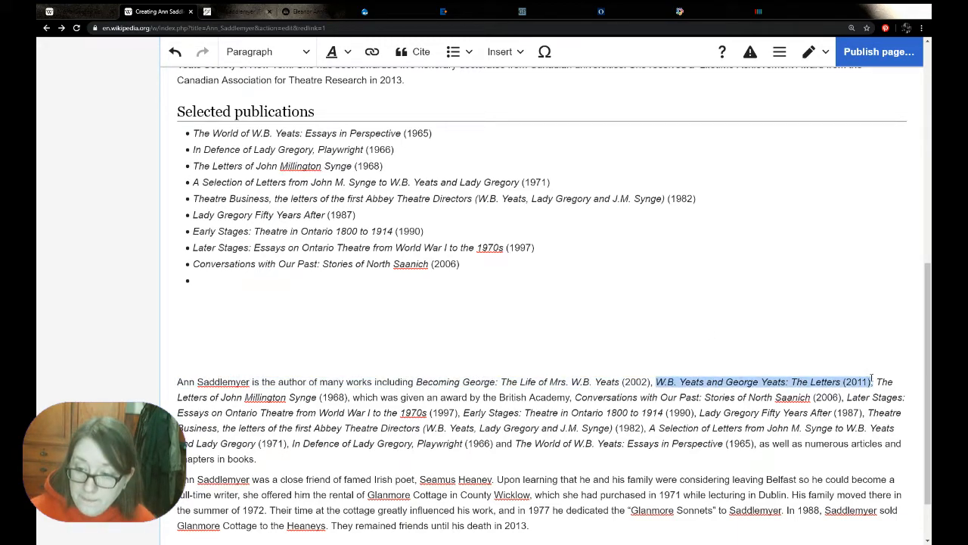
{"action": "left_click", "coordinate": [294, 280]}
{"action": "key", "text": "ctrl+v"}
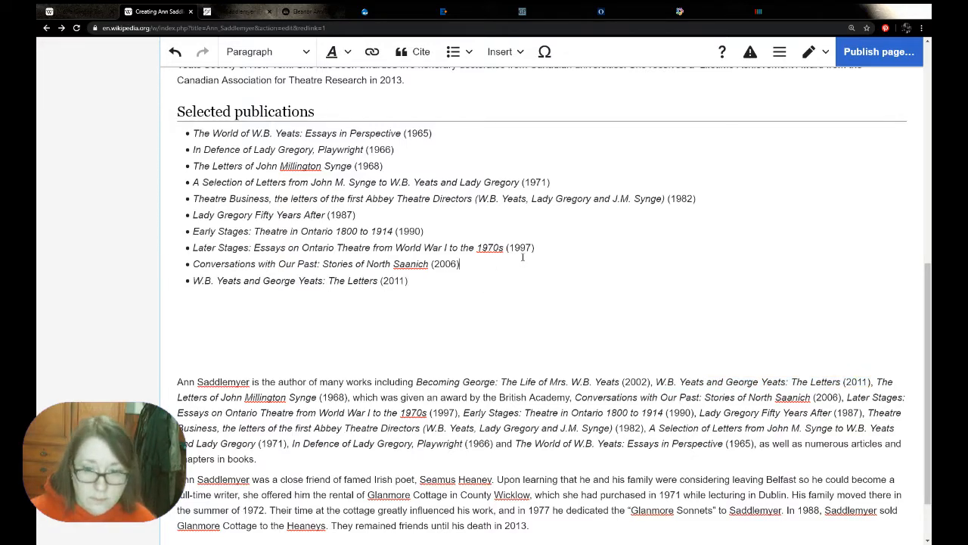
{"action": "key", "text": "Return"}
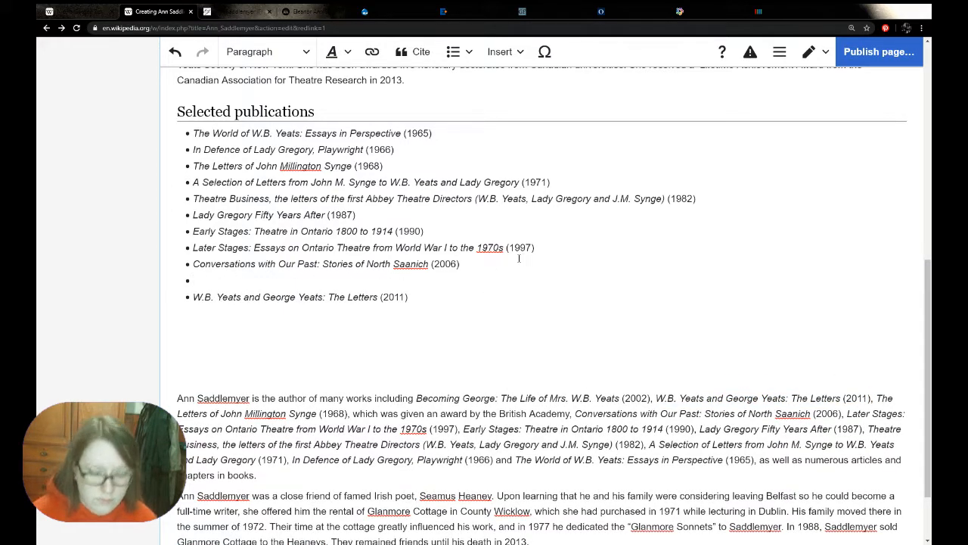
{"action": "key", "text": "BackSpace"}
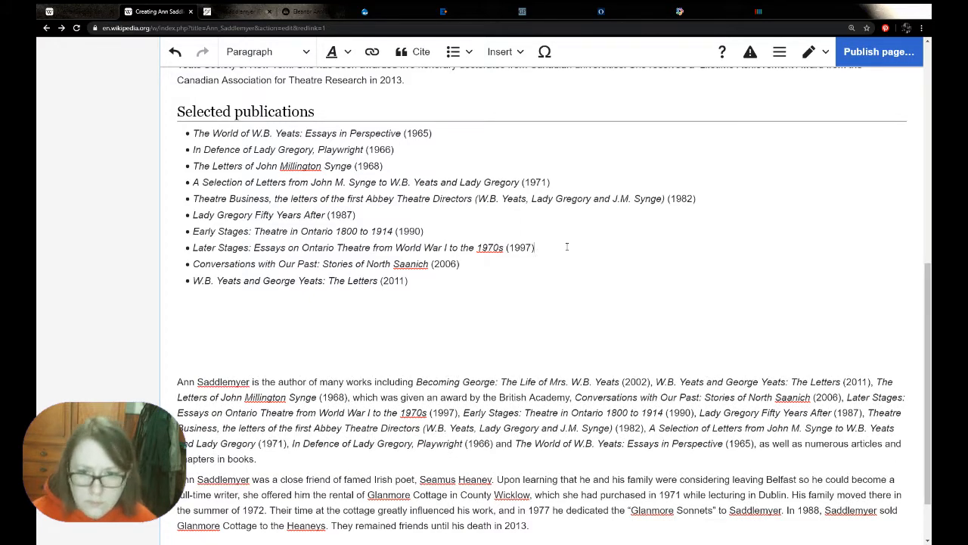
Insert a bullet for "Becoming George: The Life of Mrs. W.B. Yeats (2002)" between the 1997 and 2006 publications, copied from the biography
{"action": "left_click", "coordinate": [566, 246]}
{"action": "key", "text": "Return"}
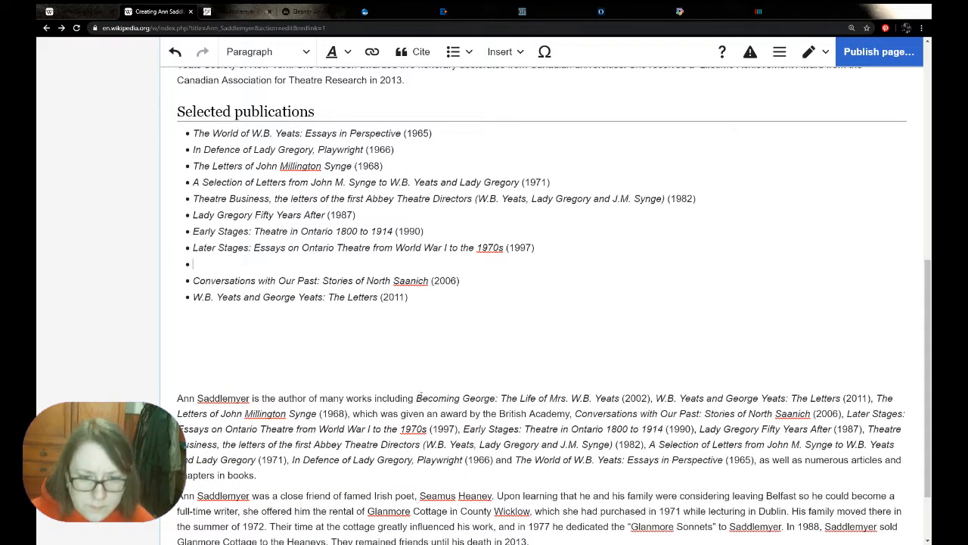
{"action": "left_click_drag", "start_coordinate": [416, 397], "coordinate": [650, 398]}
{"action": "key", "text": "ctrl+c"}
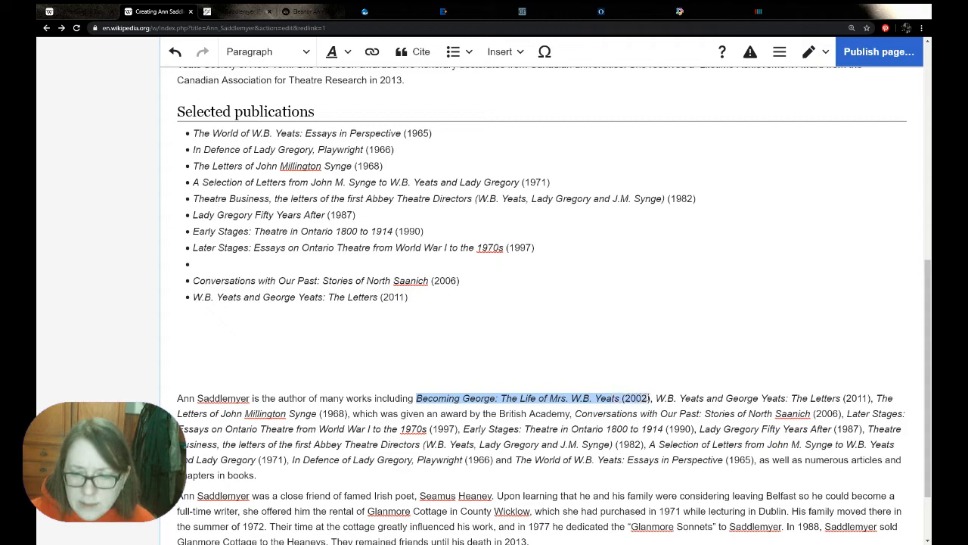
{"action": "left_click", "coordinate": [278, 259]}
{"action": "key", "text": "ctrl+v"}
Delete the pasted biography paragraph listing her works and remove surplus blank lines below the publications list
{"action": "left_click_drag", "start_coordinate": [269, 474], "coordinate": [157, 391]}
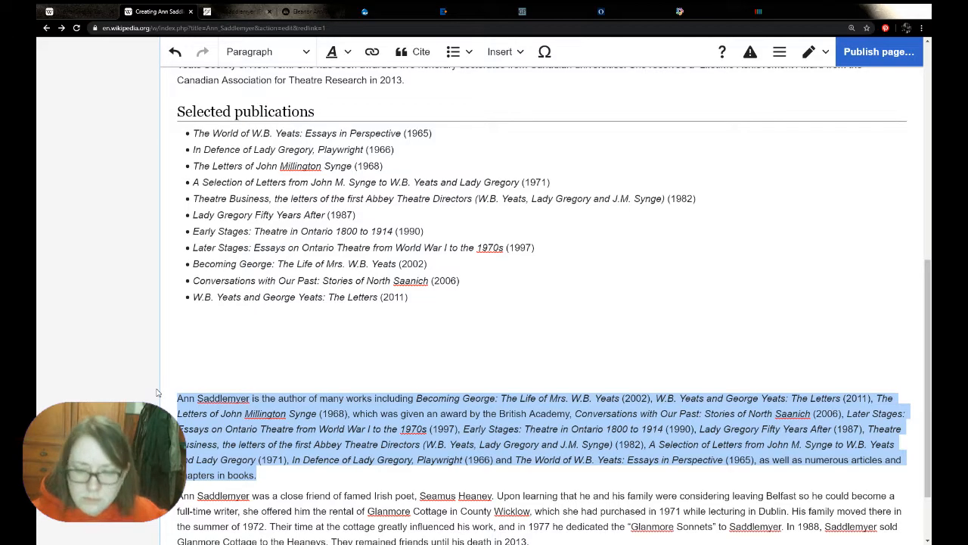
{"action": "key", "text": "Delete"}
{"action": "key", "text": "BackSpace"}
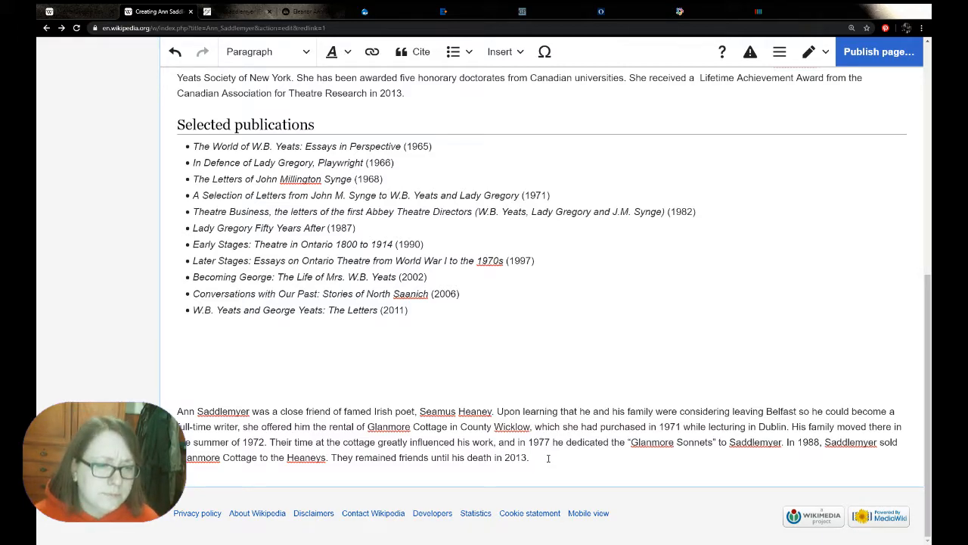
{"action": "key", "text": "BackSpace"}
{"action": "key", "text": "BackSpace"}
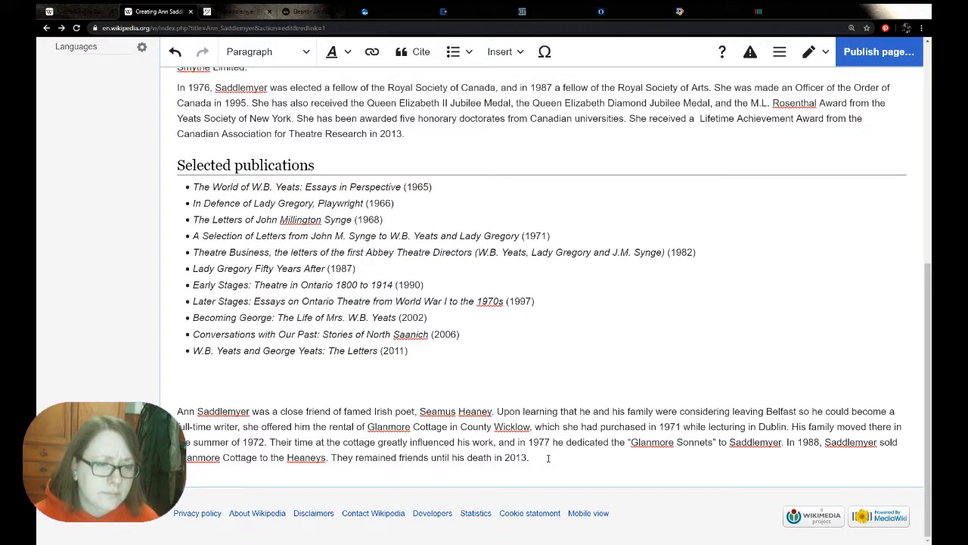
Add a "Personal life" section title below the publications list and format it as a Heading
{"action": "key", "text": "Return"}
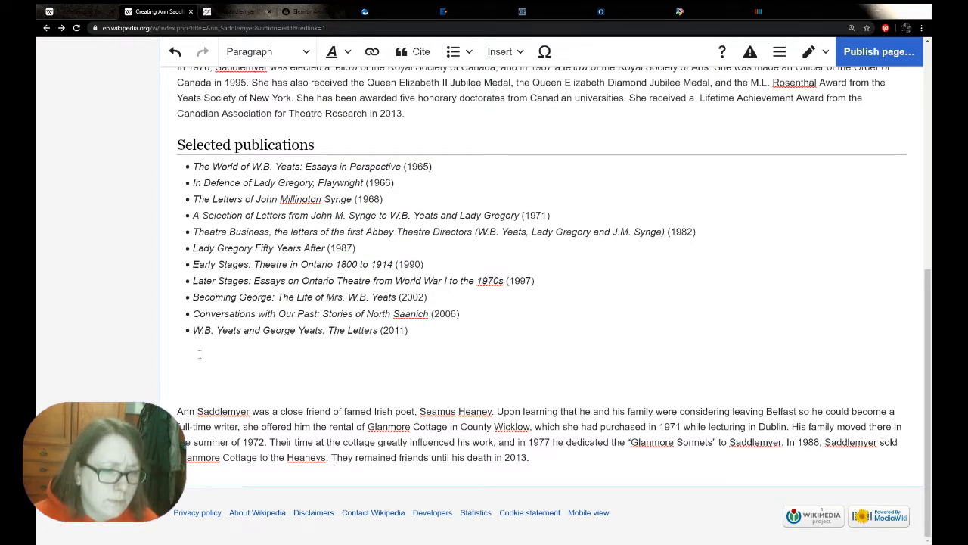
{"action": "type", "text": "Perso"}
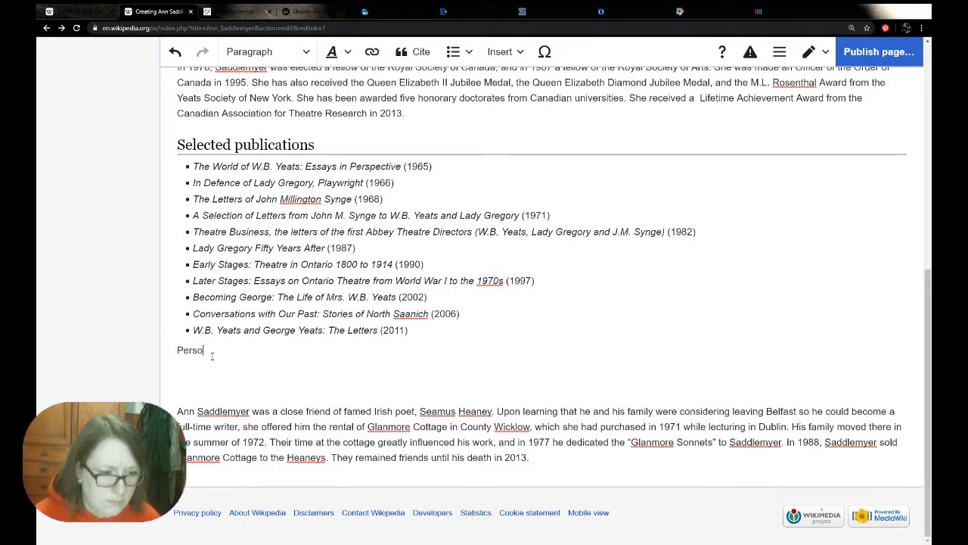
{"action": "type", "text": "nal life"}
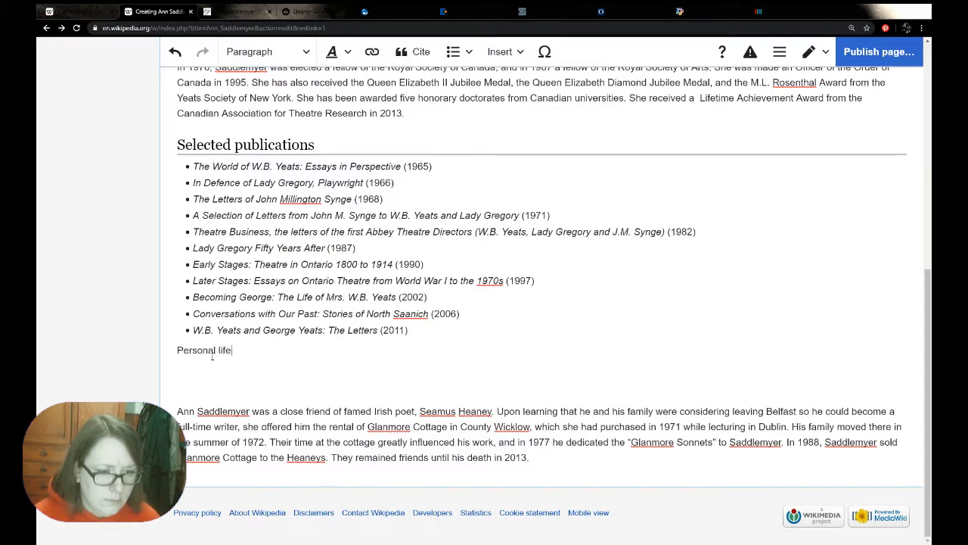
{"action": "left_click_drag", "start_coordinate": [177, 350], "coordinate": [232, 350]}
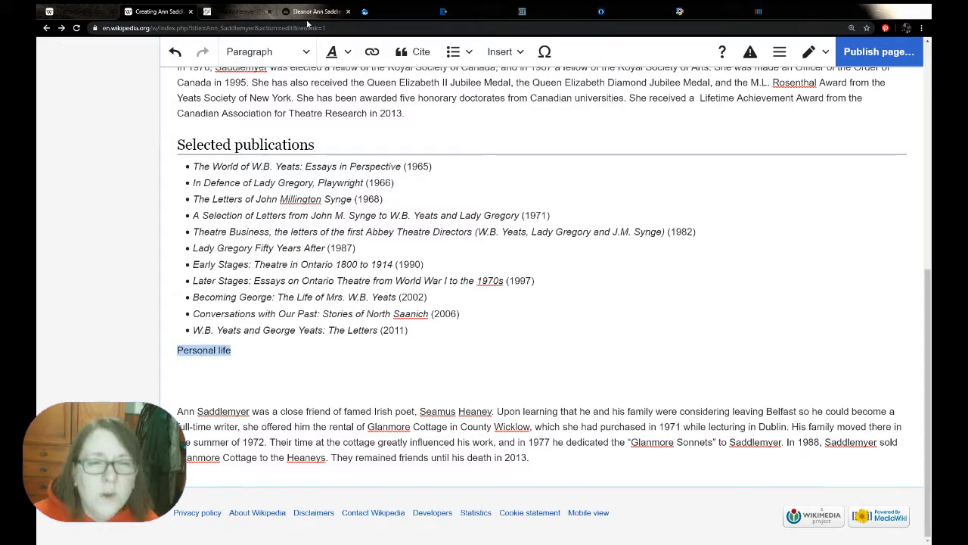
{"action": "left_click", "coordinate": [305, 51]}
{"action": "left_click", "coordinate": [257, 114]}
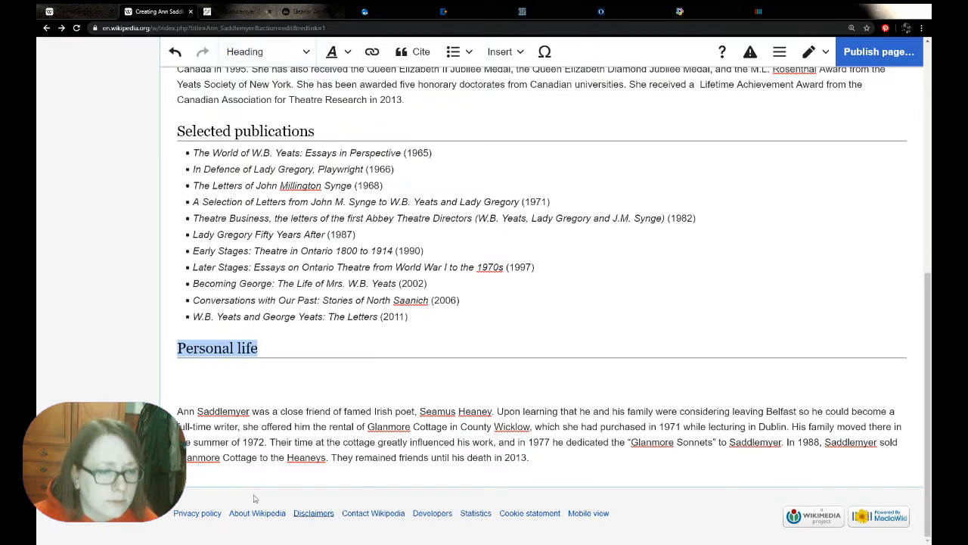
Begin the Personal life section with "Saddlemyer was a friend of Seamus Heaney", copying both names from the biography paragraph below
{"action": "double_click", "coordinate": [219, 409]}
{"action": "key", "text": "ctrl+c"}
{"action": "left_click", "coordinate": [212, 368]}
{"action": "key", "text": "ctrl+v"}
{"action": "type", "text": "was a "}
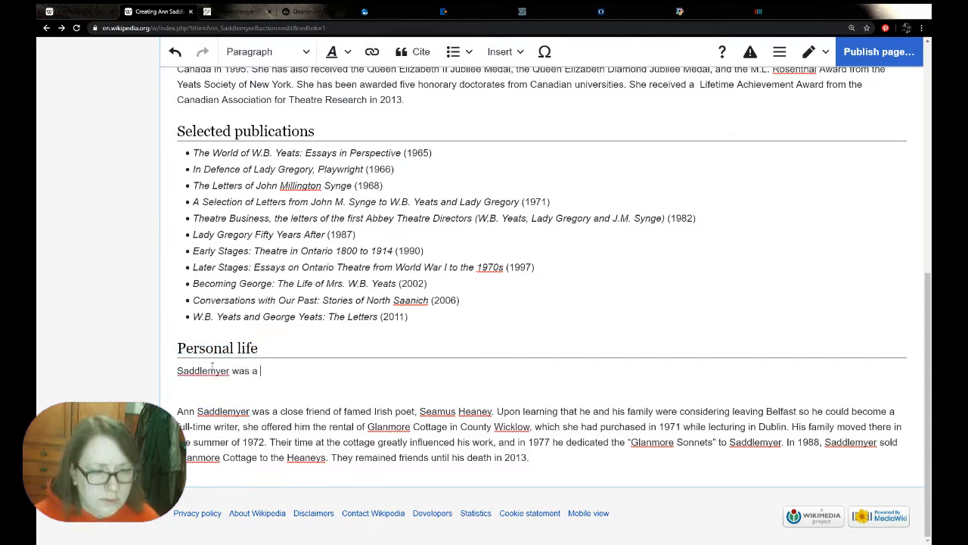
{"action": "type", "text": "friend of"}
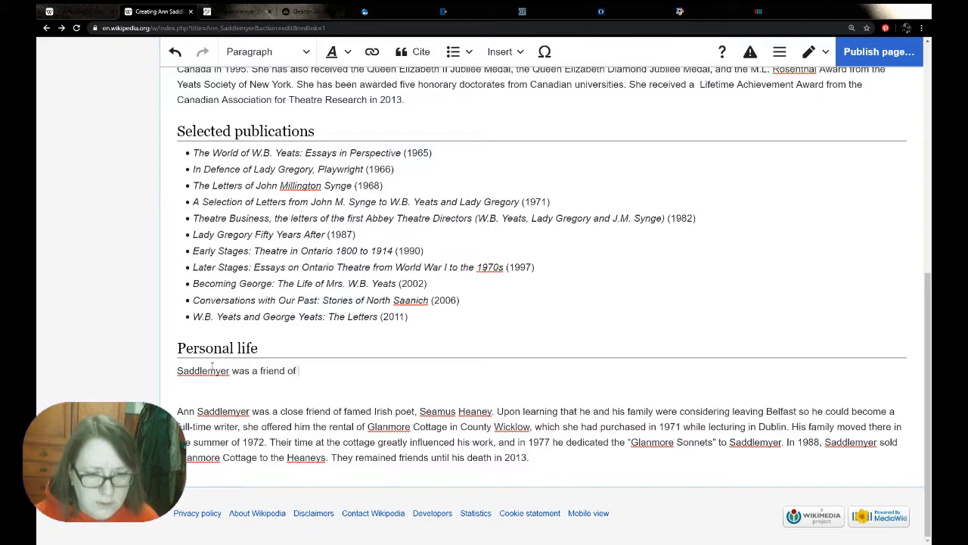
{"action": "left_click_drag", "start_coordinate": [492, 409], "coordinate": [420, 405]}
{"action": "left_click", "coordinate": [307, 366]}
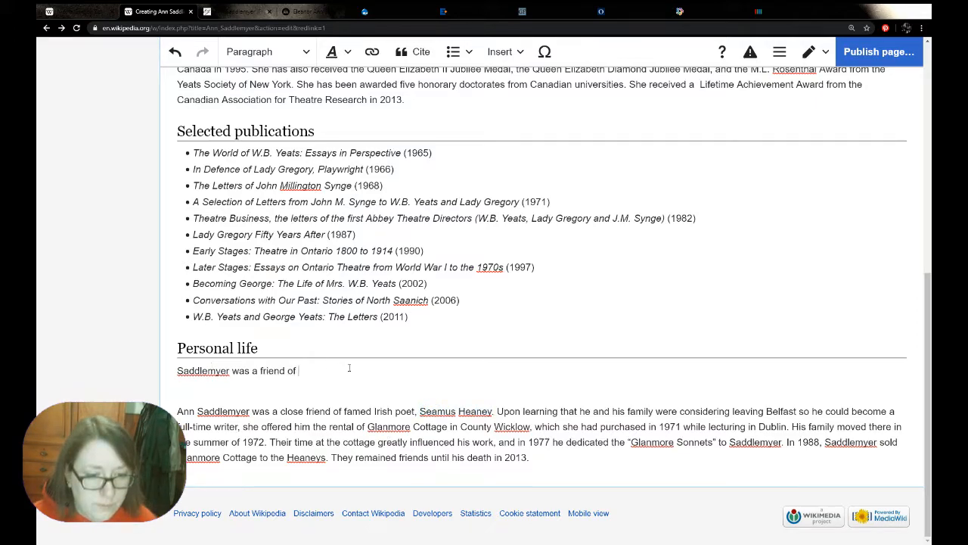
{"action": "key", "text": "ctrl+v"}
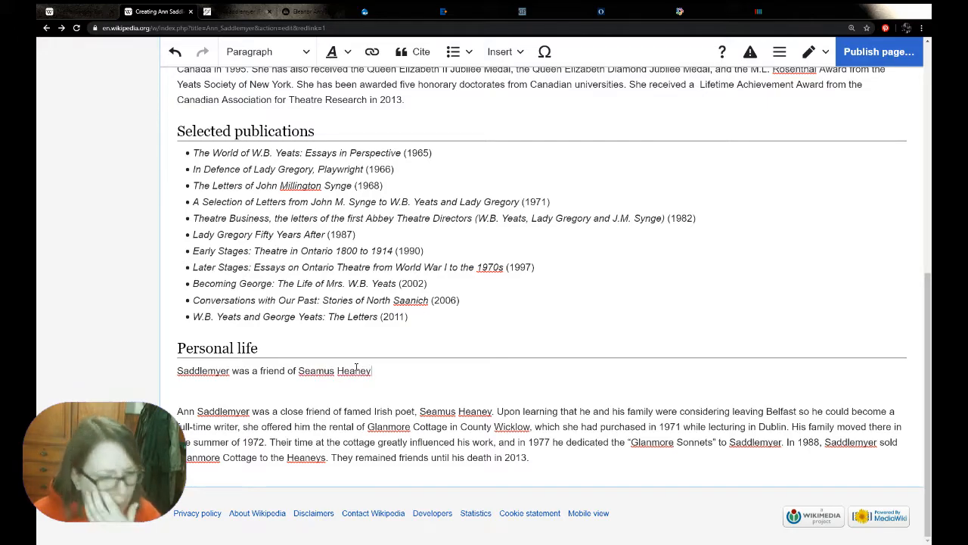
Insert "the Irish poet," before Seamus Heaney's name in the Personal life section and end the sentence with a full stop
{"action": "left_click", "coordinate": [298, 371]}
{"action": "type", "text": "the l"}
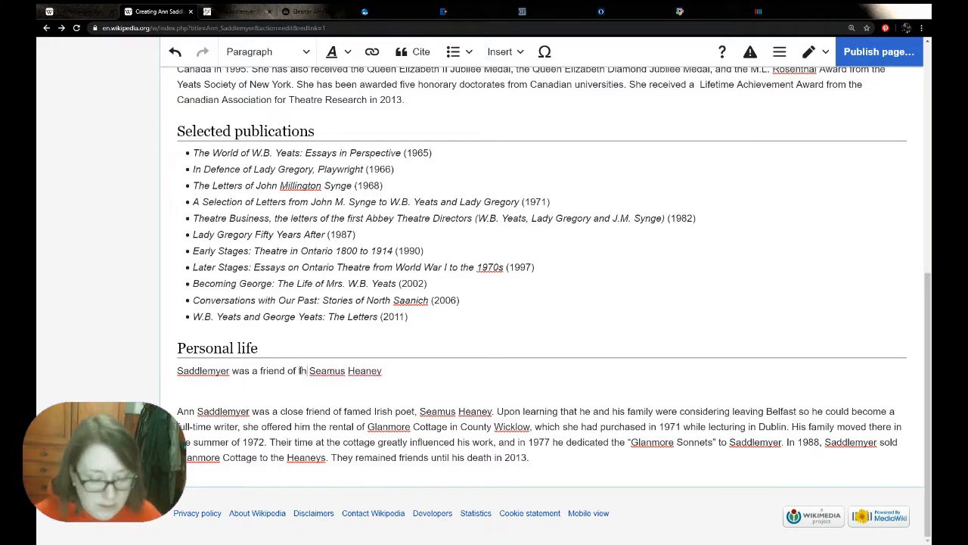
{"action": "type", "text": "rish port"}
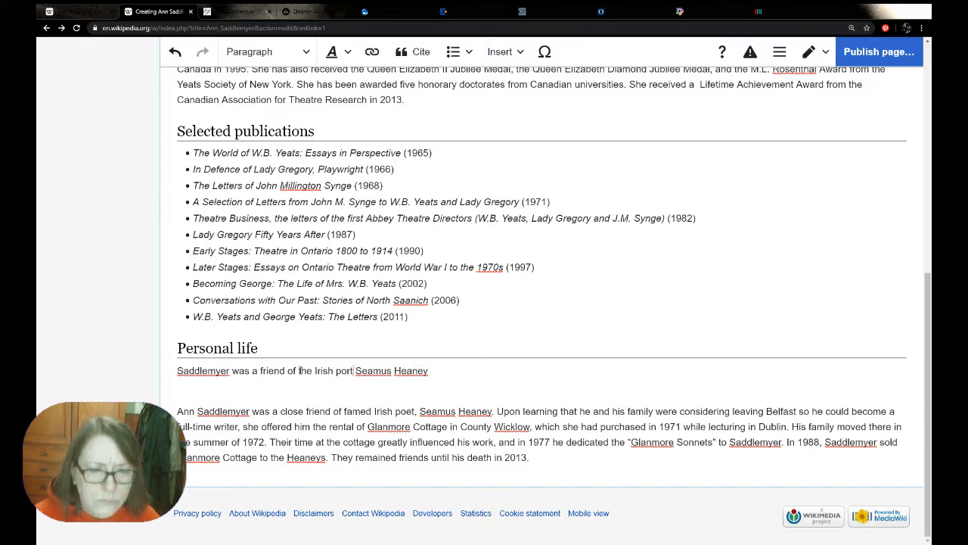
{"action": "key", "text": "BackSpace"}
{"action": "key", "text": "BackSpace"}
{"action": "type", "text": "et"}
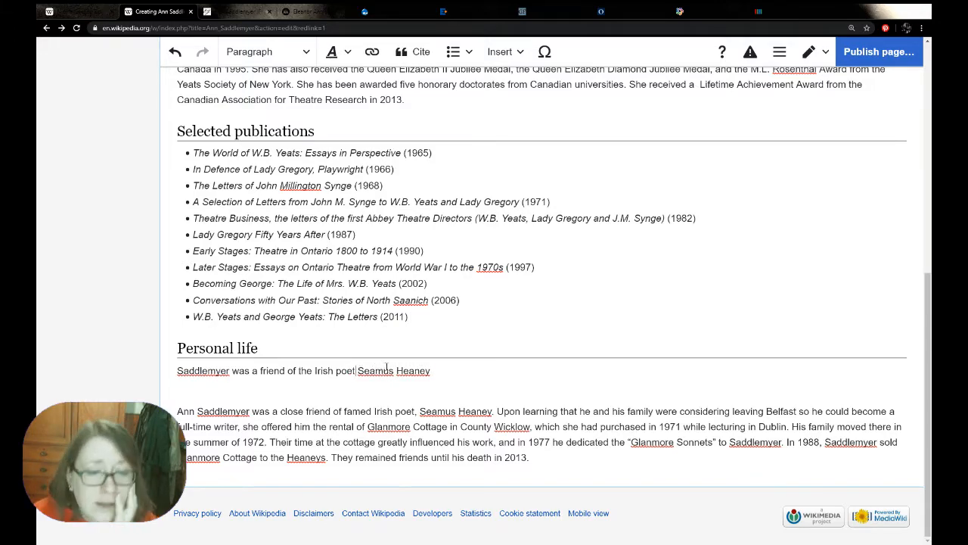
{"action": "type", "text": ","}
{"action": "left_click", "coordinate": [481, 373]}
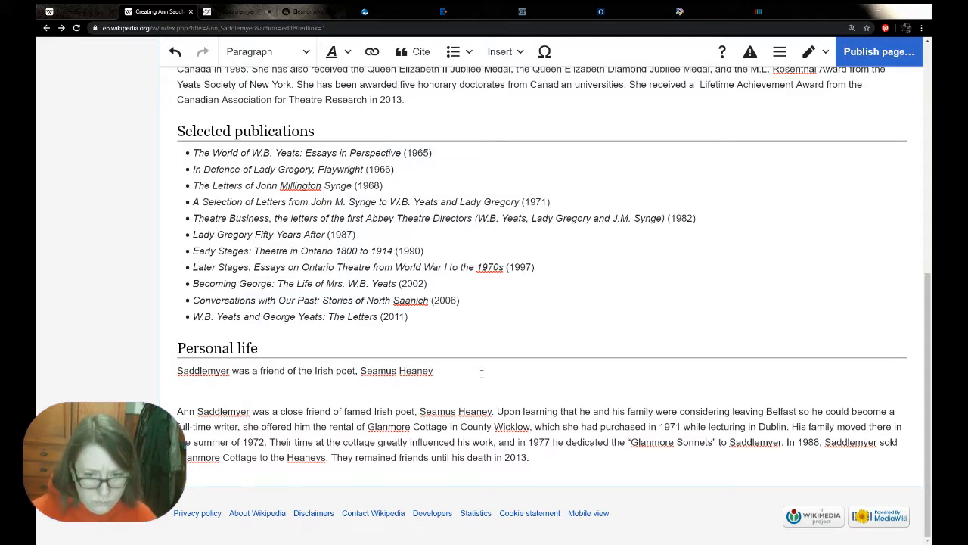
{"action": "type", "text": ". "}
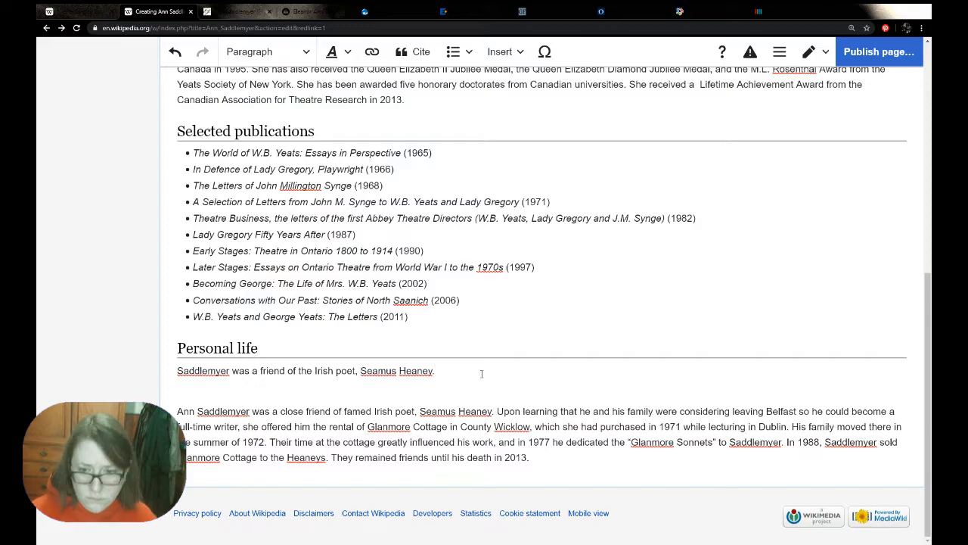
{"action": "type", "text": "When she learnt he was "}
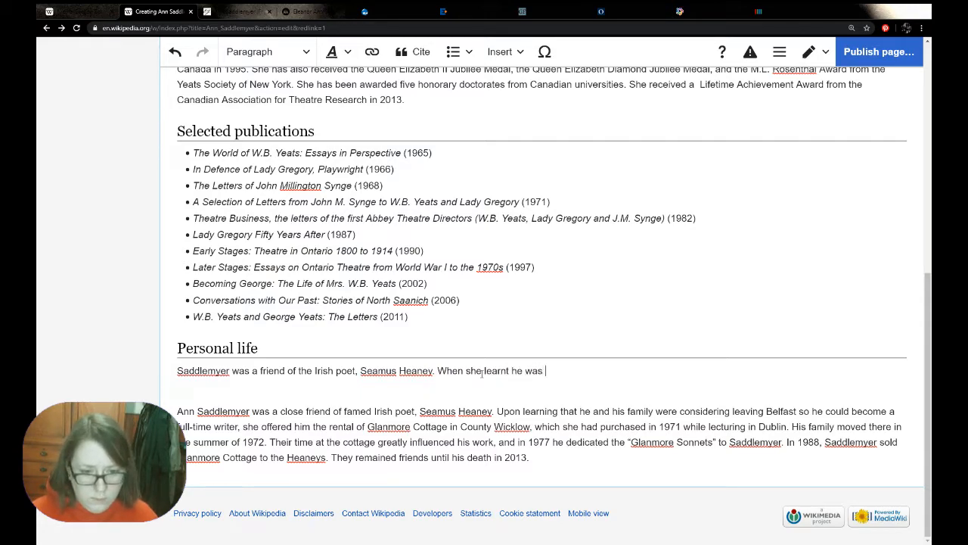
{"action": "type", "text": "con"}
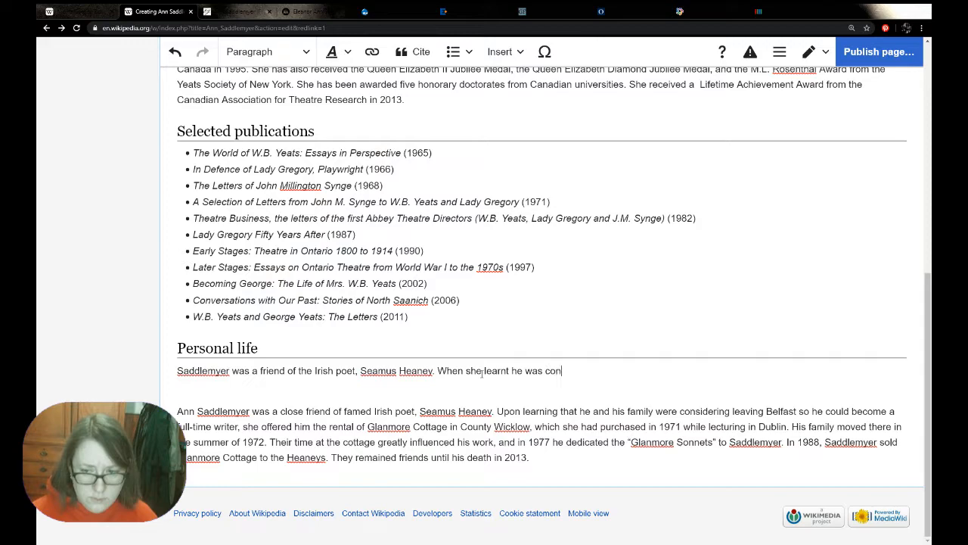
{"action": "type", "text": "sidering b"}
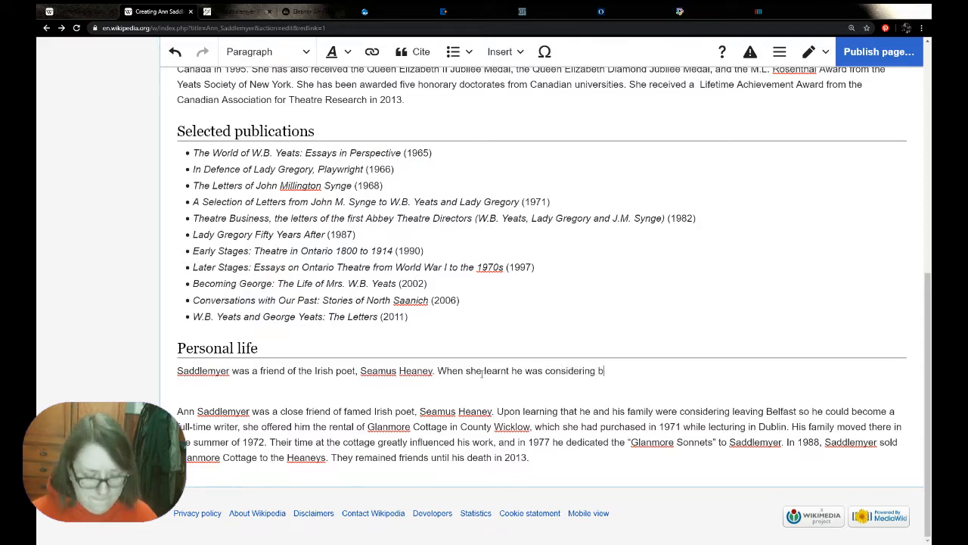
{"action": "type", "text": "ecming"}
Start the second Personal life sentence with "When she learnt he was considering becoming a full time writer, she"
{"action": "key", "text": "BackSpace"}
{"action": "key", "text": "BackSpace"}
{"action": "key", "text": "BackSpace"}
{"action": "key", "text": "BackSpace"}
{"action": "key", "text": "BackSpace"}
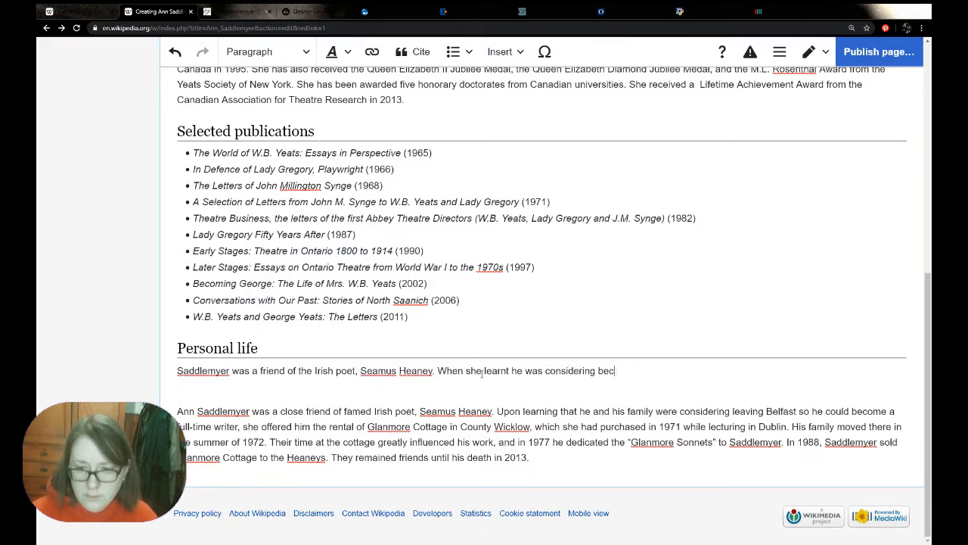
{"action": "type", "text": "oming a fu"}
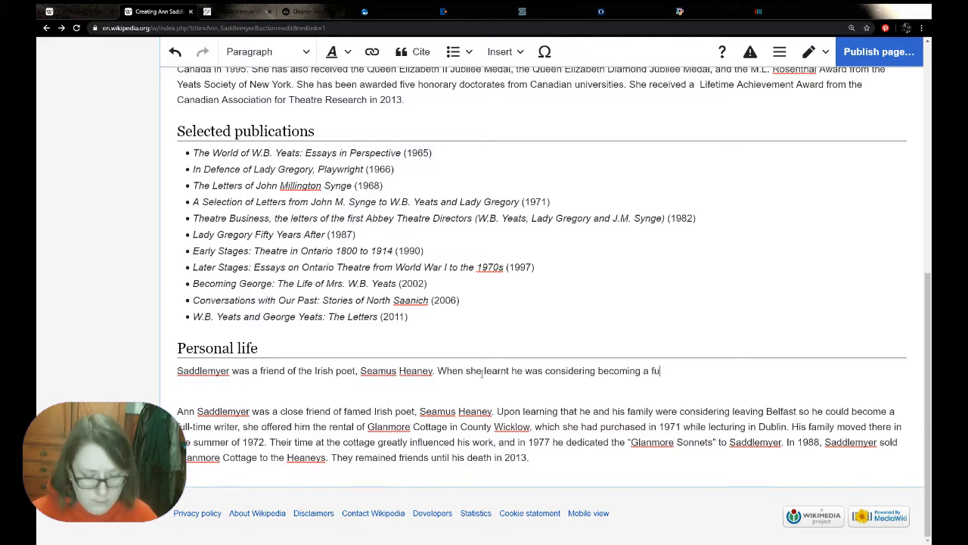
{"action": "type", "text": "ll time wrti"}
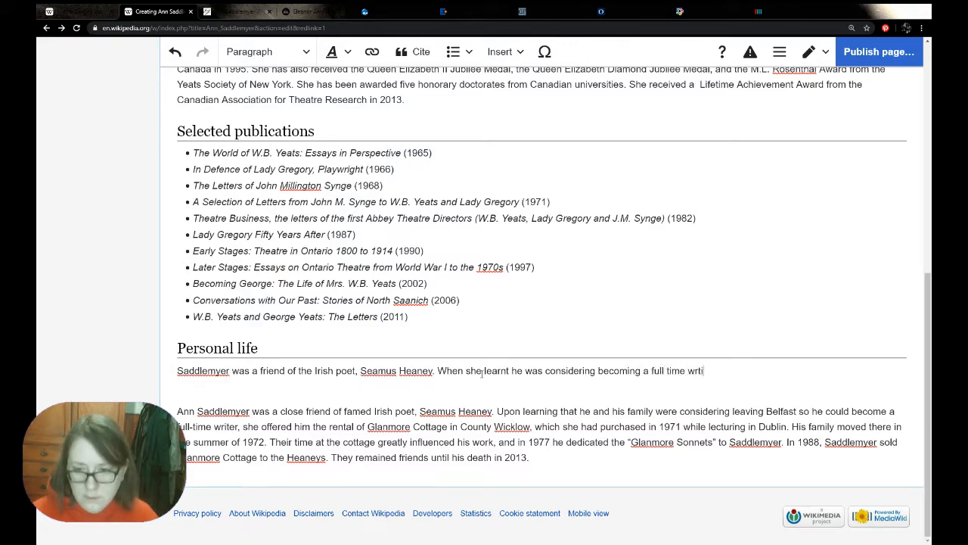
{"action": "key", "text": "BackSpace"}
{"action": "key", "text": "BackSpace"}
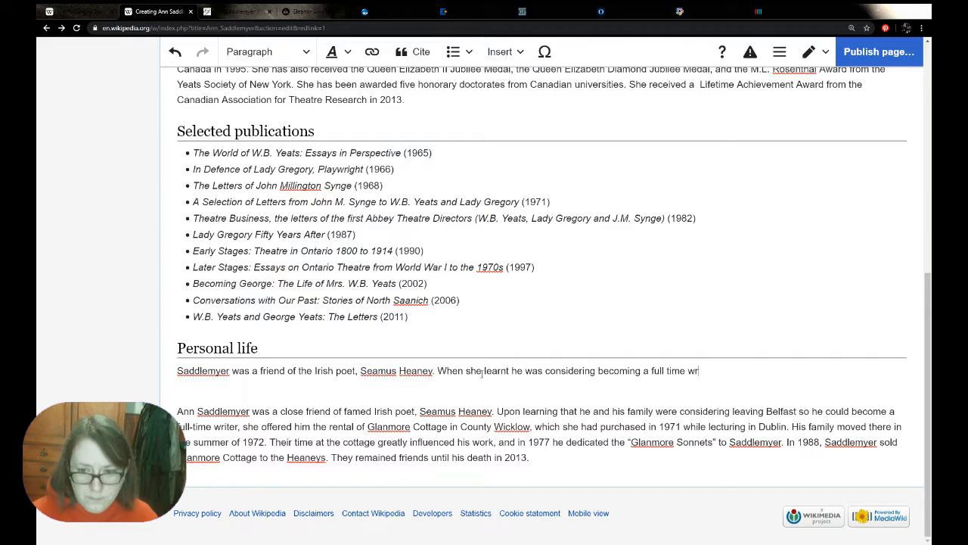
{"action": "type", "text": "iter, she "}
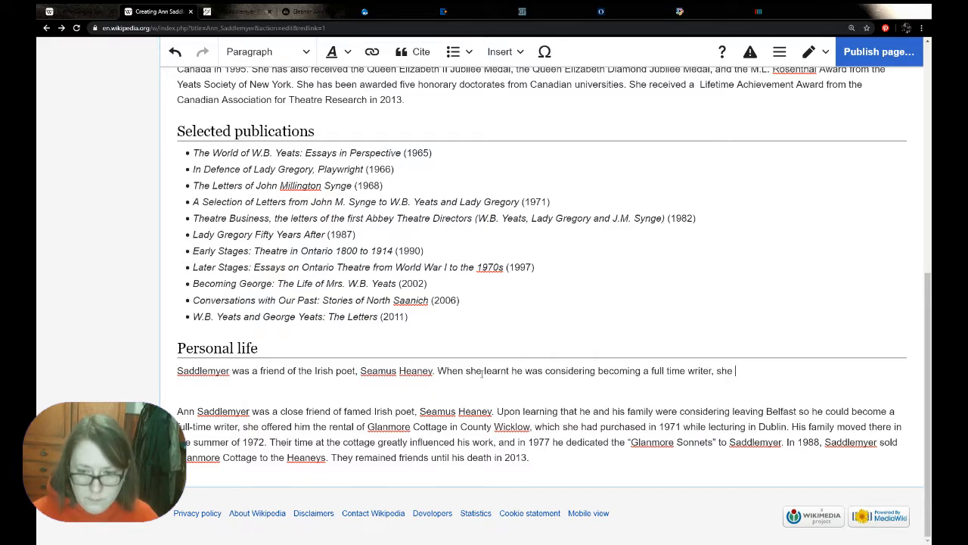
{"action": "type", "text": "offere"}
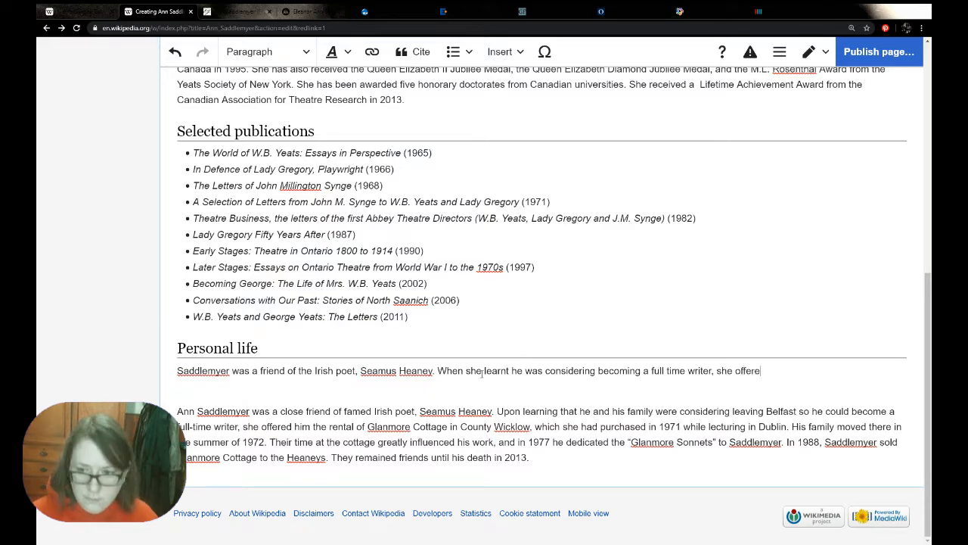
{"action": "type", "text": "d him the "}
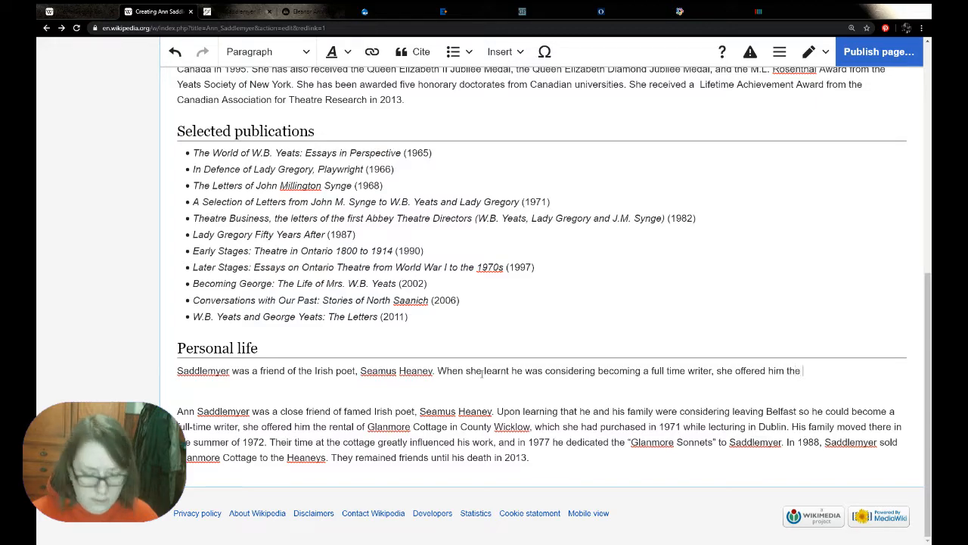
{"action": "type", "text": "rental of he"}
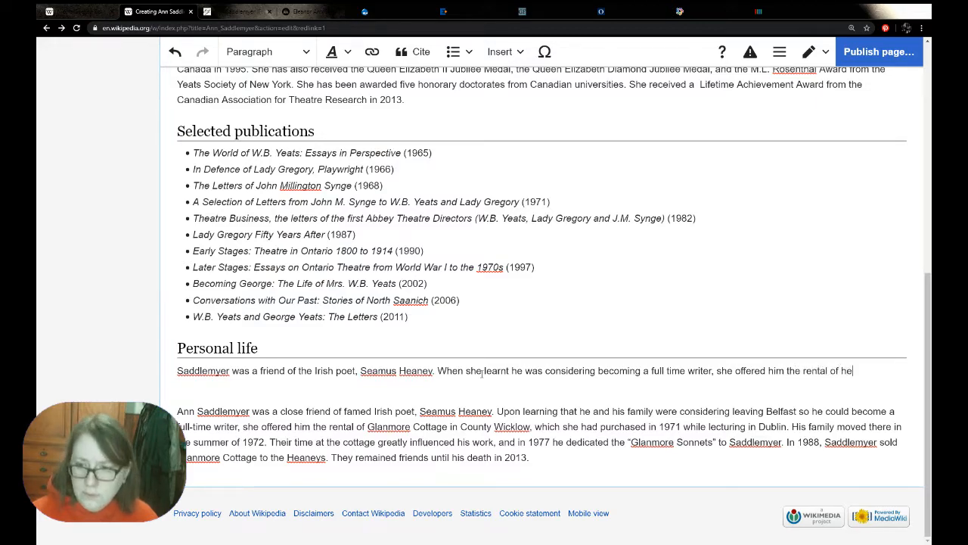
{"action": "type", "text": "r cottage in County Wicklow,"}
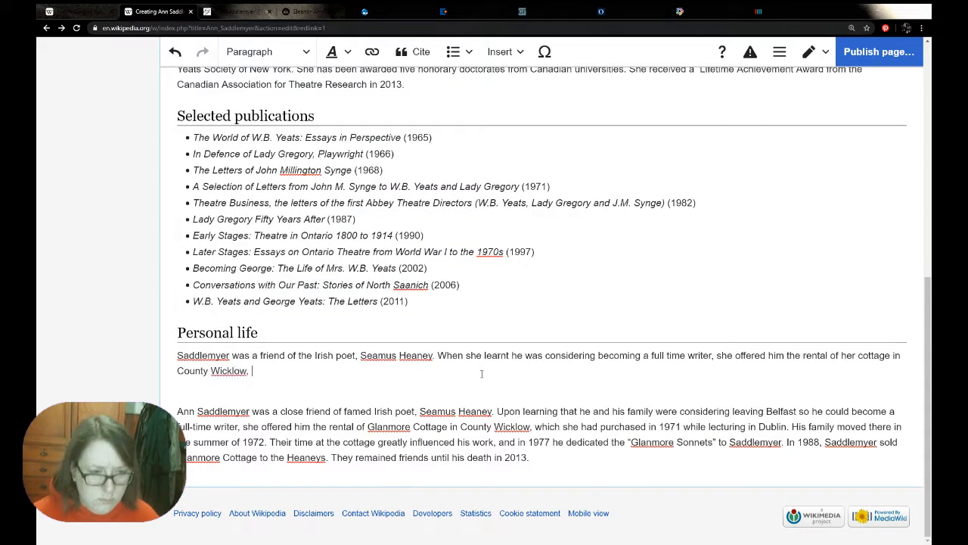
Complete the sentence with "offered him the rental of her cottage in County Wicklow, Glanmore Cottage.", copying the cottage's name from the biography
{"action": "left_click_drag", "start_coordinate": [367, 426], "coordinate": [447, 428]}
{"action": "left_click", "coordinate": [282, 365]}
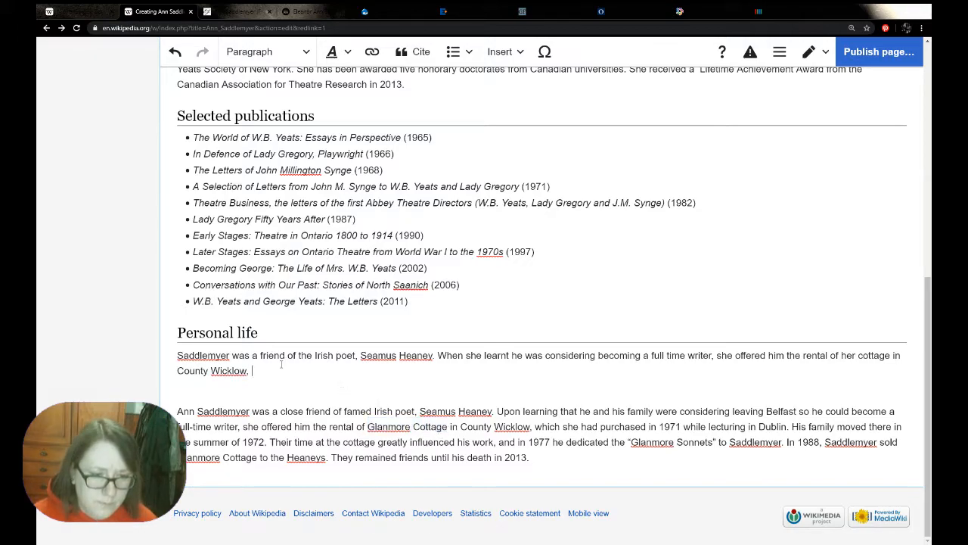
{"action": "key", "text": "ctrl+v"}
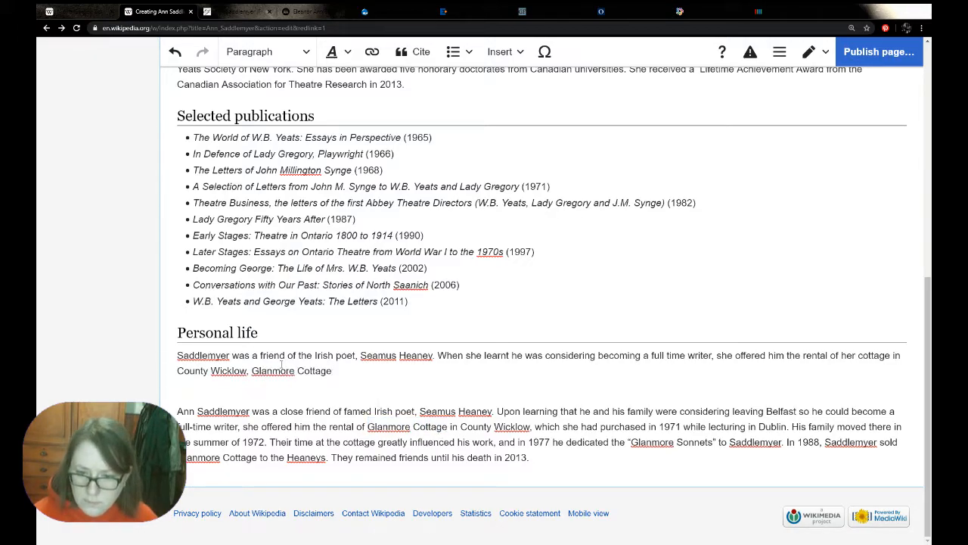
{"action": "type", "text": "."}
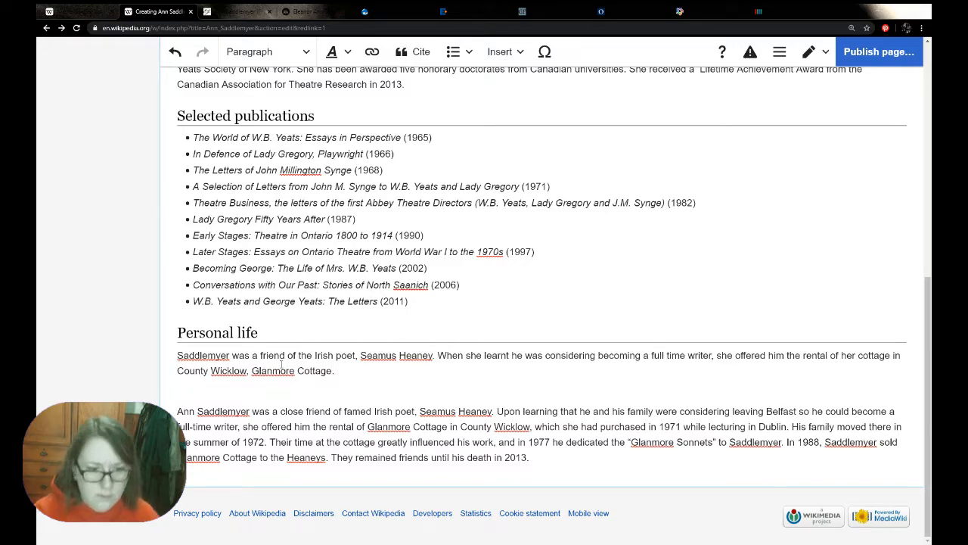
{"action": "type", "text": " The Heaney family "}
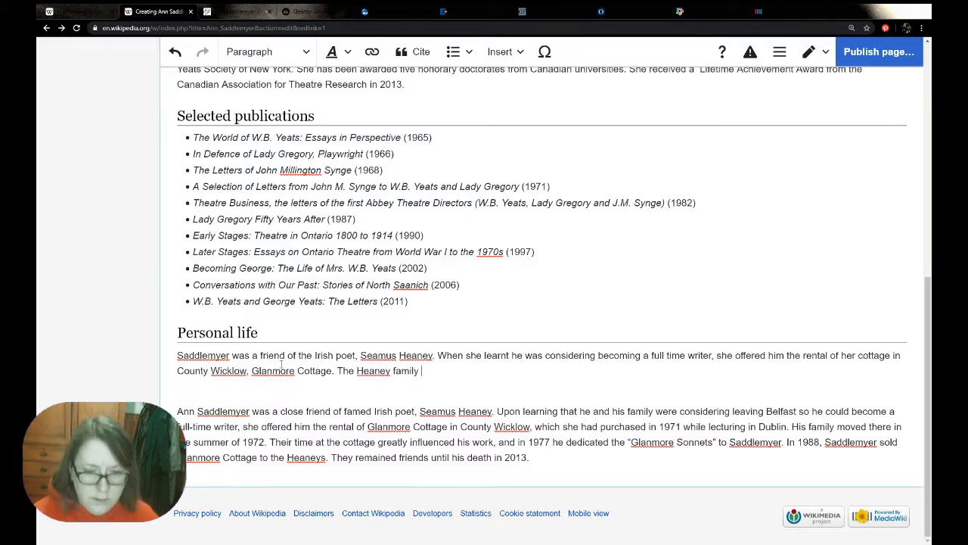
{"action": "type", "text": "lived there"}
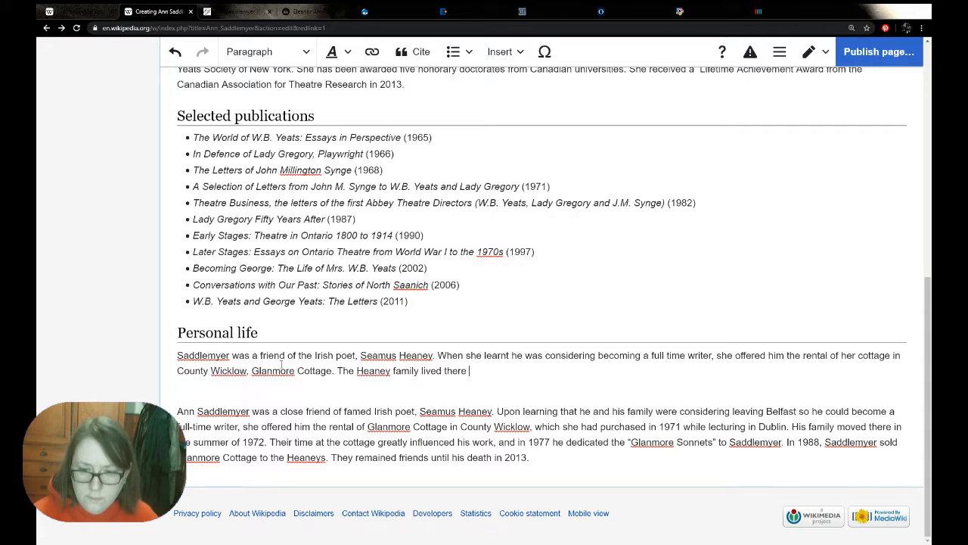
{"action": "type", "text": "continuosul"}
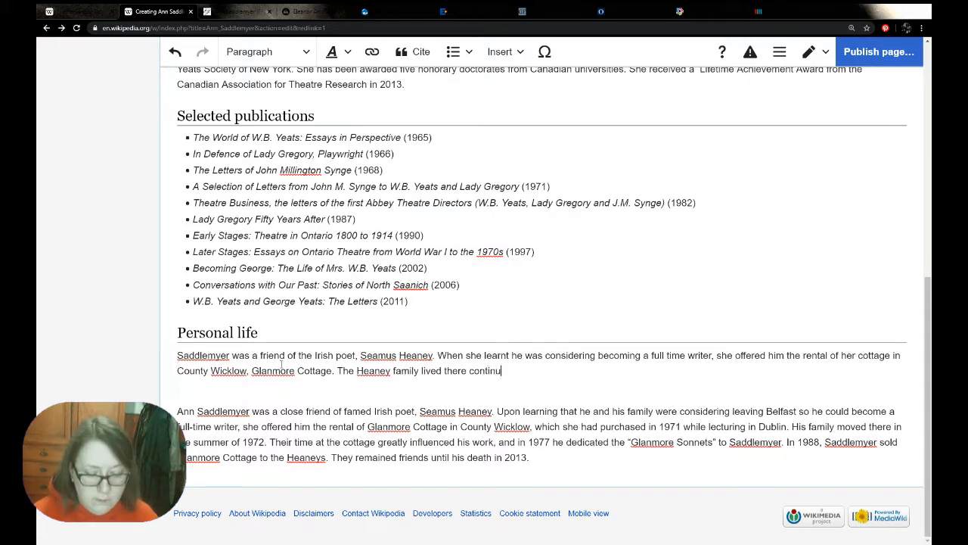
{"action": "key", "text": "BackSpace"}
{"action": "key", "text": "BackSpace"}
{"action": "key", "text": "BackSpace"}
{"action": "key", "text": "BackSpace"}
{"action": "key", "text": "BackSpace"}
{"action": "key", "text": "BackSpace"}
{"action": "key", "text": "BackSpace"}
{"action": "key", "text": "BackSpace"}
{"action": "key", "text": "BackSpace"}
{"action": "key", "text": "BackSpace"}
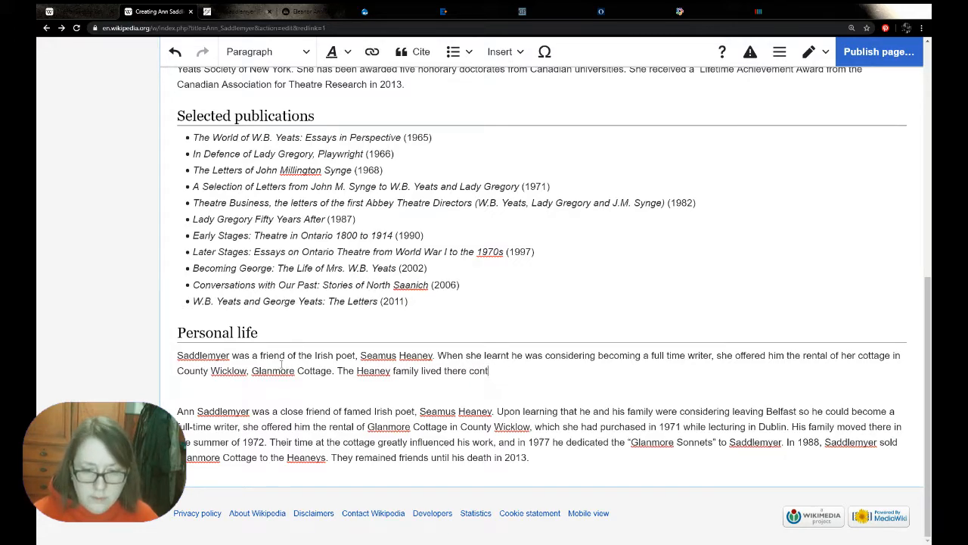
{"action": "key", "text": "BackSpace"}
{"action": "key", "text": "BackSpace"}
Continue the Heaney family sentence with ", eventually buying the cottage from"
{"action": "type", "text": ", eve"}
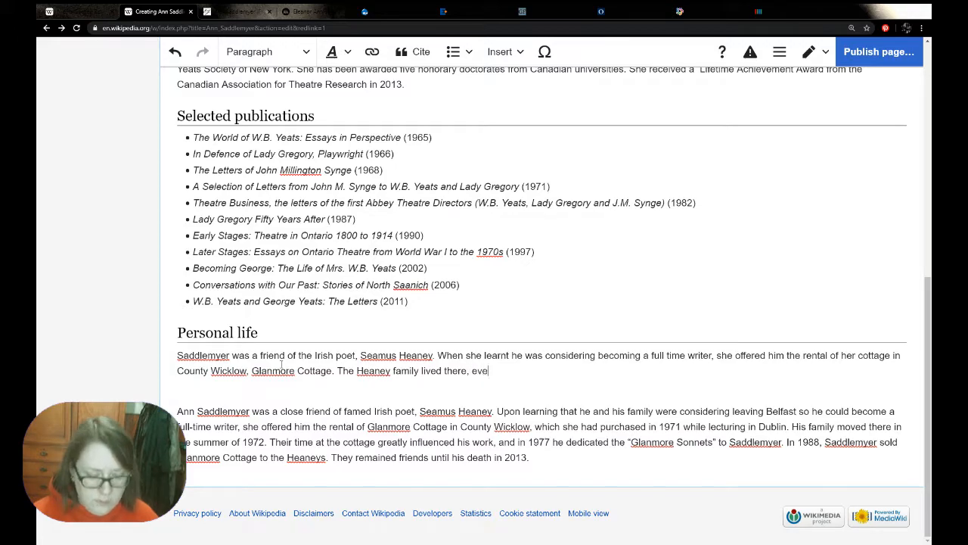
{"action": "type", "text": "ntually "}
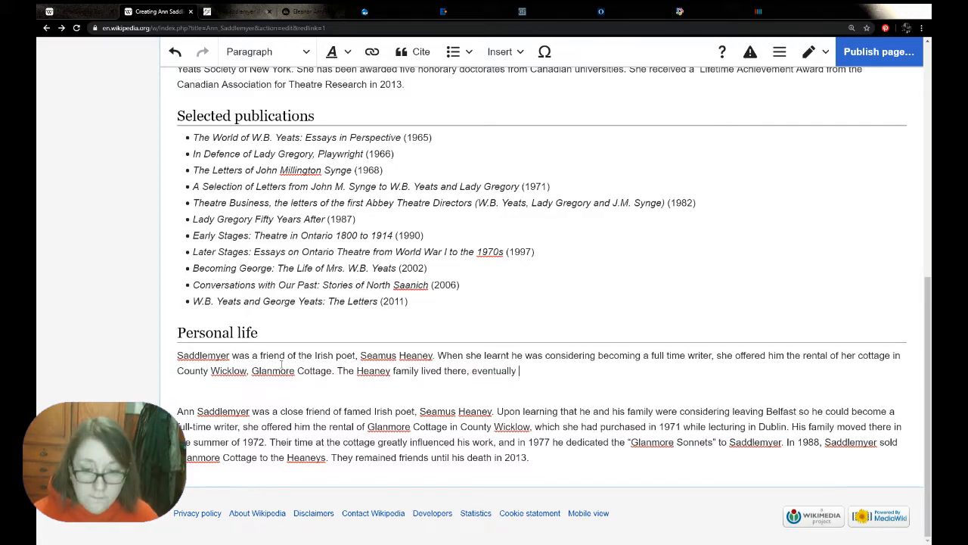
{"action": "type", "text": "buying the "}
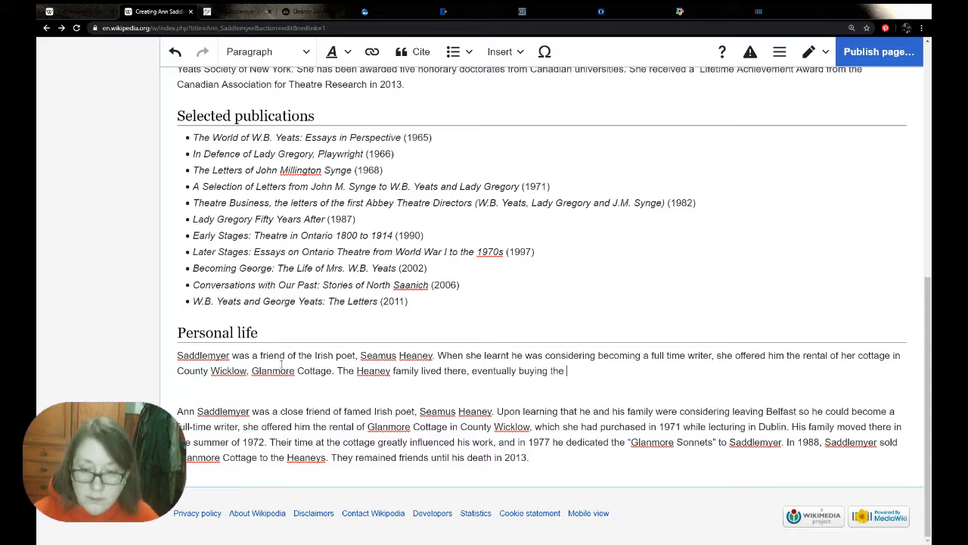
{"action": "type", "text": "cottage sh"}
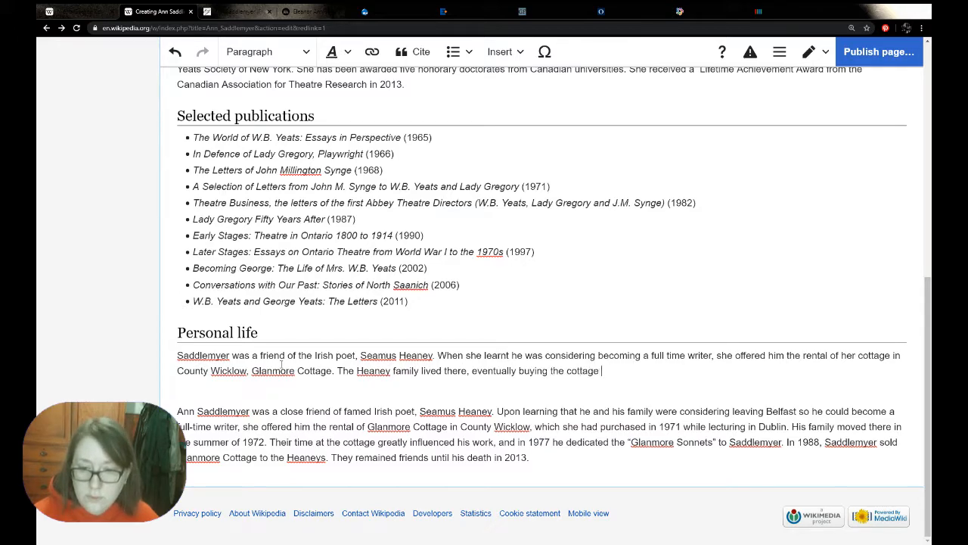
{"action": "key", "text": "BackSpace"}
{"action": "key", "text": "BackSpace"}
{"action": "type", "text": "from"}
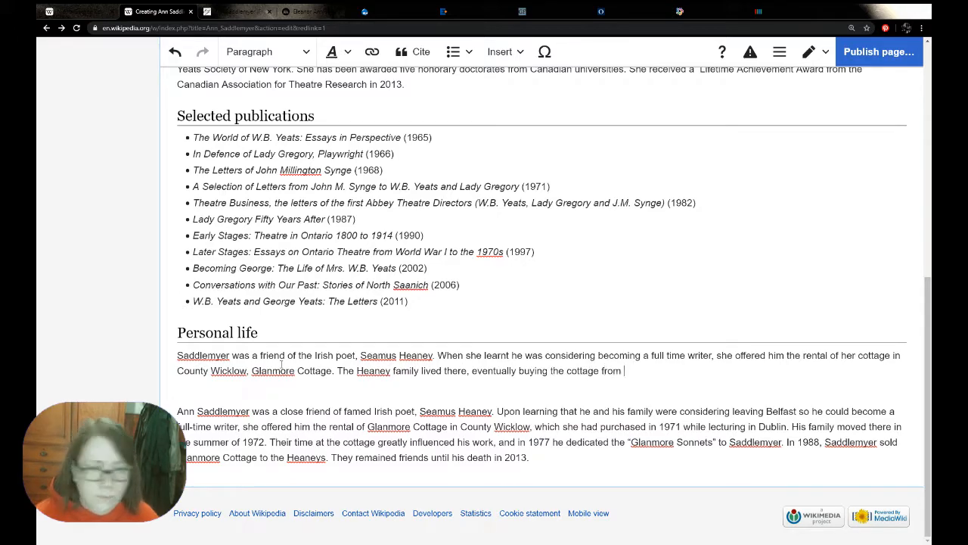
Finish the sentence with "Saddlemyer in 1988.", copying the surname from the start of the Personal life paragraph
{"action": "double_click", "coordinate": [227, 354]}
{"action": "key", "text": "ctrl+c"}
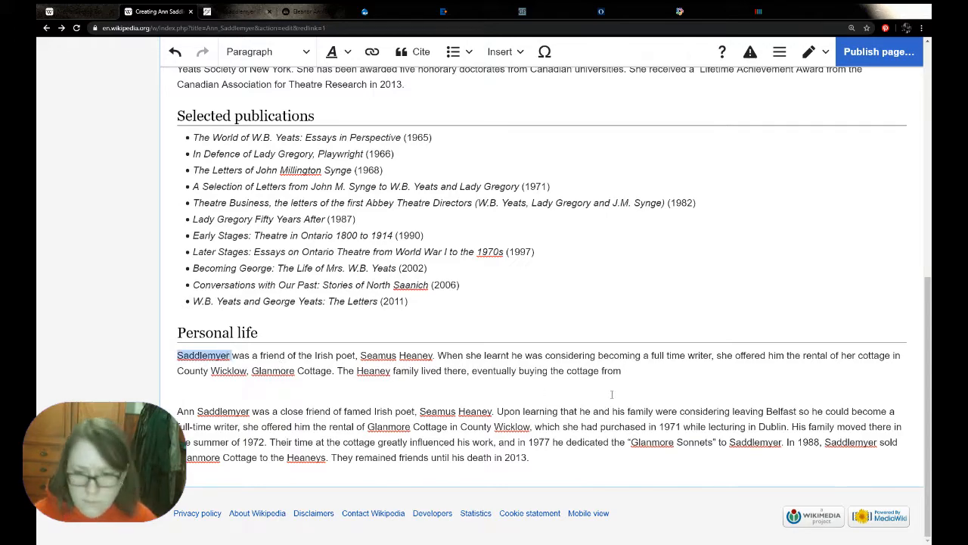
{"action": "left_click", "coordinate": [645, 371]}
{"action": "key", "text": "ctrl+v"}
{"action": "type", "text": "uib"}
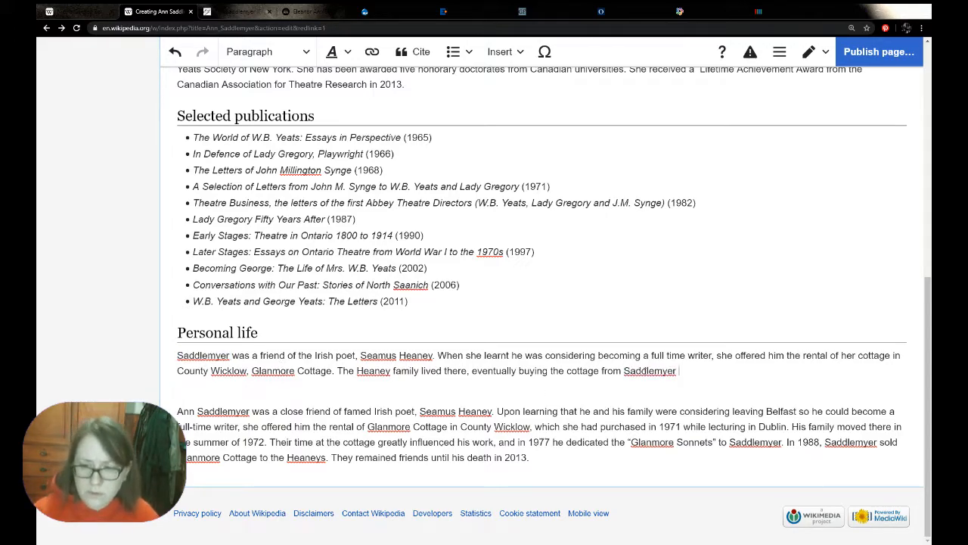
{"action": "key", "text": "BackSpace"}
{"action": "key", "text": "BackSpace"}
{"action": "key", "text": "BackSpace"}
{"action": "type", "text": "in 1988."}
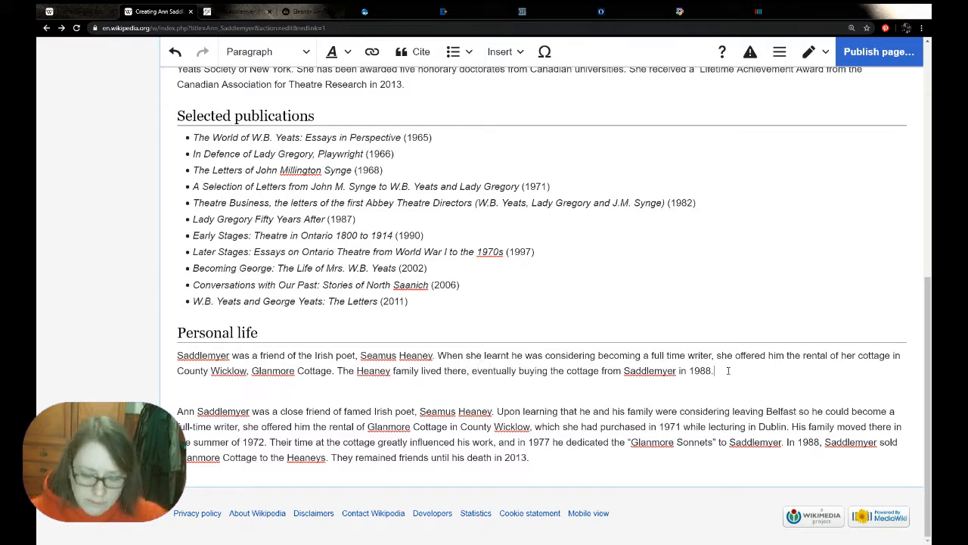
Add "They remained close friends until his death in 2013." to Personal life and delete the pasted biography paragraph below it
{"action": "type", "text": "They remai"}
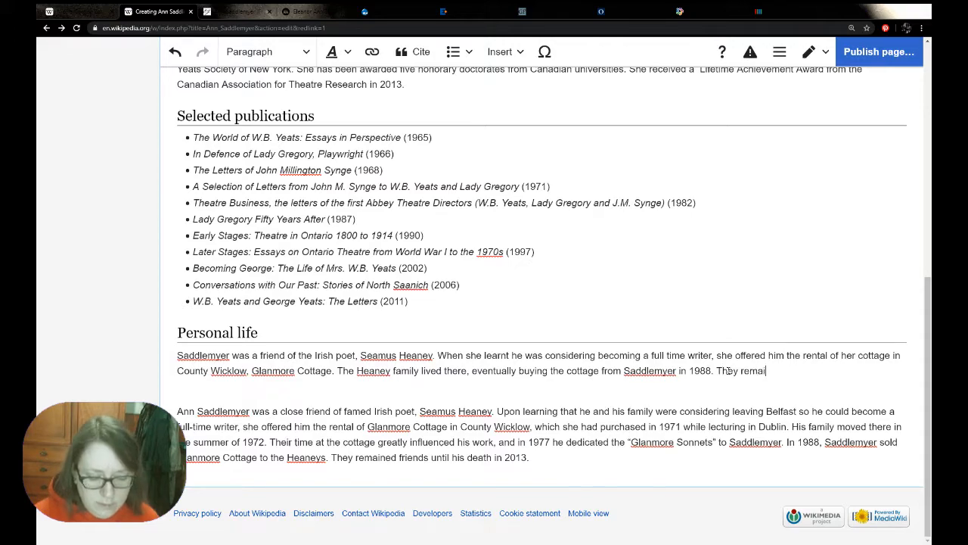
{"action": "type", "text": "ned close frien"}
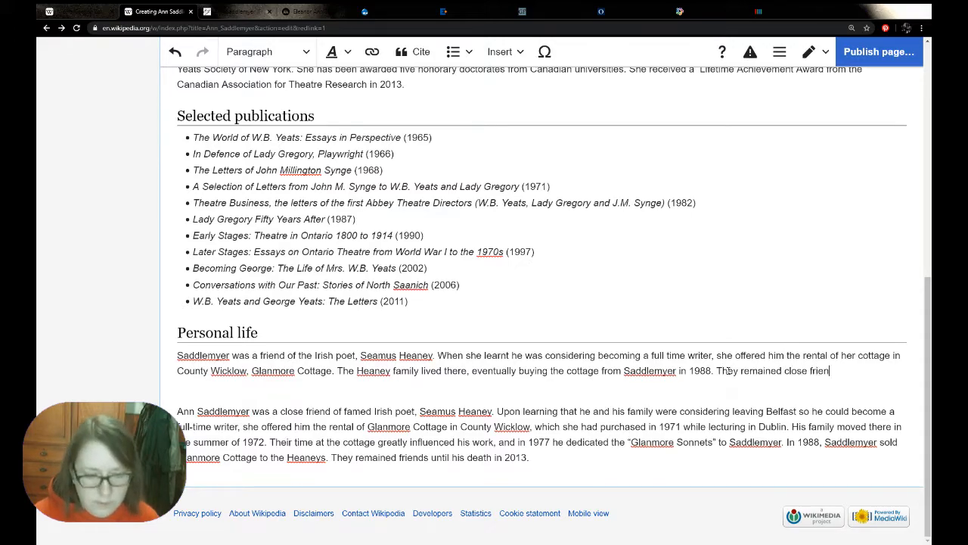
{"action": "type", "text": "ds until his death in"}
{"action": "type", "text": " 2019"}
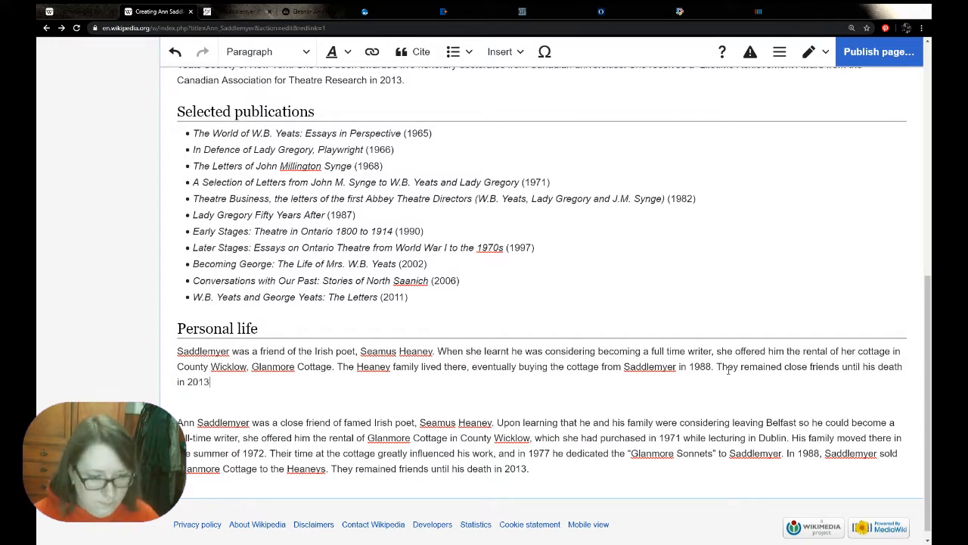
{"action": "left_click_drag", "start_coordinate": [540, 467], "coordinate": [179, 423]}
{"action": "key", "text": "BackSpace"}
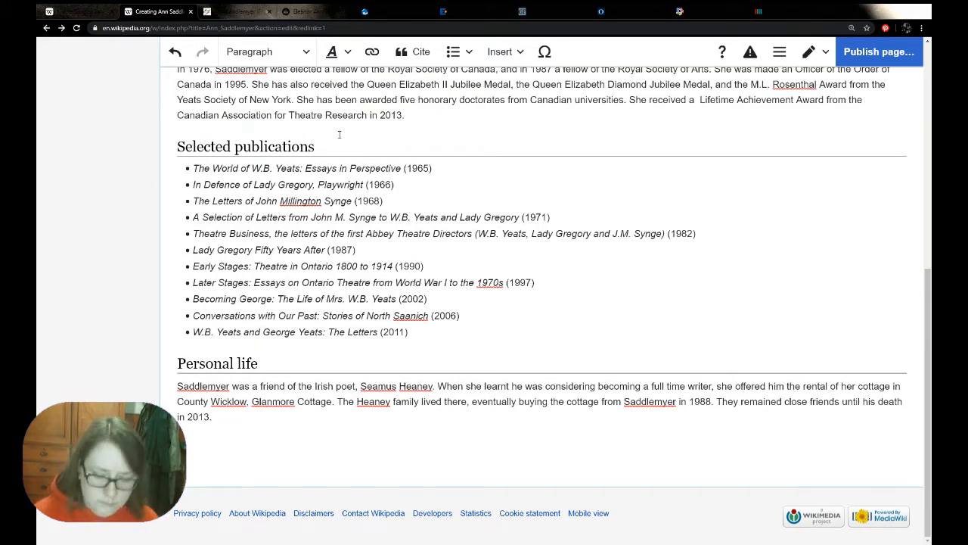
Add a "References" section heading below the Personal life section, with an empty paragraph under it
{"action": "left_click", "coordinate": [265, 53]}
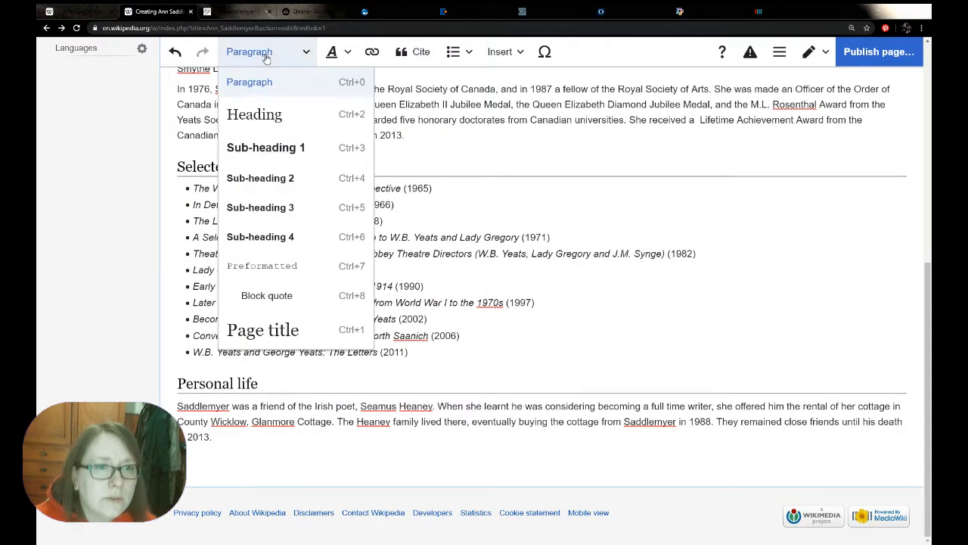
{"action": "left_click", "coordinate": [274, 111]}
{"action": "type", "text": "References"}
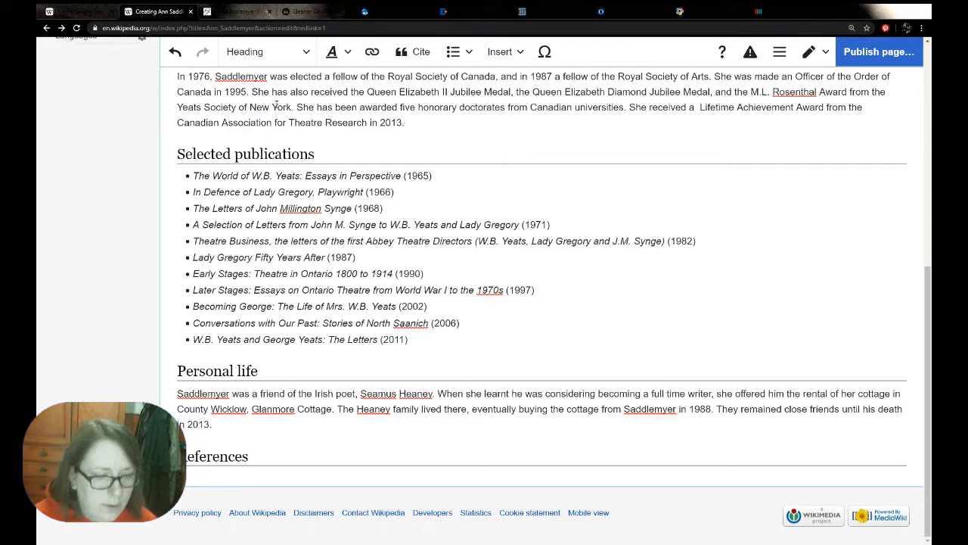
{"action": "key", "text": "BackSpace"}
{"action": "key", "text": "BackSpace"}
{"action": "key", "text": "BackSpace"}
{"action": "type", "text": "ences"}
{"action": "key", "text": "BackSpace"}
{"action": "key", "text": "BackSpace"}
{"action": "key", "text": "BackSpace"}
{"action": "key", "text": "BackSpace"}
{"action": "key", "text": "BackSpace"}
{"action": "key", "text": "BackSpace"}
{"action": "type", "text": "nces"}
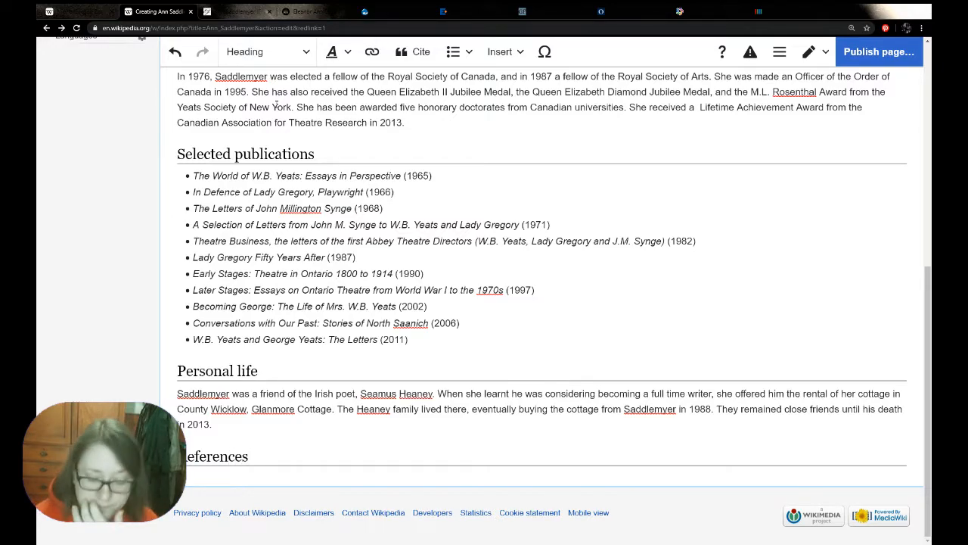
{"action": "key", "text": "Return"}
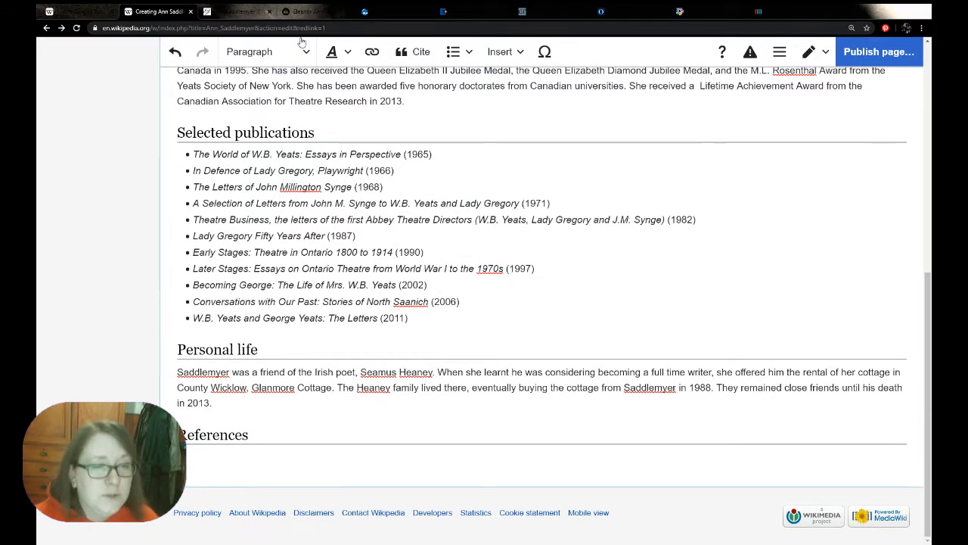
Insert an automatic references list under the References heading
{"action": "left_click", "coordinate": [502, 51]}
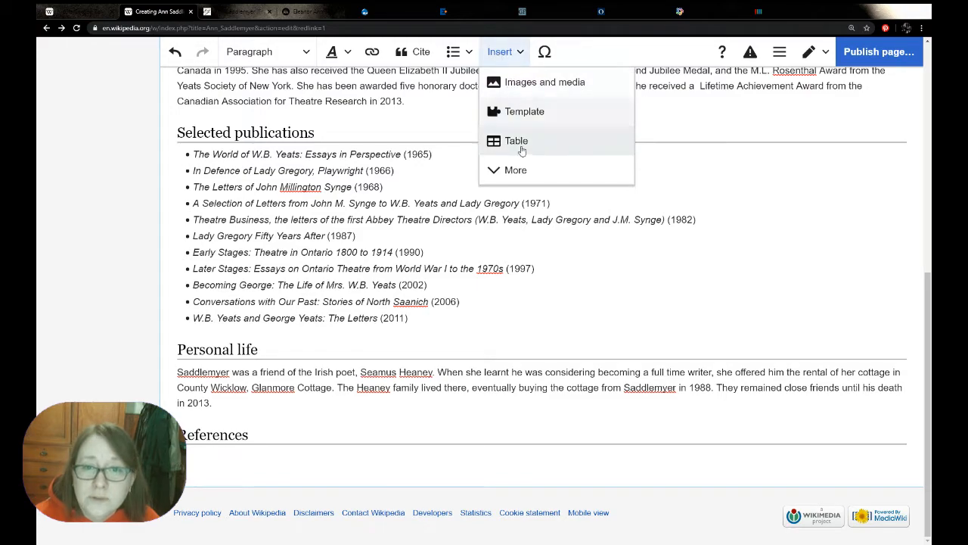
{"action": "left_click", "coordinate": [515, 171]}
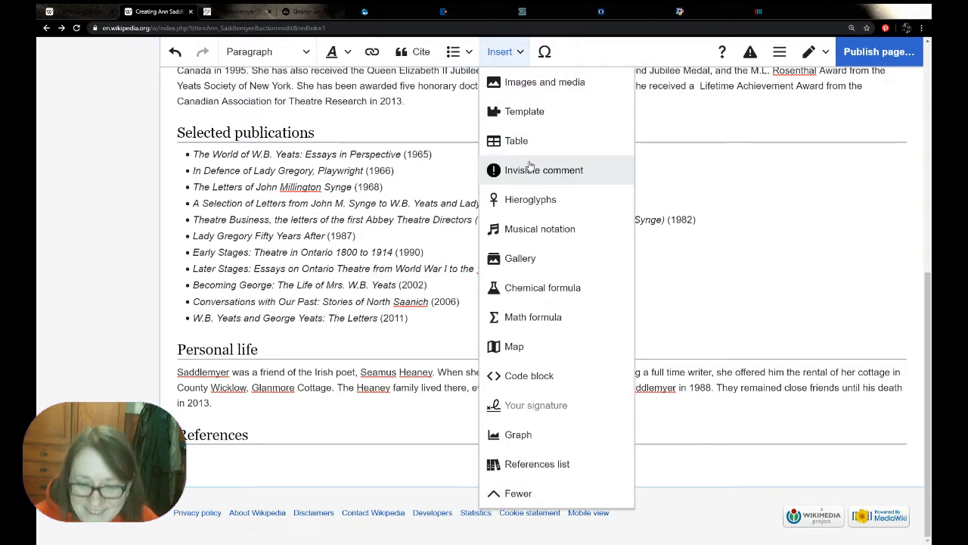
{"action": "left_click", "coordinate": [578, 462]}
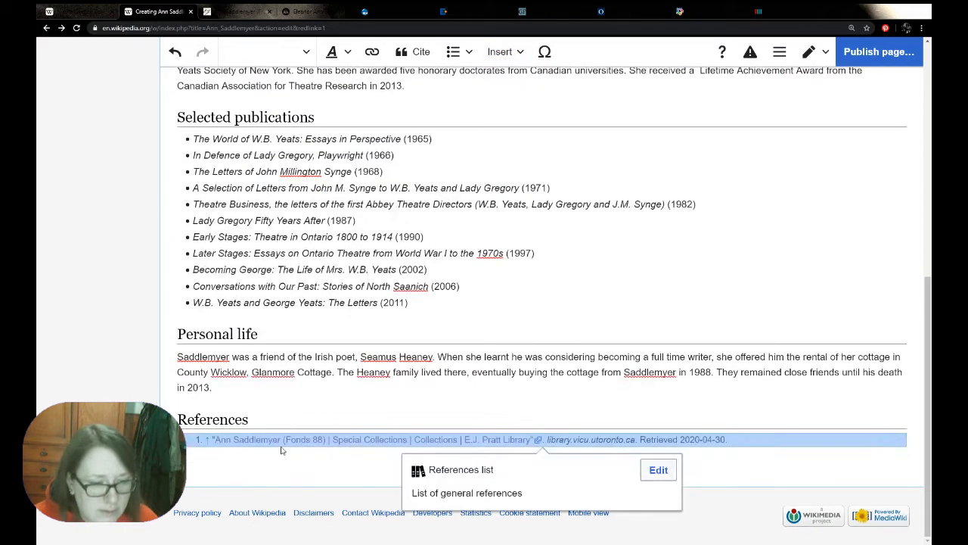
{"action": "left_click", "coordinate": [321, 460]}
{"action": "left_click", "coordinate": [499, 53]}
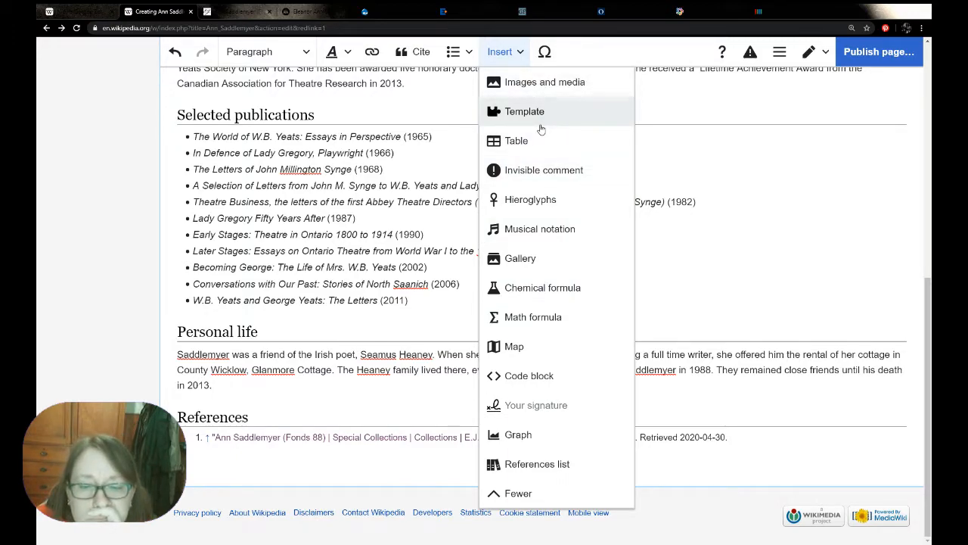
{"action": "left_click", "coordinate": [522, 56]}
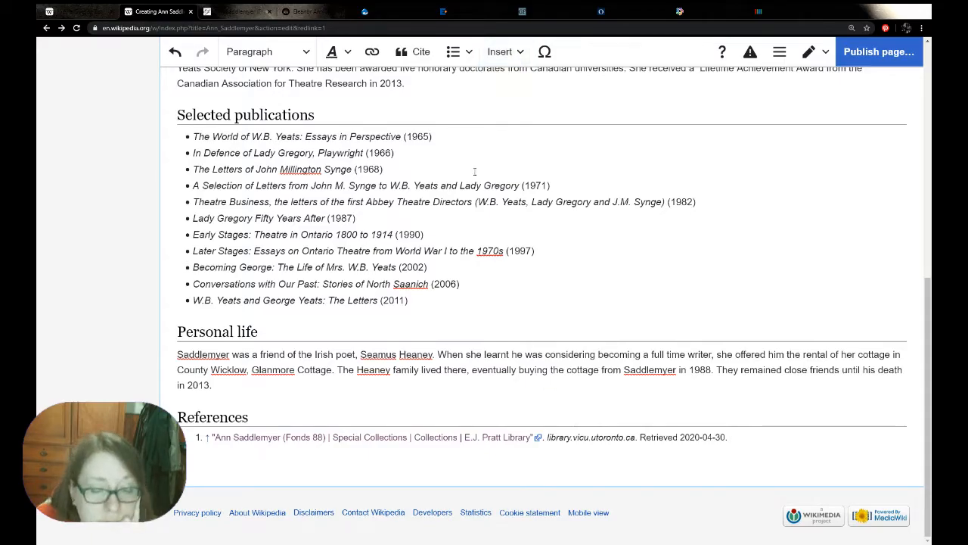
Reuse the existing E.J. Pratt Library citation at the end of the first Career paragraph, after "retirement in 1996."
{"action": "scroll", "coordinate": [526, 214], "scroll_direction": "up", "scroll_amount": 5}
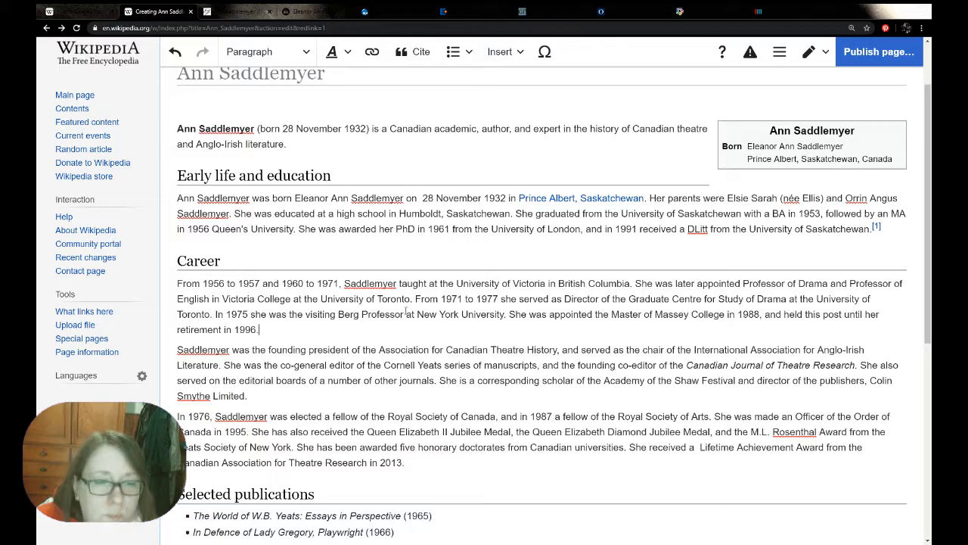
{"action": "left_click", "coordinate": [414, 51]}
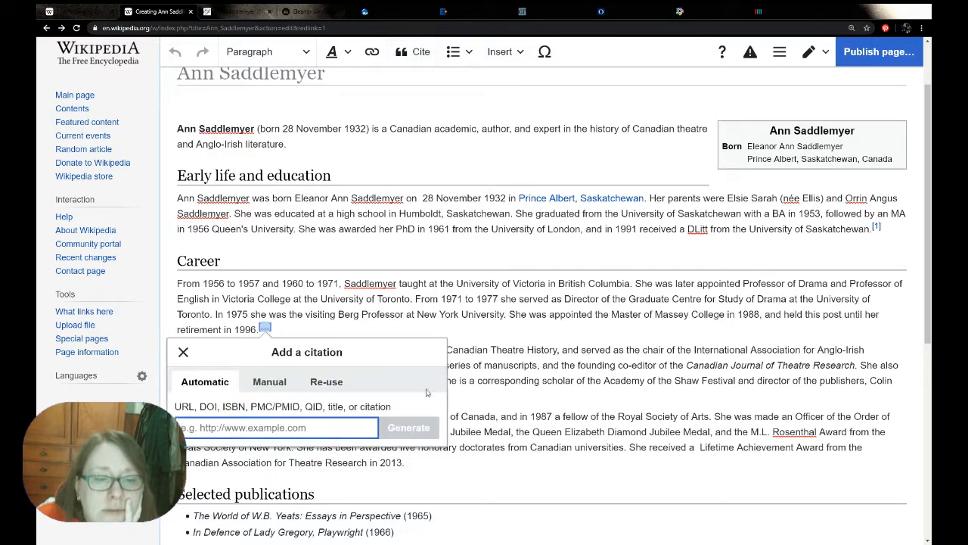
{"action": "left_click", "coordinate": [327, 381]}
{"action": "scroll", "coordinate": [400, 411], "scroll_direction": "down", "scroll_amount": 1}
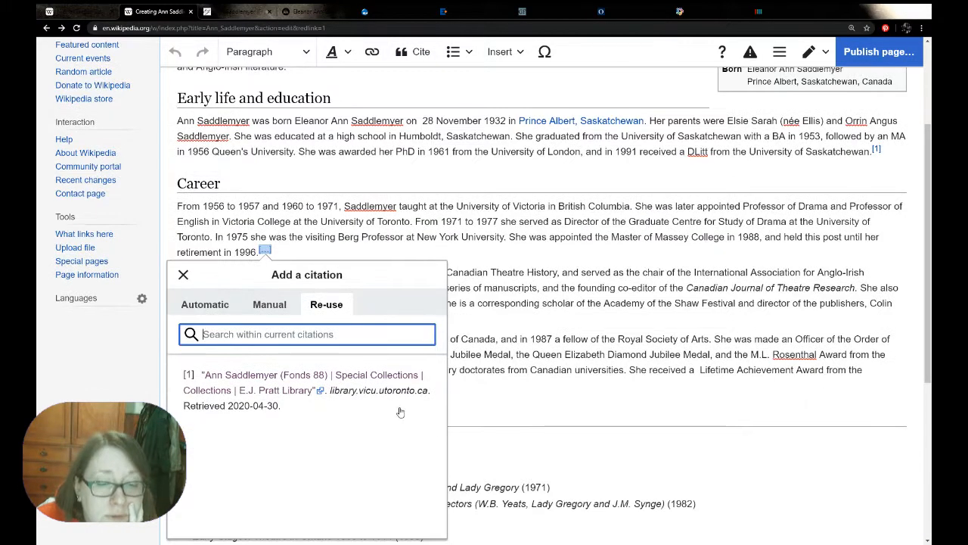
{"action": "left_click", "coordinate": [400, 412]}
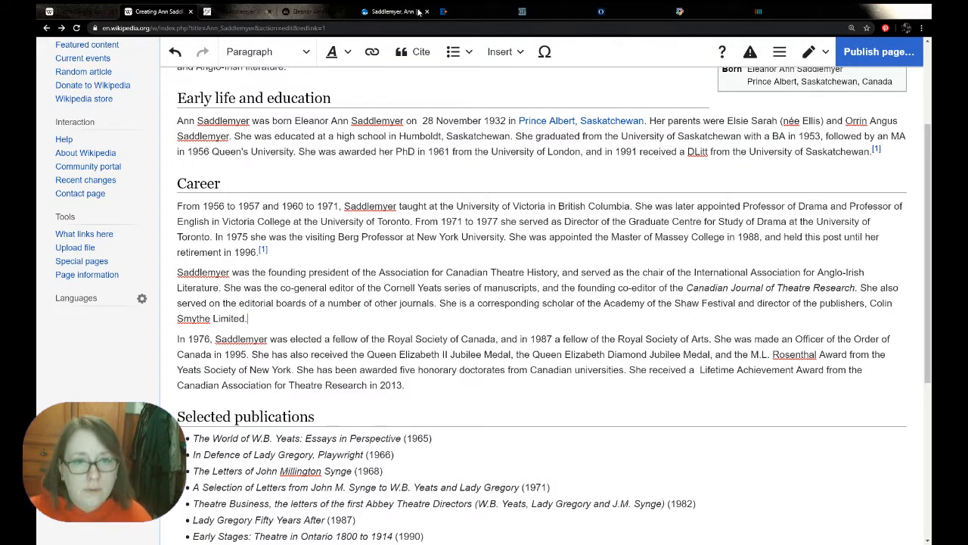
Reuse the E.J. Pratt Library citation at the end of the second and third Career paragraphs
{"action": "left_click", "coordinate": [415, 52]}
{"action": "left_click", "coordinate": [404, 409]}
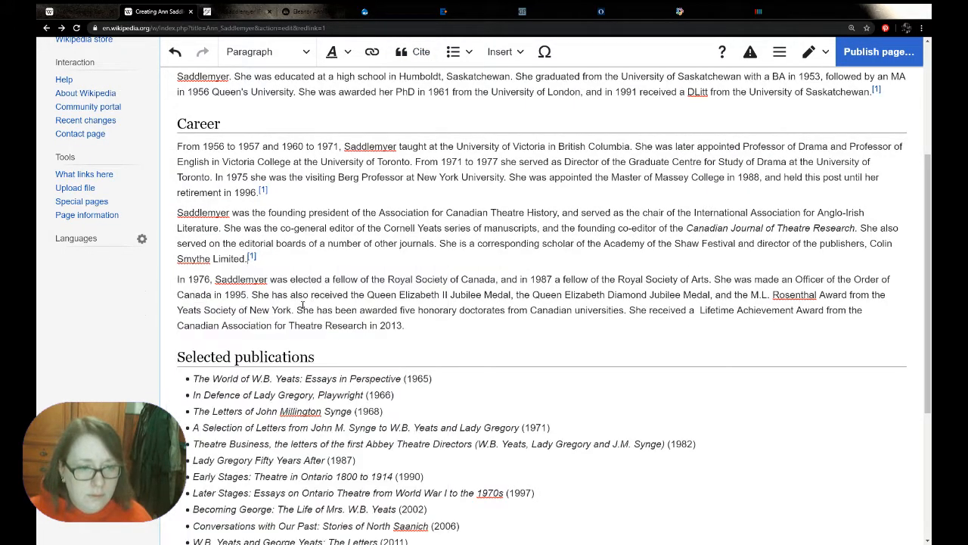
{"action": "left_click", "coordinate": [431, 326]}
{"action": "left_click", "coordinate": [415, 51]}
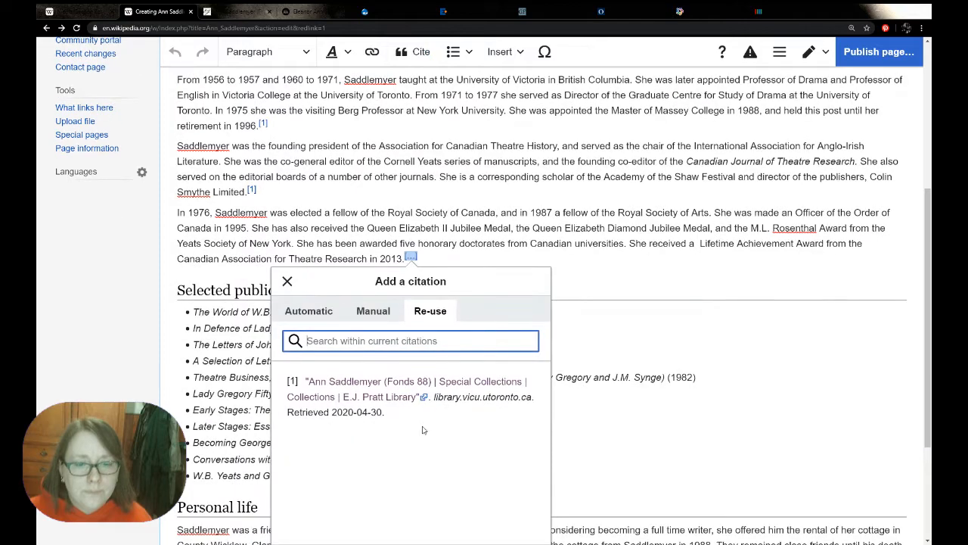
{"action": "left_click", "coordinate": [408, 390]}
Reuse the E.J. Pratt Library citation at the end of the Personal life paragraph
{"action": "scroll", "coordinate": [380, 369], "scroll_direction": "down", "scroll_amount": 2}
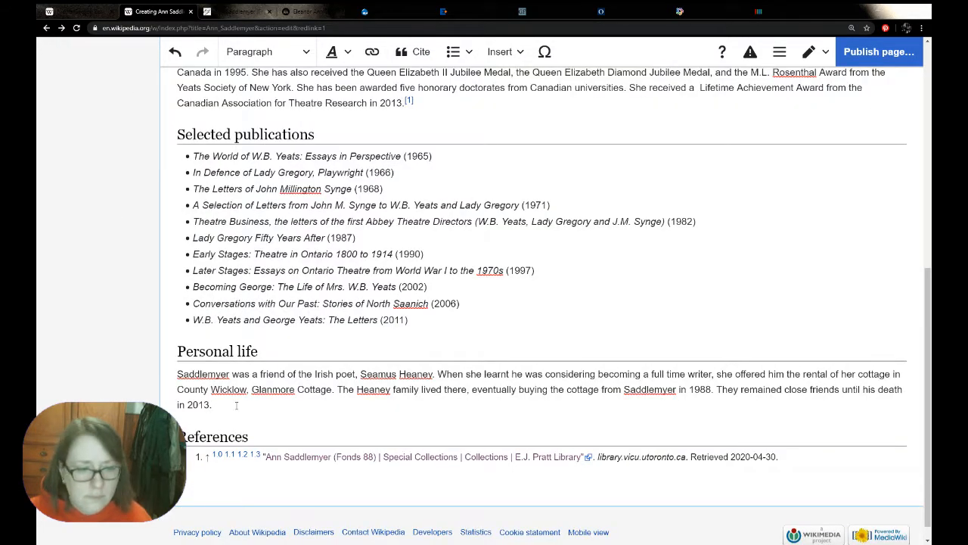
{"action": "left_click", "coordinate": [415, 52]}
{"action": "left_click", "coordinate": [348, 403]}
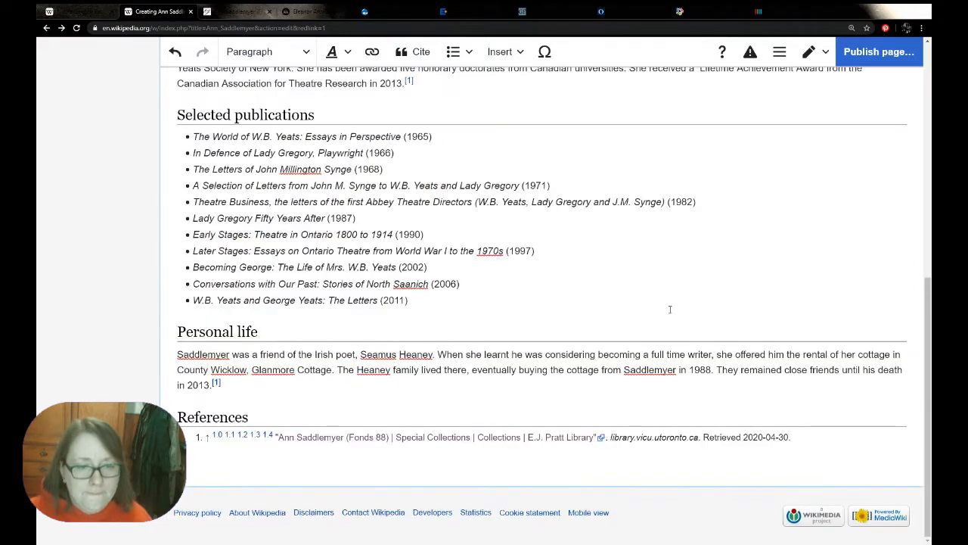
Close the Ann Saddlemyer library source page, moving on to her Royal Irish Academy profile
{"action": "scroll", "coordinate": [662, 303], "scroll_direction": "up", "scroll_amount": 10}
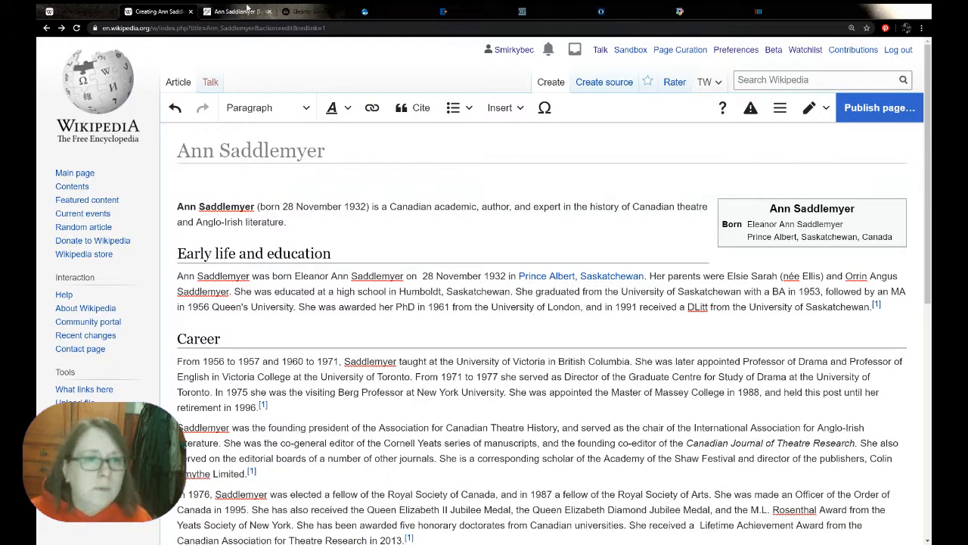
{"action": "left_click", "coordinate": [247, 9]}
{"action": "left_click", "coordinate": [269, 12]}
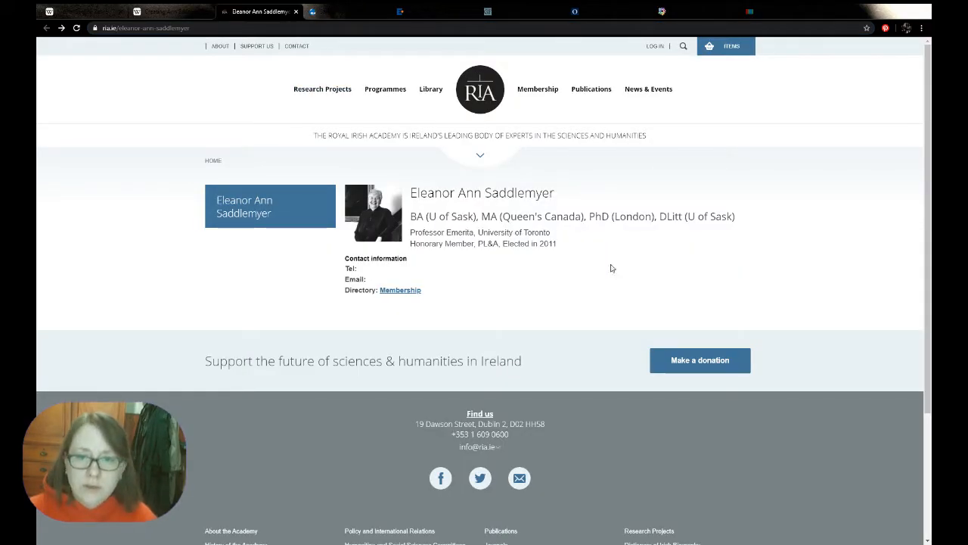
Add "In 2011 she was elected a member of the Royal Irish Academy." at the end of the third Career paragraph
{"action": "left_click", "coordinate": [150, 9]}
{"action": "scroll", "coordinate": [453, 330], "scroll_direction": "down", "scroll_amount": 3}
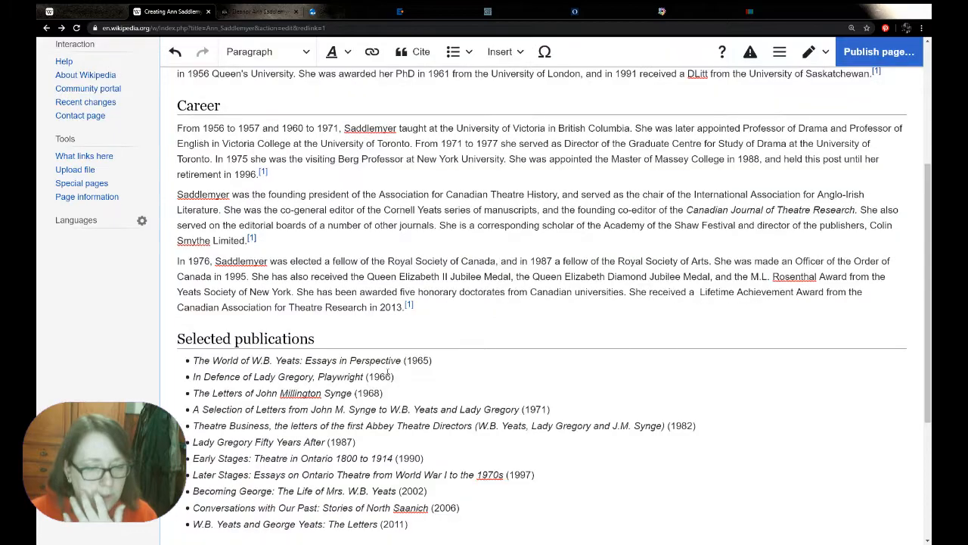
{"action": "left_click", "coordinate": [446, 300]}
{"action": "type", "text": "In 2011 she "}
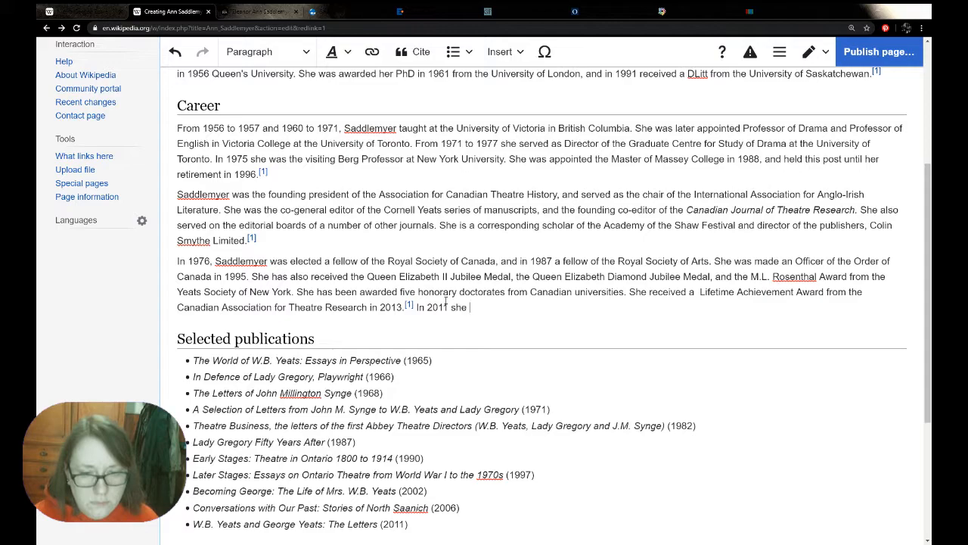
{"action": "type", "text": "was alect"}
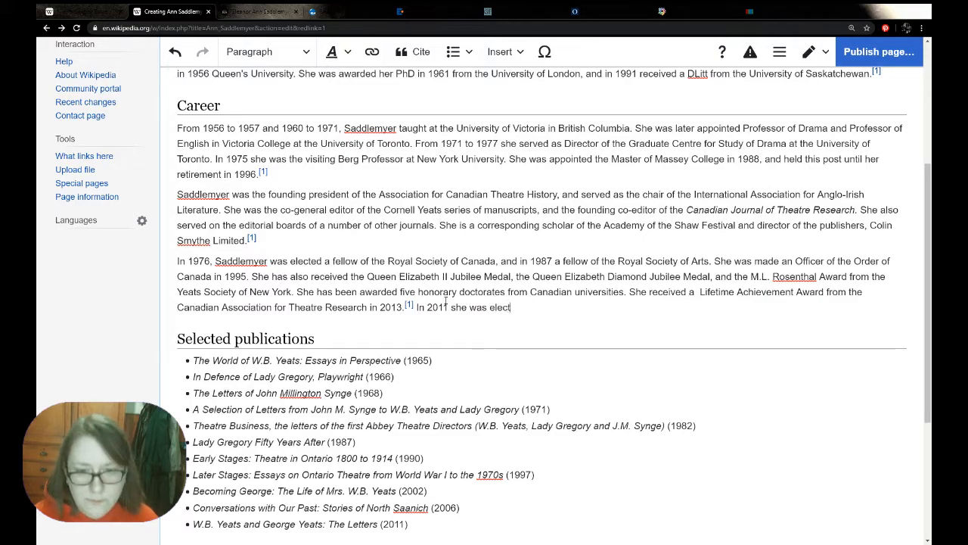
{"action": "type", "text": "ed a member of"}
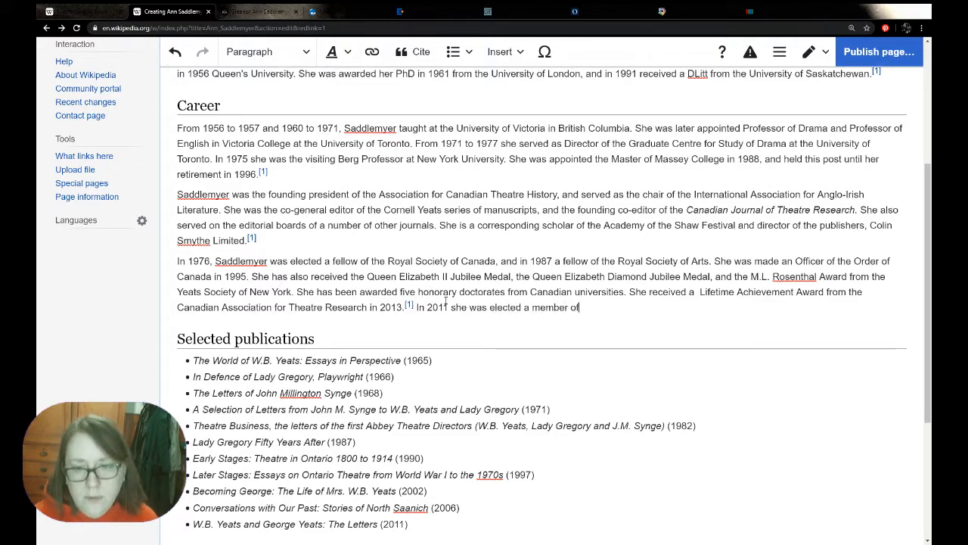
{"action": "type", "text": " the Royal i"}
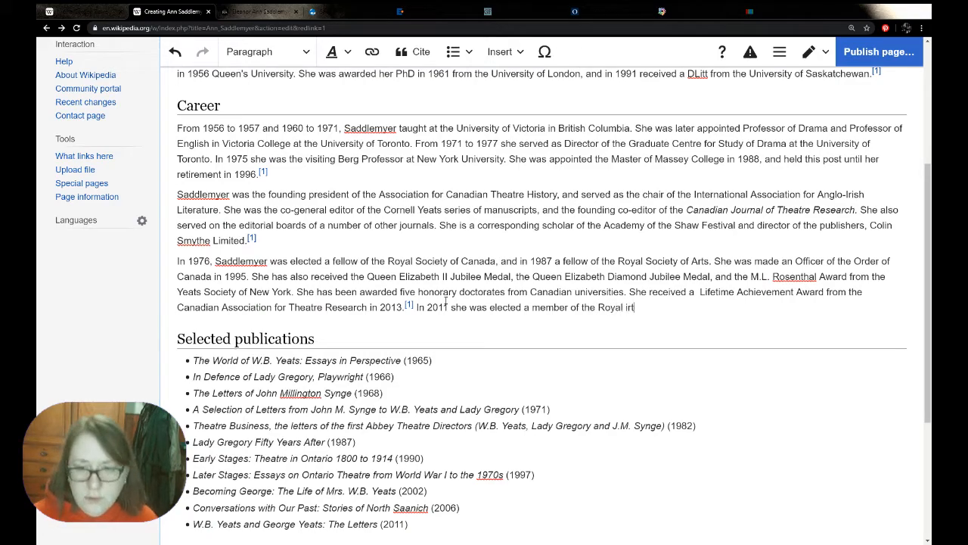
{"action": "type", "text": "rish Academuy"}
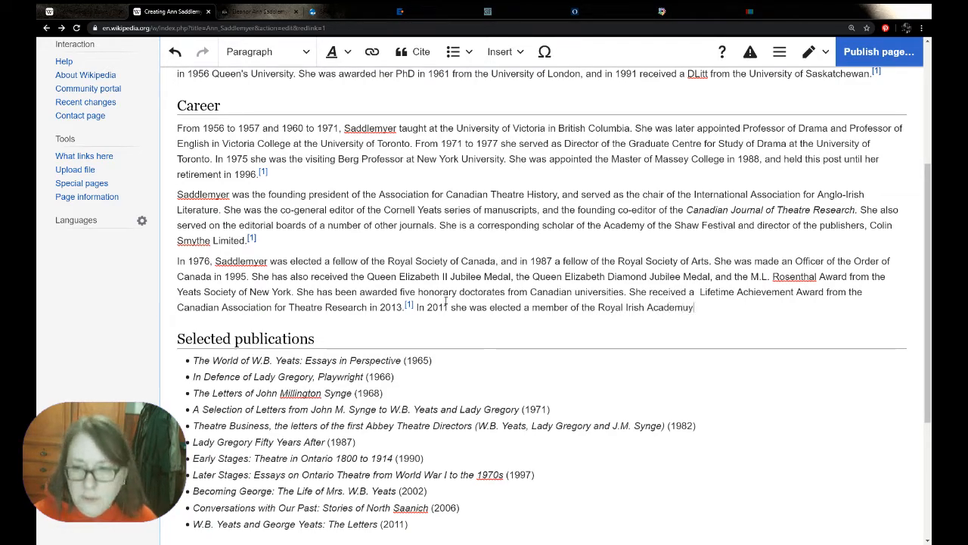
{"action": "key", "text": "BackSpace"}
{"action": "key", "text": "BackSpace"}
{"action": "type", "text": "y"}
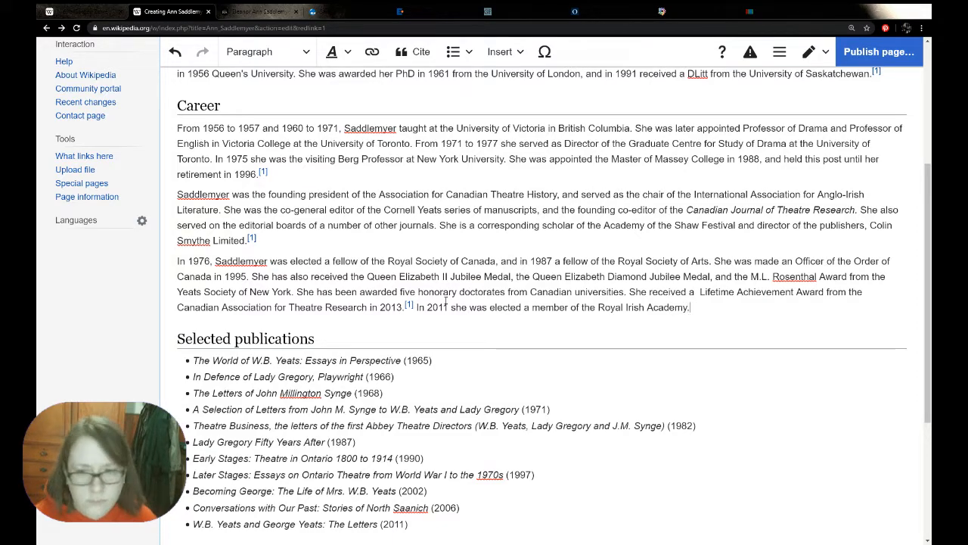
Link "Royal Irish Academy" in the new Career sentence to its Wikipedia article
{"action": "left_click_drag", "start_coordinate": [598, 307], "coordinate": [688, 307]}
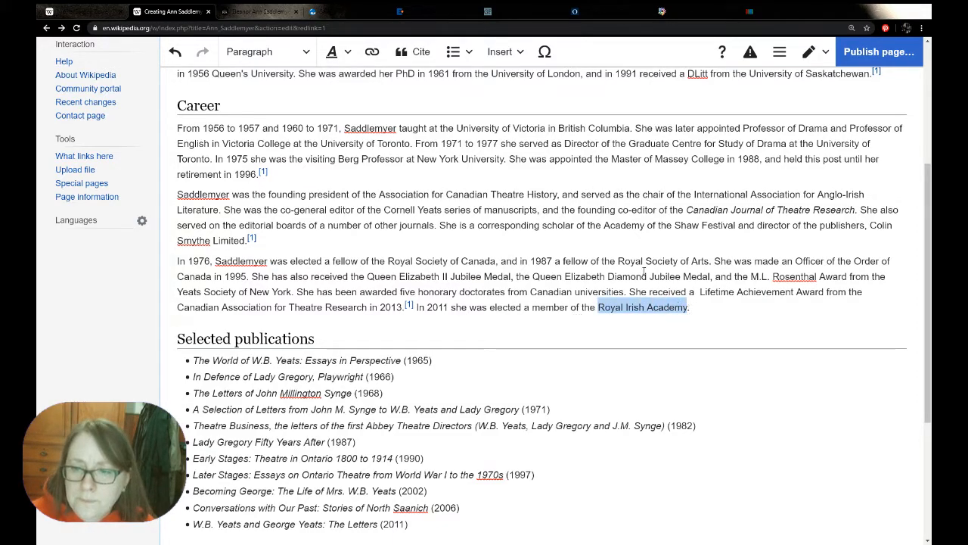
{"action": "left_click", "coordinate": [374, 52]}
{"action": "left_click", "coordinate": [614, 427]}
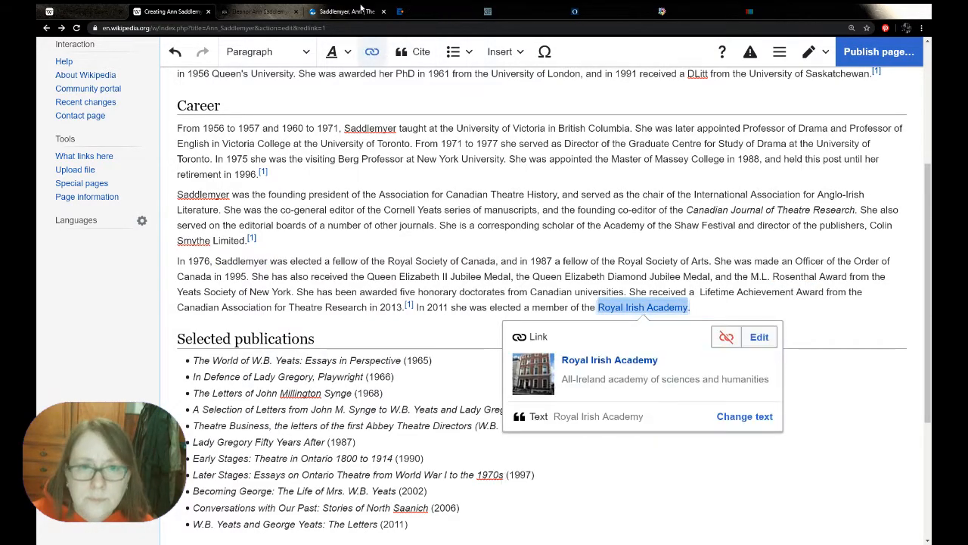
Cite the Royal Irish Academy profile page (ria.ie/eleanor-ann-saddlemyer) after the sentence about the 2011 election, using an automatically generated reference
{"action": "left_click", "coordinate": [286, 13]}
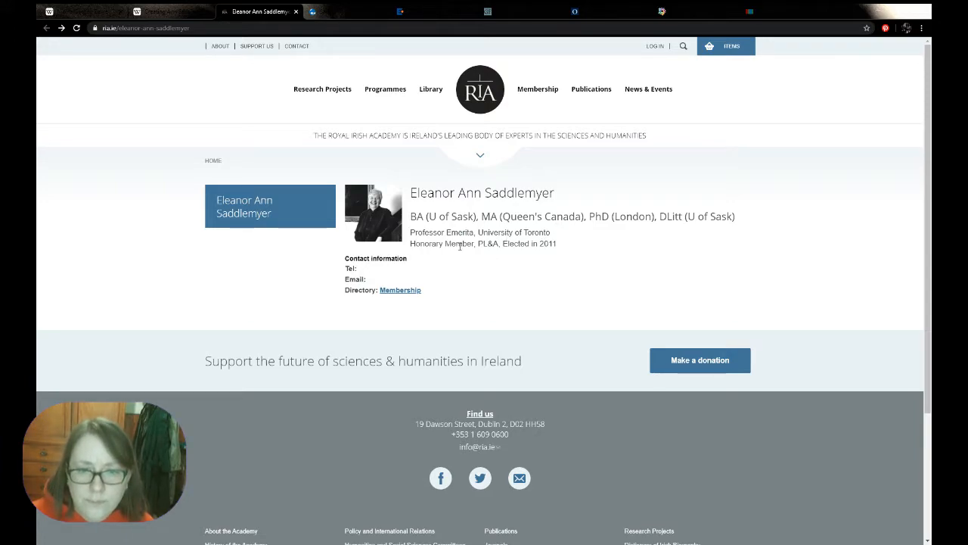
{"action": "left_click", "coordinate": [307, 29]}
{"action": "key", "text": "ctrl+c"}
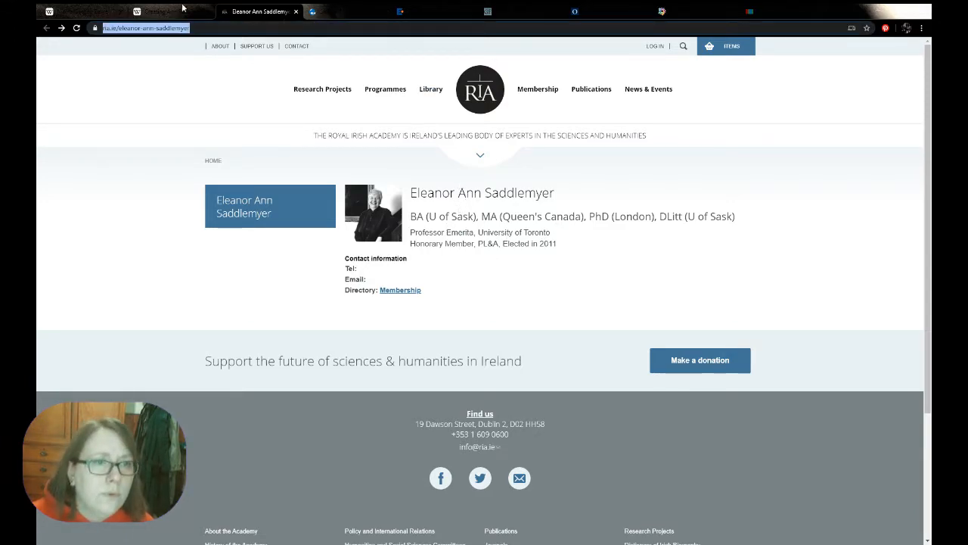
{"action": "left_click", "coordinate": [155, 13]}
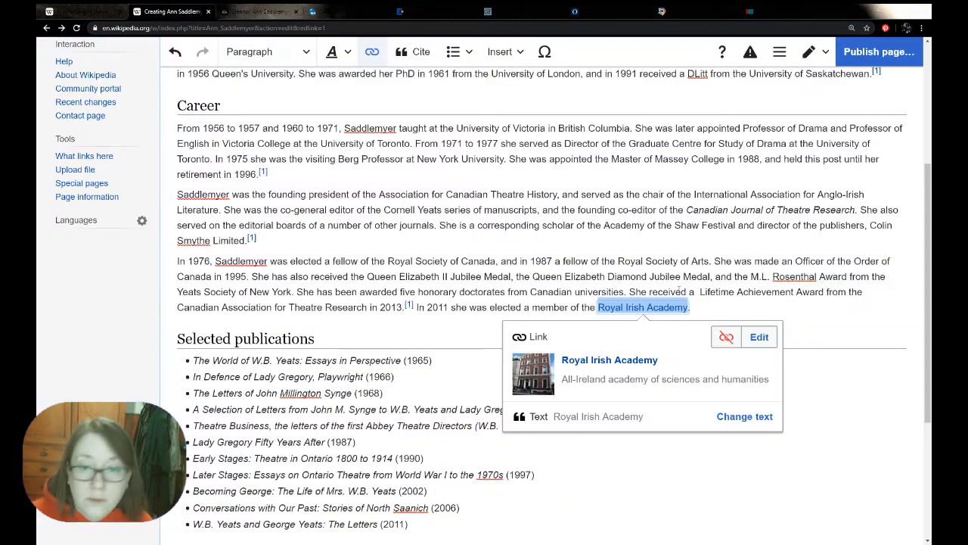
{"action": "left_click", "coordinate": [407, 57]}
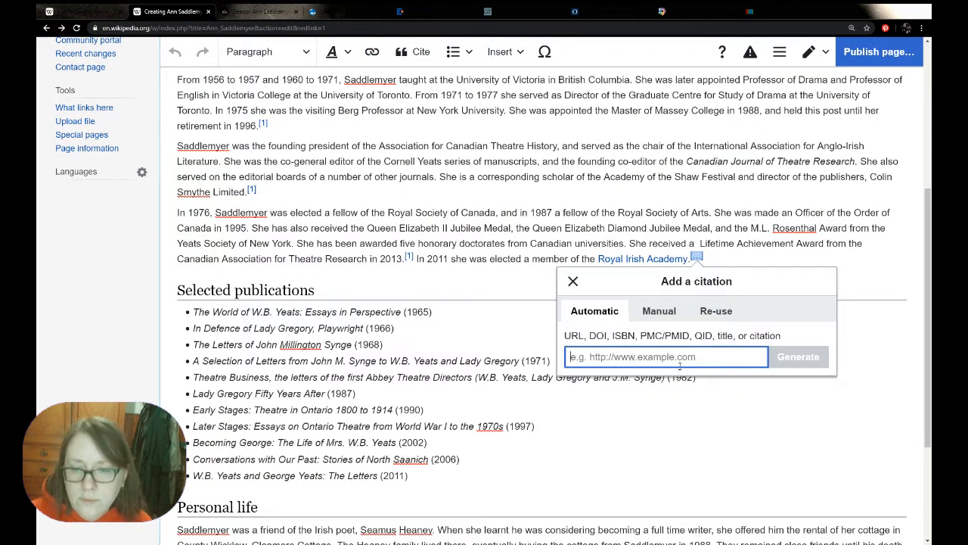
{"action": "key", "text": "ctrl+v"}
{"action": "left_click", "coordinate": [794, 358]}
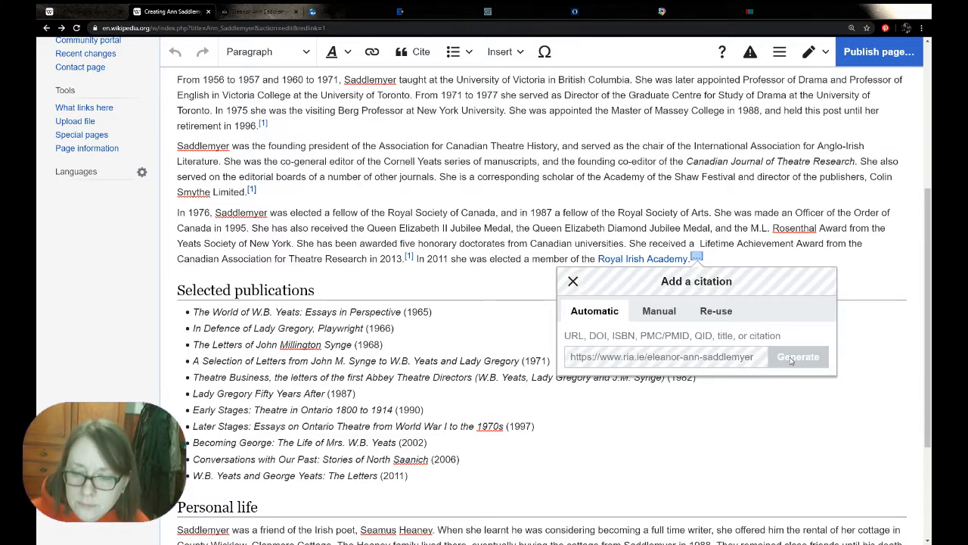
{"action": "left_click", "coordinate": [800, 318]}
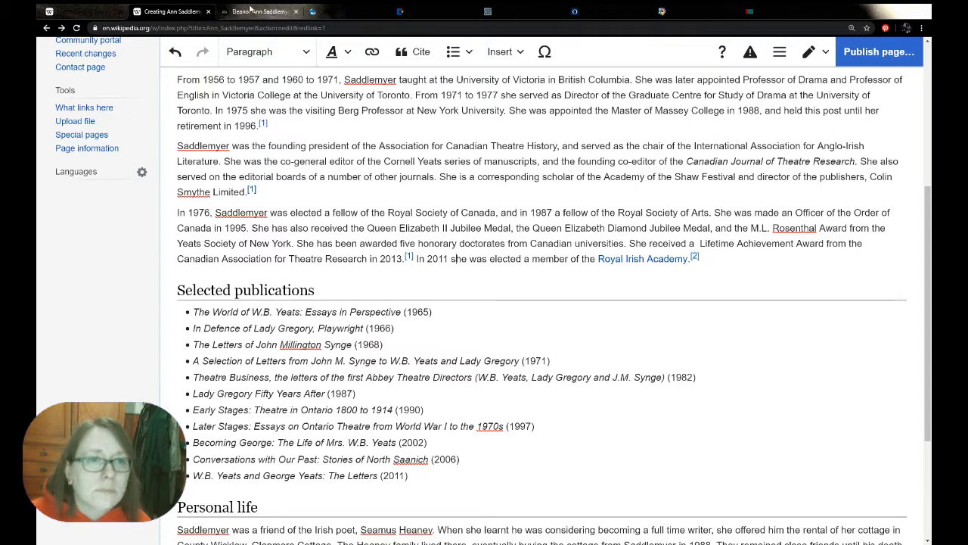
Close the Royal Irish Academy page, check the Royal Society of Canada profile against the Career section, and close that profile too
{"action": "left_click", "coordinate": [291, 11]}
{"action": "left_click", "coordinate": [295, 11]}
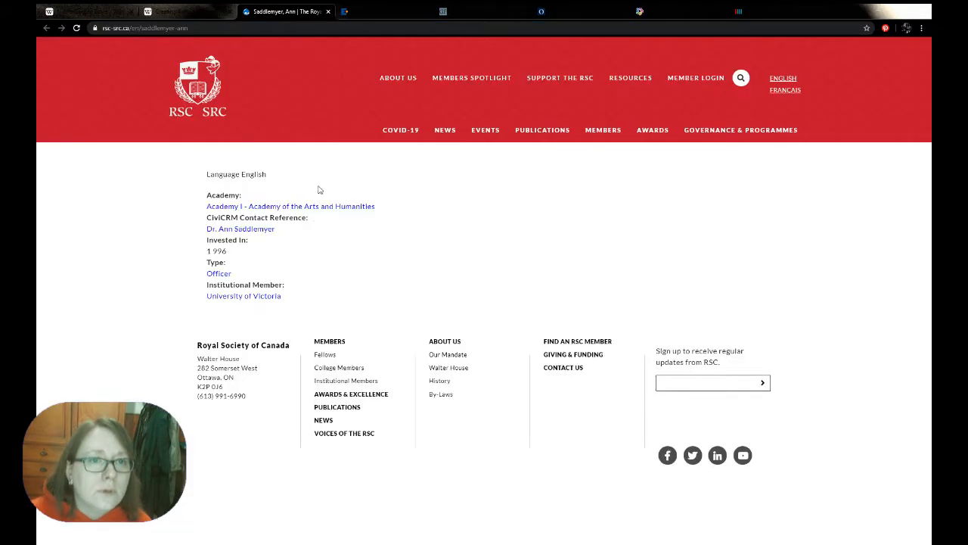
{"action": "left_click_drag", "start_coordinate": [226, 251], "coordinate": [192, 253]}
{"action": "left_click", "coordinate": [184, 323]}
{"action": "left_click", "coordinate": [201, 11]}
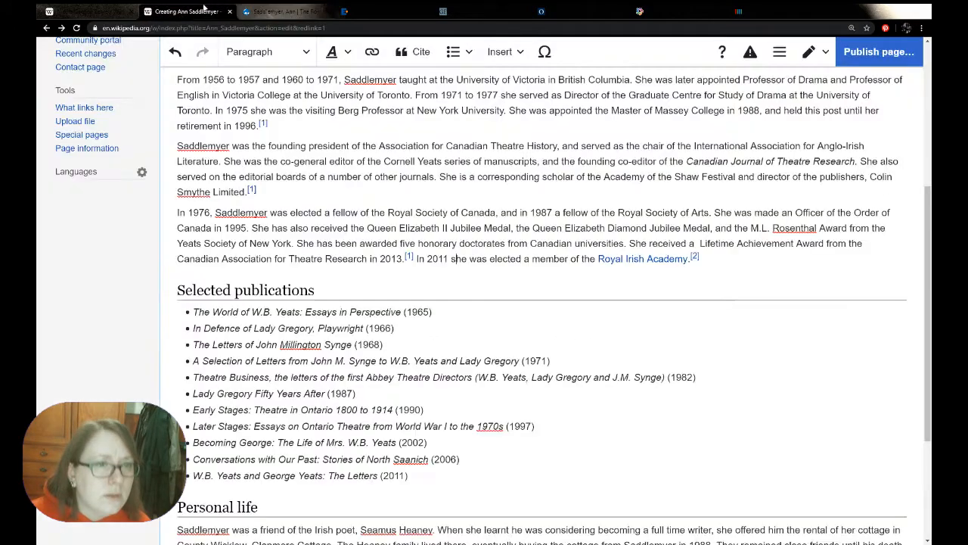
{"action": "scroll", "coordinate": [310, 270], "scroll_direction": "up", "scroll_amount": 1}
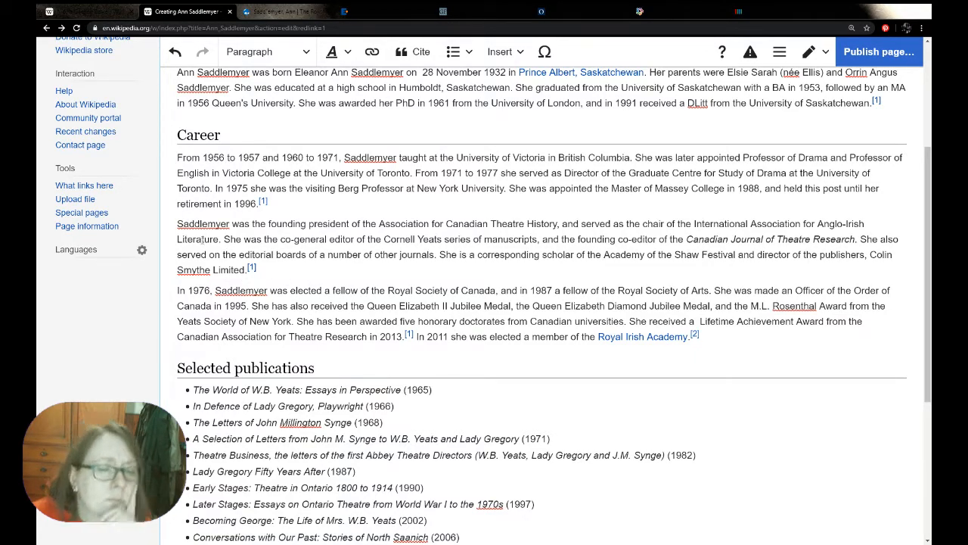
{"action": "left_click", "coordinate": [297, 9]}
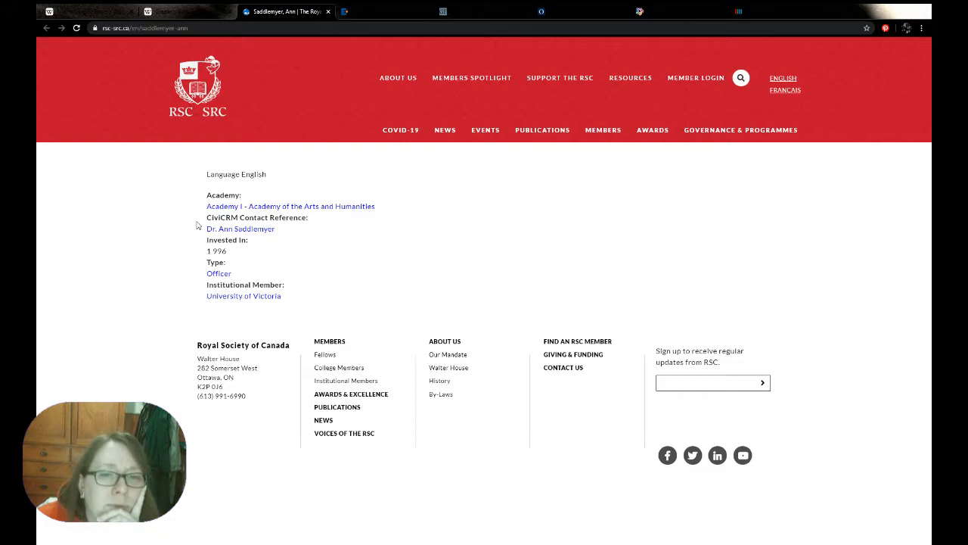
{"action": "left_click", "coordinate": [328, 11]}
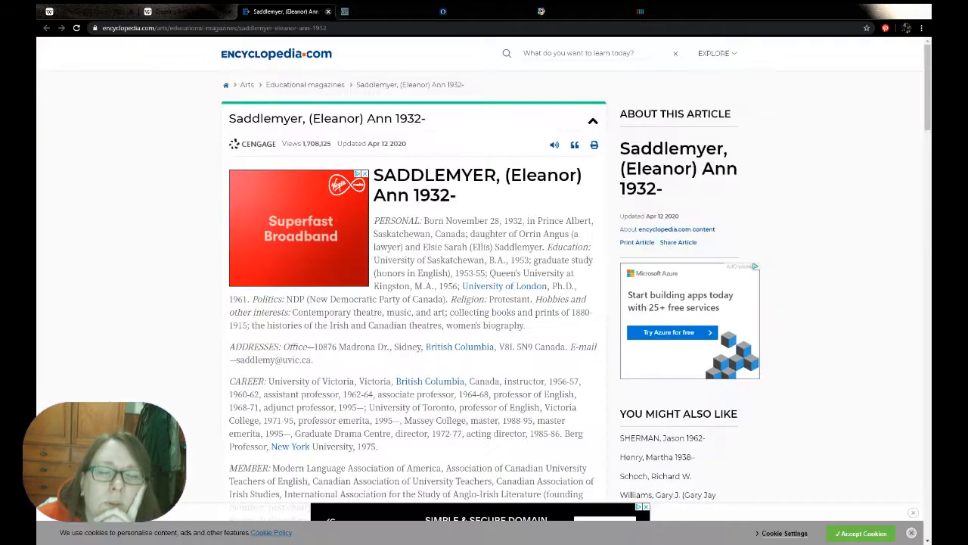
Copy "Bedford College of the" from the Guggenheim Foundation profile into the PhD sentence before "University of London", removing the extra "the"
{"action": "left_click", "coordinate": [374, 11]}
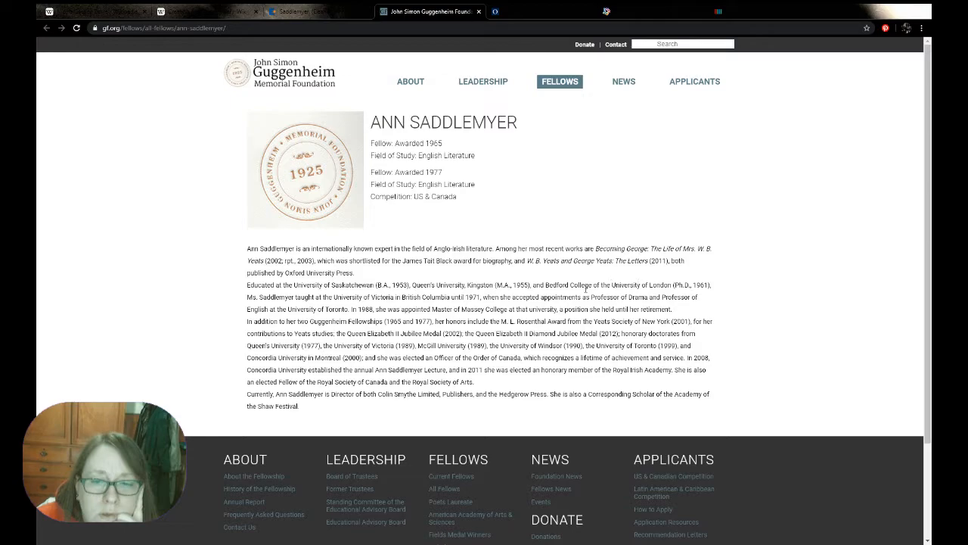
{"action": "left_click_drag", "start_coordinate": [546, 286], "coordinate": [611, 286]}
{"action": "key", "text": "ctrl+c"}
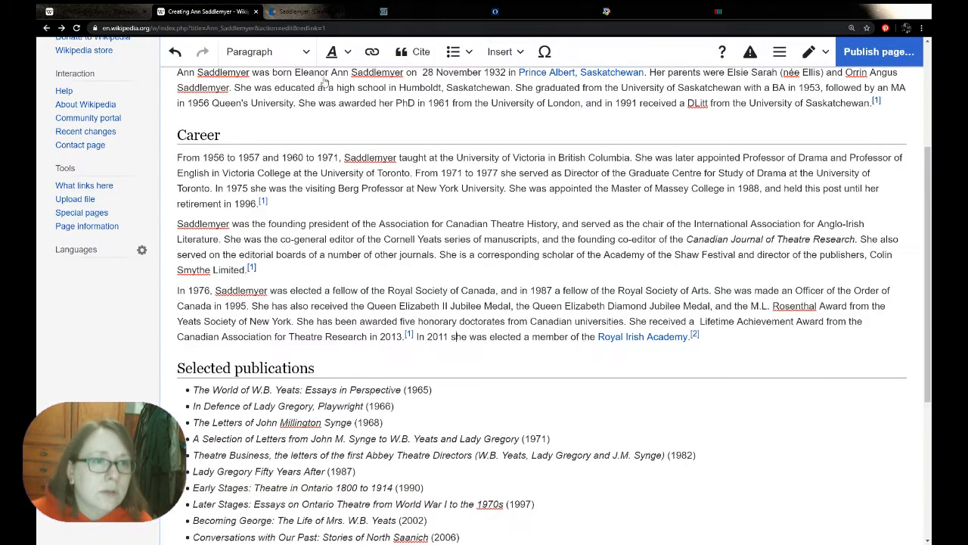
{"action": "left_click", "coordinate": [208, 11]}
{"action": "scroll", "coordinate": [471, 153], "scroll_direction": "up", "scroll_amount": 2}
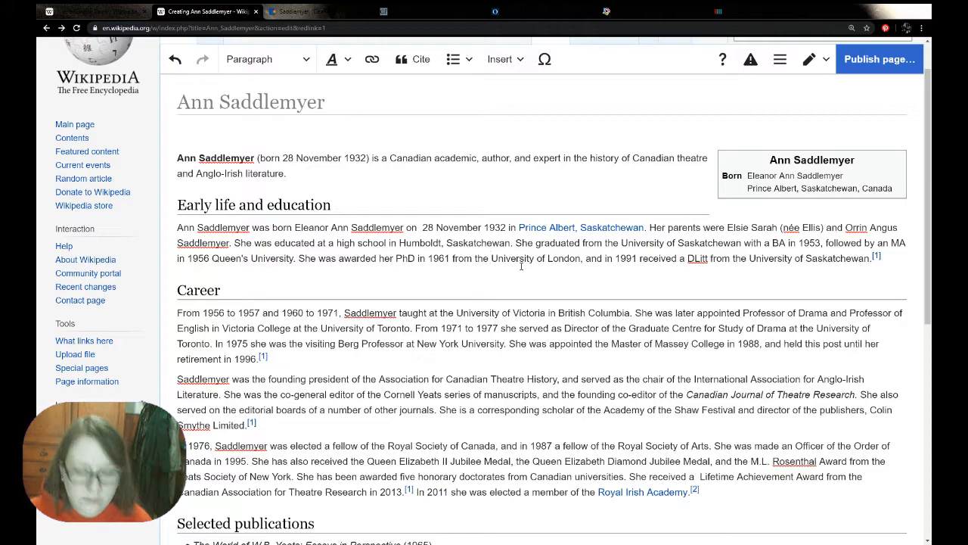
{"action": "key", "text": "ctrl+v"}
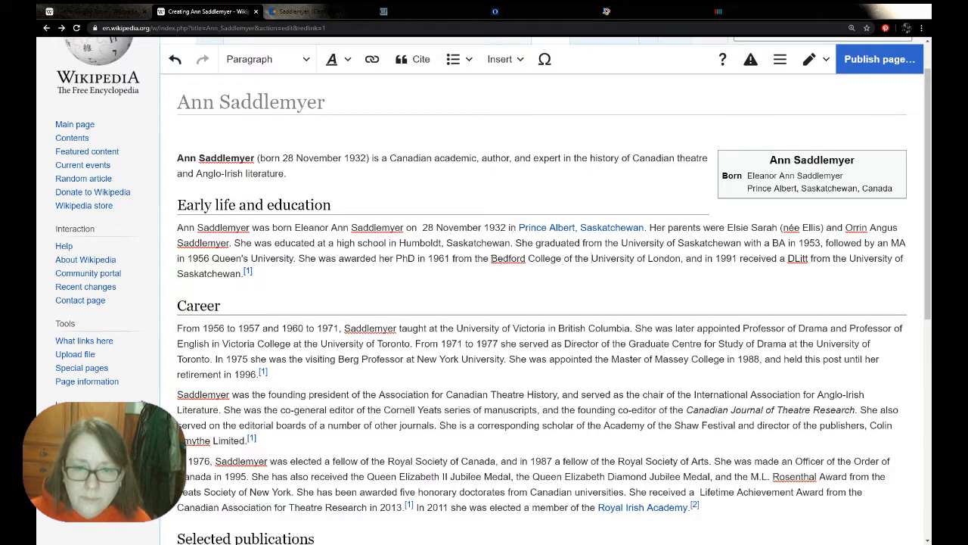
{"action": "double_click", "coordinate": [482, 258]}
{"action": "key", "text": "BackSpace"}
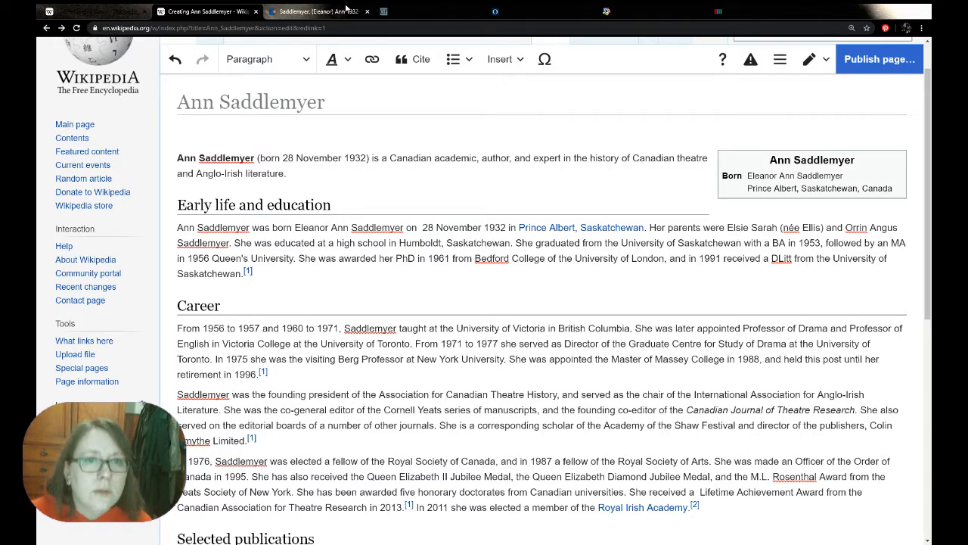
Copy the Guggenheim profile's web address, and move the Early life paragraph's existing citation to directly after "Queen's University."
{"action": "left_click", "coordinate": [423, 11]}
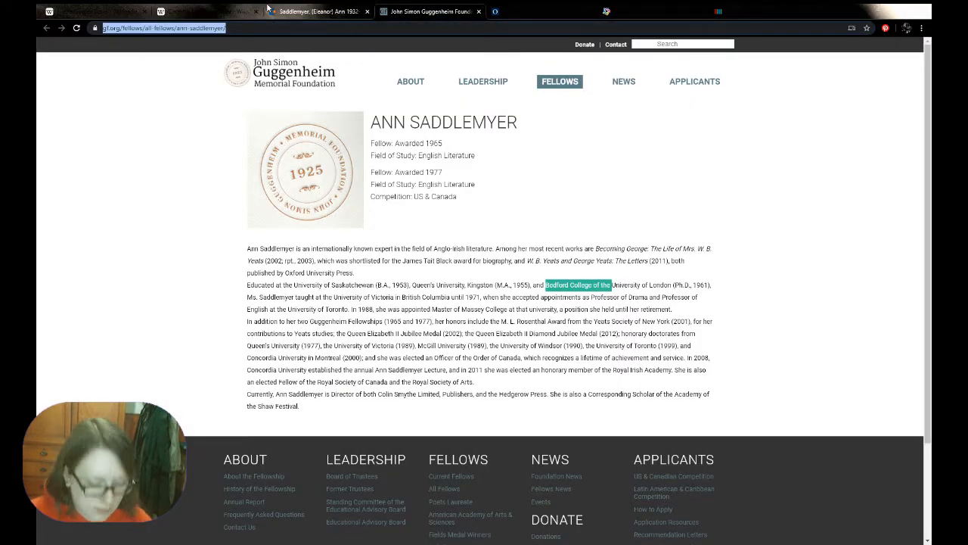
{"action": "left_click", "coordinate": [202, 11]}
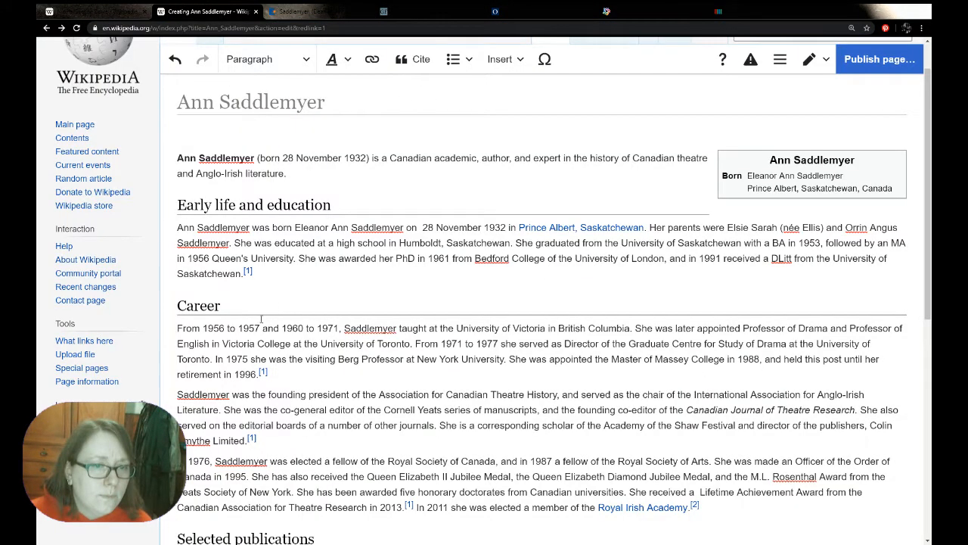
{"action": "left_click", "coordinate": [249, 273]}
{"action": "left_click_drag", "start_coordinate": [249, 272], "coordinate": [300, 262]}
Insert an automatically generated citation of the Guggenheim Foundation page at the end of the Early life and education paragraph
{"action": "left_click", "coordinate": [250, 273]}
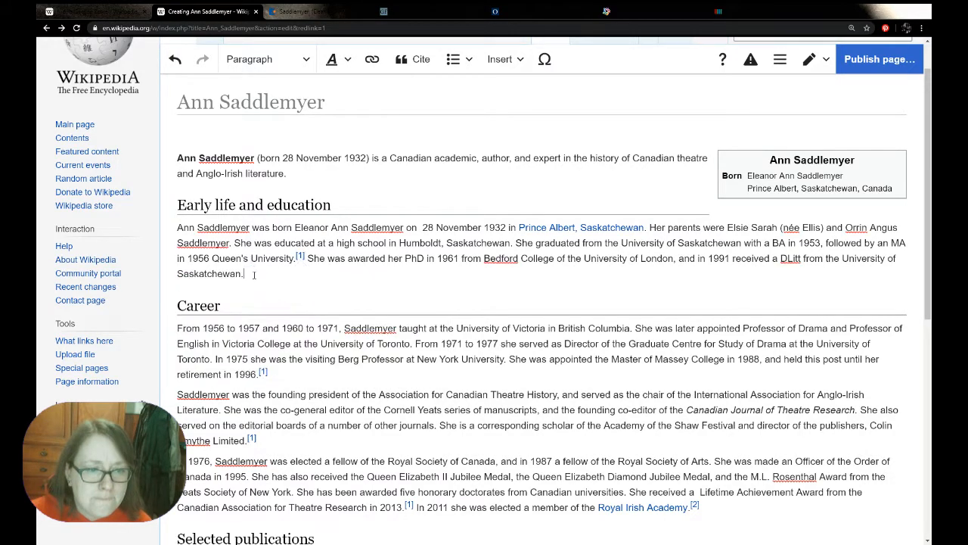
{"action": "left_click", "coordinate": [415, 59]}
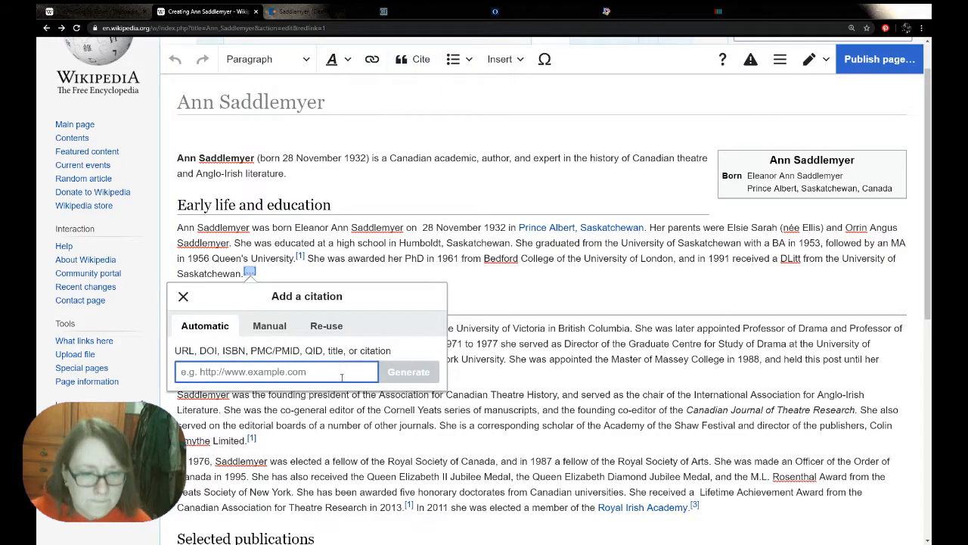
{"action": "type", "text": "https://www.gf.org/fellows/all-fellows/ann-saddlemyer/"}
{"action": "key", "text": "Return"}
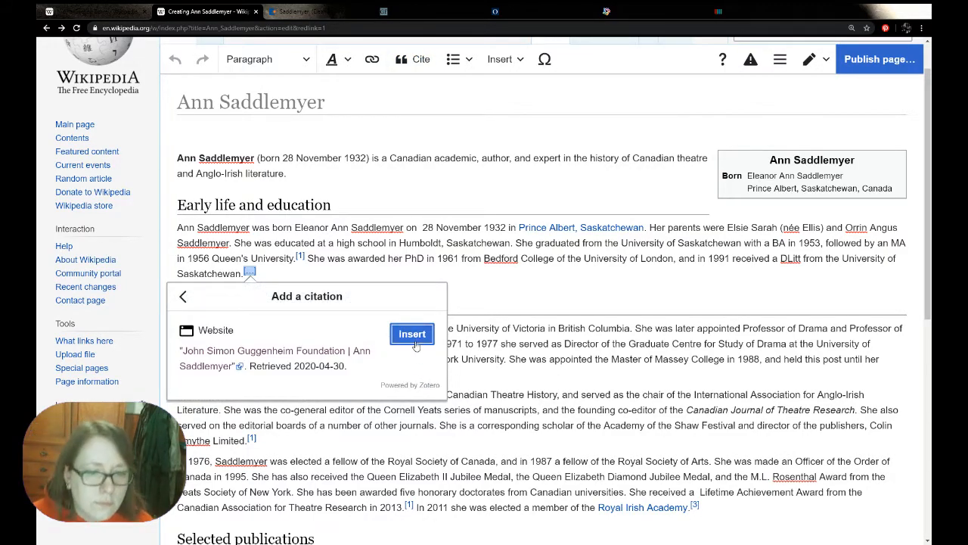
{"action": "left_click", "coordinate": [412, 333]}
Check the Guggenheim profile's career dates, and reword the Toronto professorship sentence with "then appointed" and "University of Toronto in 1971"
{"action": "left_click", "coordinate": [409, 9]}
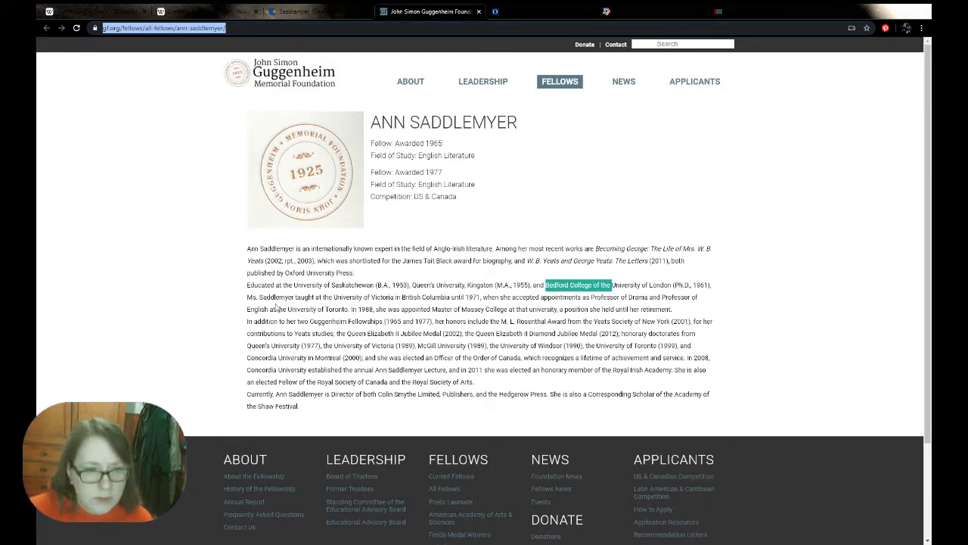
{"action": "left_click", "coordinate": [396, 304]}
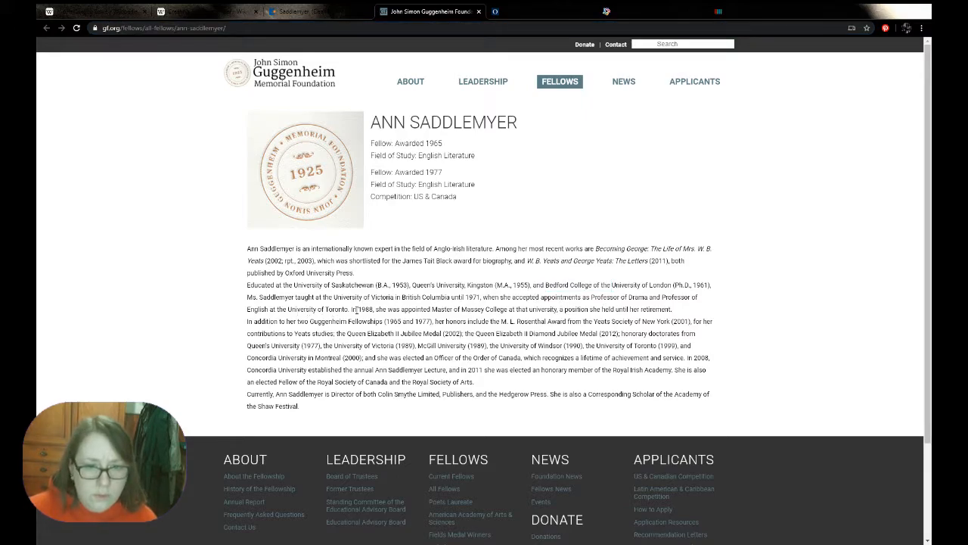
{"action": "left_click", "coordinate": [205, 11]}
{"action": "left_click", "coordinate": [638, 346]}
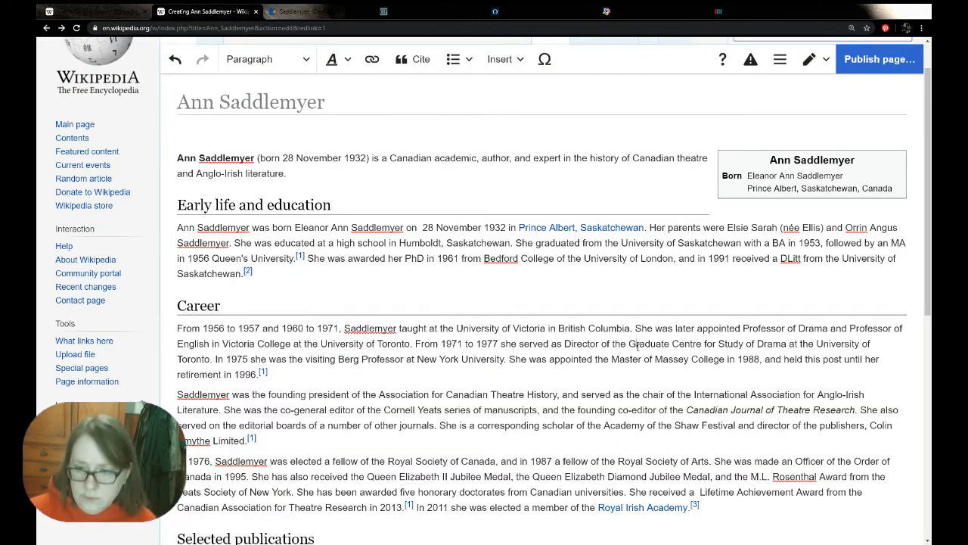
{"action": "double_click", "coordinate": [687, 327]}
{"action": "type", "text": "then "}
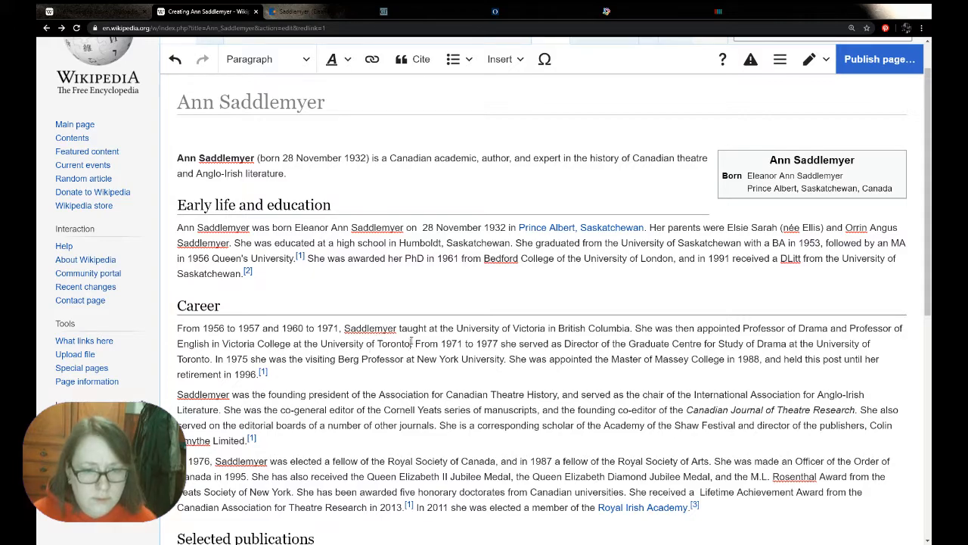
{"action": "type", "text": " in 1971"}
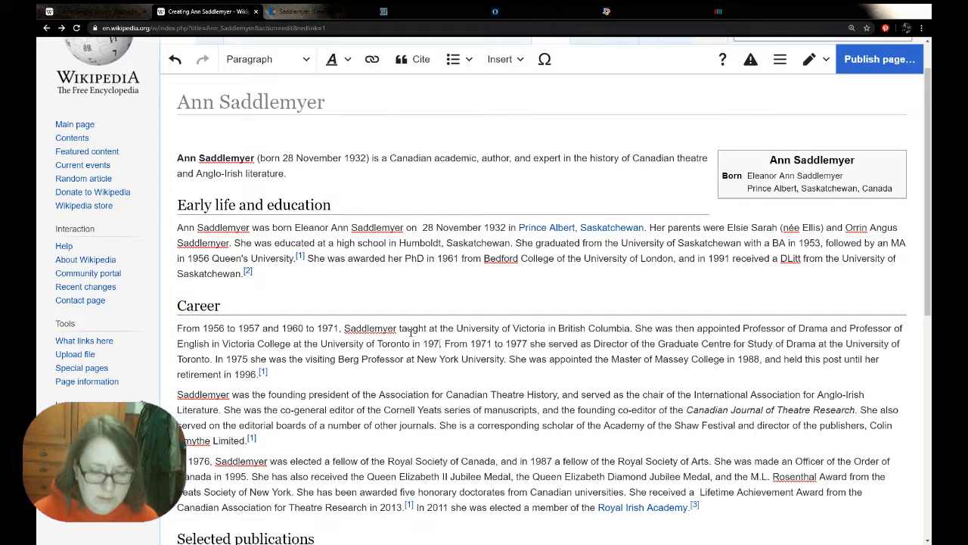
Copy "two Guggenheim Fellowships (1965 and 1977)" from the Guggenheim Foundation profile to the end of the first Career paragraph
{"action": "left_click", "coordinate": [427, 11]}
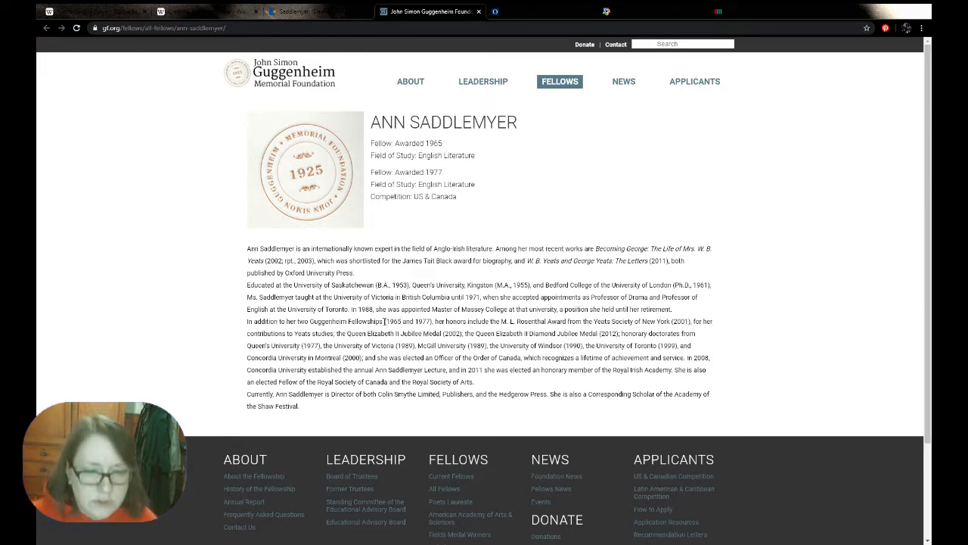
{"action": "left_click_drag", "start_coordinate": [297, 321], "coordinate": [433, 322]}
{"action": "key", "text": "ctrl+c"}
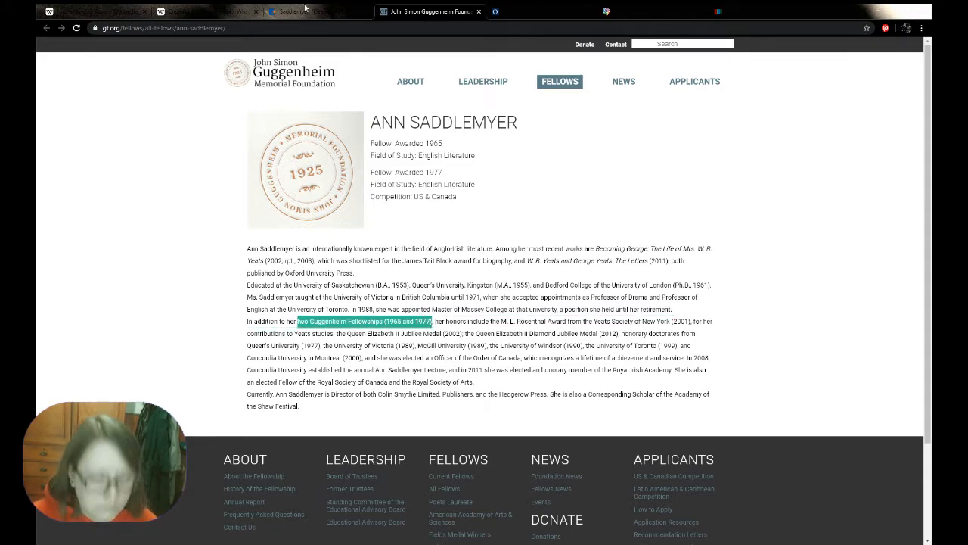
{"action": "left_click", "coordinate": [204, 11]}
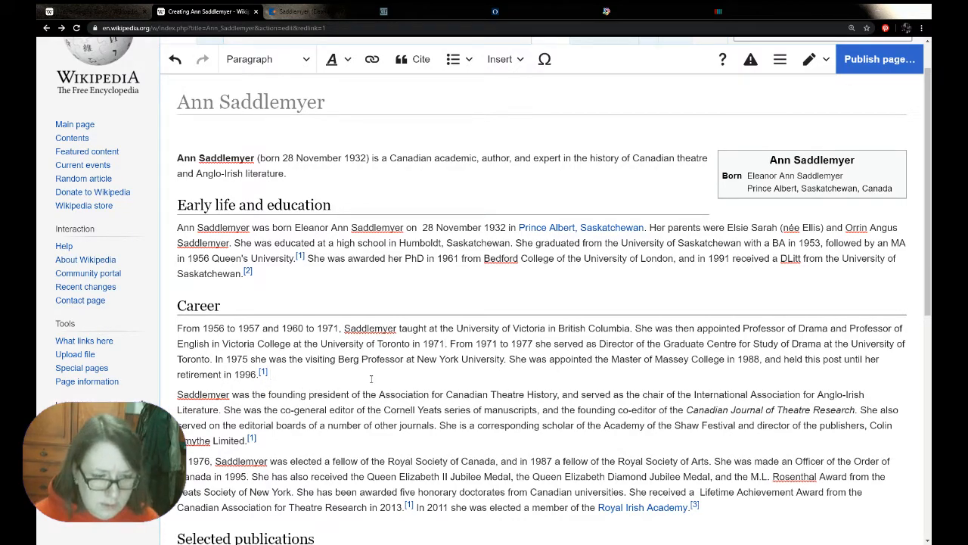
{"action": "key", "text": "ctrl+v"}
Reword the pasted fellowship text as "In 1965 and 1977, she was awarded a Guggenheim Fellowship."
{"action": "left_click", "coordinate": [271, 374]}
{"action": "type", "text": "In 19"}
{"action": "type", "text": "65 and 1977"}
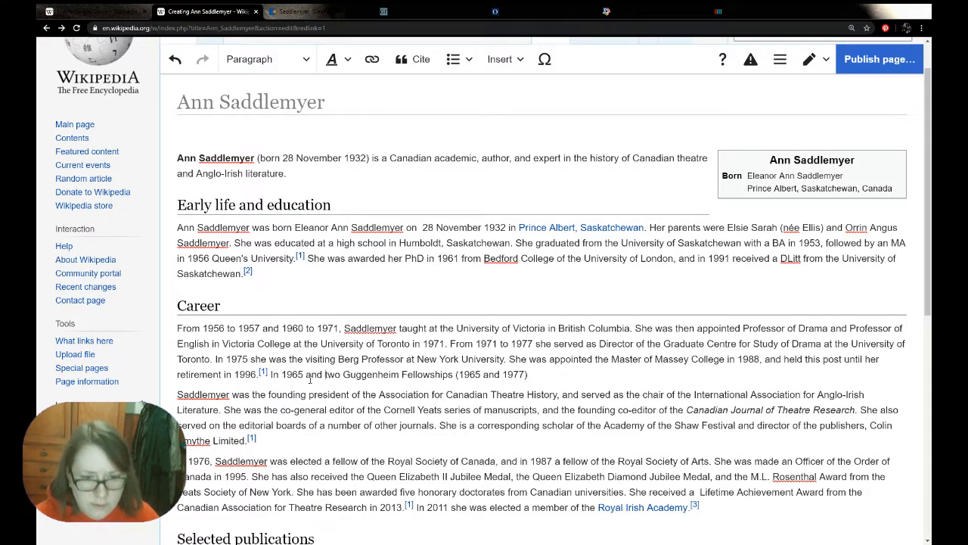
{"action": "type", "text": ", she "}
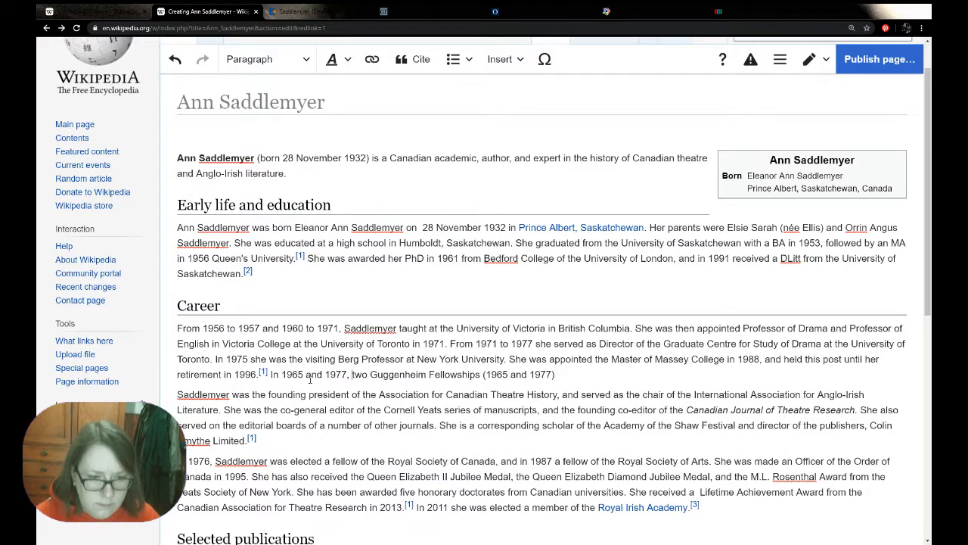
{"action": "type", "text": "was awarded "}
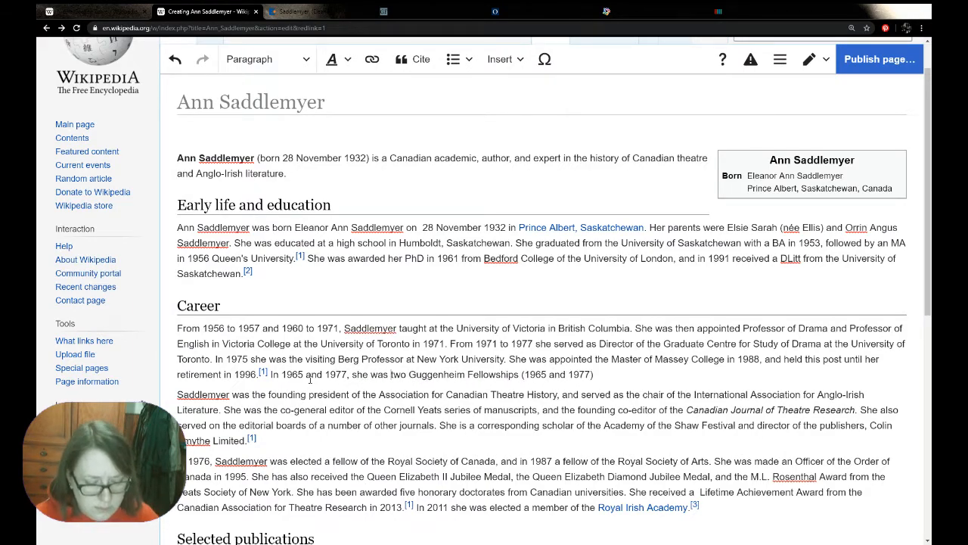
{"action": "type", "text": "a"}
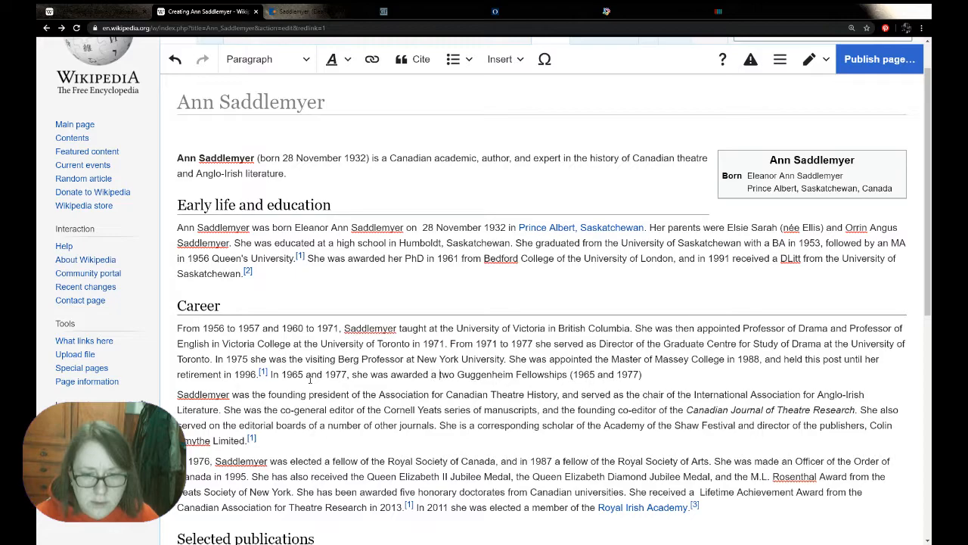
{"action": "key", "text": "Delete"}
{"action": "key", "text": "Delete"}
{"action": "key", "text": "Delete"}
{"action": "key", "text": "Delete"}
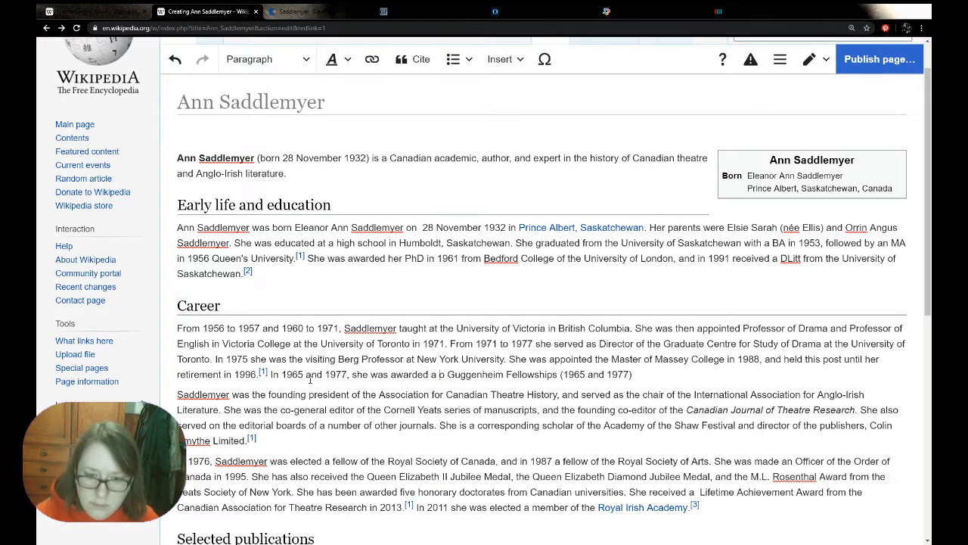
{"action": "left_click_drag", "start_coordinate": [625, 375], "coordinate": [544, 378]}
{"action": "key", "text": "Delete"}
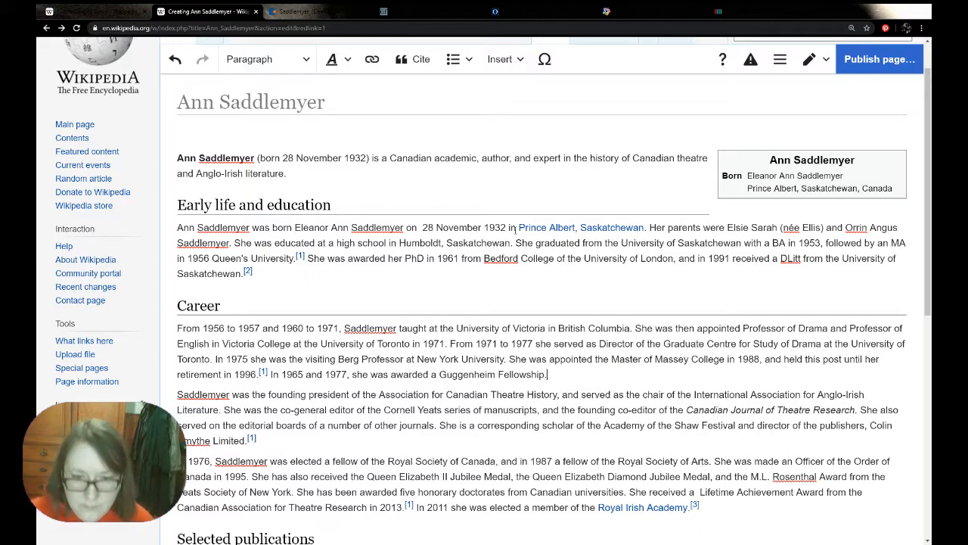
Cite the Guggenheim Fellowship sentence by re-using the existing John Simon Guggenheim Foundation reference
{"action": "left_click", "coordinate": [414, 59]}
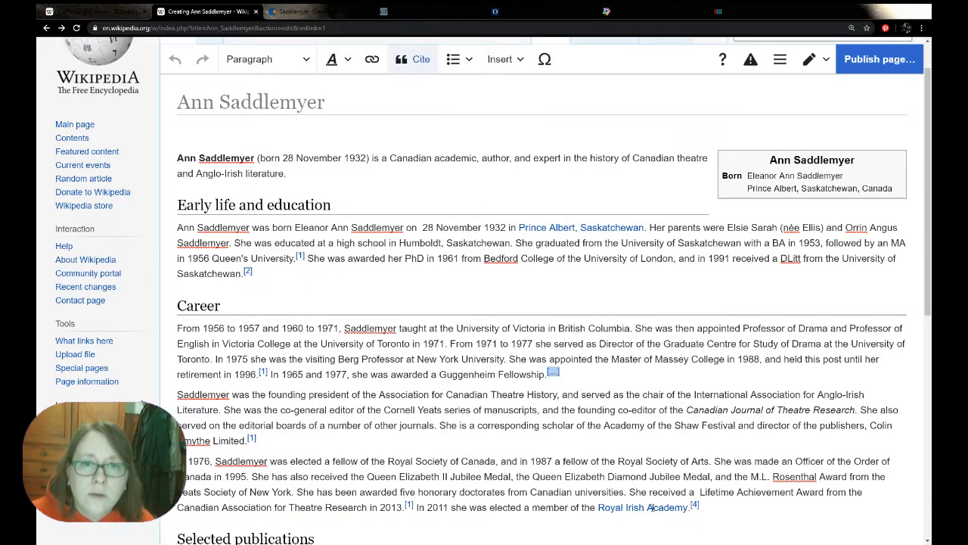
{"action": "left_click", "coordinate": [571, 426]}
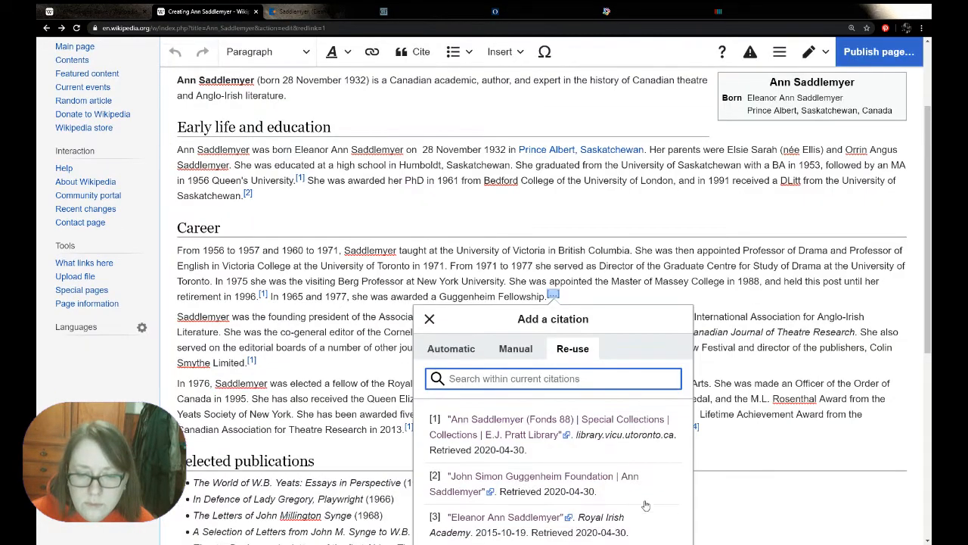
{"action": "left_click", "coordinate": [575, 481]}
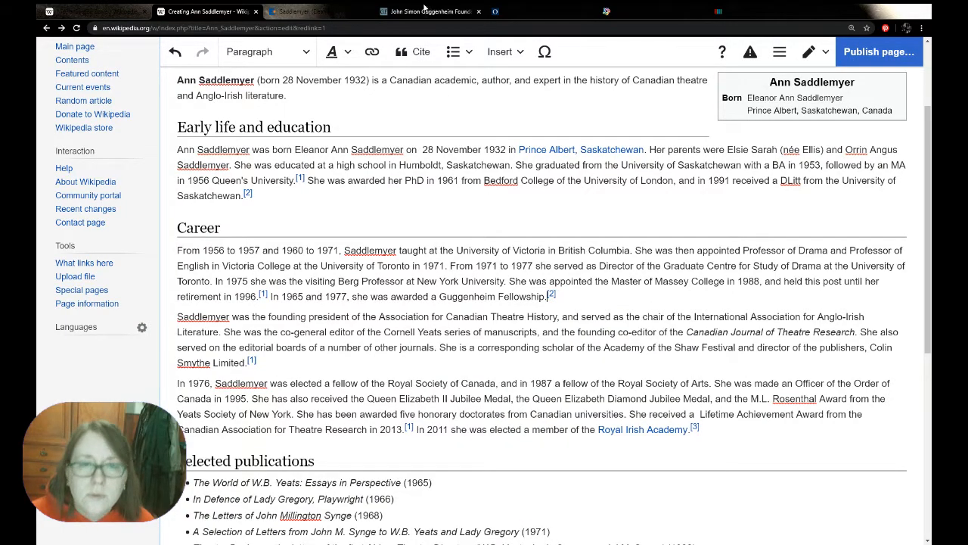
Look up the M.L. Rosenthal Award's year on the Guggenheim profile and add "in 2001" after "Yeats Society of New York"
{"action": "left_click", "coordinate": [424, 12]}
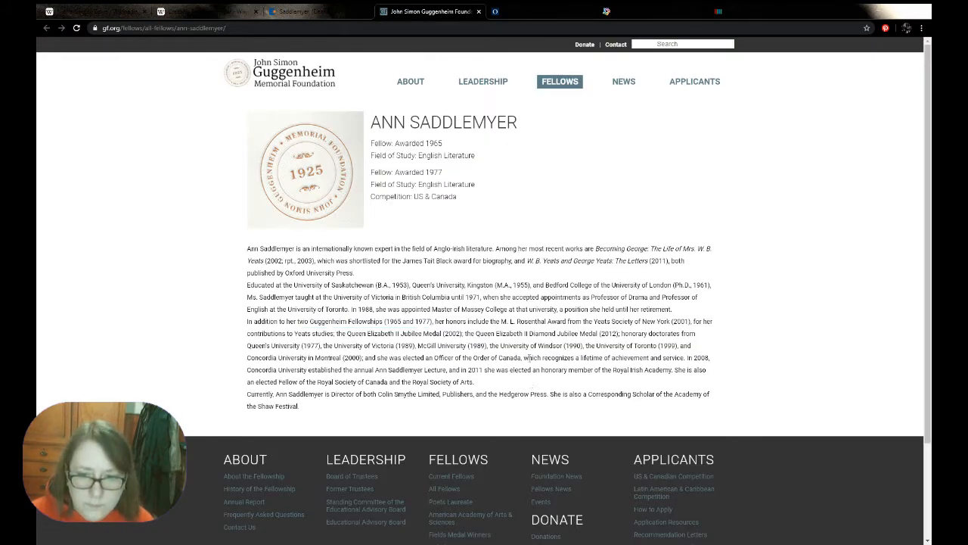
{"action": "double_click", "coordinate": [681, 321]}
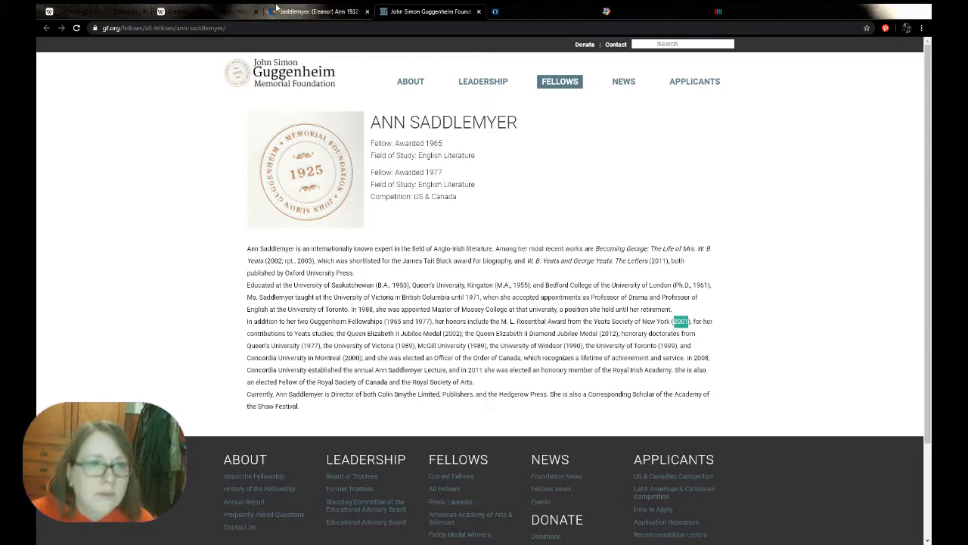
{"action": "left_click", "coordinate": [204, 11]}
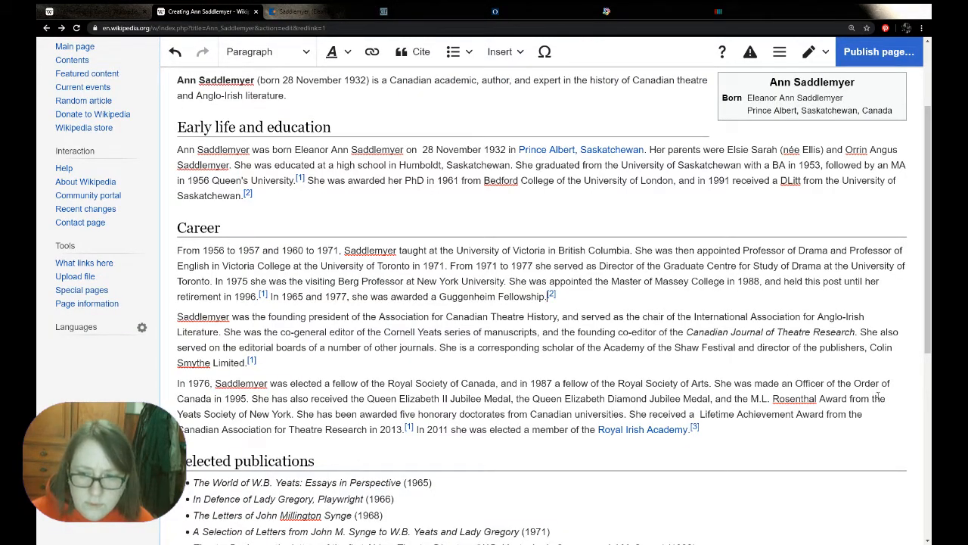
{"action": "left_click", "coordinate": [293, 414]}
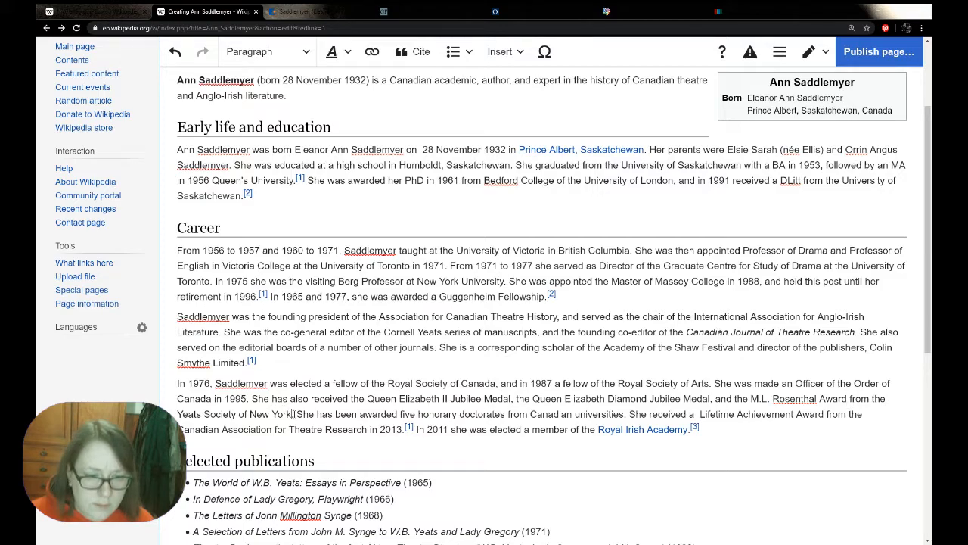
{"action": "type", "text": "in 2001"}
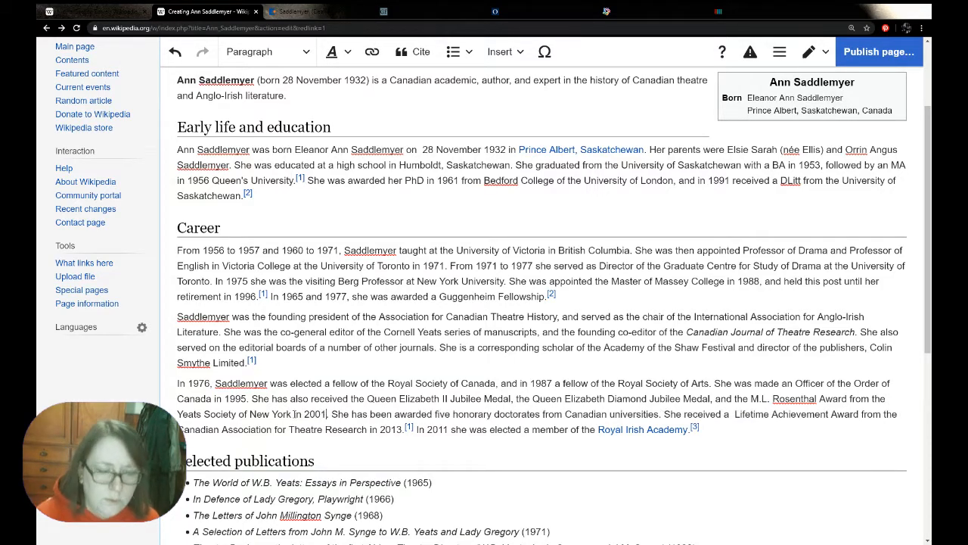
Look up the Jubilee medal years on the Guggenheim profile, adding "in 2002" after the Jubilee Medal and "in 2012" after the Diamond Jubilee Medal
{"action": "left_click", "coordinate": [428, 12]}
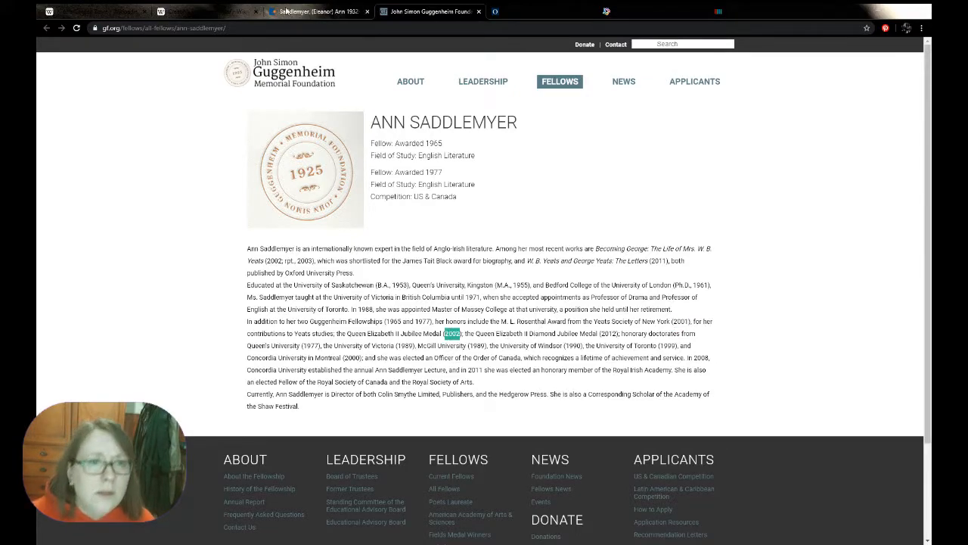
{"action": "left_click", "coordinate": [310, 11]}
{"action": "left_click", "coordinate": [240, 9]}
{"action": "left_click", "coordinate": [510, 398]}
{"action": "type", "text": "in"}
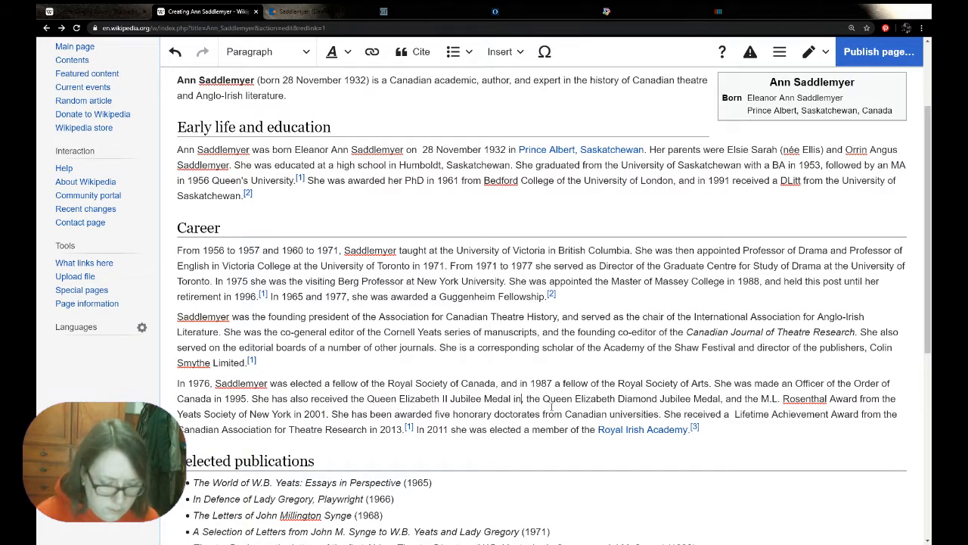
{"action": "type", "text": " 2002,"}
{"action": "left_click", "coordinate": [744, 397]}
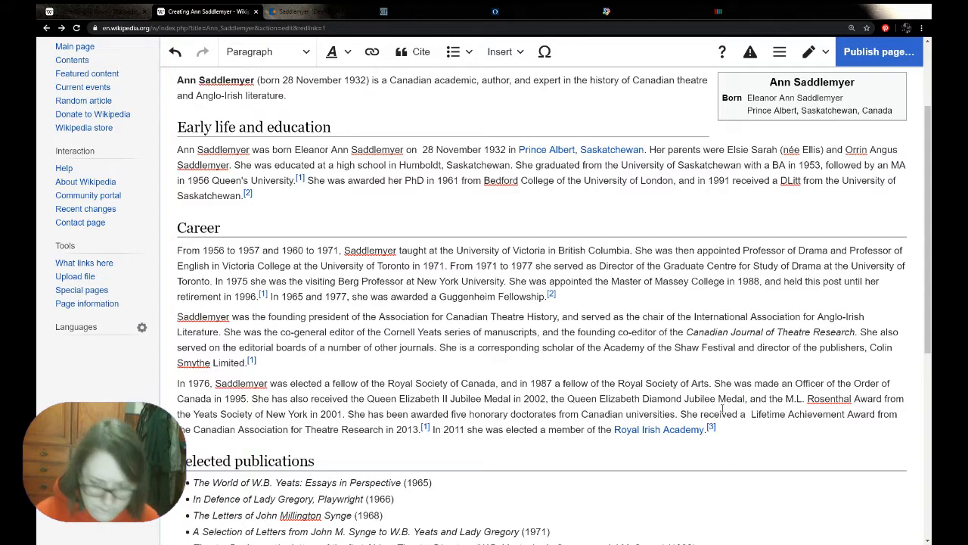
{"action": "type", "text": "in 2012"}
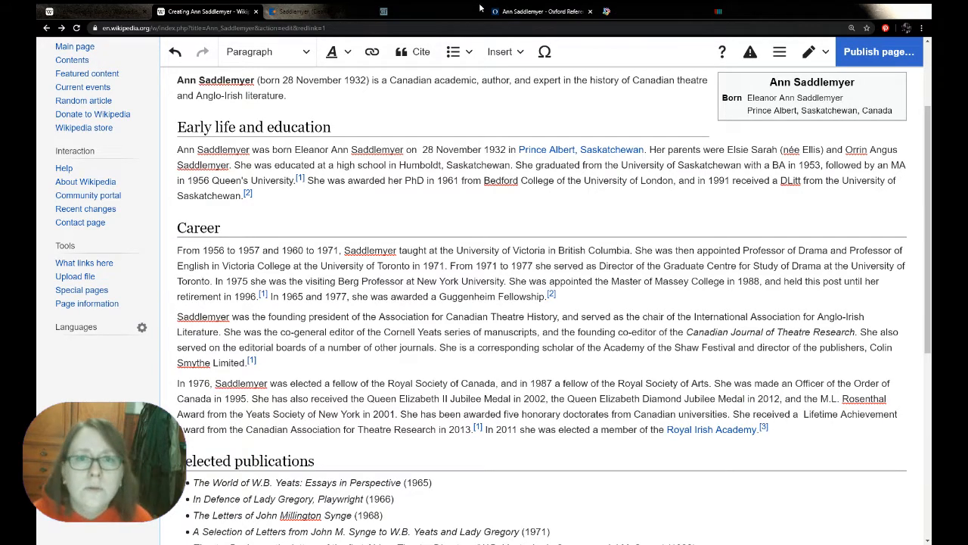
Replace "Canadian universities" in the honorary doctorates sentence with the Guggenheim profile's list of universities and years, from Queen's University to Concordia University in Montreal
{"action": "left_click", "coordinate": [431, 11]}
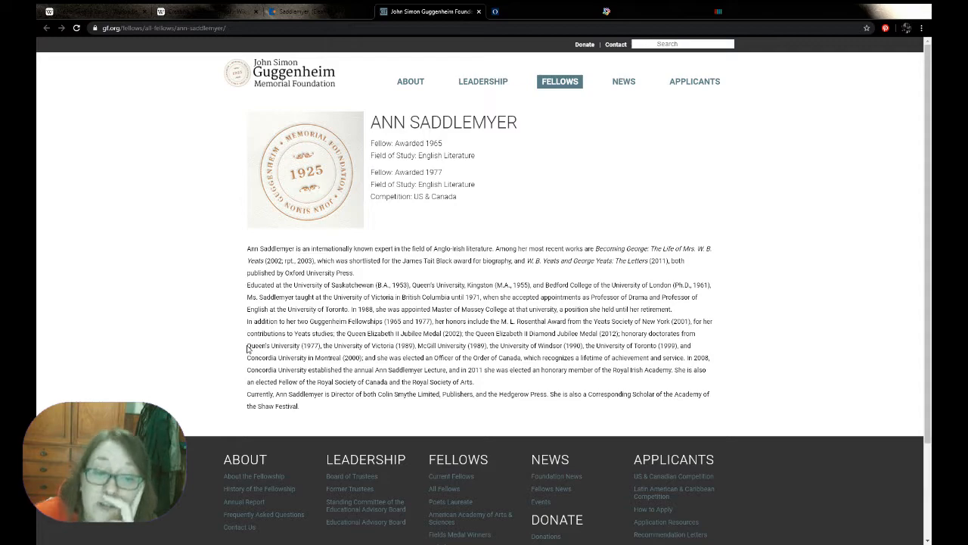
{"action": "left_click_drag", "start_coordinate": [247, 348], "coordinate": [364, 357]}
{"action": "key", "text": "ctrl+c"}
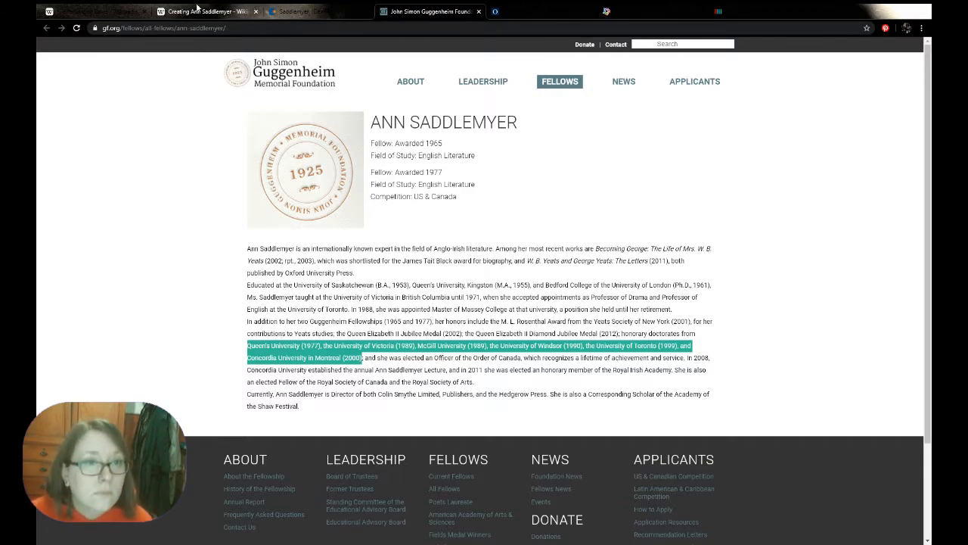
{"action": "left_click", "coordinate": [232, 9]}
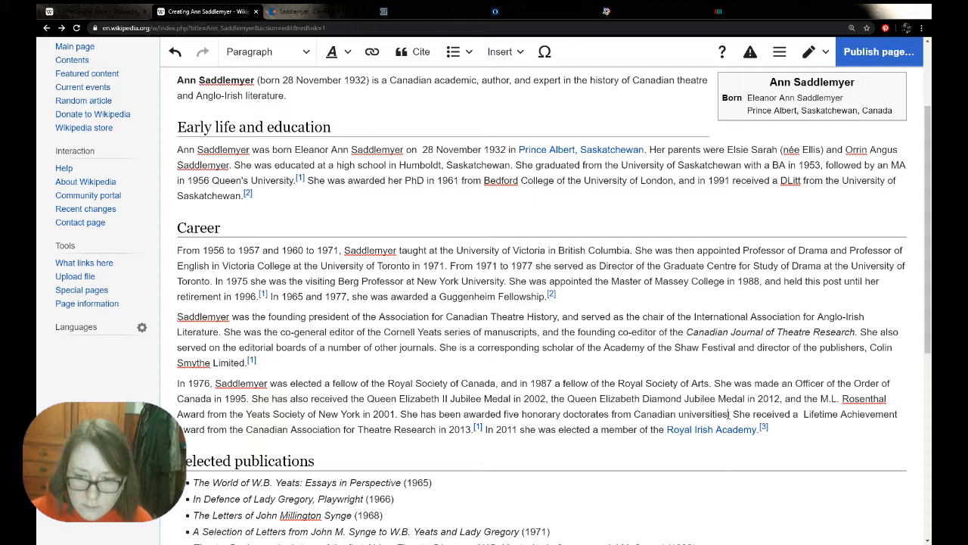
{"action": "left_click_drag", "start_coordinate": [729, 414], "coordinate": [635, 411]}
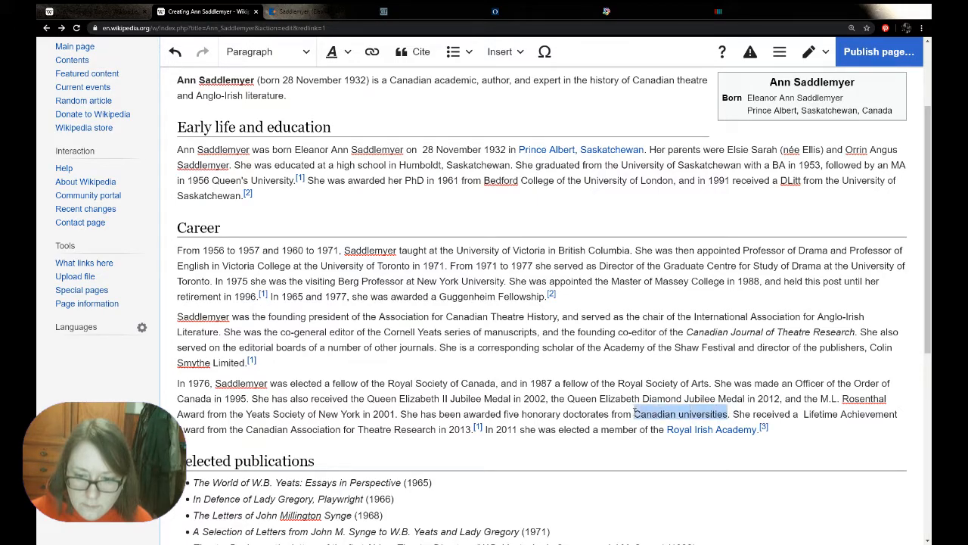
{"action": "key", "text": "ctrl+v"}
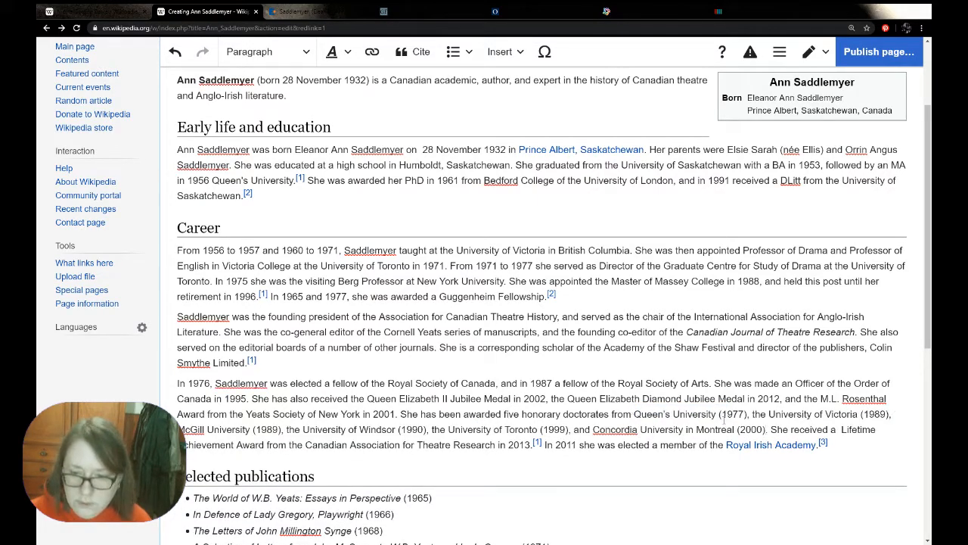
Change the bracketed years after Queen's University and the University of Victoria to "in 1977" and "in 1989"
{"action": "key", "text": "Delete"}
{"action": "type", "text": "in"}
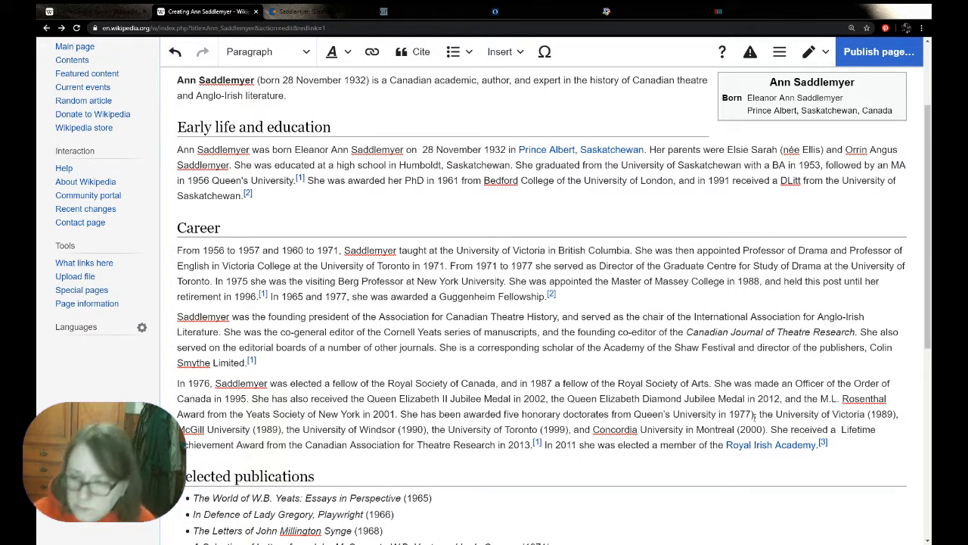
{"action": "key", "text": "BackSpace"}
{"action": "left_click", "coordinate": [871, 414]}
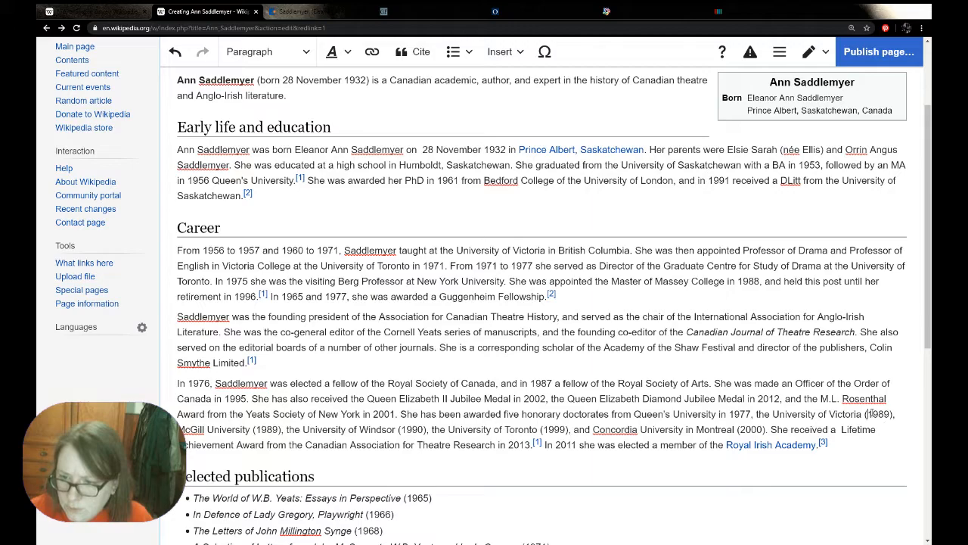
{"action": "key", "text": "BackSpace"}
{"action": "type", "text": "in"}
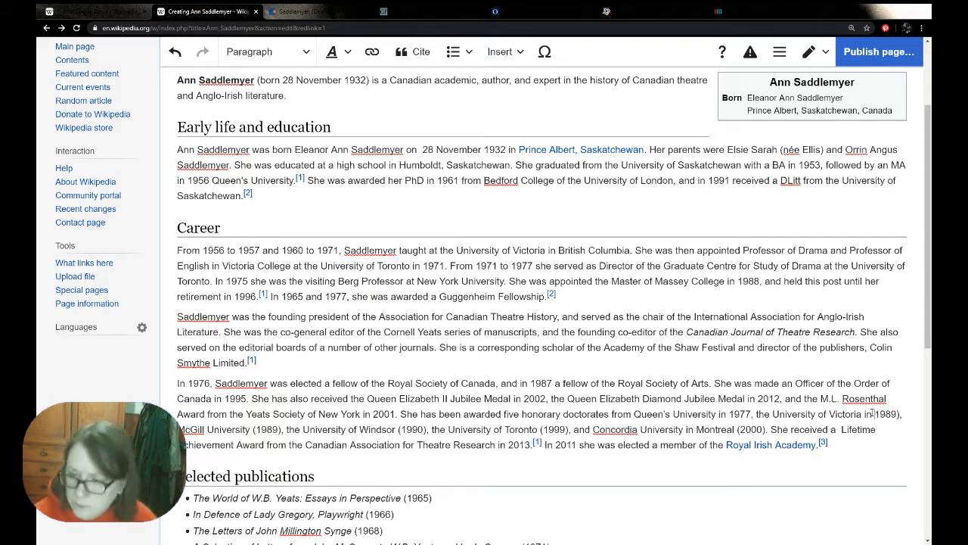
{"action": "left_click", "coordinate": [902, 414]}
{"action": "key", "text": "BackSpace"}
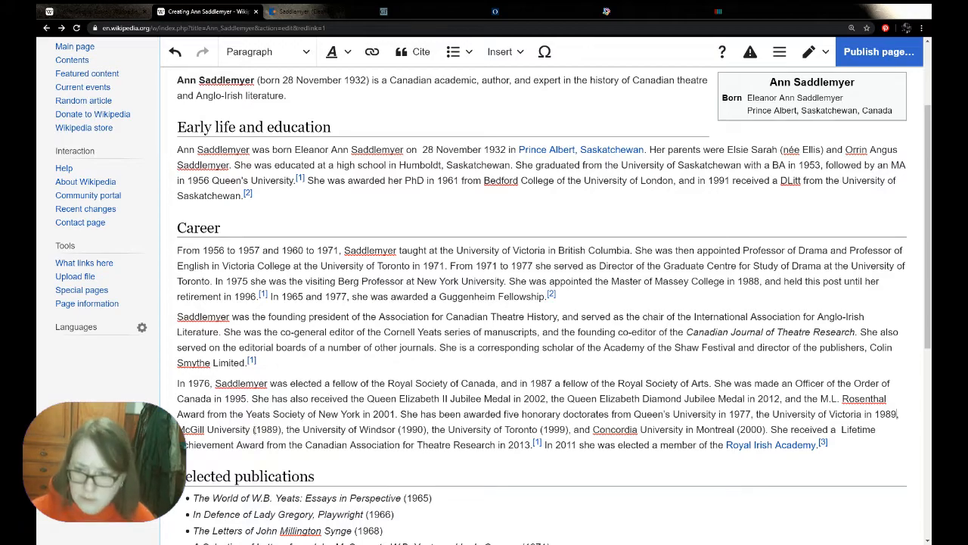
Change the bracketed years after McGill University and the University of Windsor to "in 1989" and "in 1990"
{"action": "left_click", "coordinate": [255, 429]}
{"action": "key", "text": "BackSpace"}
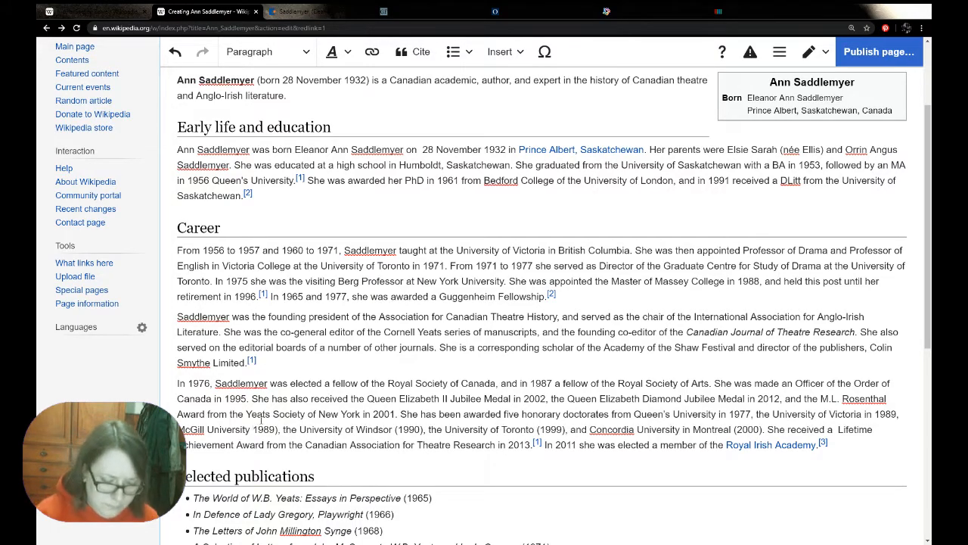
{"action": "type", "text": "in"}
{"action": "left_click", "coordinate": [288, 429]}
{"action": "key", "text": "BackSpace"}
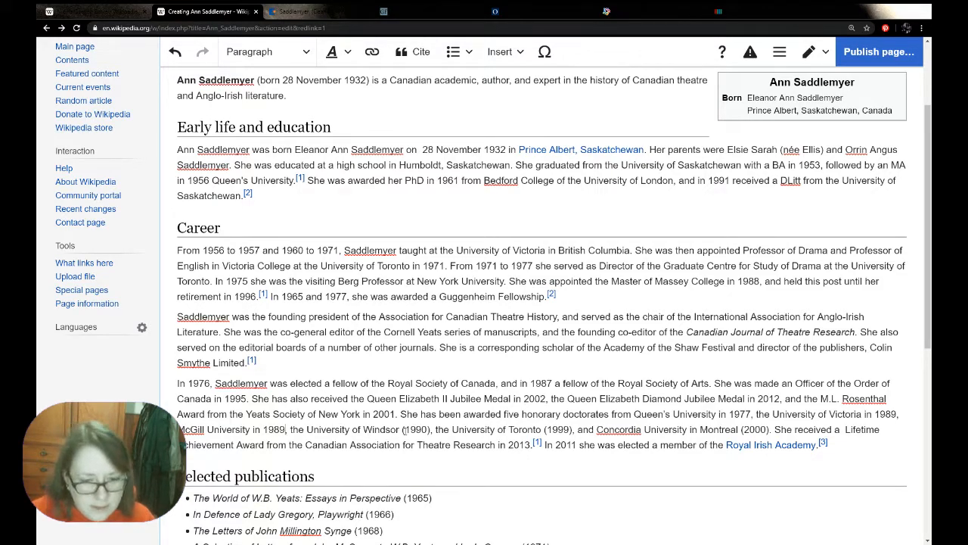
{"action": "left_click", "coordinate": [406, 429]}
{"action": "key", "text": "BackSpace"}
{"action": "type", "text": "in"}
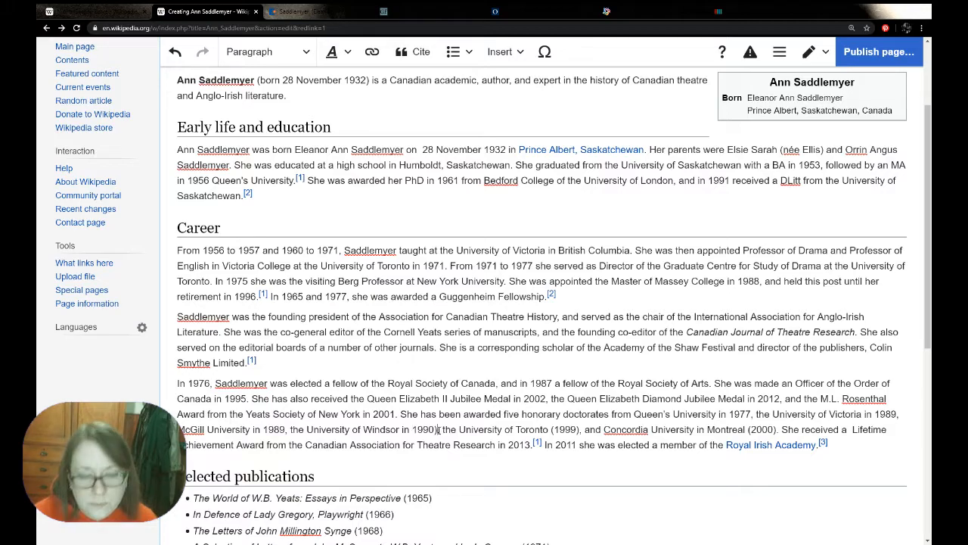
{"action": "left_click", "coordinate": [438, 429]}
{"action": "key", "text": "BackSpace"}
{"action": "type", "text": ","}
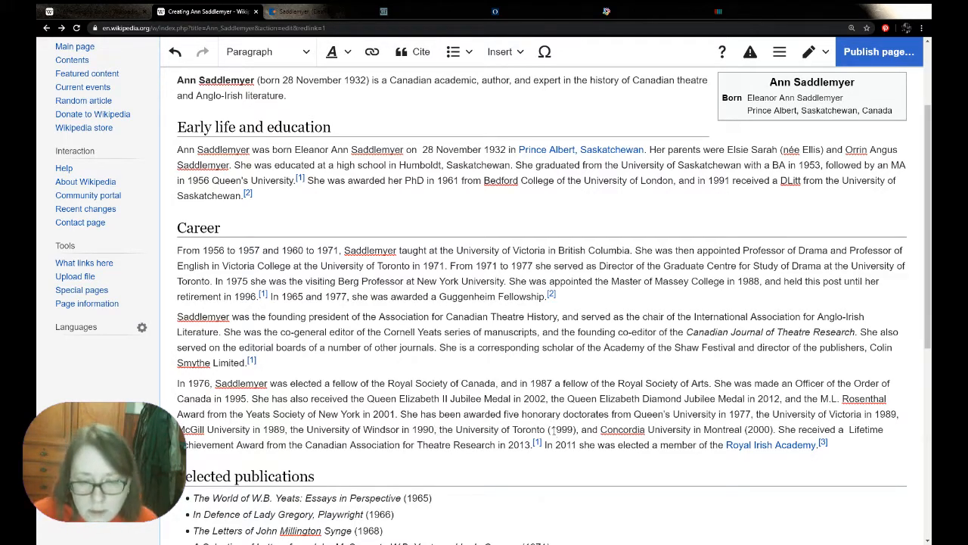
Change the bracketed years after the University of Toronto and Concordia University in Montreal to "in 1999" and "in 2000"
{"action": "left_click", "coordinate": [552, 429]}
{"action": "key", "text": "BackSpace"}
{"action": "type", "text": "in"}
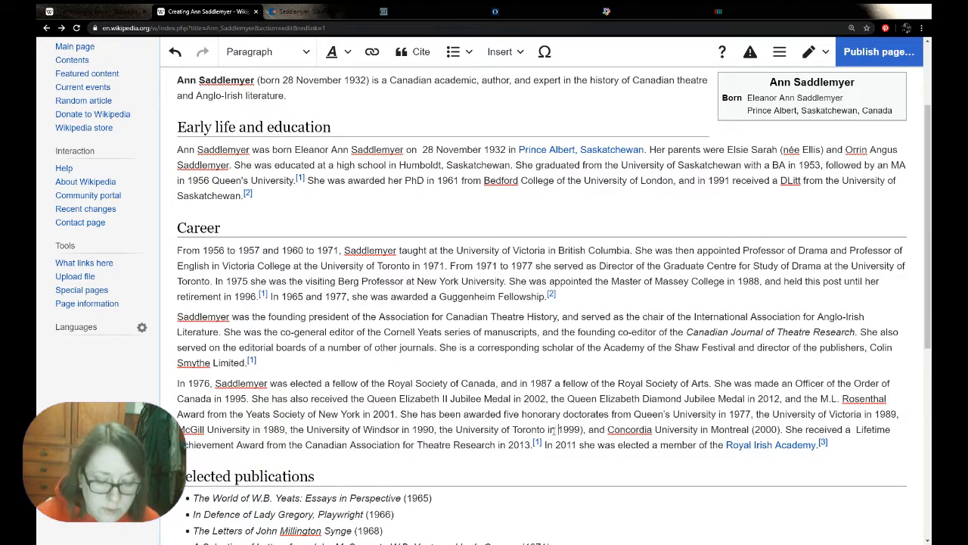
{"action": "left_click", "coordinate": [583, 430]}
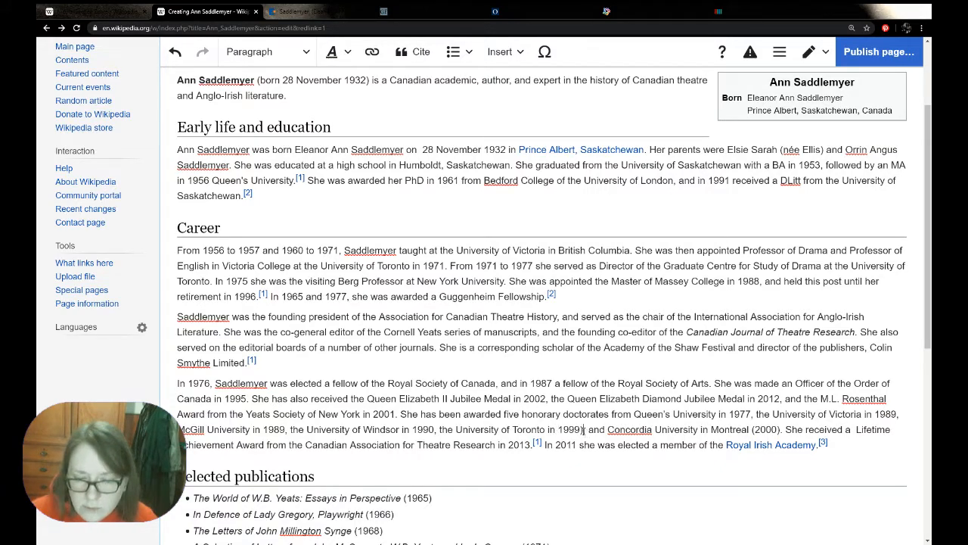
{"action": "key", "text": "BackSpace"}
{"action": "left_click", "coordinate": [752, 429]}
{"action": "key", "text": "BackSpace"}
{"action": "type", "text": "in"}
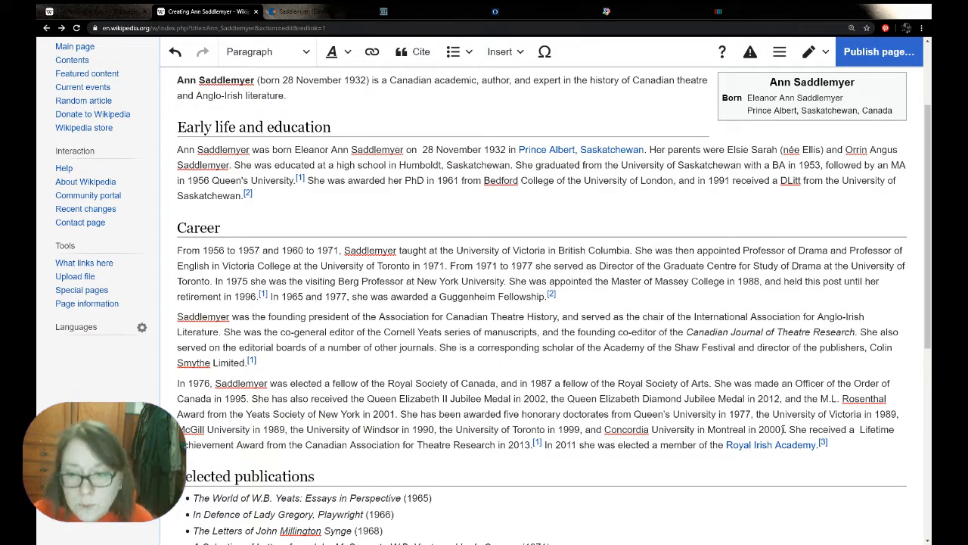
{"action": "left_click", "coordinate": [783, 429]}
{"action": "key", "text": "BackSpace"}
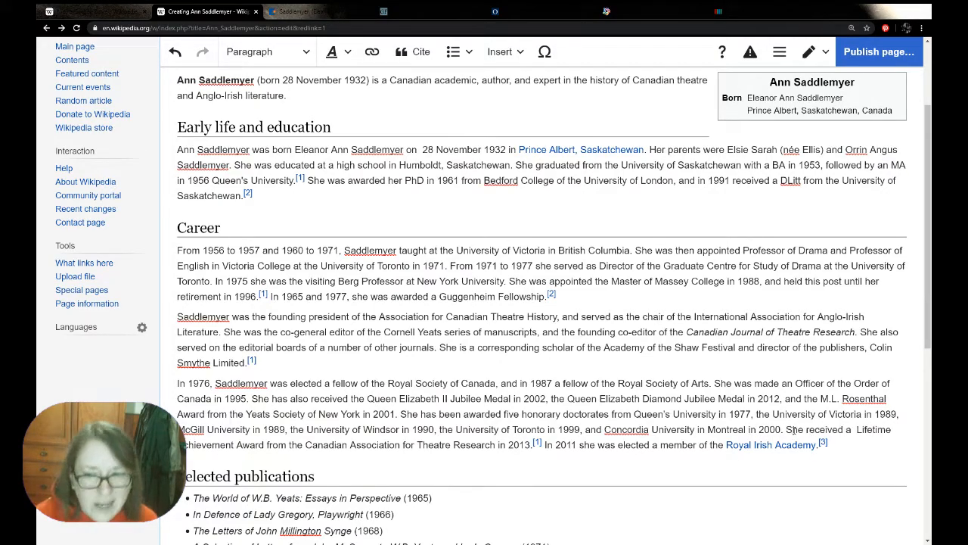
{"action": "type", "text": "."}
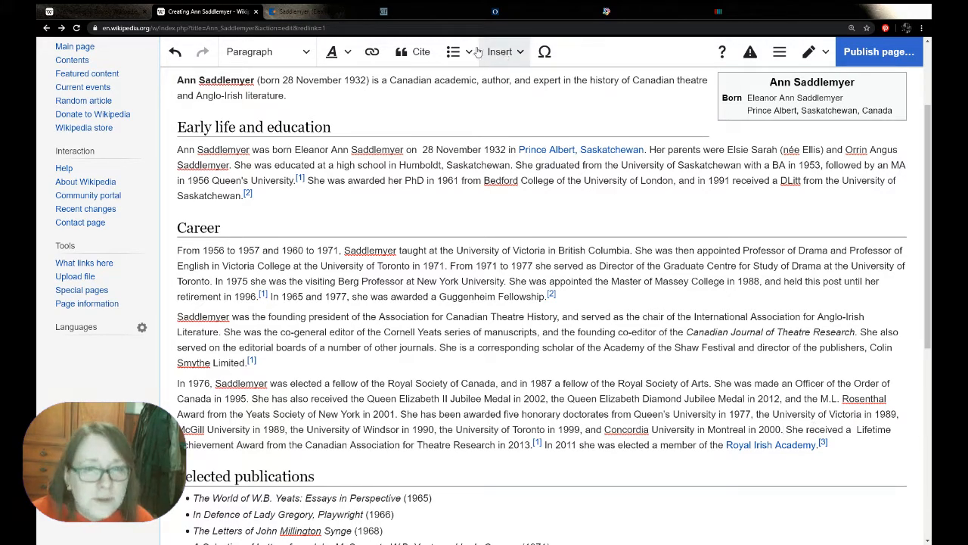
Re-use the John Simon Guggenheim Foundation citation at the end of the honorary doctorates sentence
{"action": "left_click", "coordinate": [422, 52]}
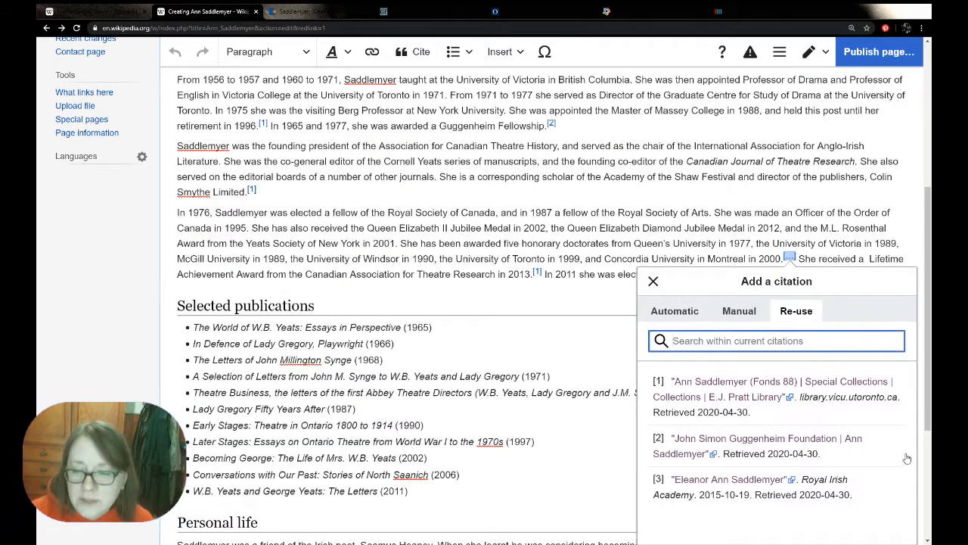
{"action": "left_click", "coordinate": [881, 458]}
{"action": "key", "text": "Escape"}
{"action": "left_click", "coordinate": [469, 291]}
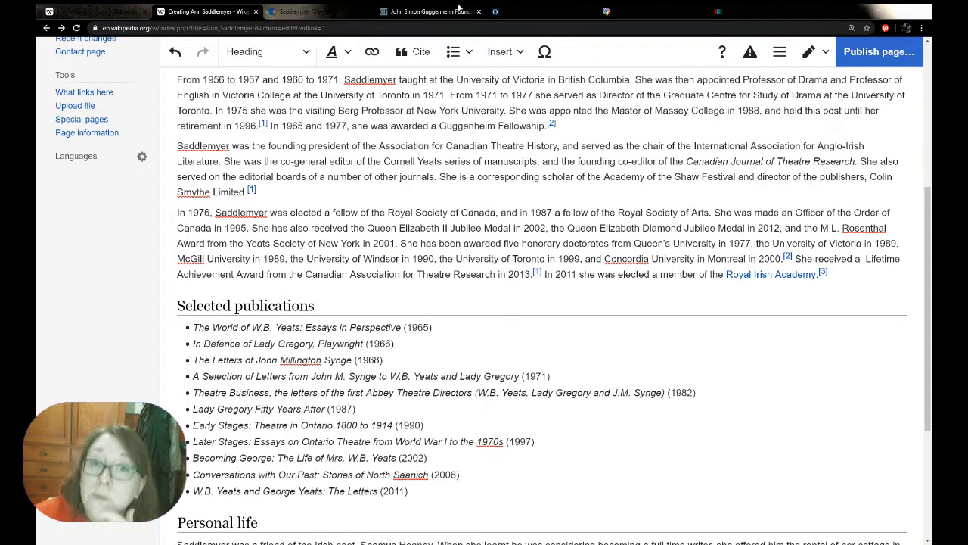
Switch to the Guggenheim Foundation profile of Ann Saddlemyer to check its biographical text against the article
{"action": "left_click", "coordinate": [404, 13]}
{"action": "left_click", "coordinate": [189, 309]}
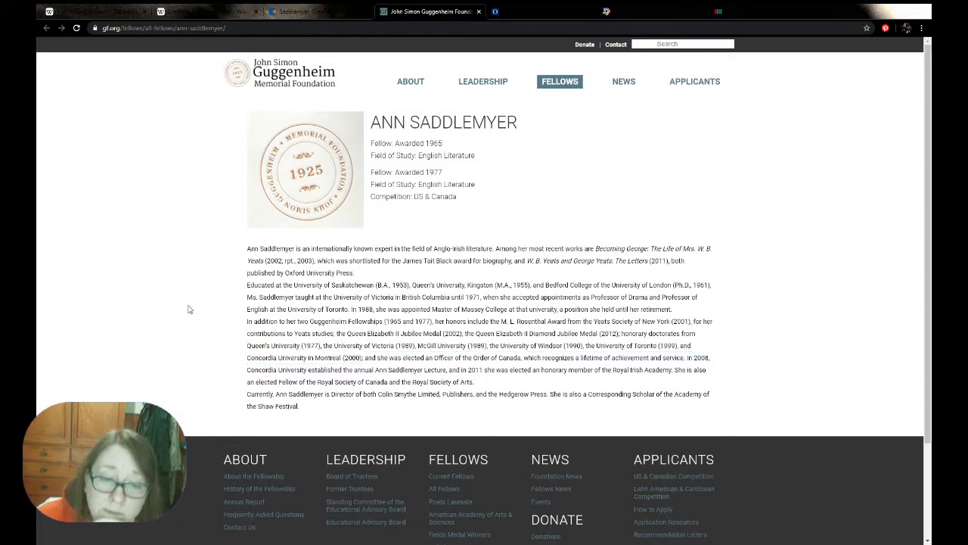
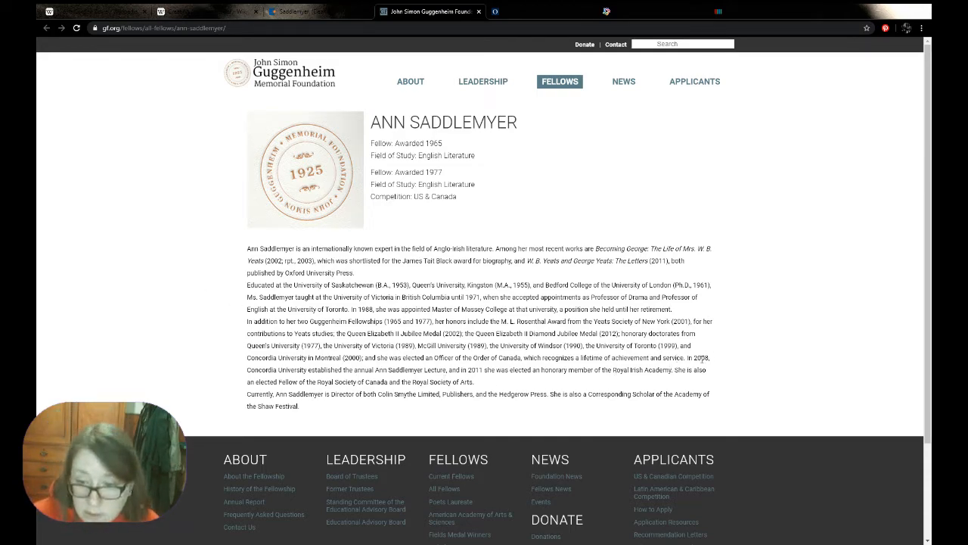
Copy the 2008 Concordia University lecture text from the Guggenheim profile into its own paragraph before the article's 2011 Royal Irish Academy sentence
{"action": "left_click_drag", "start_coordinate": [687, 358], "coordinate": [447, 371]}
{"action": "key", "text": "ctrl+c"}
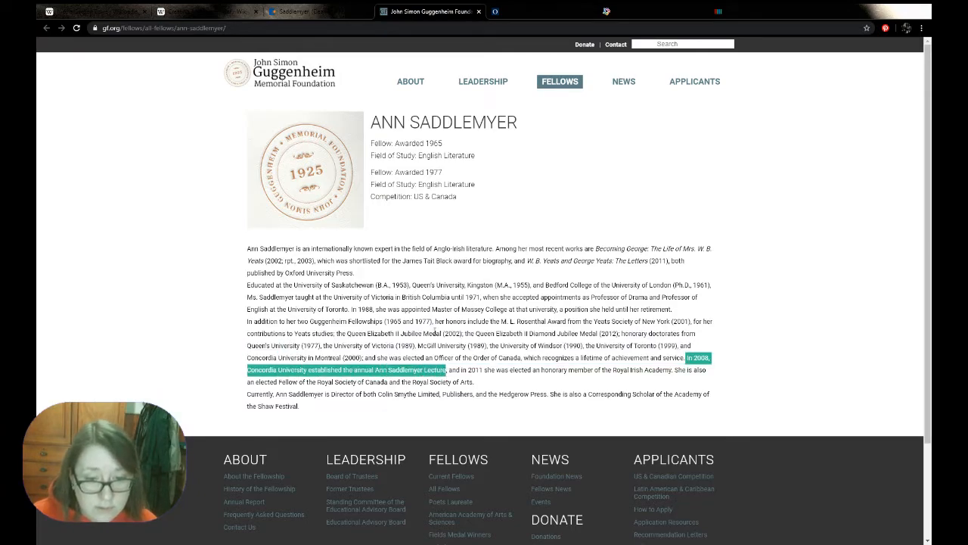
{"action": "key", "text": "ctrl+shift+Tab"}
{"action": "key", "text": "ctrl+shift+Tab"}
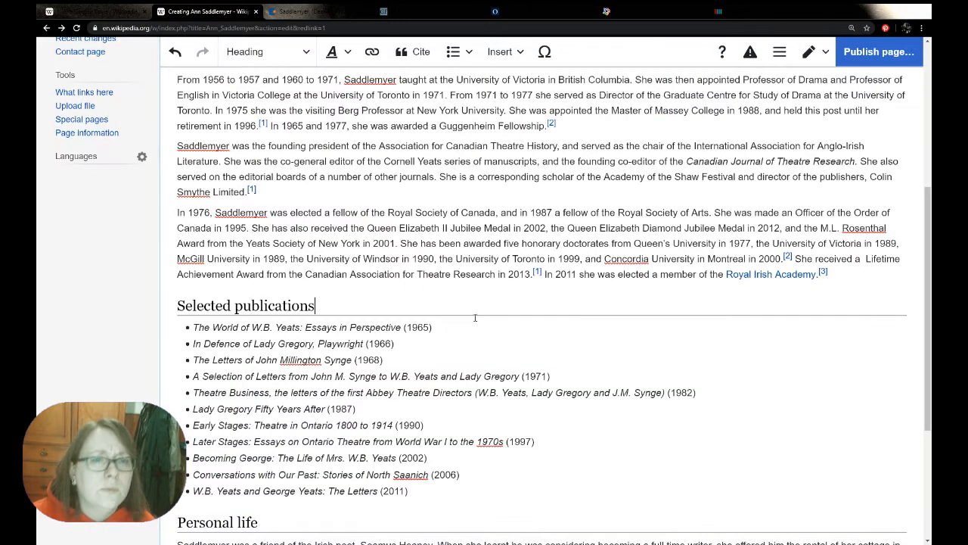
{"action": "left_click", "coordinate": [545, 274]}
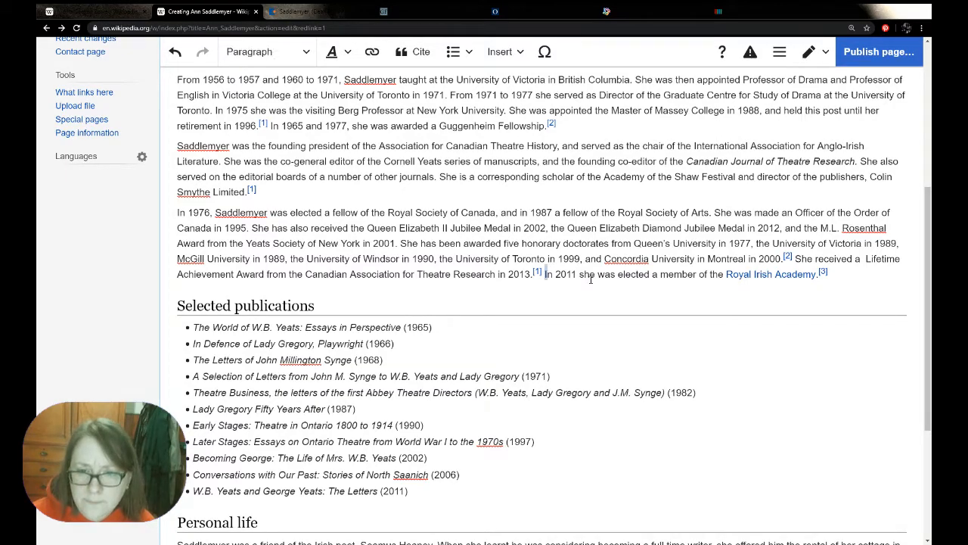
{"action": "key", "text": "Return"}
{"action": "key", "text": "Return"}
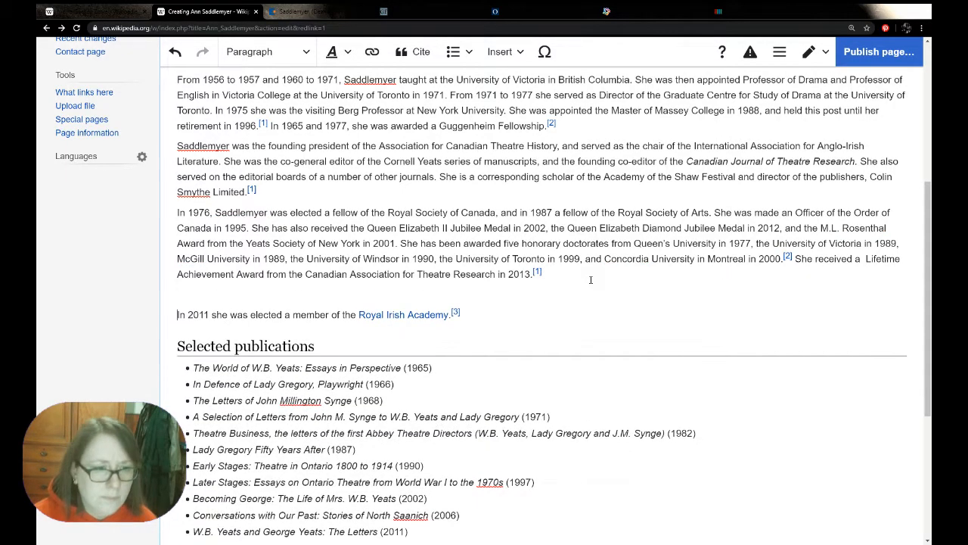
{"action": "key", "text": "ctrl+v"}
After the 2013 Lifetime Achievement Award citation, add "Concordia University established the annual Ann Saddlemyer Lecture in 2008", copying the wording from the pasted line
{"action": "left_click_drag", "start_coordinate": [219, 294], "coordinate": [301, 295]}
{"action": "left_click_drag", "start_coordinate": [218, 295], "coordinate": [519, 295]}
{"action": "key", "text": "ctrl+c"}
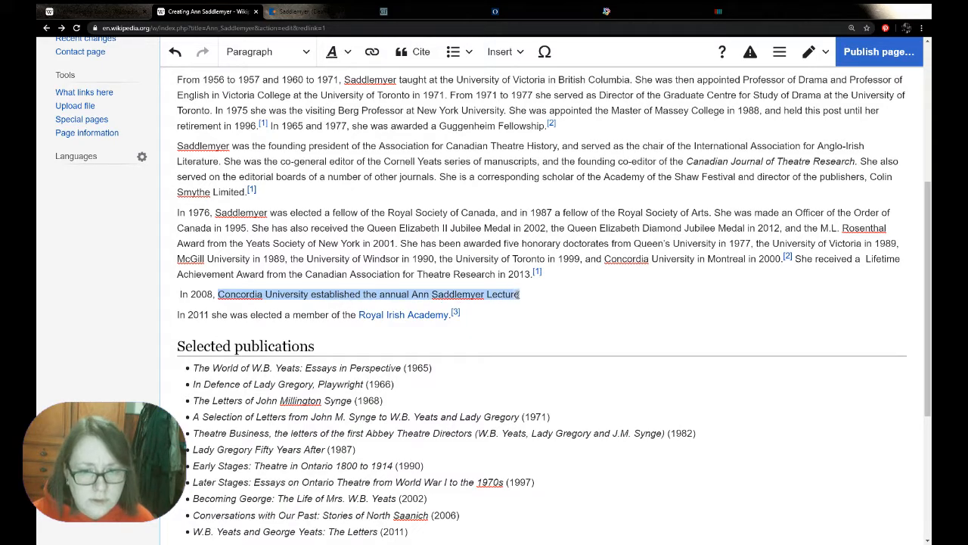
{"action": "left_click", "coordinate": [597, 280]}
{"action": "key", "text": "ctrl+v"}
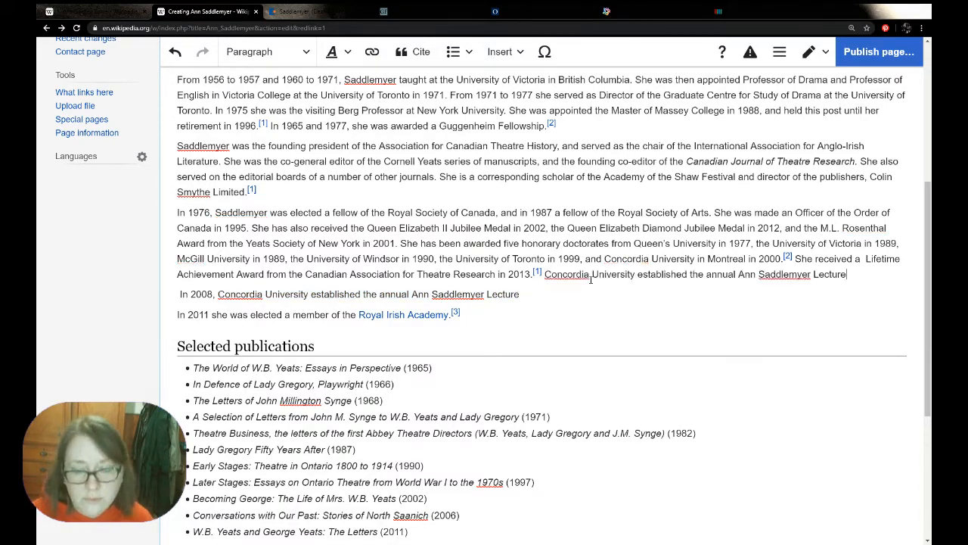
{"action": "type", "text": "in 008"}
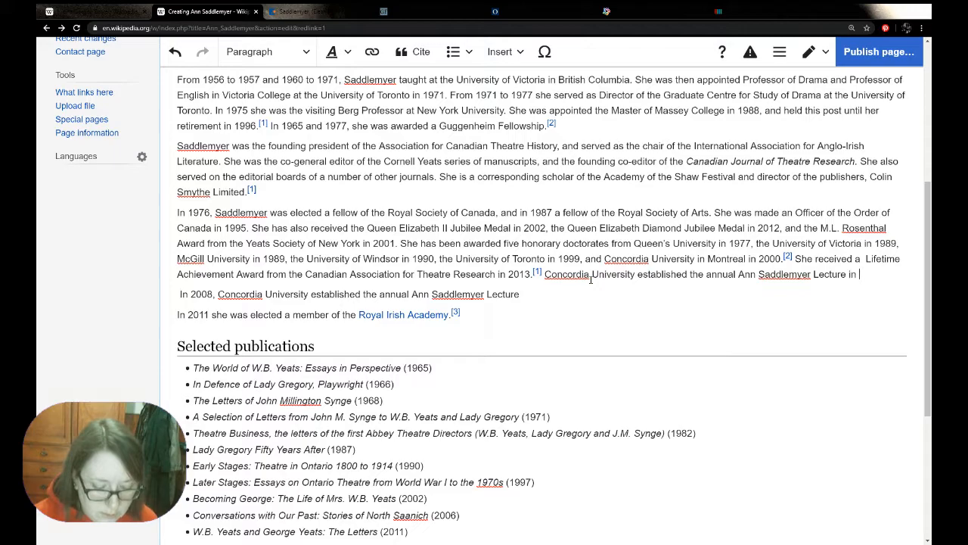
{"action": "key", "text": "BackSpace"}
{"action": "key", "text": "BackSpace"}
{"action": "key", "text": "BackSpace"}
{"action": "key", "text": "BackSpace"}
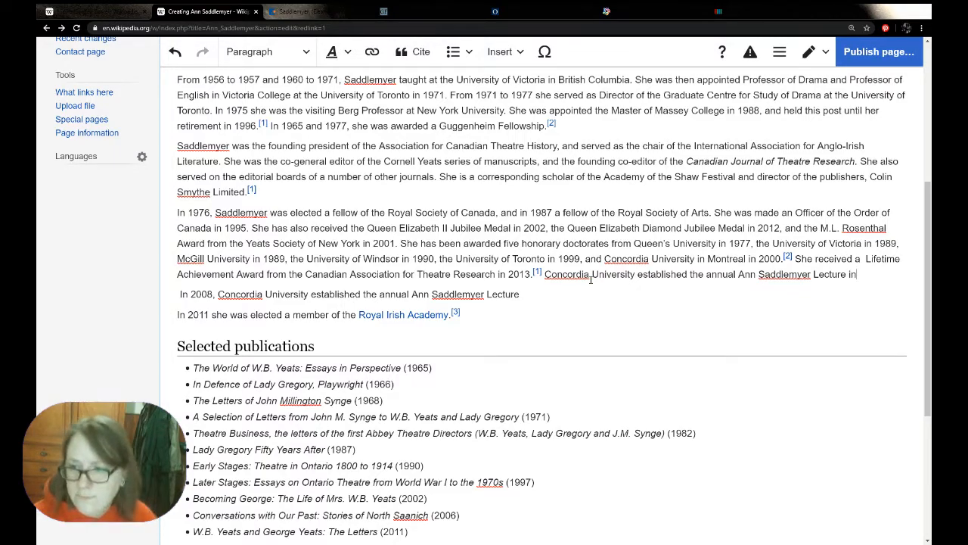
{"action": "type", "text": "2008."}
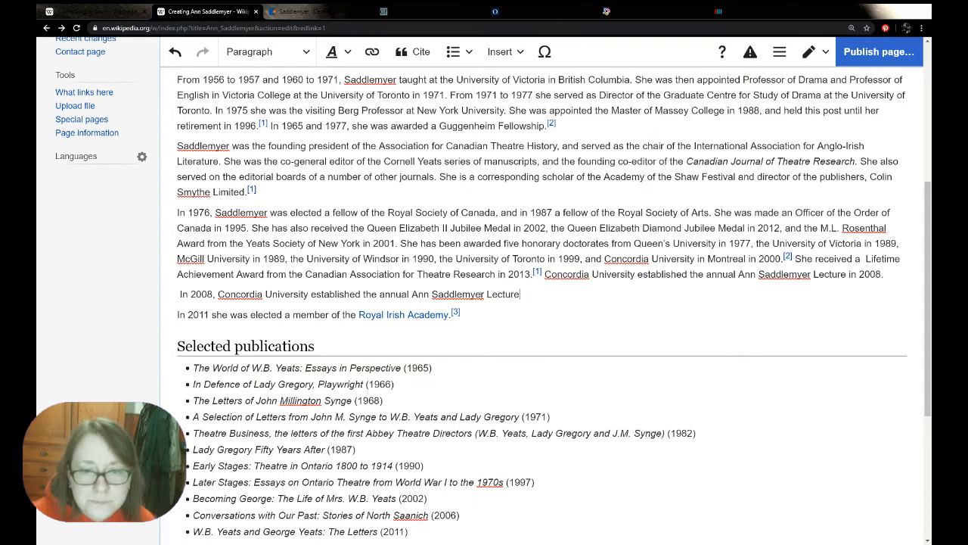
Delete the leftover pasted line, rejoining the 2011 sentence to the paragraph, and re-use the Guggenheim Foundation citation after Royal Irish Academy
{"action": "left_click_drag", "start_coordinate": [522, 295], "coordinate": [164, 297]}
{"action": "key", "text": "BackSpace"}
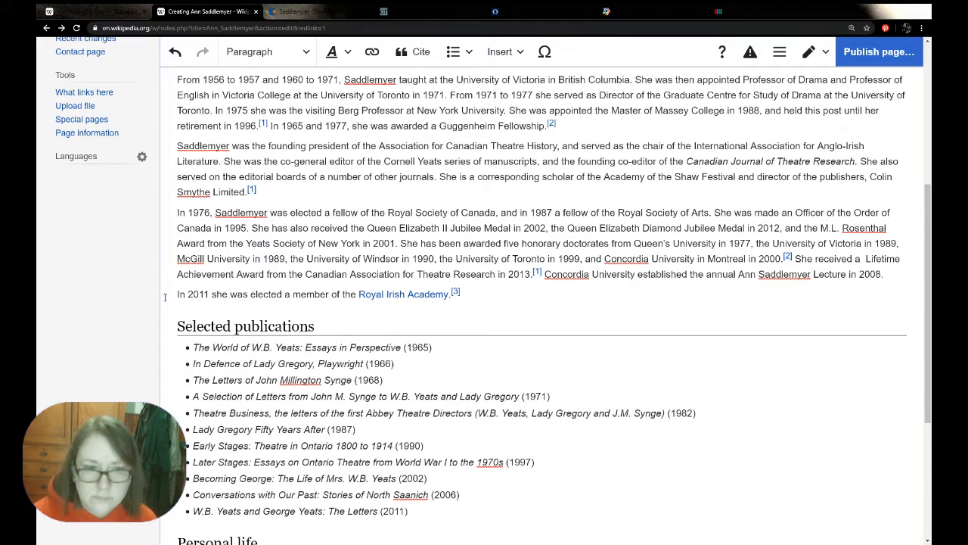
{"action": "key", "text": "BackSpace"}
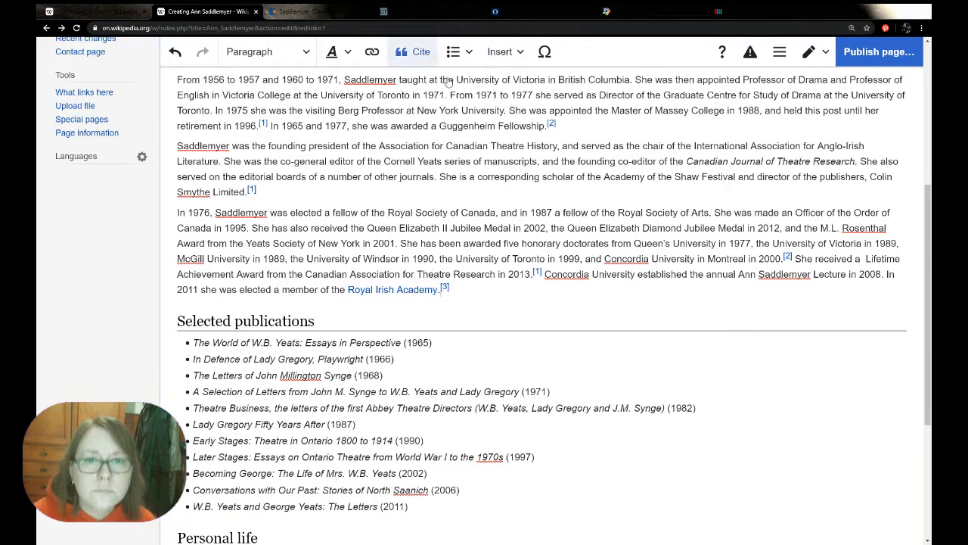
{"action": "left_click", "coordinate": [422, 51]}
{"action": "left_click", "coordinate": [481, 442]}
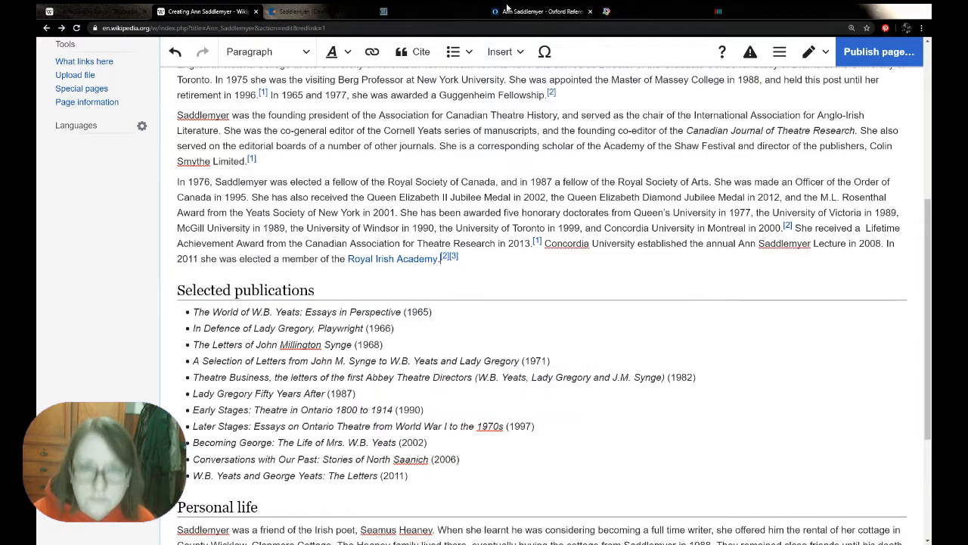
Copy "the Hedgerow Press" from the last paragraph of the Guggenheim Foundation profile and return to the Wikipedia article
{"action": "left_click", "coordinate": [459, 12]}
{"action": "left_click", "coordinate": [524, 386]}
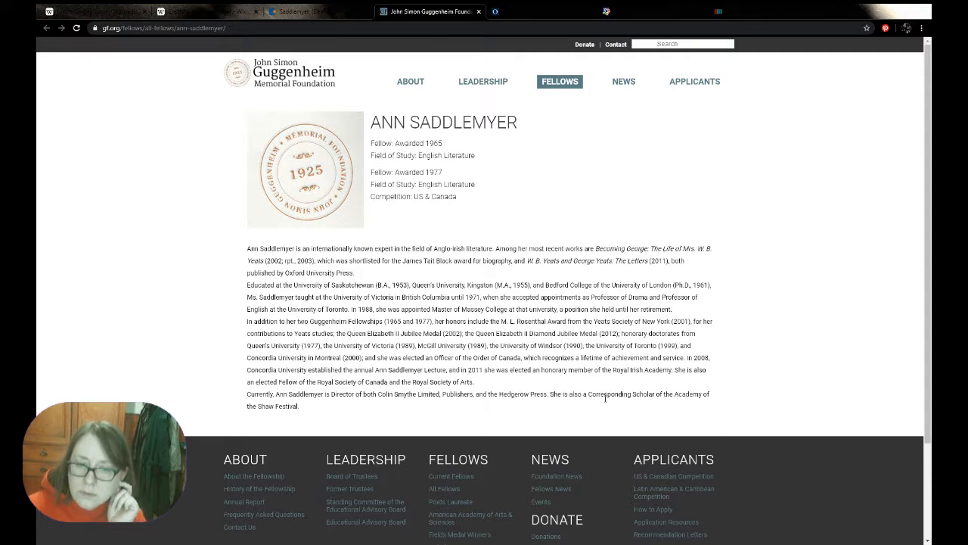
{"action": "left_click_drag", "start_coordinate": [547, 393], "coordinate": [490, 394]}
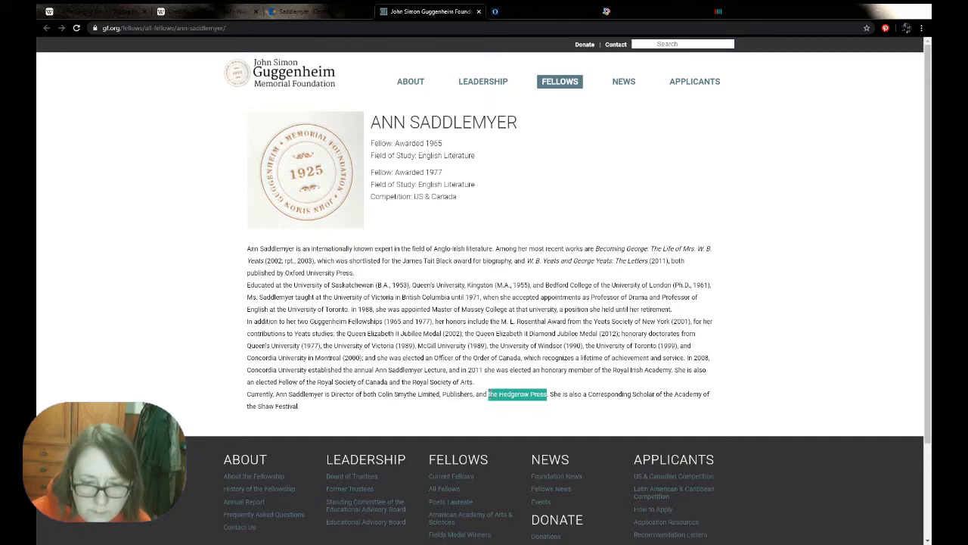
{"action": "left_click", "coordinate": [221, 10]}
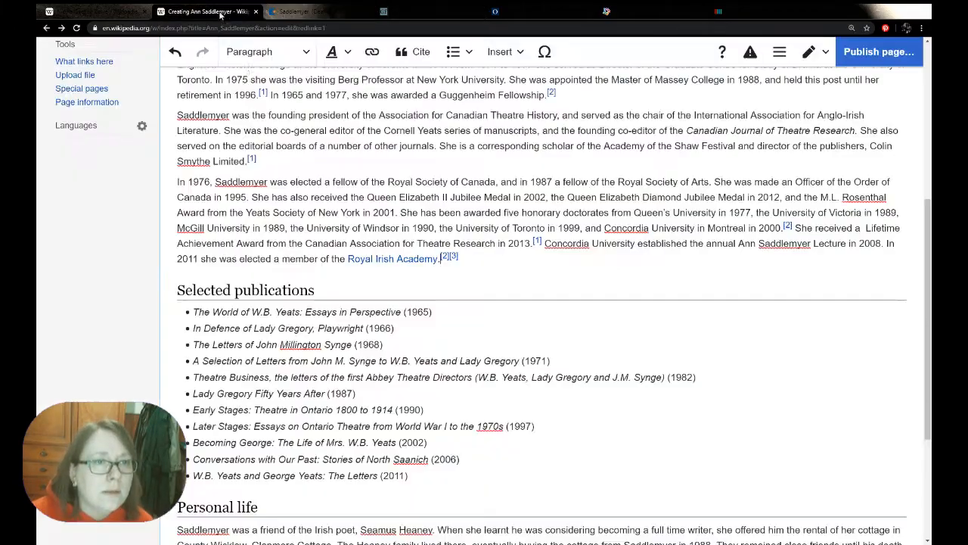
In the second Career paragraph, replace "and" after "Academy of the Shaw Festival" with a comma
{"action": "scroll", "coordinate": [662, 316], "scroll_direction": "up", "scroll_amount": 1}
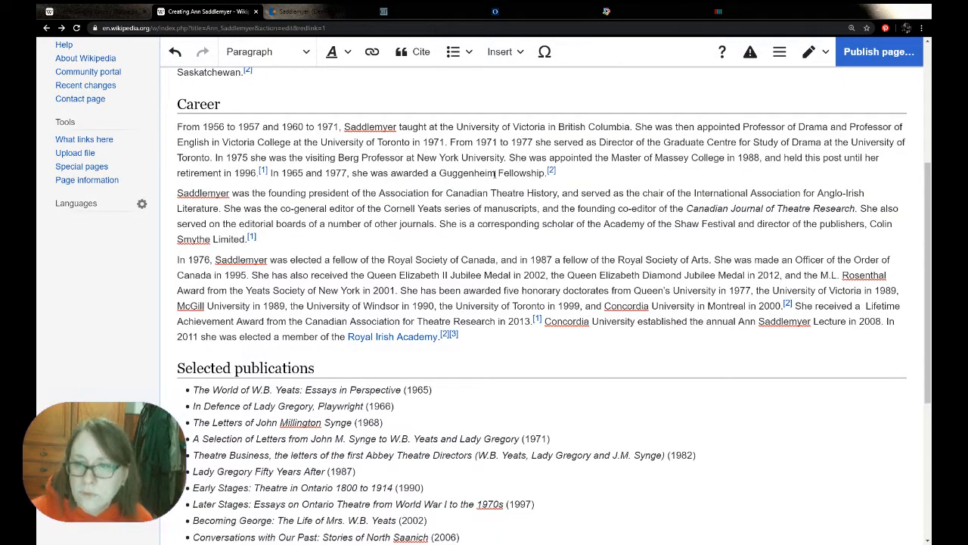
{"action": "double_click", "coordinate": [747, 223]}
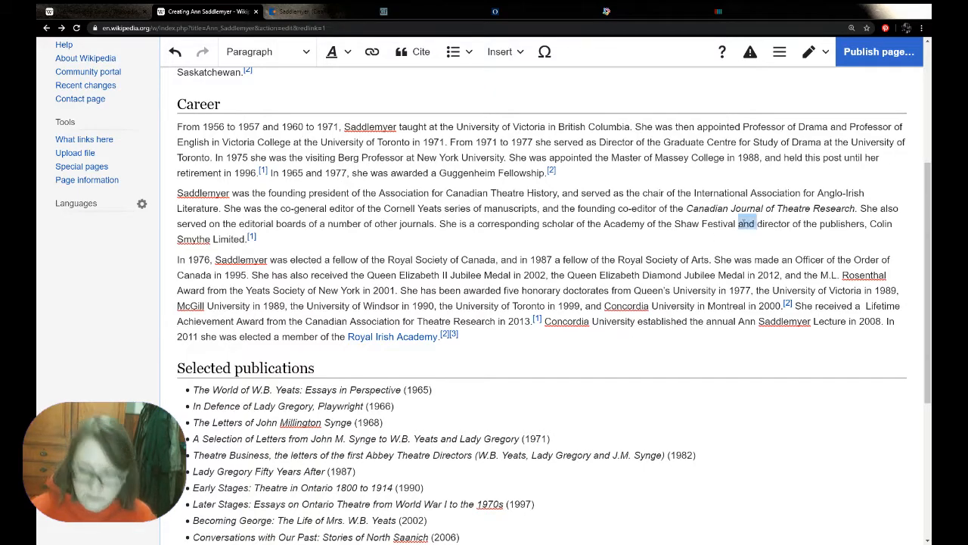
{"action": "key", "text": "BackSpace"}
{"action": "key", "text": "BackSpace"}
{"action": "type", "text": ","}
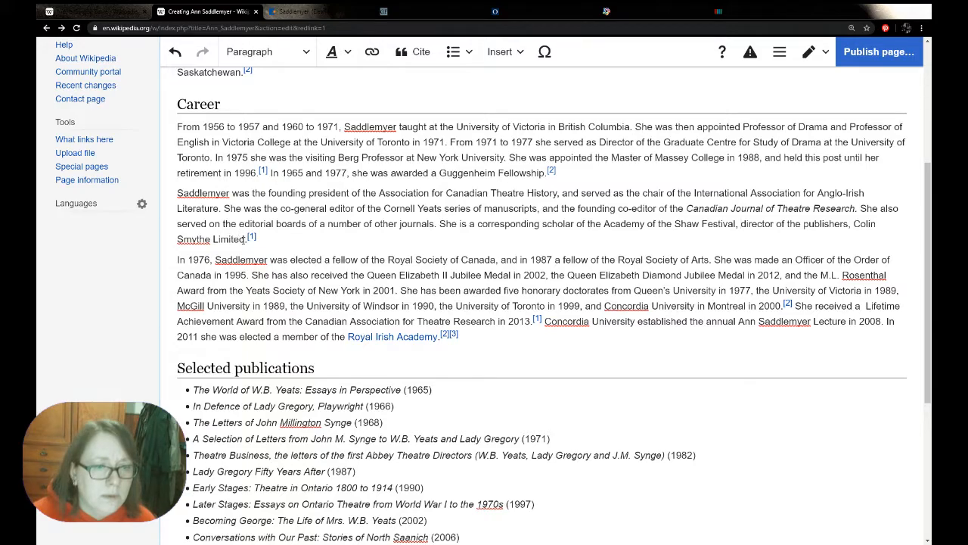
Change the full stop after "Colin Smythe Limited" to a comma and add "and the Hedgerow Press." after the citation
{"action": "key", "text": "BackSpace"}
{"action": "type", "text": ","}
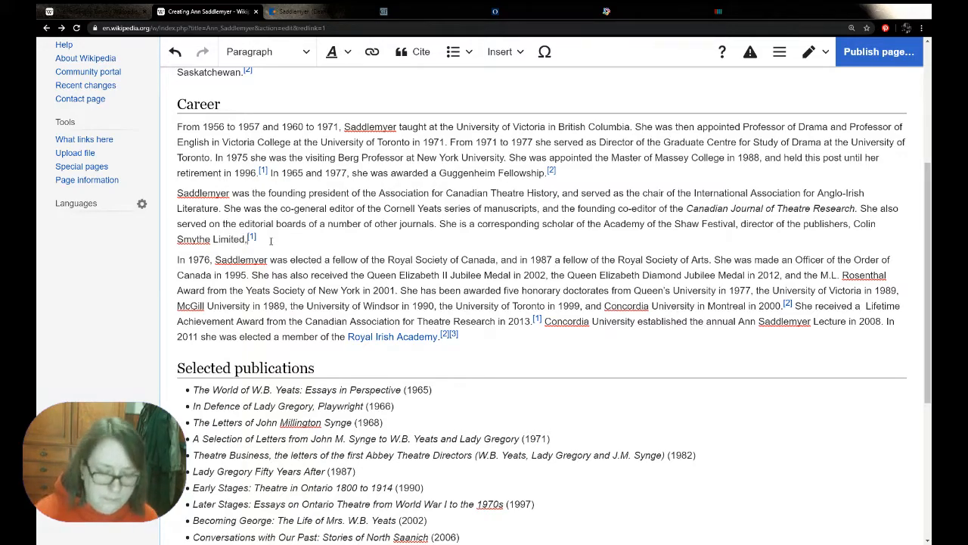
{"action": "key", "text": "BackSpace"}
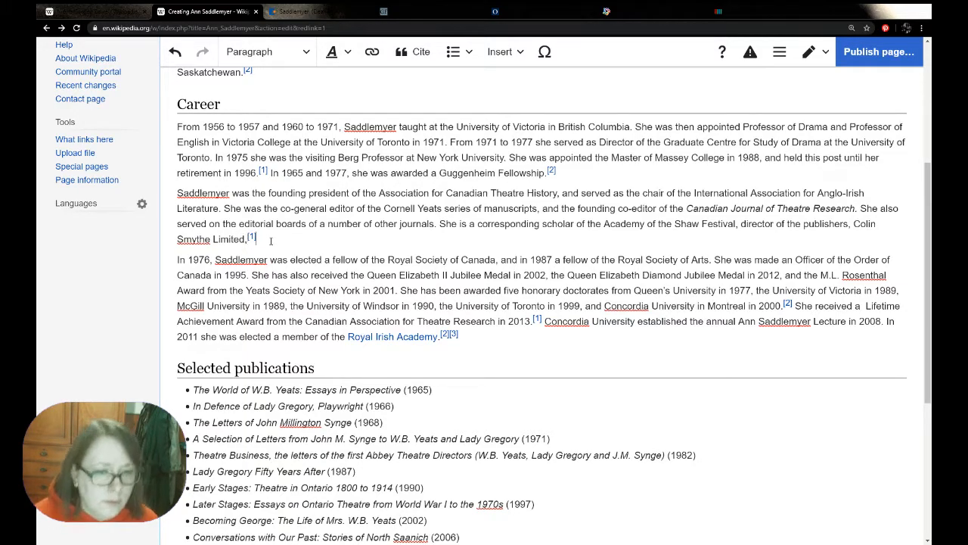
{"action": "type", "text": "and the Hedgerow Press"}
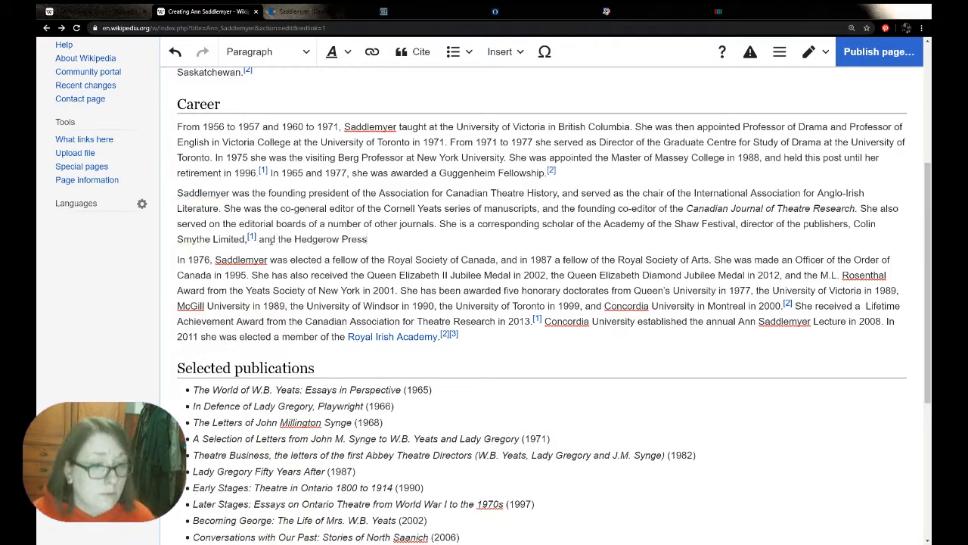
{"action": "type", "text": "."}
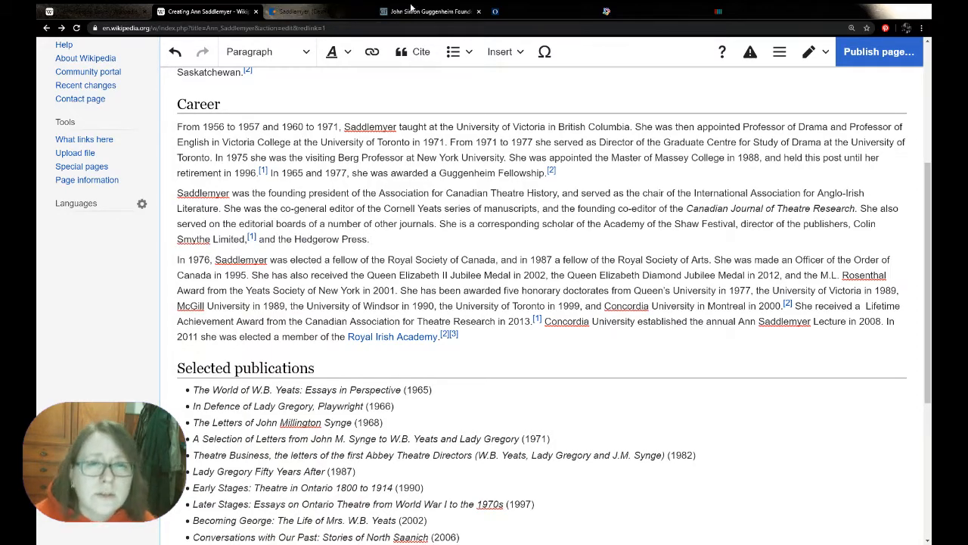
Check the directorship wording in the Guggenheim profile and re-use its citation after "the Hedgerow Press."
{"action": "left_click", "coordinate": [428, 12]}
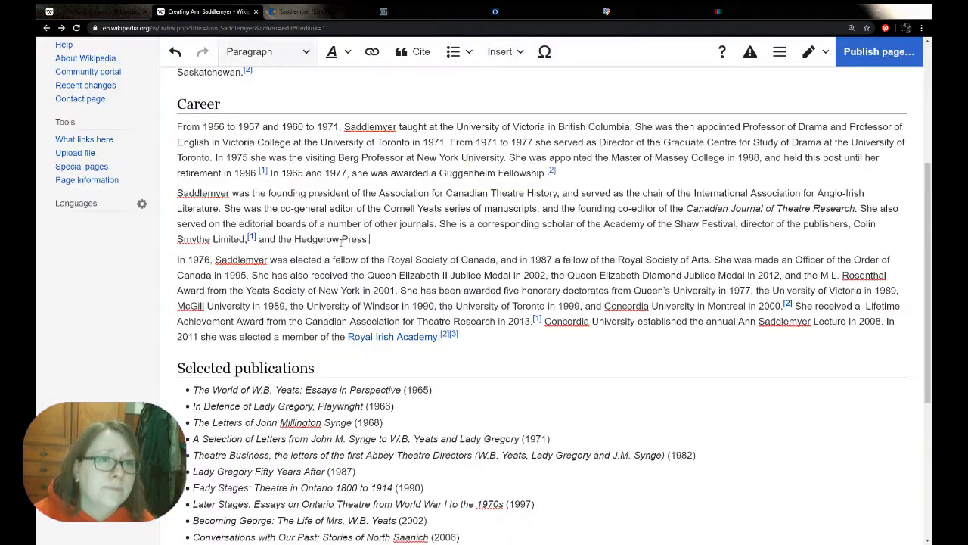
{"action": "left_click", "coordinate": [201, 12]}
{"action": "left_click", "coordinate": [416, 52]}
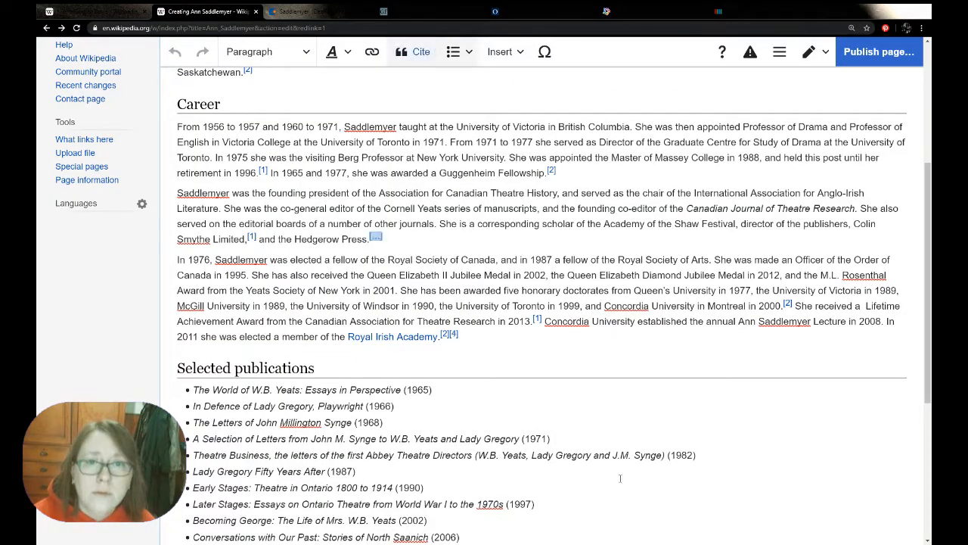
{"action": "left_click", "coordinate": [491, 435]}
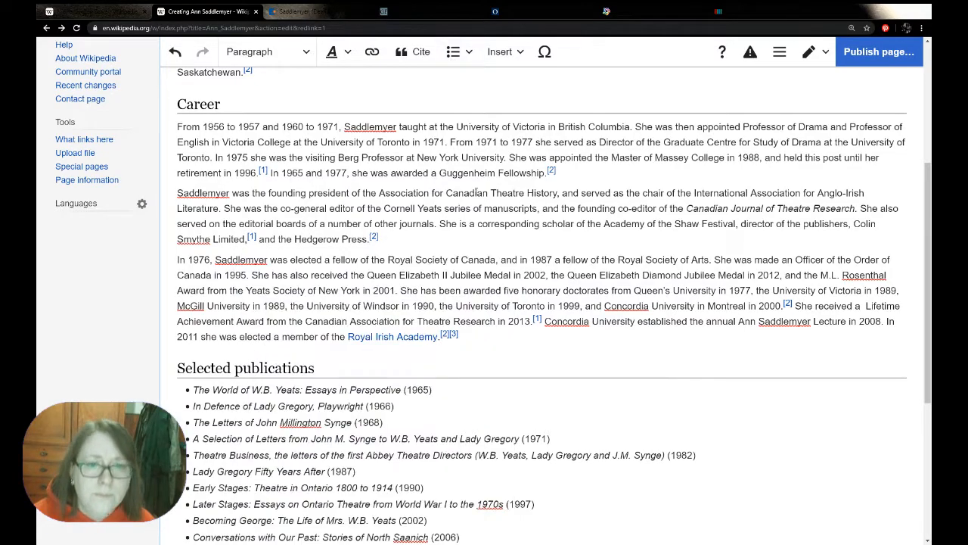
Close the Guggenheim Foundation profile and copy the web address of the Oxford Reference entry on Ann Saddlemyer
{"action": "left_click", "coordinate": [428, 17]}
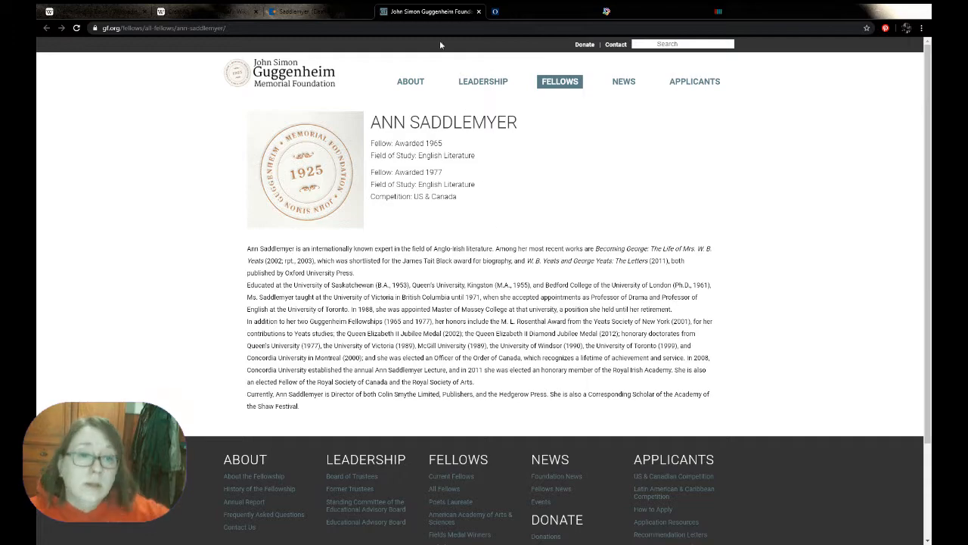
{"action": "left_click", "coordinate": [478, 11]}
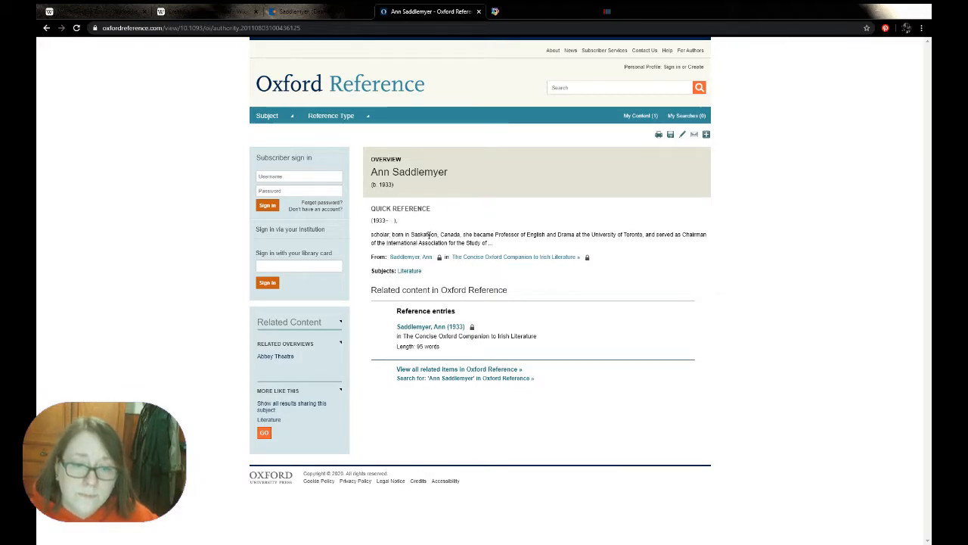
{"action": "left_click", "coordinate": [302, 12]}
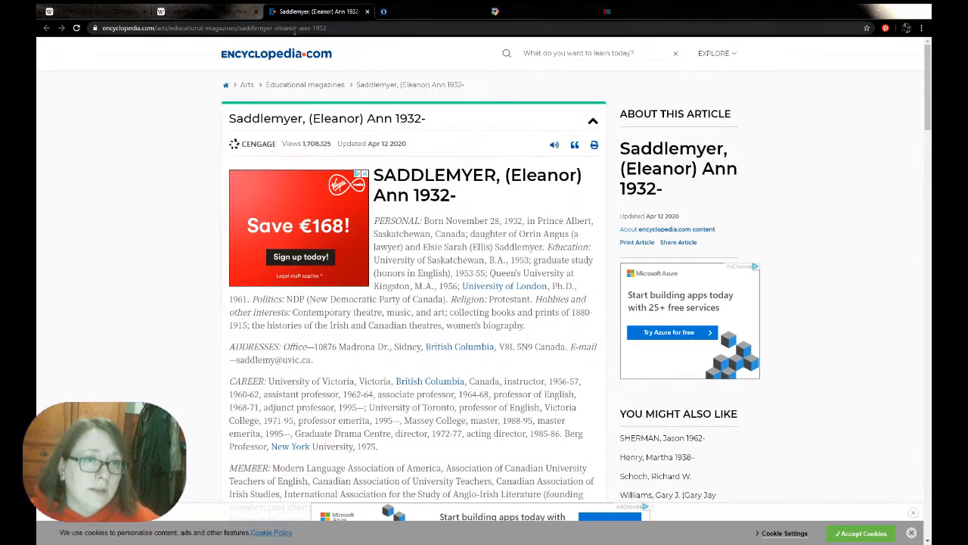
{"action": "left_click", "coordinate": [393, 11]}
{"action": "left_click", "coordinate": [358, 29]}
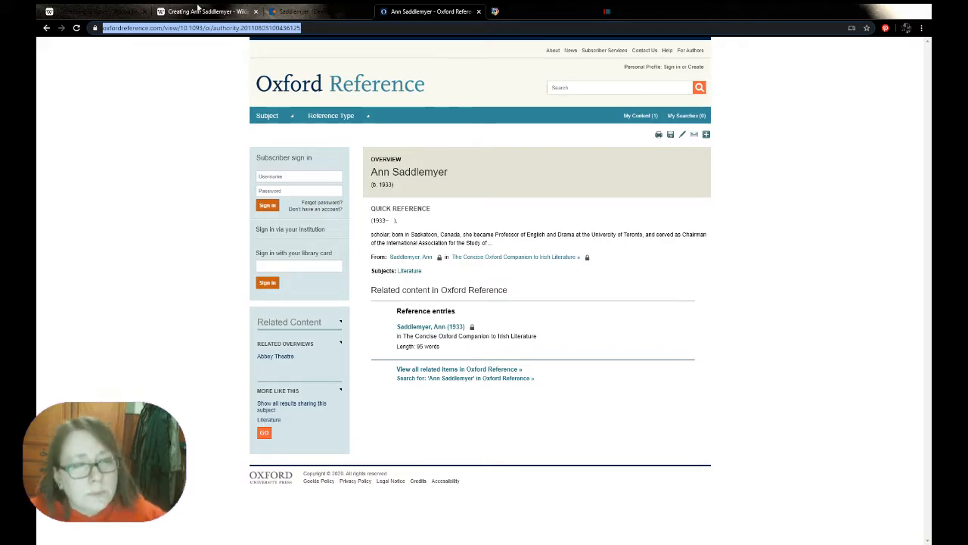
Insert an automatically generated citation from the Oxford Reference URL at the end of the article's lead sentence, after "Anglo-Irish literature."
{"action": "left_click", "coordinate": [198, 10]}
{"action": "scroll", "coordinate": [507, 285], "scroll_direction": "up", "scroll_amount": 4}
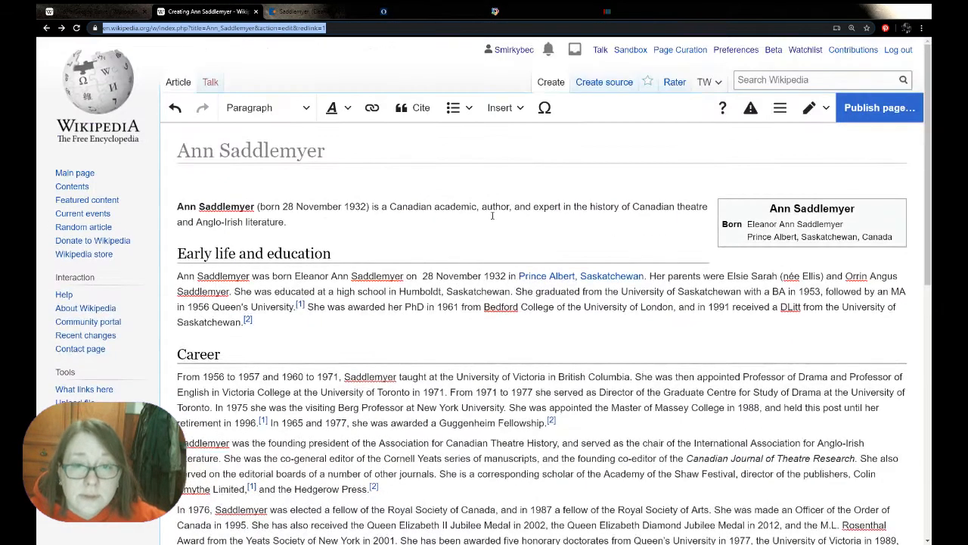
{"action": "left_click", "coordinate": [304, 221]}
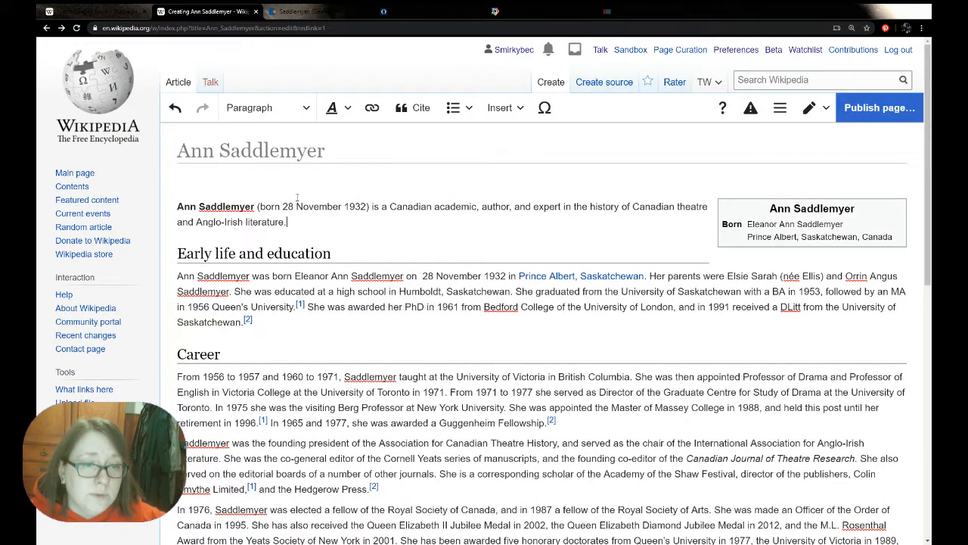
{"action": "left_click", "coordinate": [416, 118]}
{"action": "left_click", "coordinate": [211, 274]}
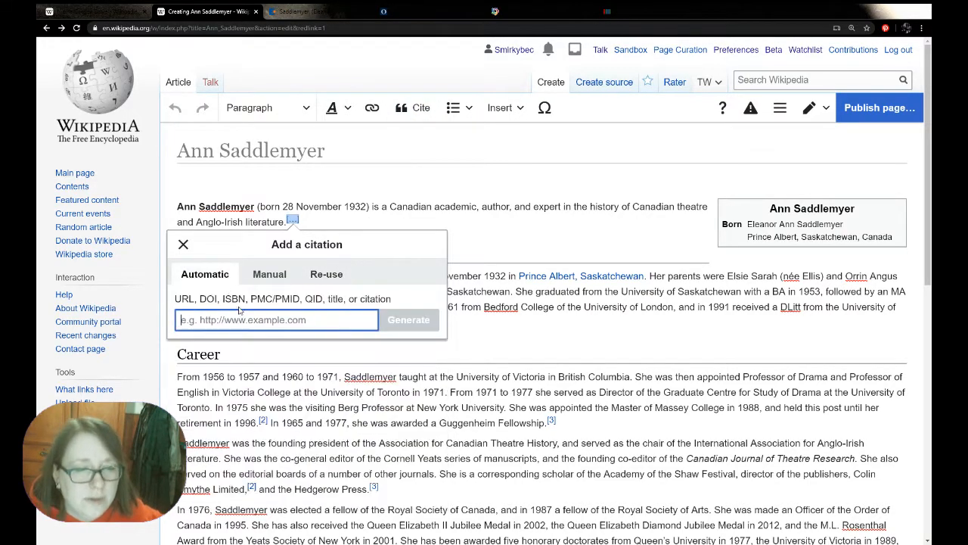
{"action": "key", "text": "ctrl+v"}
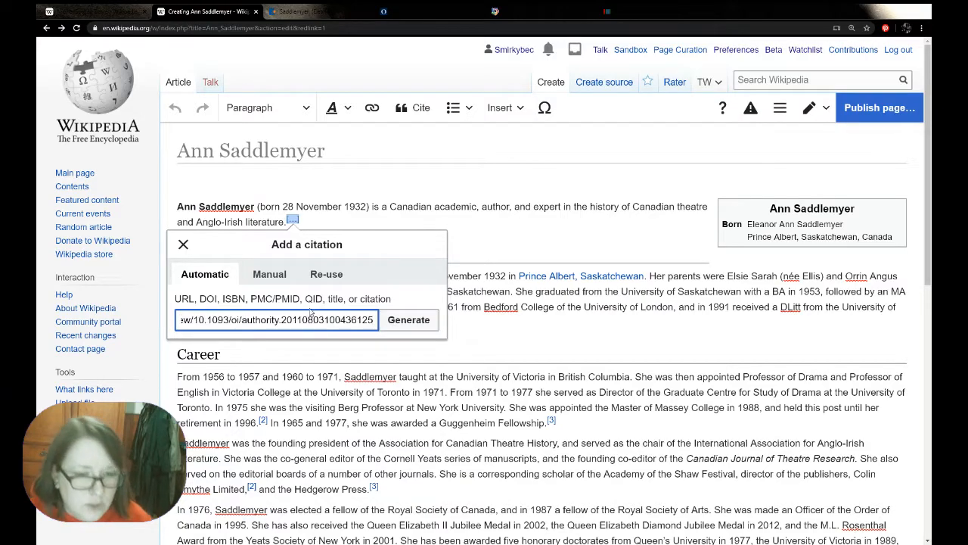
{"action": "left_click", "coordinate": [408, 320]}
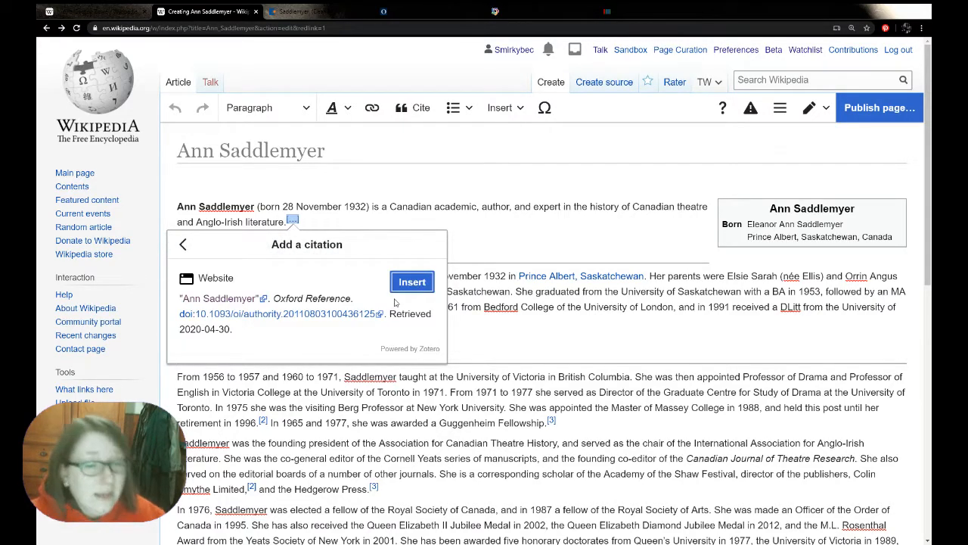
{"action": "left_click", "coordinate": [412, 282]}
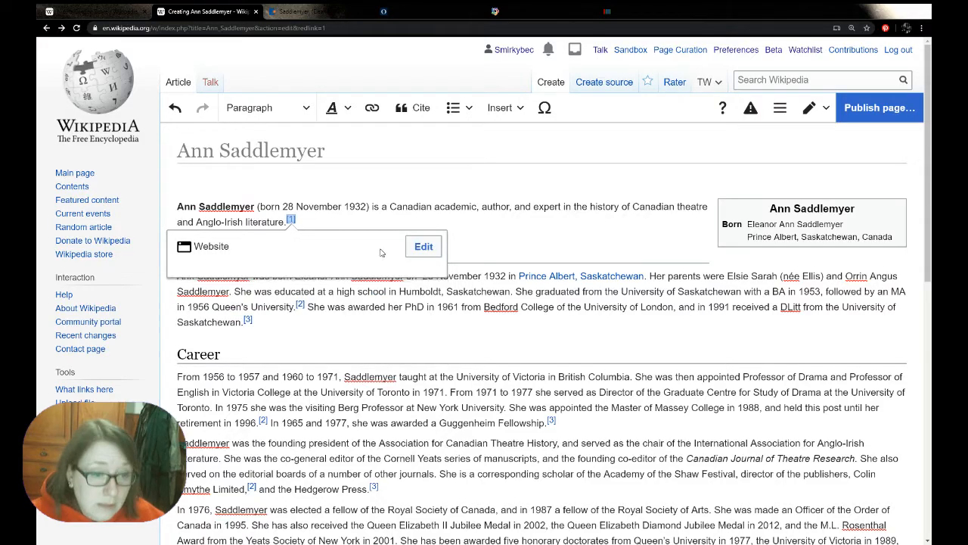
Dismiss the new citation's preview and close the Oxford Reference entry on Ann Saddlemyer
{"action": "left_click", "coordinate": [328, 215]}
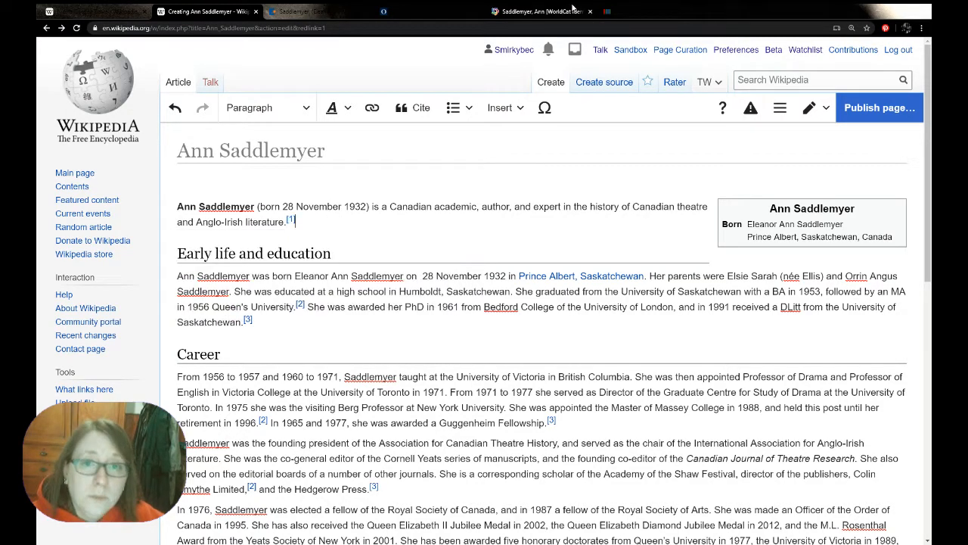
{"action": "left_click", "coordinate": [412, 9]}
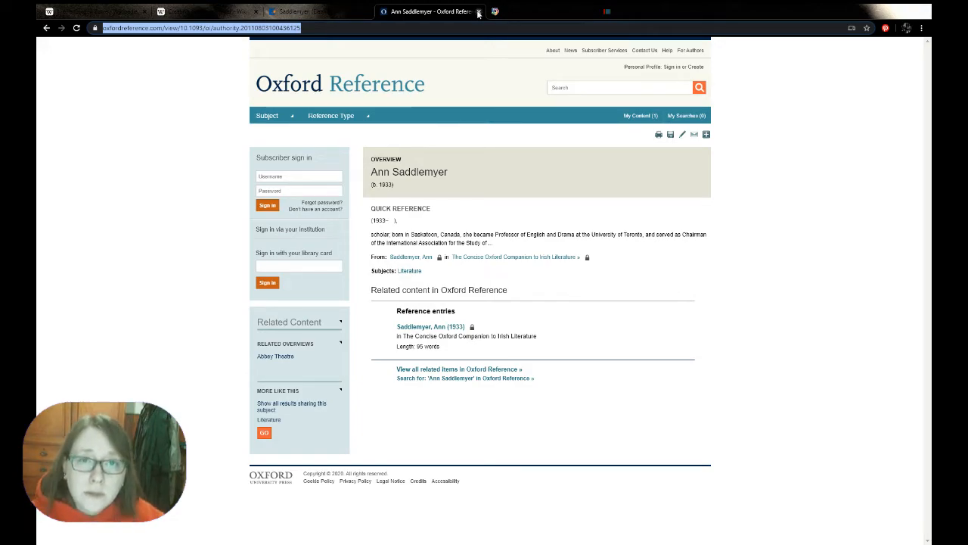
{"action": "left_click", "coordinate": [478, 11]}
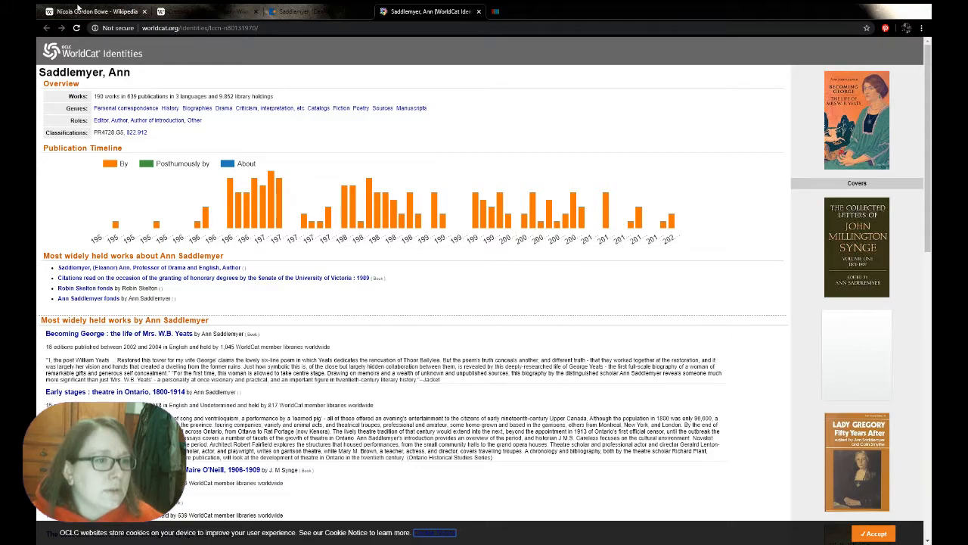
Look over Ann Saddlemyer's Wikidata item and WorldCat Identities page before returning to the article draft
{"action": "left_click", "coordinate": [541, 11]}
{"action": "scroll", "coordinate": [575, 386], "scroll_direction": "down", "scroll_amount": 6}
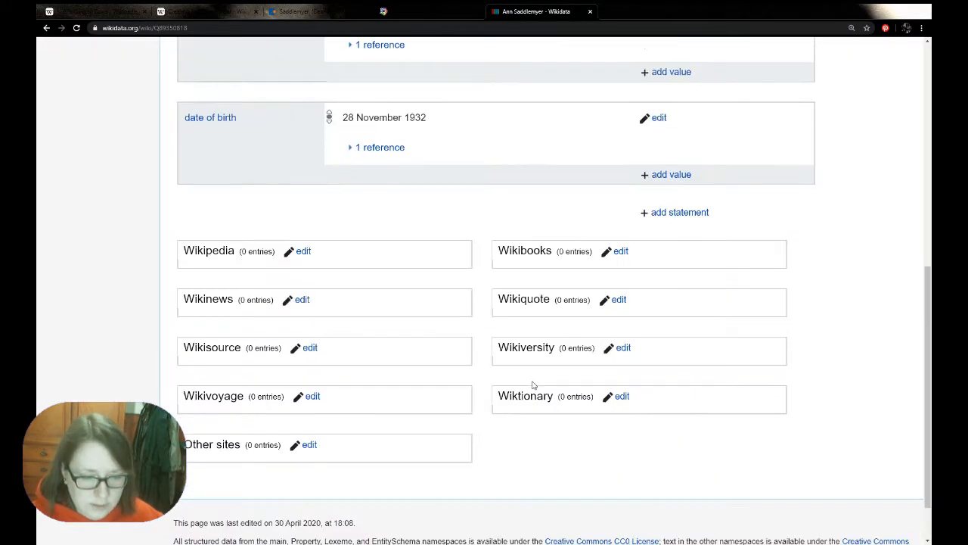
{"action": "scroll", "coordinate": [533, 385], "scroll_direction": "up", "scroll_amount": 8}
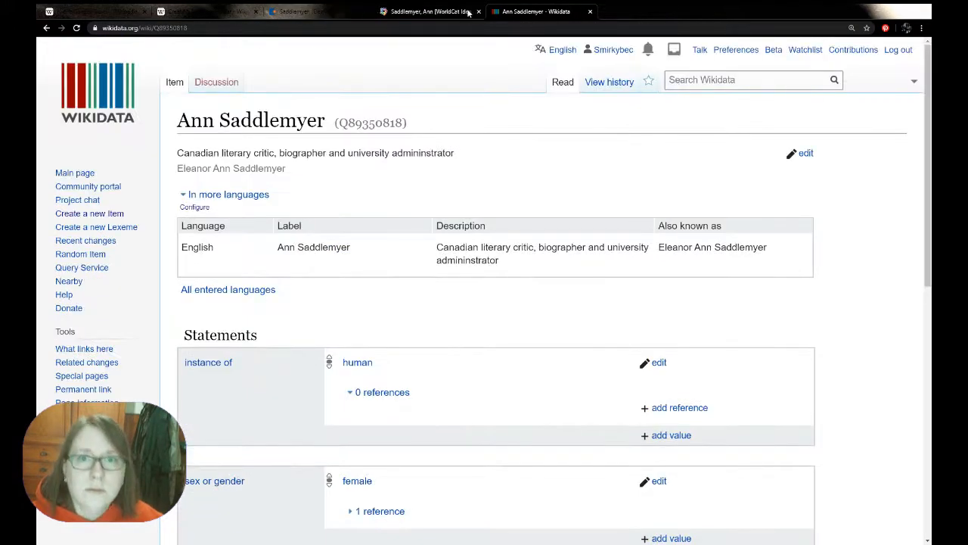
{"action": "left_click", "coordinate": [454, 11]}
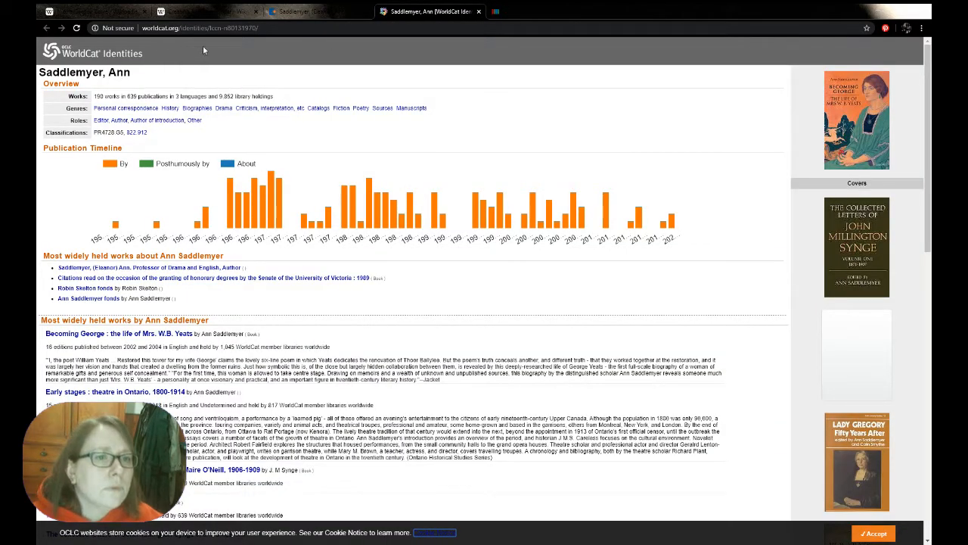
{"action": "key", "text": "ctrl+shift+Tab"}
{"action": "key", "text": "ctrl+shift+Tab"}
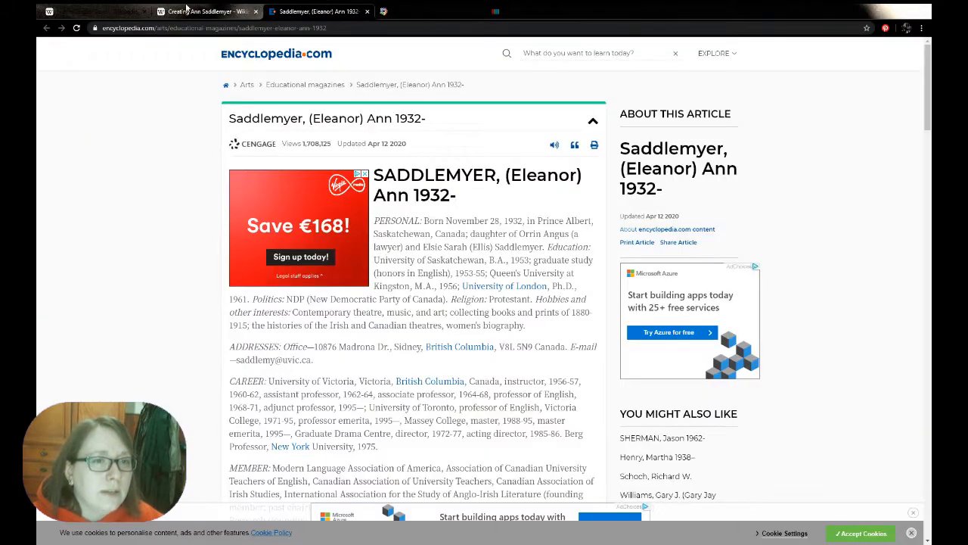
Link "Seamus Heaney" in the Personal life section to the Wikipedia article on the Irish poet
{"action": "scroll", "coordinate": [466, 254], "scroll_direction": "down", "scroll_amount": 2}
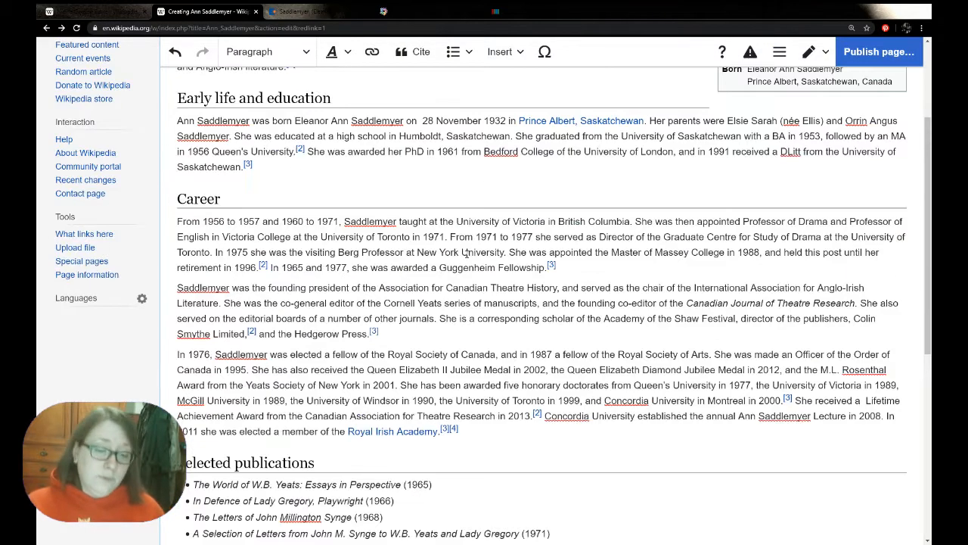
{"action": "scroll", "coordinate": [467, 254], "scroll_direction": "down", "scroll_amount": 2}
{"action": "scroll", "coordinate": [443, 235], "scroll_direction": "down", "scroll_amount": 2}
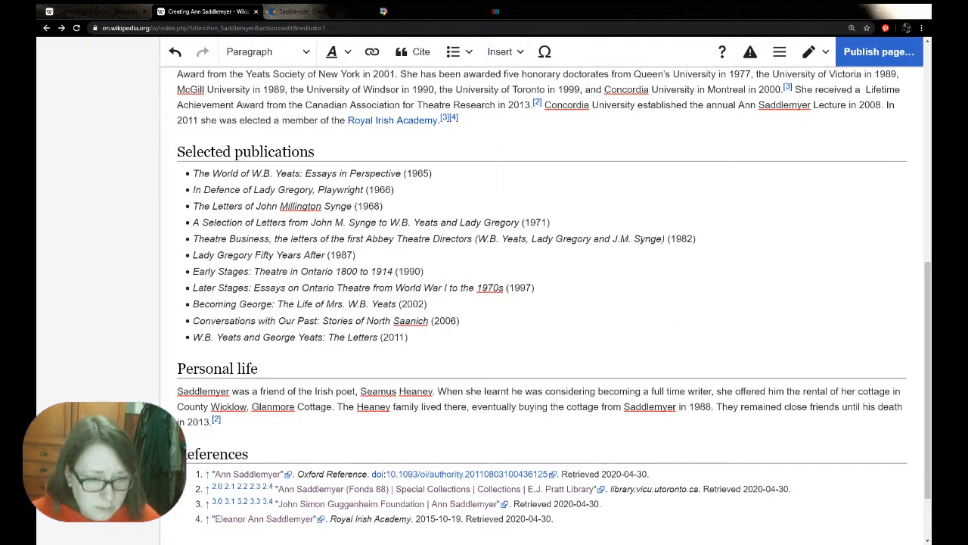
{"action": "scroll", "coordinate": [641, 240], "scroll_direction": "down", "scroll_amount": 2}
{"action": "left_click_drag", "start_coordinate": [358, 308], "coordinate": [434, 310]}
{"action": "left_click", "coordinate": [372, 51]}
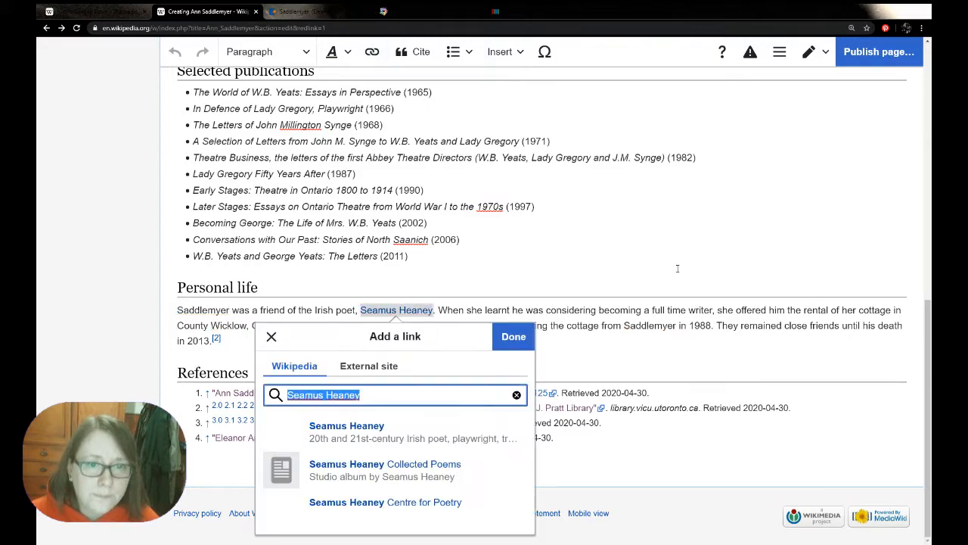
{"action": "left_click", "coordinate": [493, 446]}
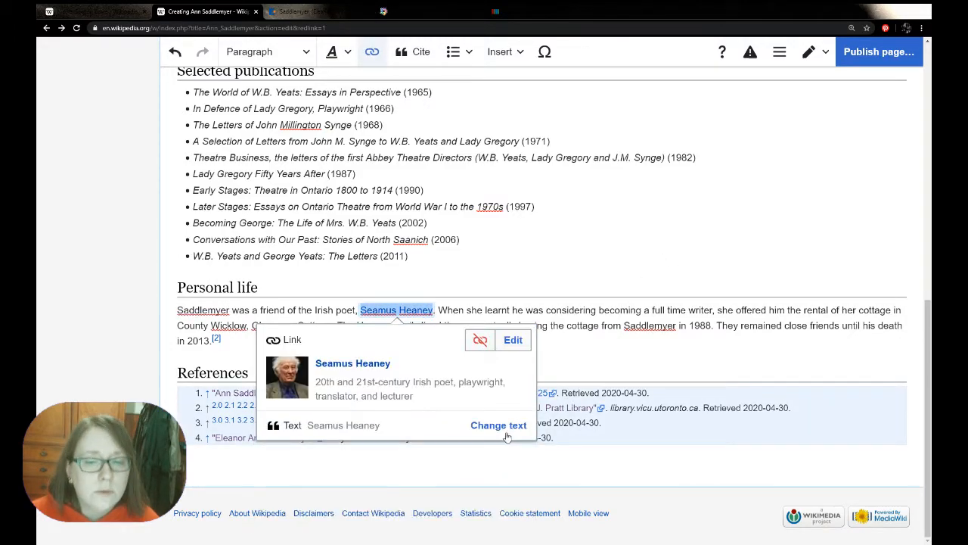
{"action": "left_click", "coordinate": [659, 353]}
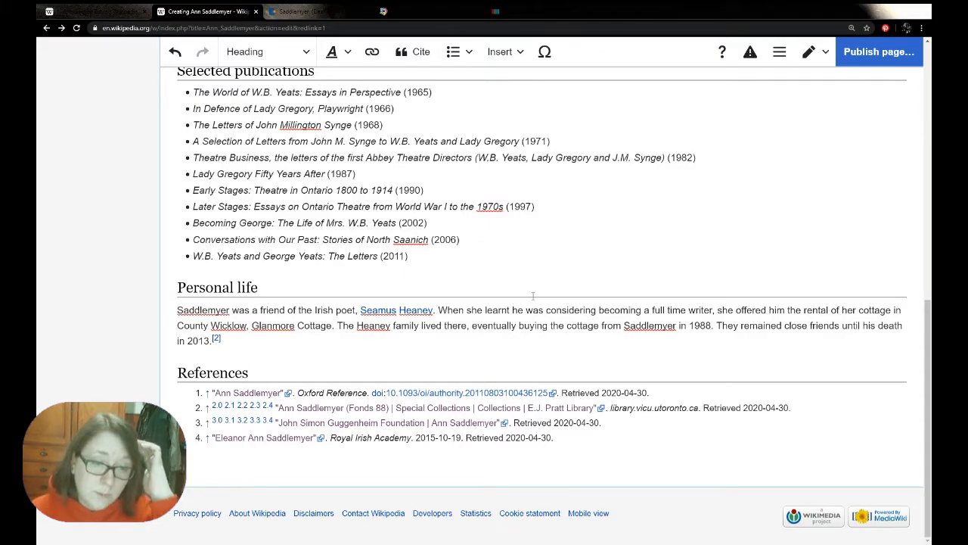
Add the Birth date field to the person infobox and fill it with the "{{Birth date and age|YYYY|MM|DD}}" template copied from the field's description
{"action": "scroll", "coordinate": [532, 296], "scroll_direction": "up", "scroll_amount": 15}
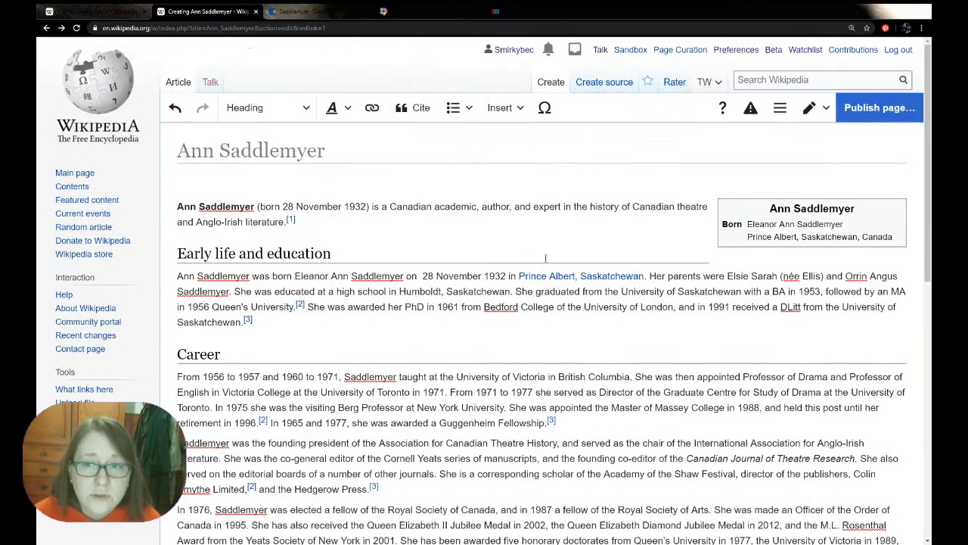
{"action": "double_click", "coordinate": [848, 231]}
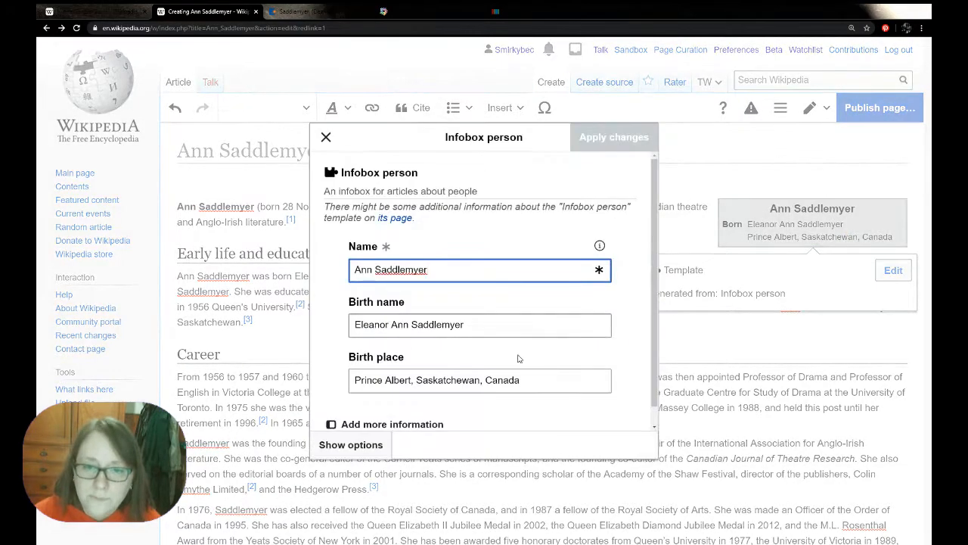
{"action": "left_click", "coordinate": [390, 402]}
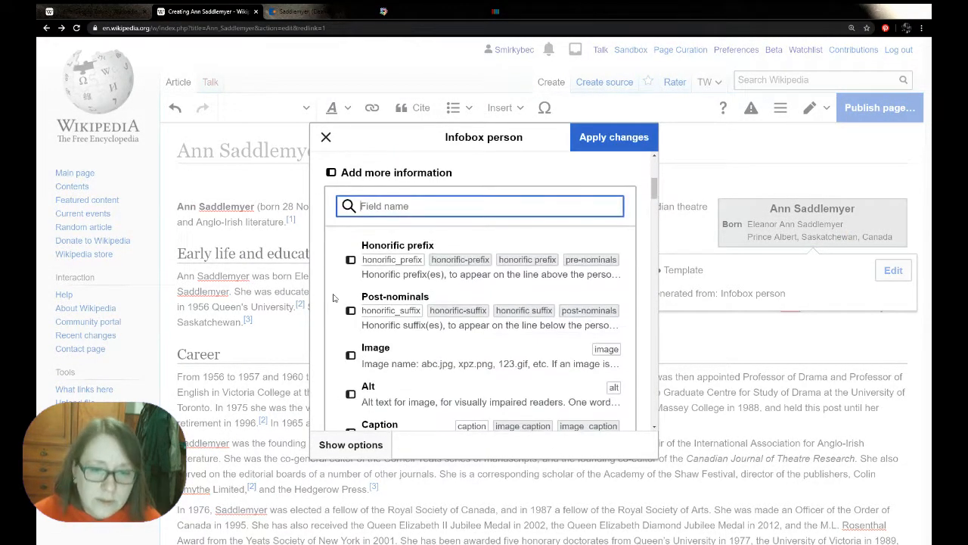
{"action": "scroll", "coordinate": [332, 298], "scroll_direction": "down", "scroll_amount": 5}
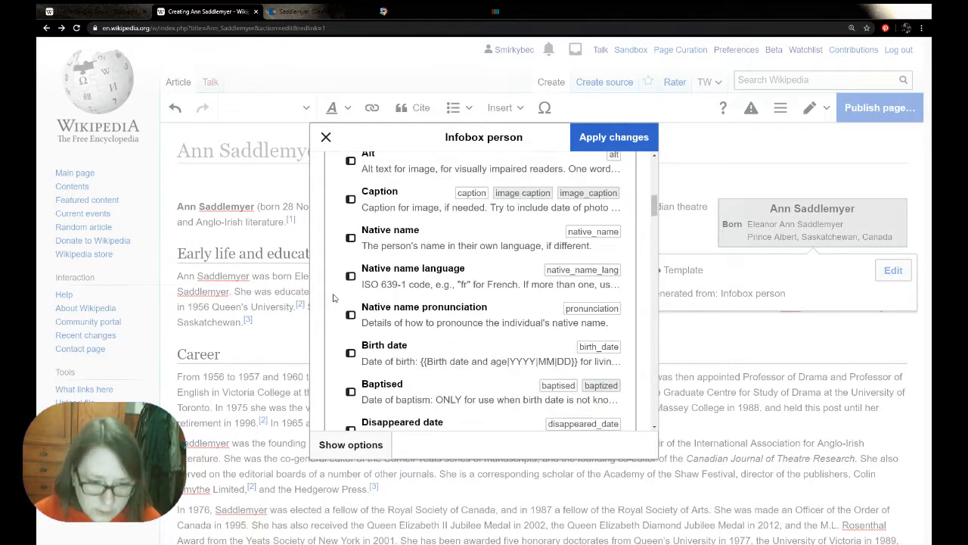
{"action": "left_click", "coordinate": [395, 355]}
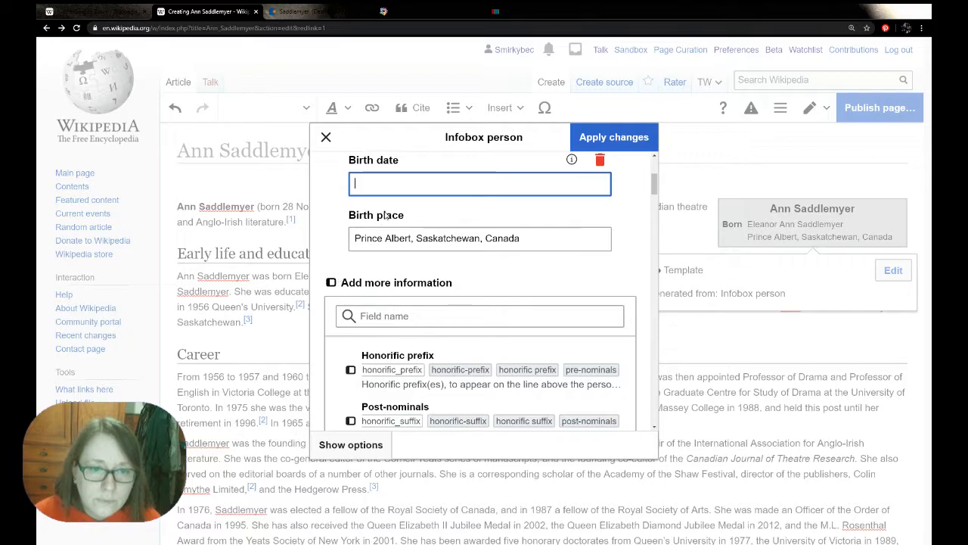
{"action": "left_click", "coordinate": [572, 237]}
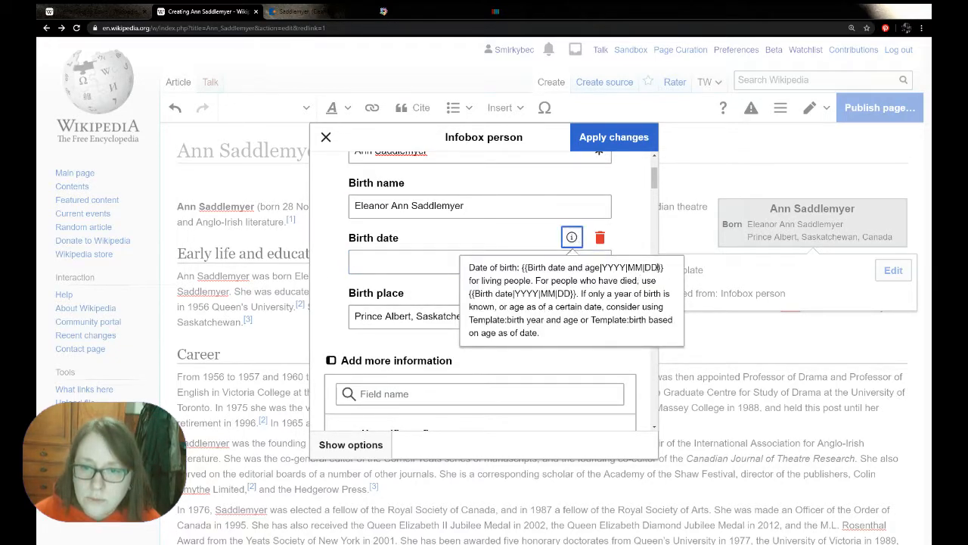
{"action": "left_click_drag", "start_coordinate": [664, 268], "coordinate": [522, 268]}
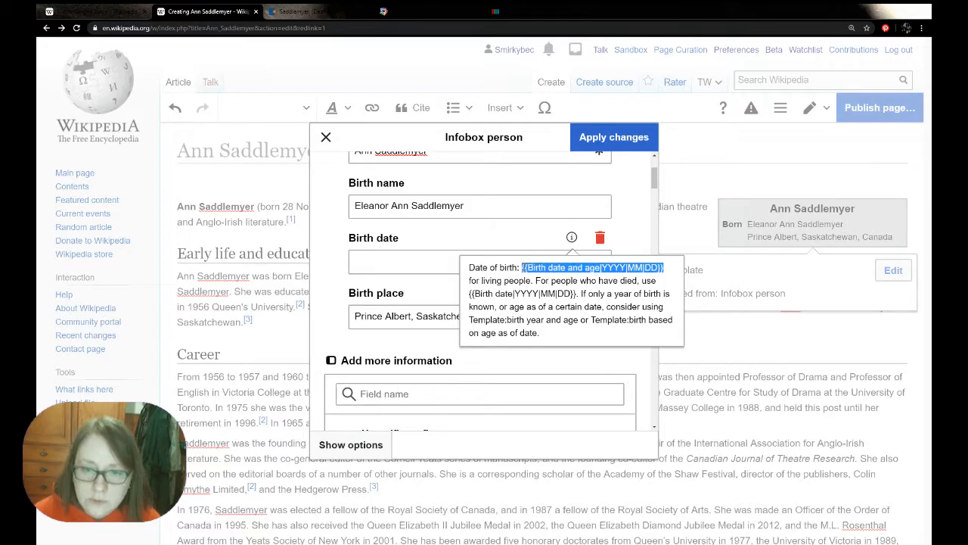
{"action": "left_click", "coordinate": [443, 264]}
{"action": "type", "text": "{{Birth date and age|YYYY|MM|DD}}"}
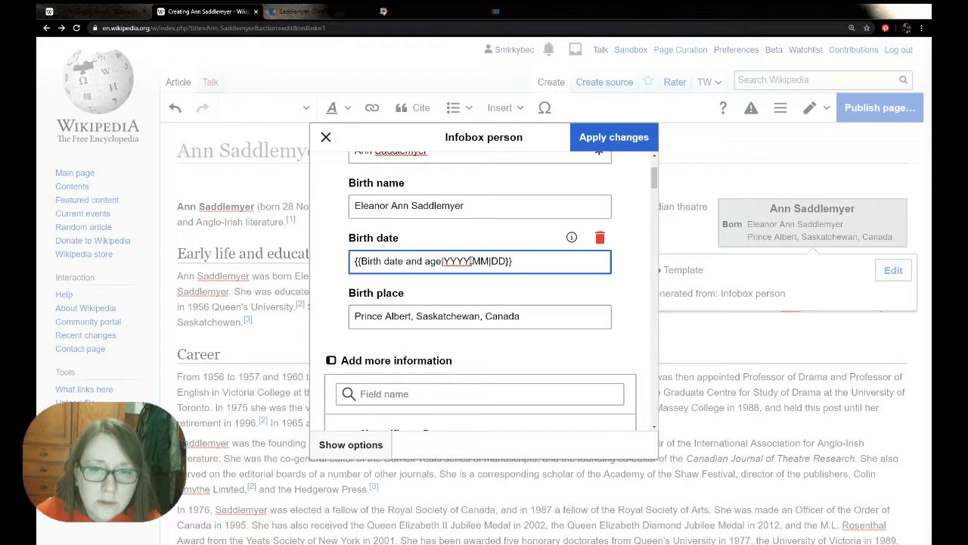
Replace the year, month and day placeholders with the date of birth given in the lead sentence and apply the infobox changes
{"action": "double_click", "coordinate": [463, 261]}
{"action": "key", "text": "BackSpace"}
{"action": "type", "text": "1932"}
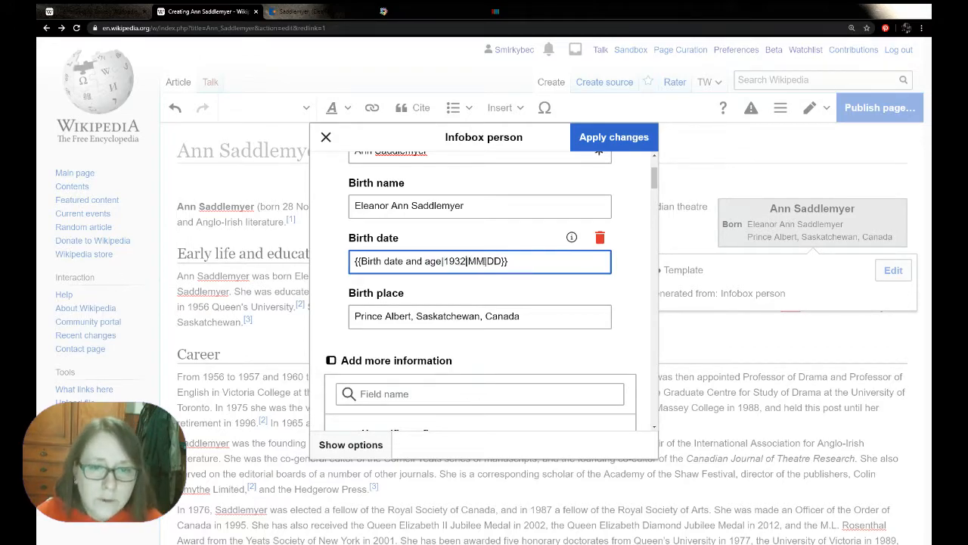
{"action": "double_click", "coordinate": [477, 261]}
{"action": "type", "text": "11"}
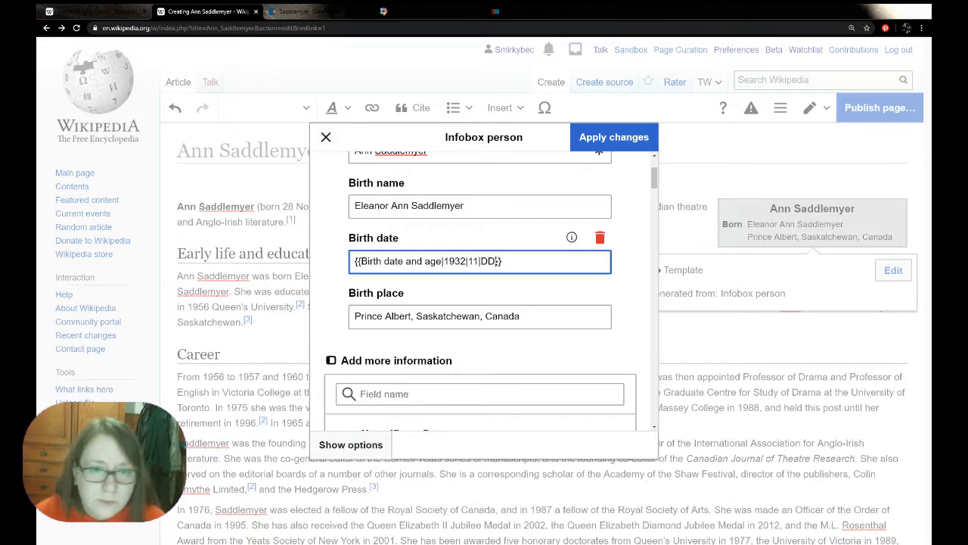
{"action": "double_click", "coordinate": [493, 261]}
{"action": "type", "text": "28"}
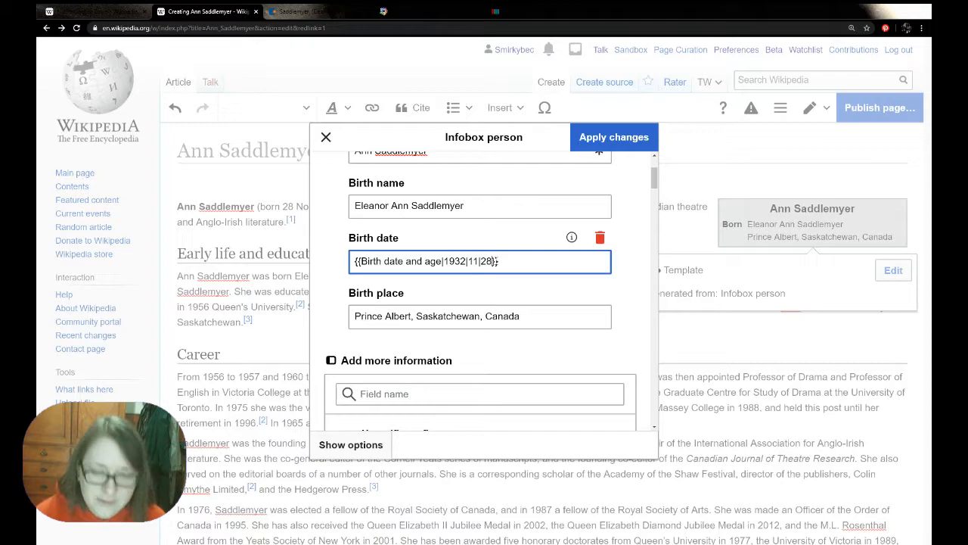
{"action": "left_click", "coordinate": [614, 137]}
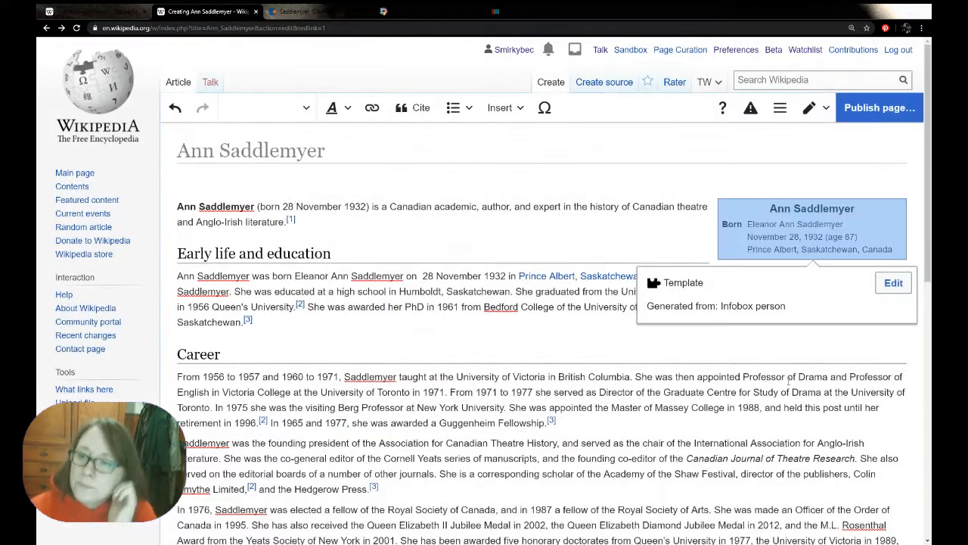
{"action": "left_click", "coordinate": [593, 237]}
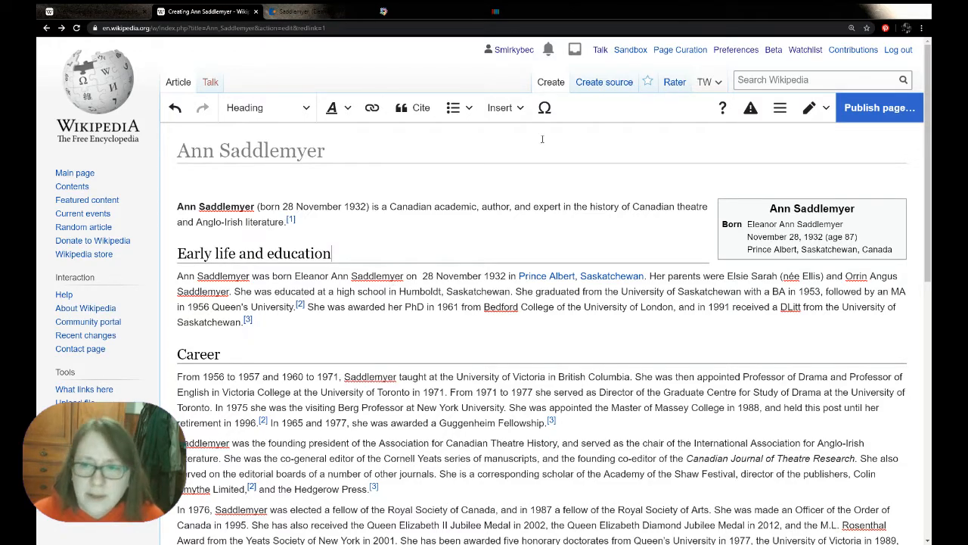
Publish the page with the edit summary "creating new article", keeping it on the watchlist
{"action": "left_click", "coordinate": [878, 108]}
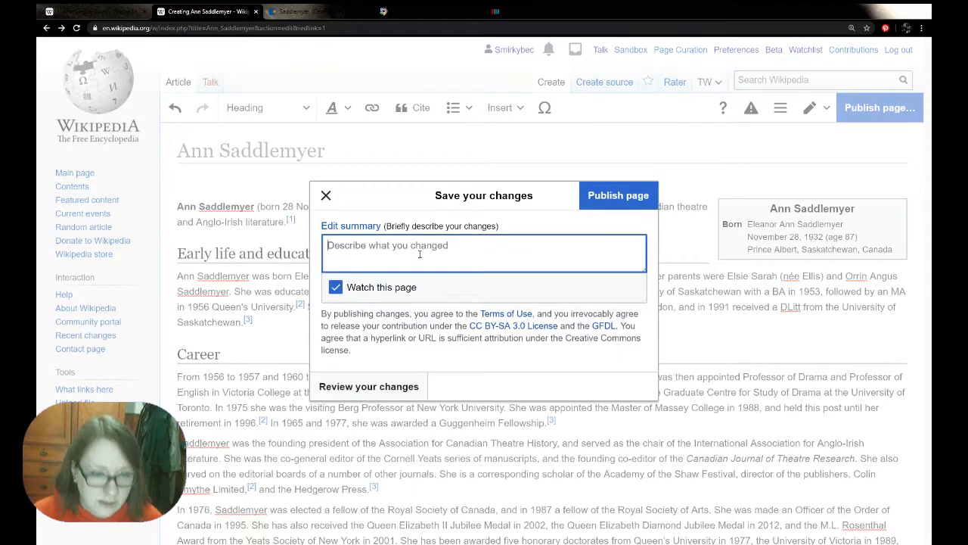
{"action": "type", "text": "creatin"}
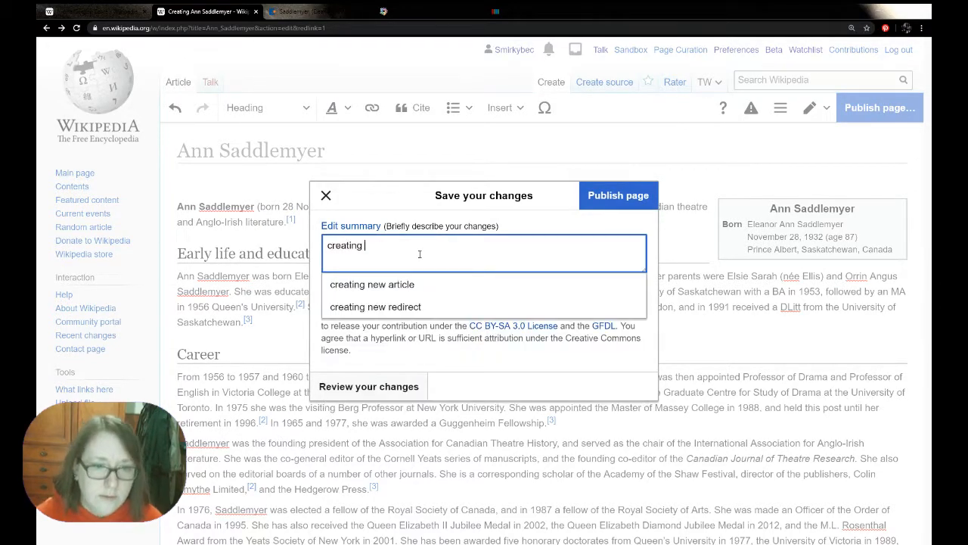
{"action": "type", "text": "g"}
{"action": "left_click", "coordinate": [373, 284]}
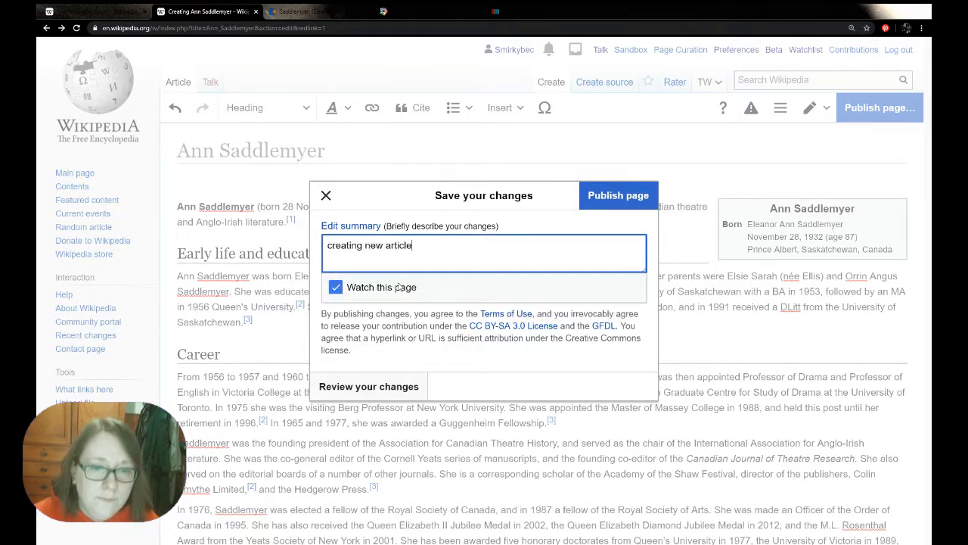
{"action": "left_click", "coordinate": [591, 209]}
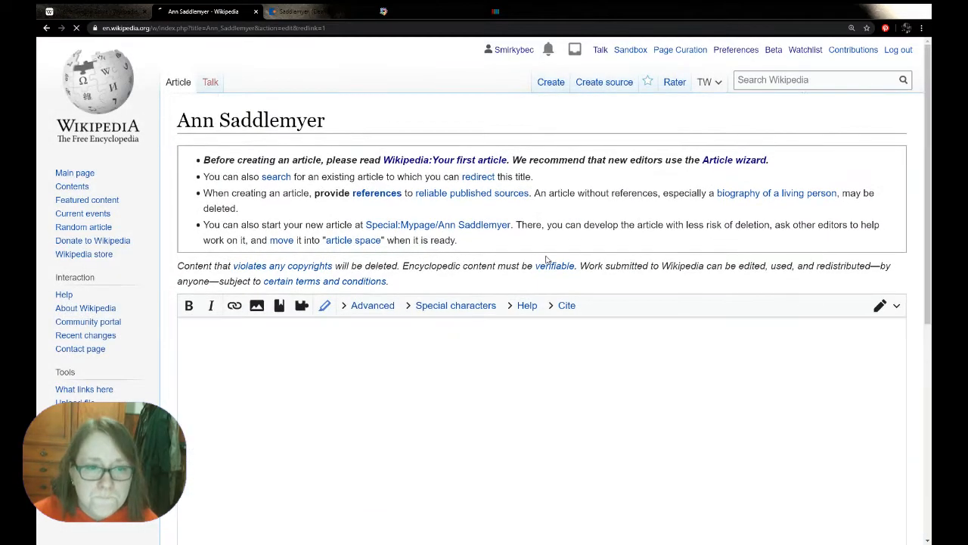
Make the new article's categories editable as a batch and check which categories the Nicola Gordon Bowe article uses
{"action": "scroll", "coordinate": [196, 184], "scroll_direction": "down", "scroll_amount": 4}
{"action": "scroll", "coordinate": [195, 184], "scroll_direction": "down", "scroll_amount": 5}
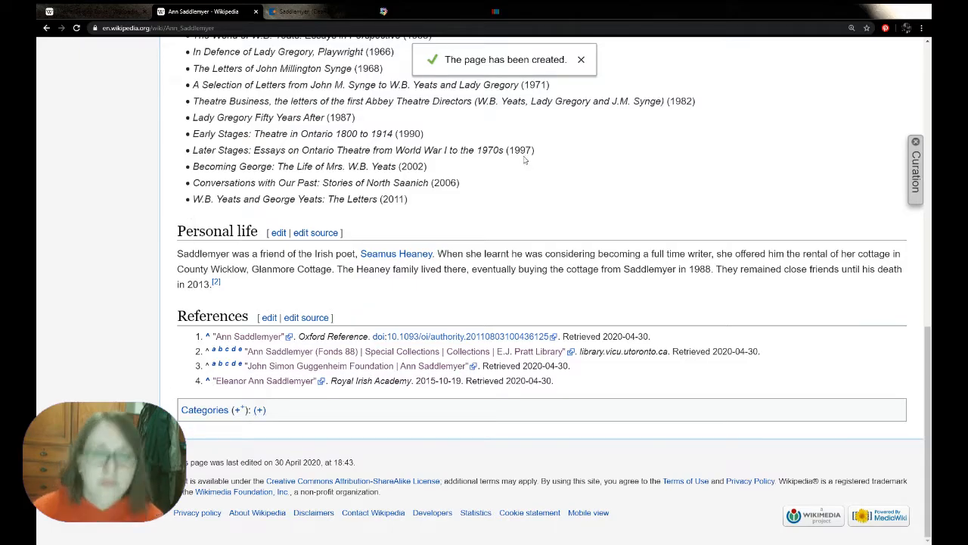
{"action": "scroll", "coordinate": [524, 160], "scroll_direction": "up", "scroll_amount": 10}
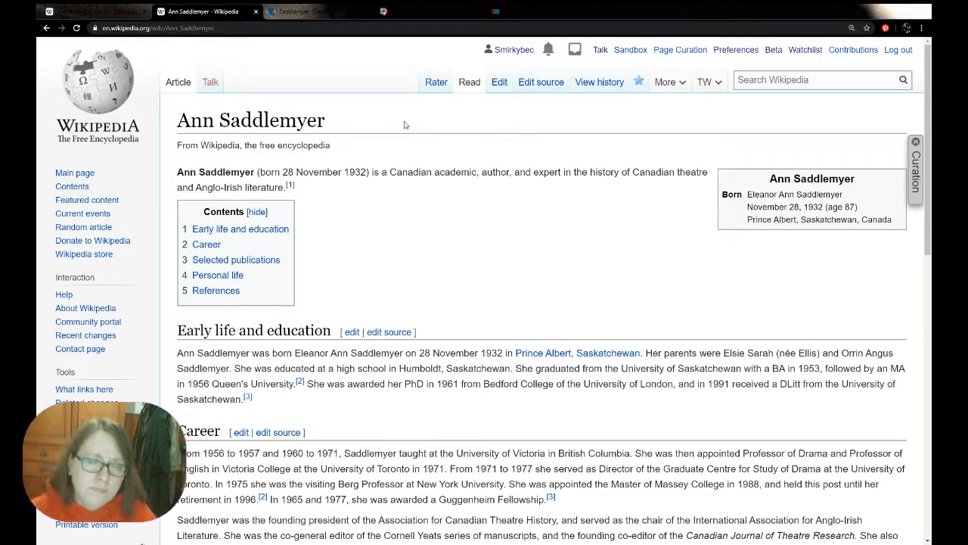
{"action": "scroll", "coordinate": [405, 125], "scroll_direction": "down", "scroll_amount": 10}
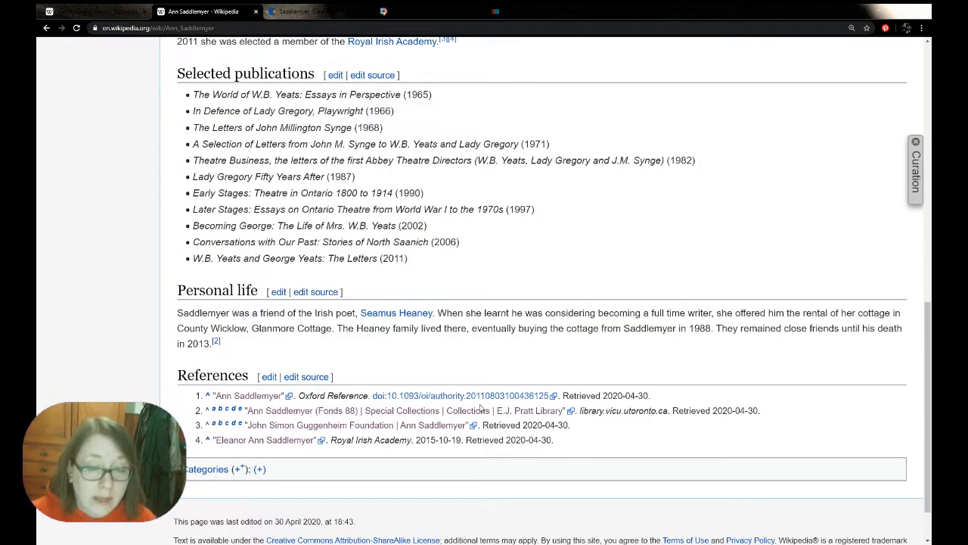
{"action": "left_click", "coordinate": [238, 469]}
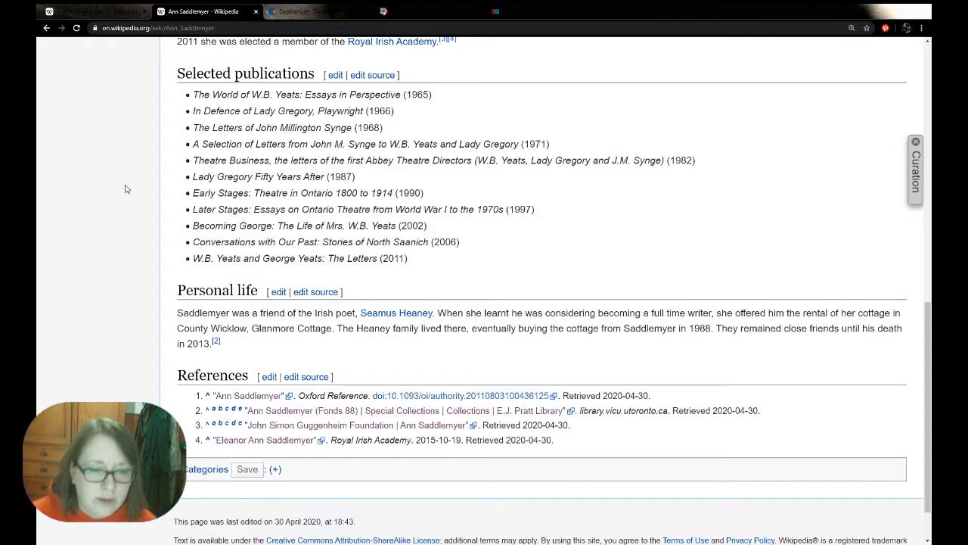
{"action": "left_click", "coordinate": [98, 12]}
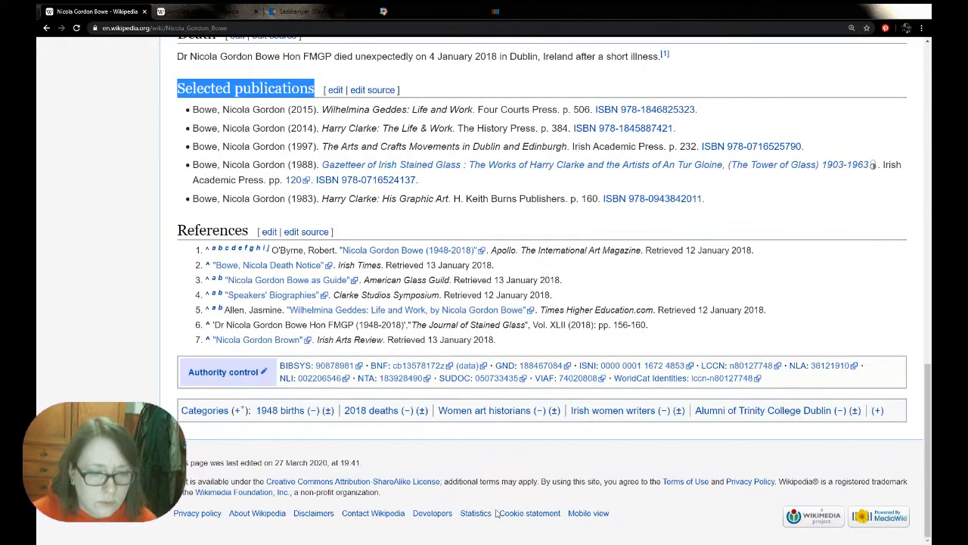
{"action": "left_click", "coordinate": [203, 11]}
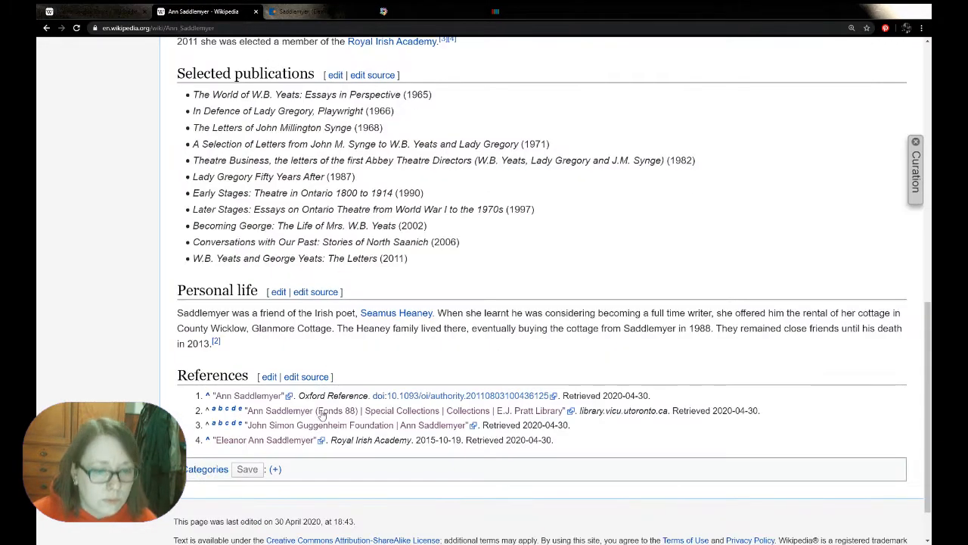
Add the category "1932 births" to the Ann Saddlemyer article
{"action": "left_click", "coordinate": [274, 469]}
{"action": "type", "text": "19"}
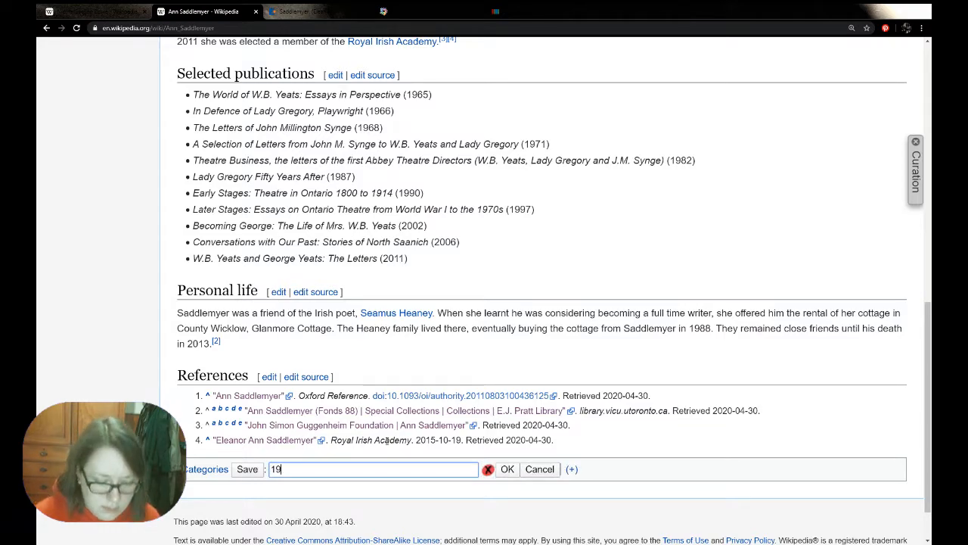
{"action": "type", "text": "32 bir"}
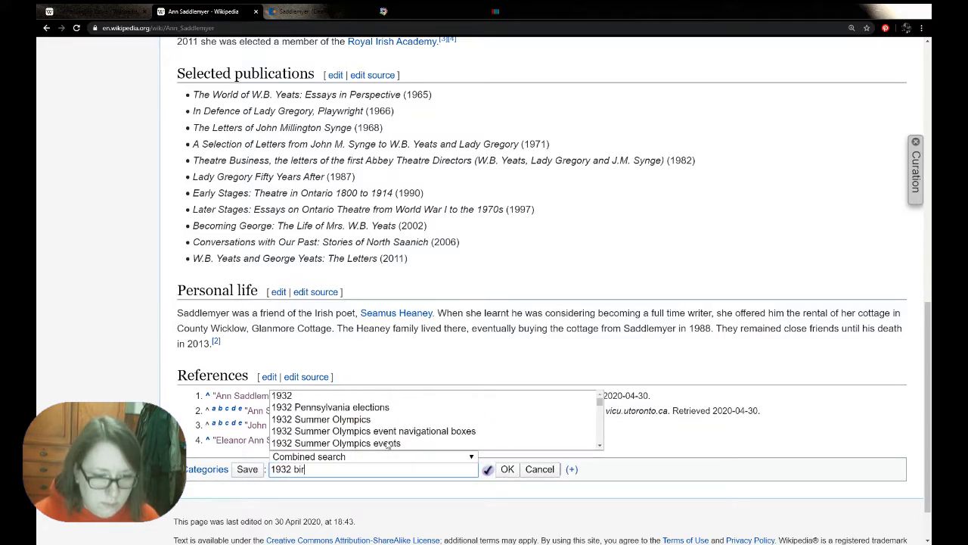
{"action": "type", "text": "ths"}
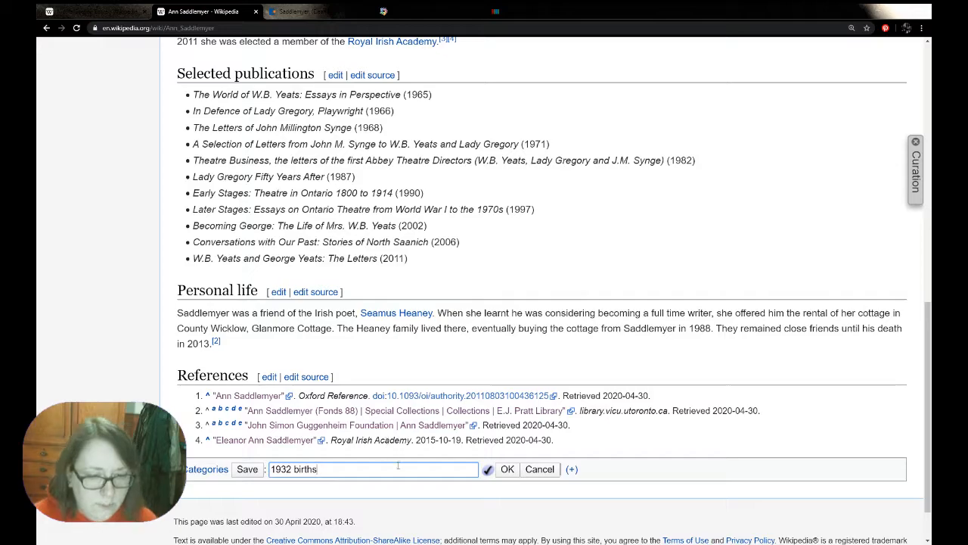
{"action": "key", "text": "Return"}
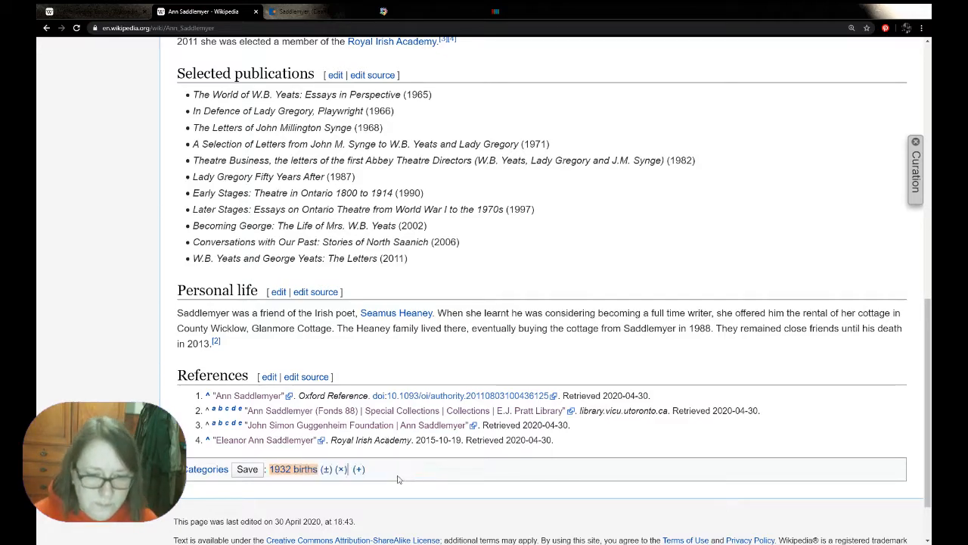
Add the category "Canadian women writers" to the Ann Saddlemyer article, modelled on the women writers category of the Nicola Gordon Bowe article
{"action": "left_click", "coordinate": [109, 11]}
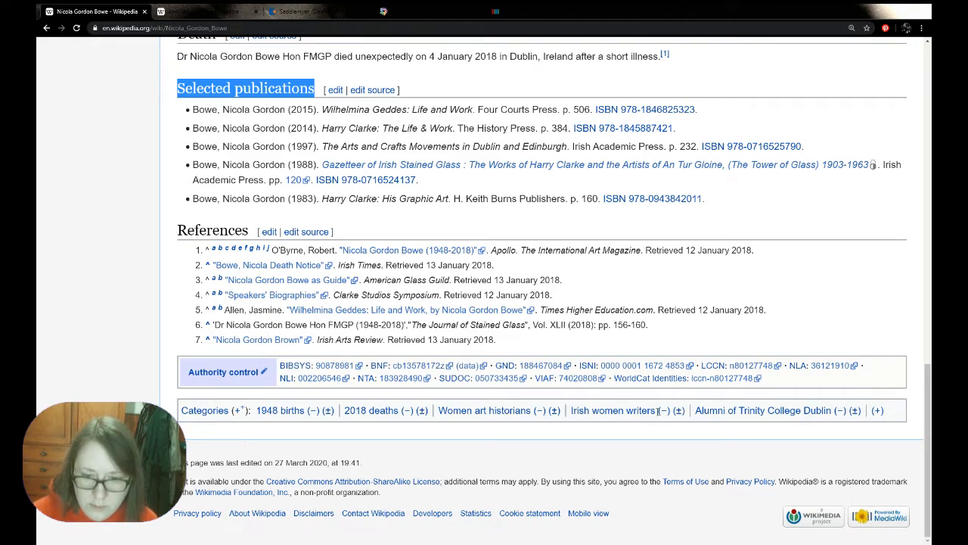
{"action": "left_click_drag", "start_coordinate": [657, 410], "coordinate": [571, 410]}
{"action": "left_click_drag", "start_coordinate": [655, 410], "coordinate": [592, 410]}
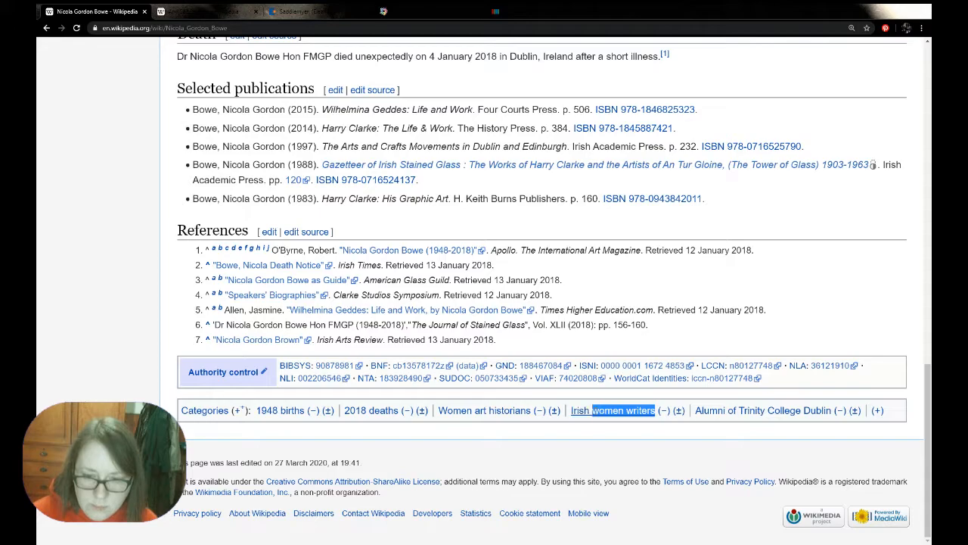
{"action": "left_click", "coordinate": [206, 12]}
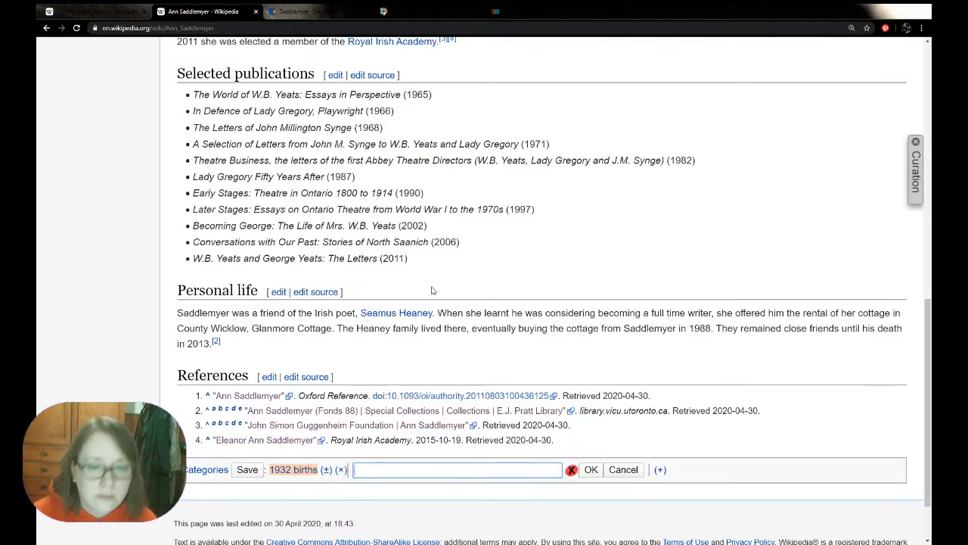
{"action": "type", "text": "Candad"}
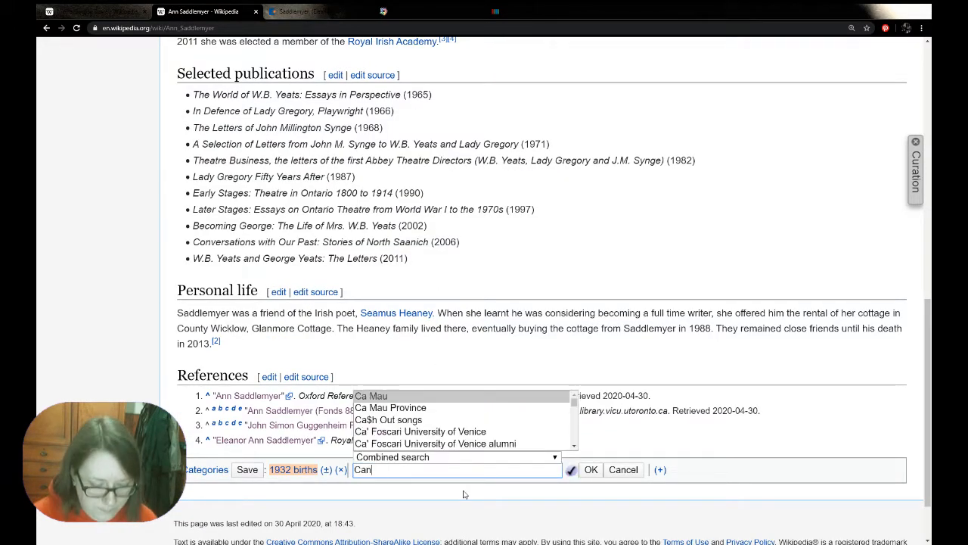
{"action": "key", "text": "BackSpace"}
{"action": "key", "text": "BackSpace"}
{"action": "type", "text": "adian women writers"}
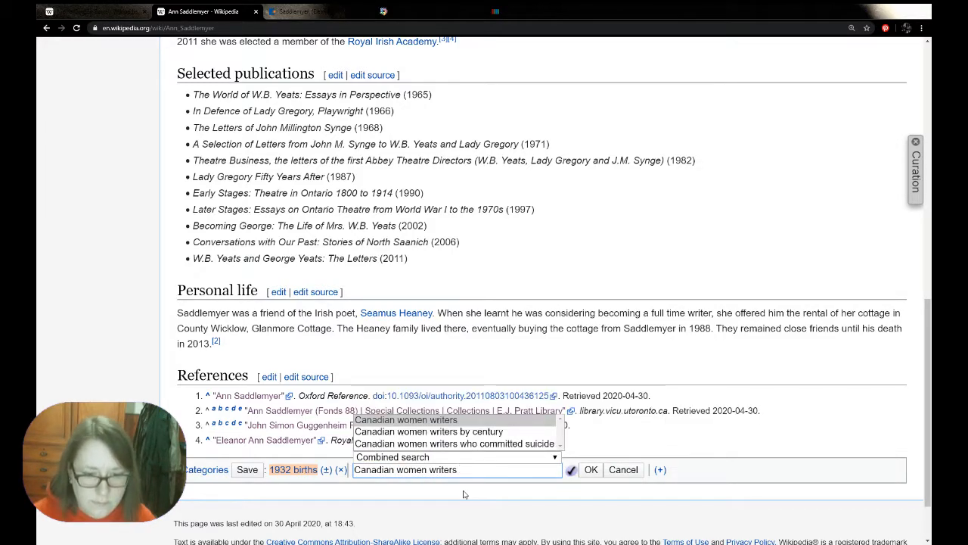
{"action": "left_click", "coordinate": [467, 421]}
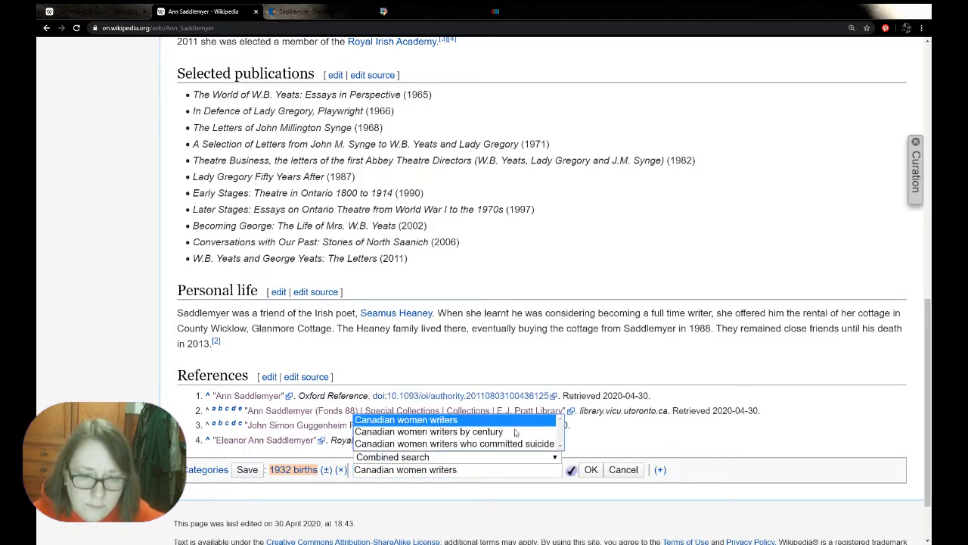
{"action": "left_click", "coordinate": [591, 469]}
Consult the Nicola Gordon Bowe categories again and add "Canadian academics of English literature" to the Ann Saddlemyer article
{"action": "left_click", "coordinate": [113, 11]}
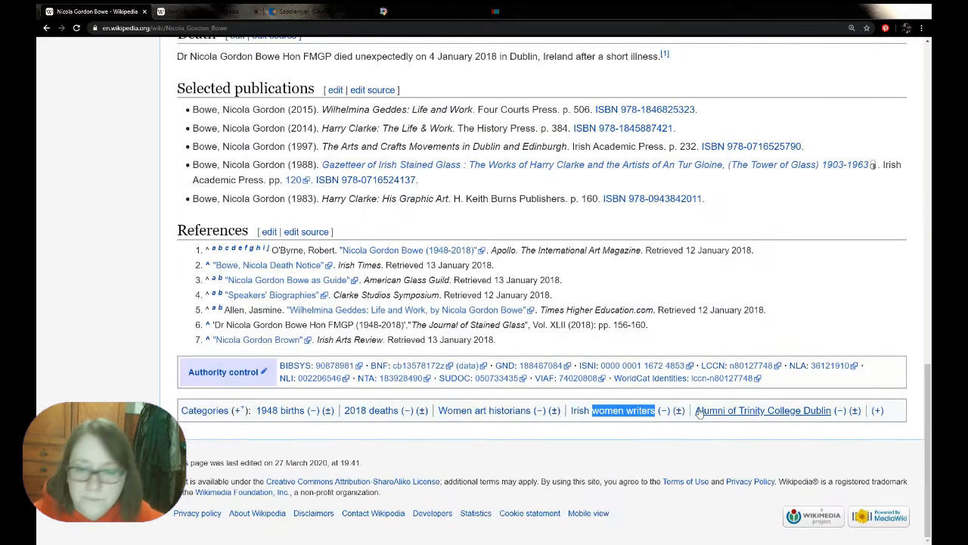
{"action": "left_click", "coordinate": [203, 11]}
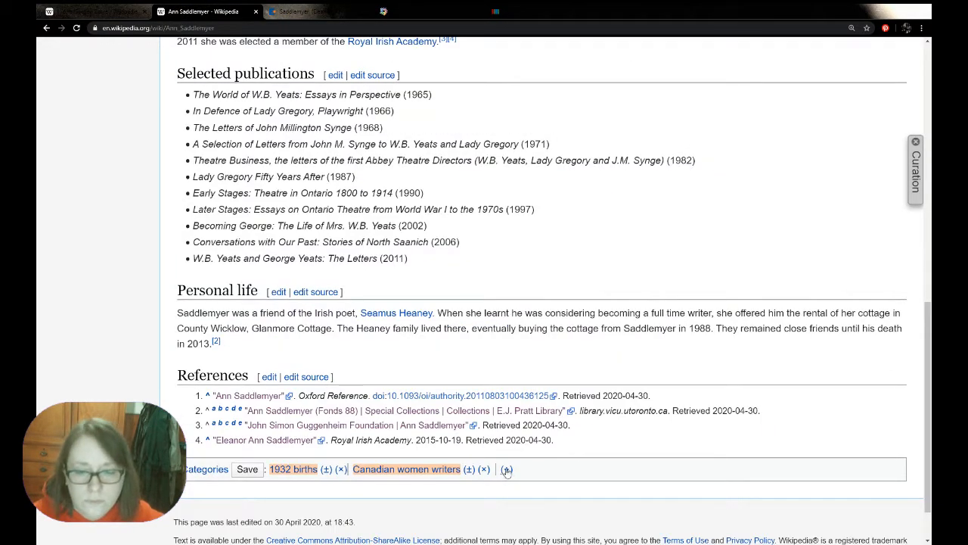
{"action": "left_click", "coordinate": [506, 469]}
{"action": "type", "text": "Can"}
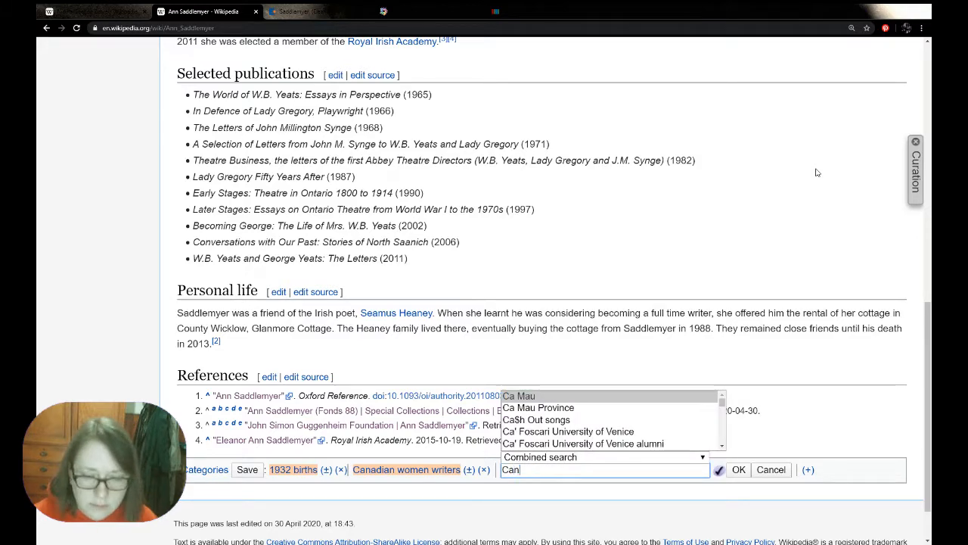
{"action": "type", "text": "adian ace"}
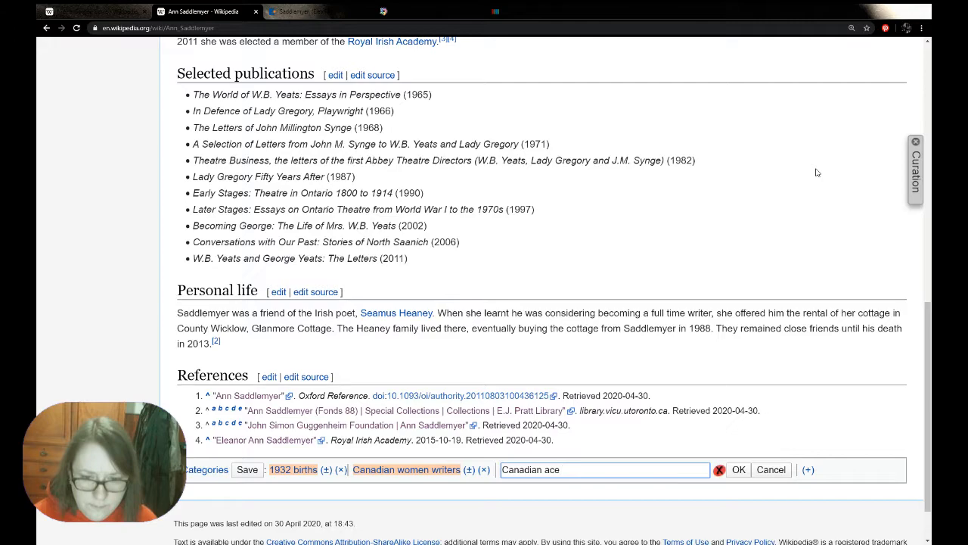
{"action": "key", "text": "BackSpace"}
{"action": "type", "text": "ademic administrators"}
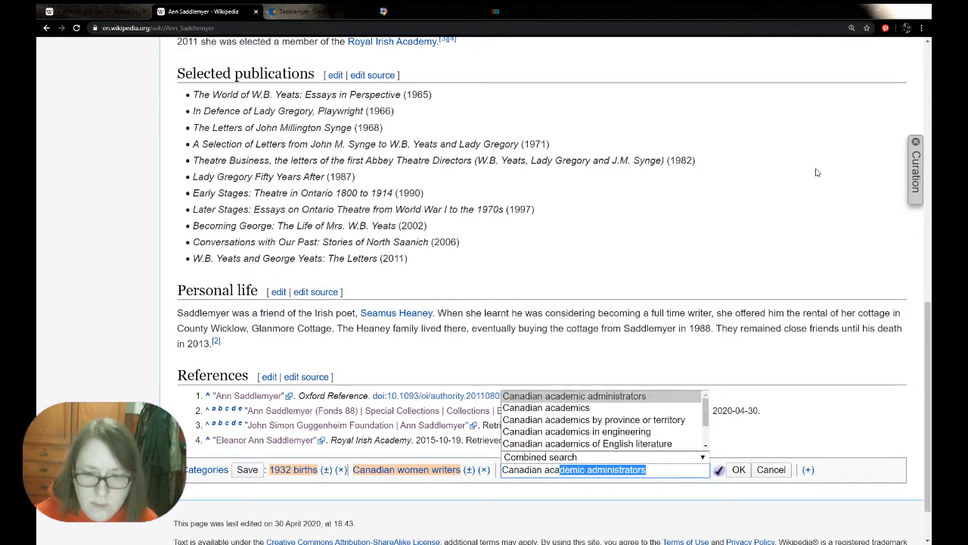
{"action": "left_click_drag", "start_coordinate": [705, 416], "coordinate": [709, 440]}
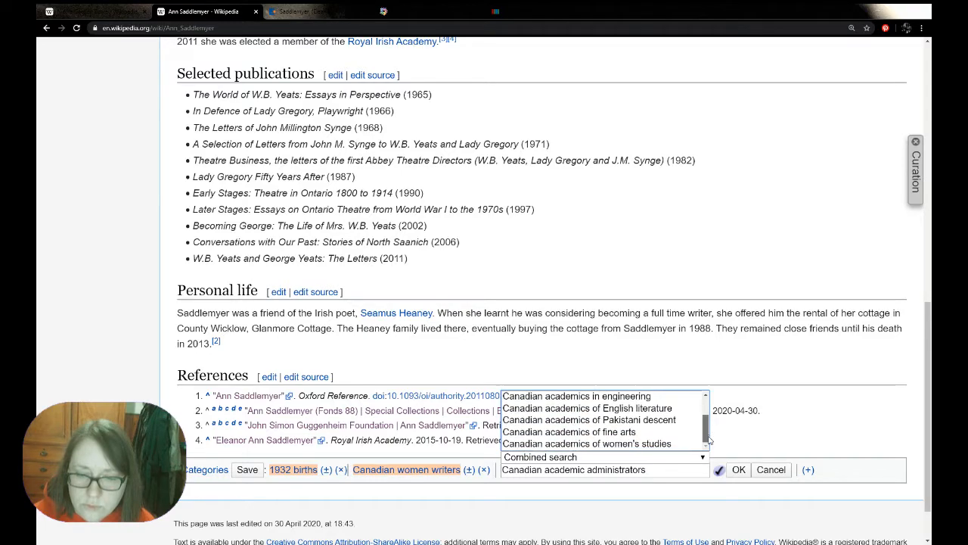
{"action": "left_click", "coordinate": [665, 408]}
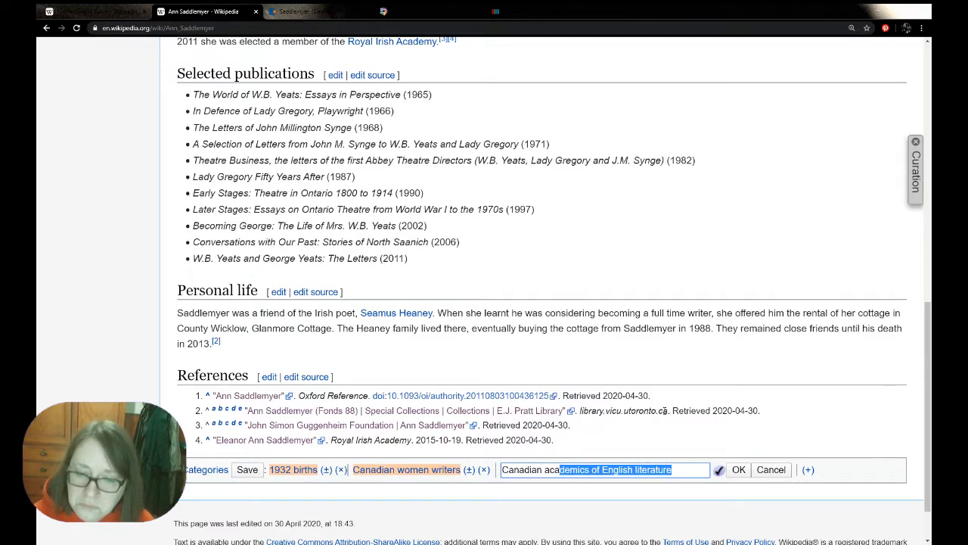
{"action": "left_click", "coordinate": [740, 470]}
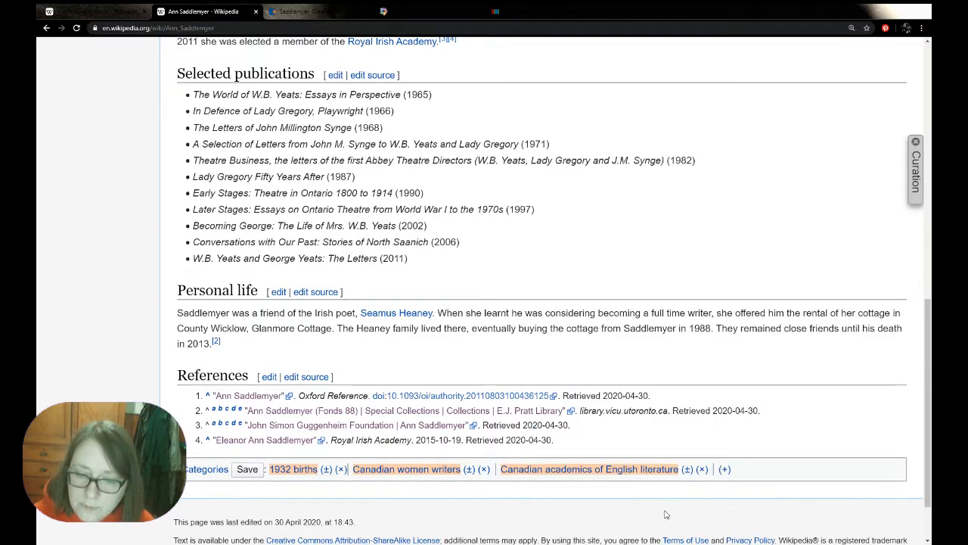
Save the added categories and publish the resulting edit to the Ann Saddlemyer article
{"action": "left_click", "coordinate": [251, 472]}
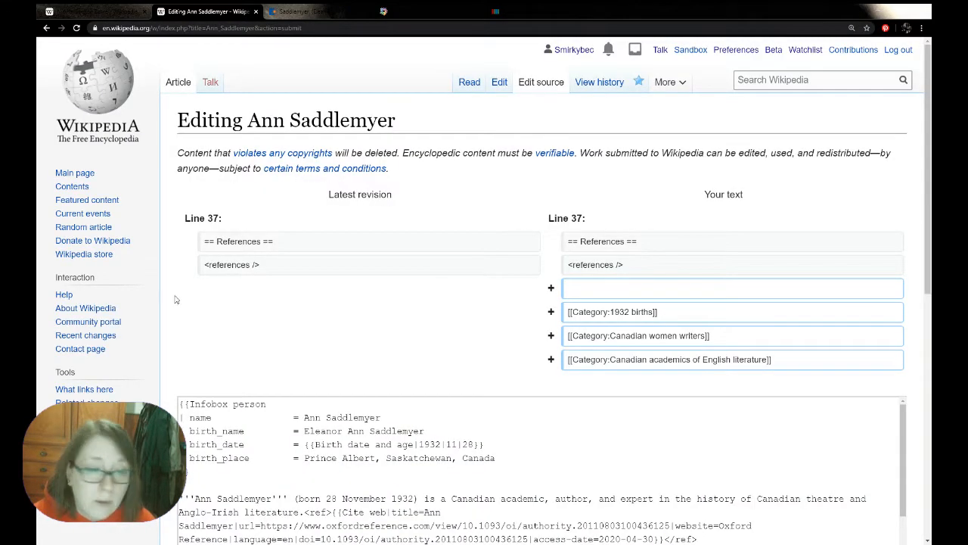
{"action": "scroll", "coordinate": [175, 300], "scroll_direction": "down", "scroll_amount": 6}
{"action": "left_click", "coordinate": [232, 447]}
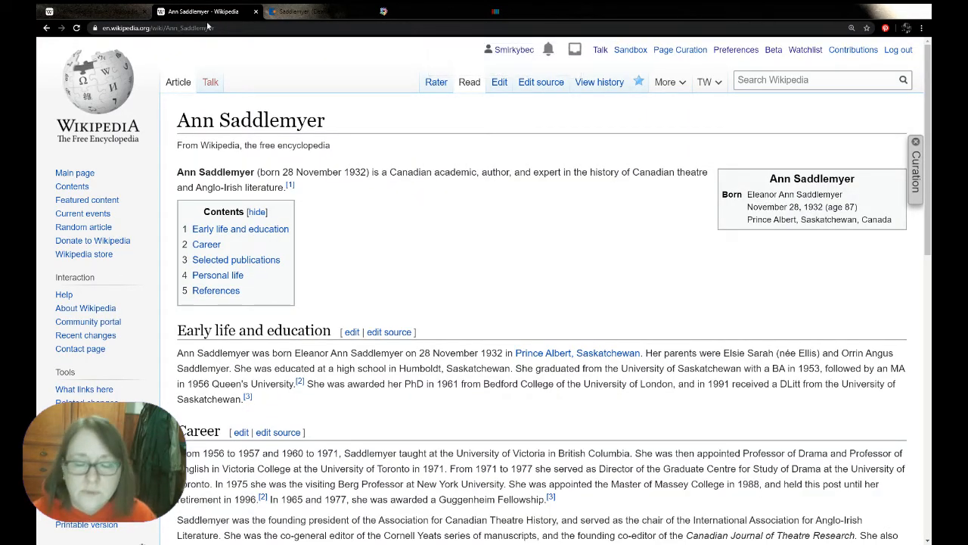
Open the source of the Nicola Gordon Bowe article's talk page for editing
{"action": "left_click", "coordinate": [125, 11]}
{"action": "scroll", "coordinate": [189, 219], "scroll_direction": "up", "scroll_amount": 13}
{"action": "left_click", "coordinate": [209, 82]}
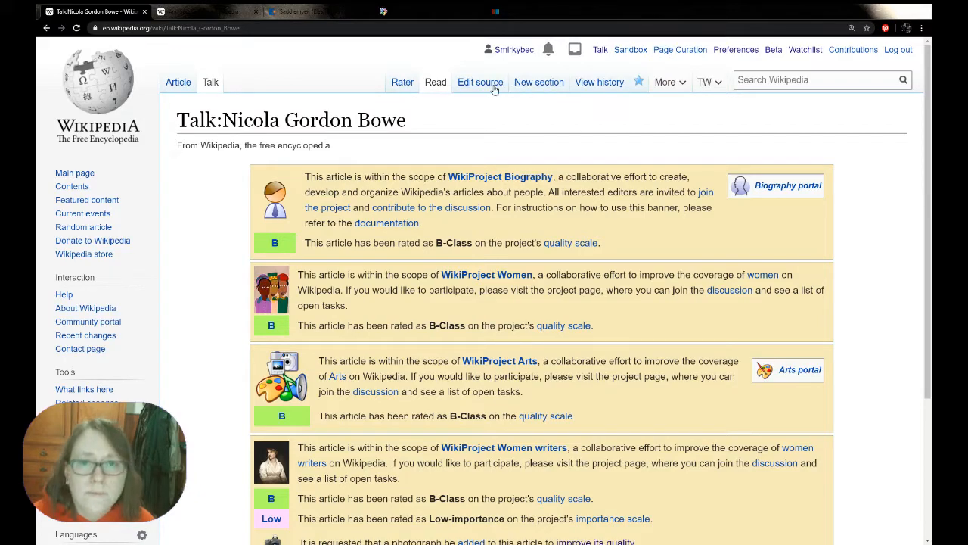
{"action": "left_click", "coordinate": [481, 87]}
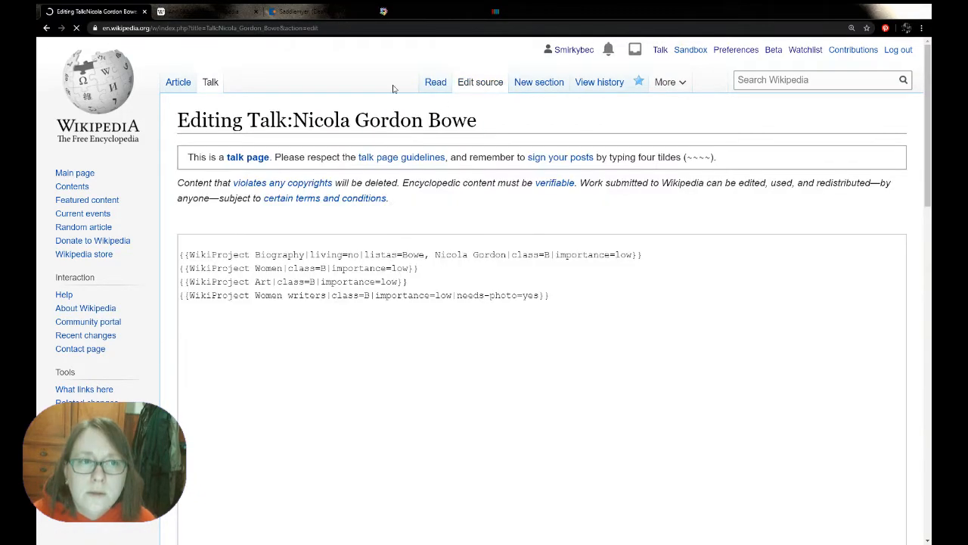
Start the Ann Saddlemyer talk page and paste in the four WikiProject banner templates copied from the Nicola Gordon Bowe talk page source
{"action": "key", "text": "ctrl+Tab"}
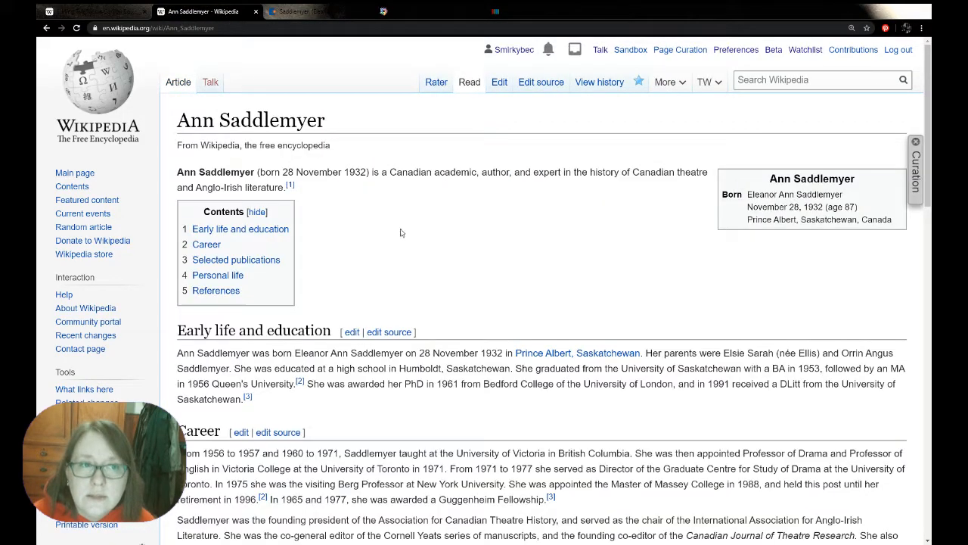
{"action": "left_click", "coordinate": [210, 83]}
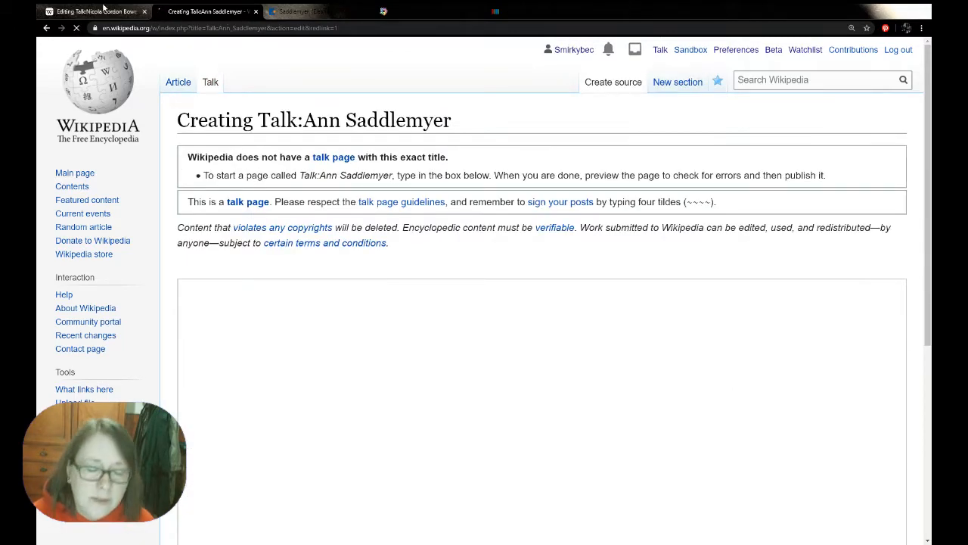
{"action": "left_click", "coordinate": [98, 10]}
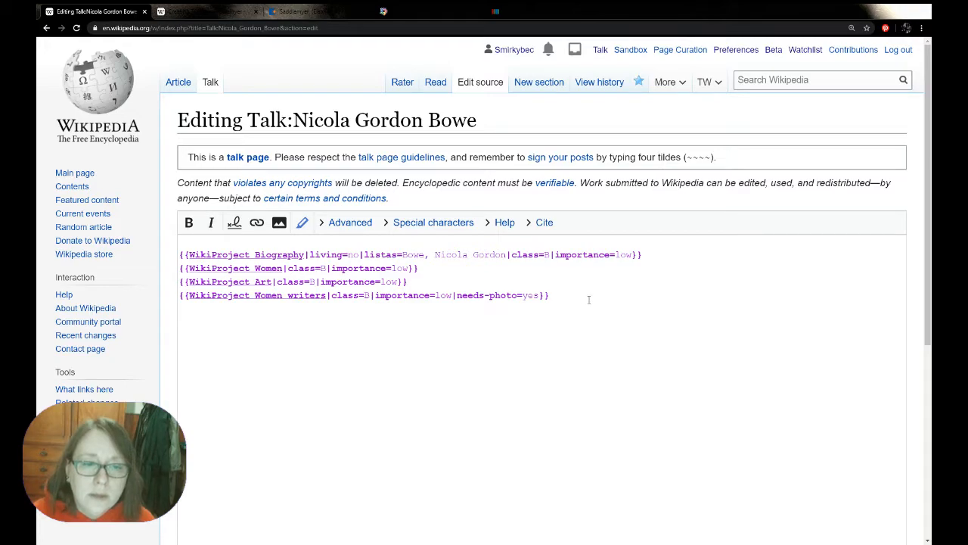
{"action": "left_click_drag", "start_coordinate": [583, 298], "coordinate": [121, 255]}
{"action": "key", "text": "ctrl+c"}
{"action": "left_click", "coordinate": [177, 9]}
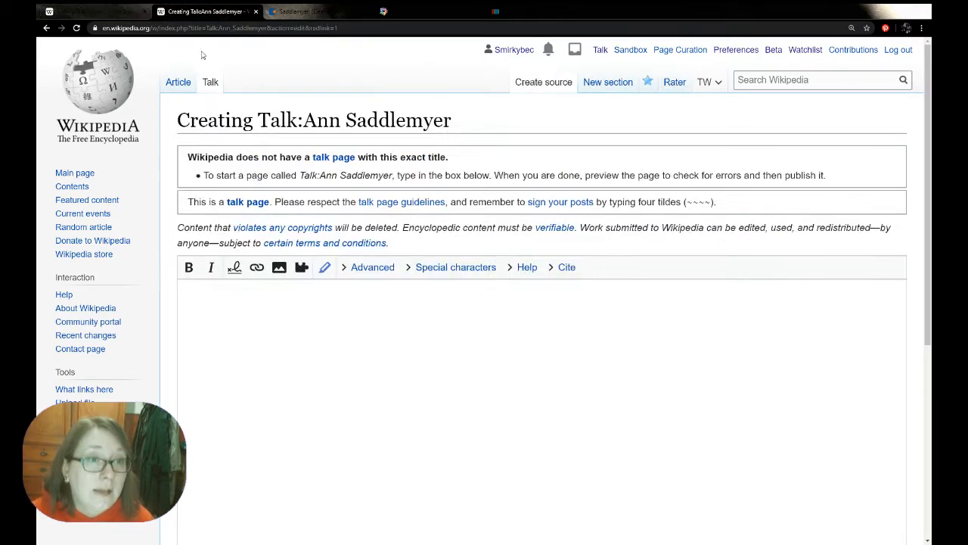
{"action": "key", "text": "ctrl+v"}
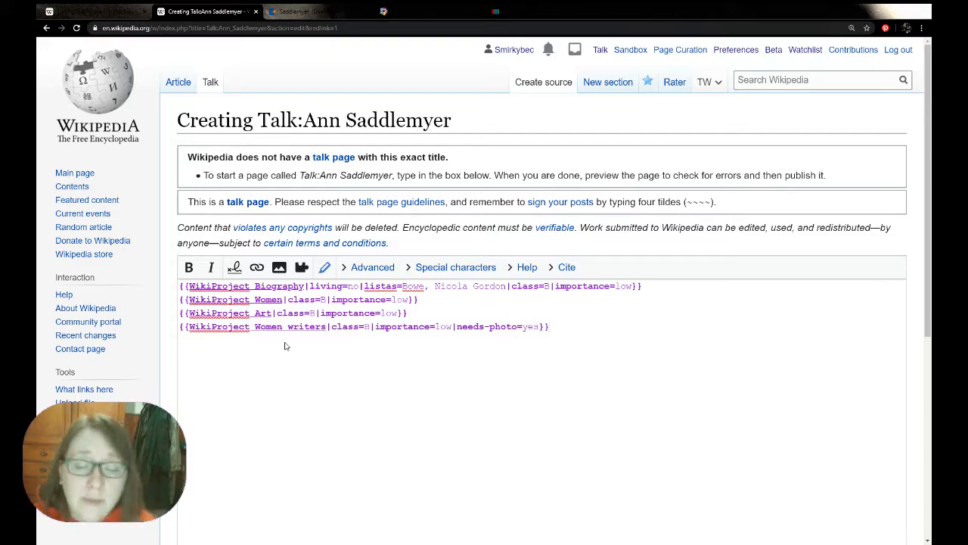
Replace the listas value in the WikiProject Biography banner with "Saddlemyer, Ann"
{"action": "double_click", "coordinate": [398, 119]}
{"action": "key", "text": "ctrl+c"}
{"action": "left_click_drag", "start_coordinate": [424, 286], "coordinate": [403, 285]}
{"action": "key", "text": "ctrl+v"}
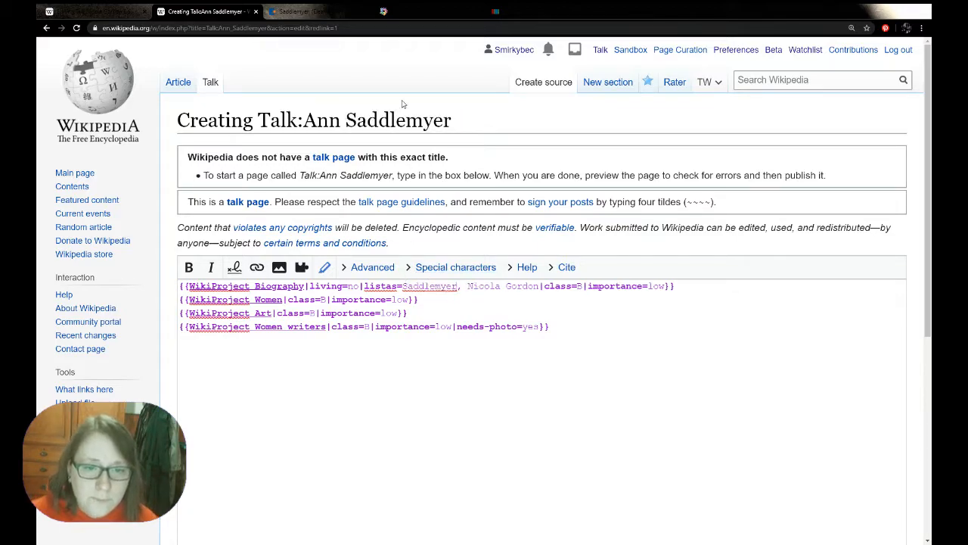
{"action": "double_click", "coordinate": [332, 122]}
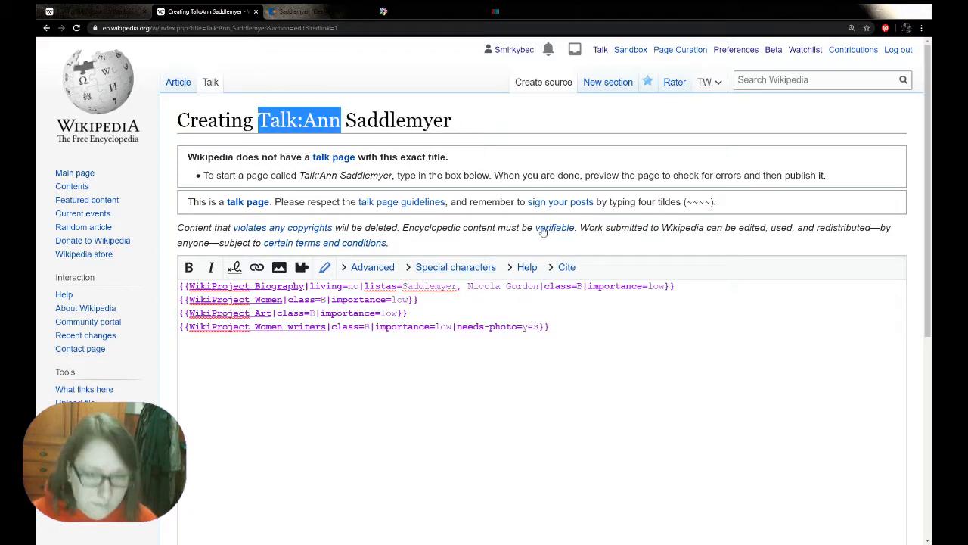
{"action": "left_click_drag", "start_coordinate": [539, 286], "coordinate": [464, 285]}
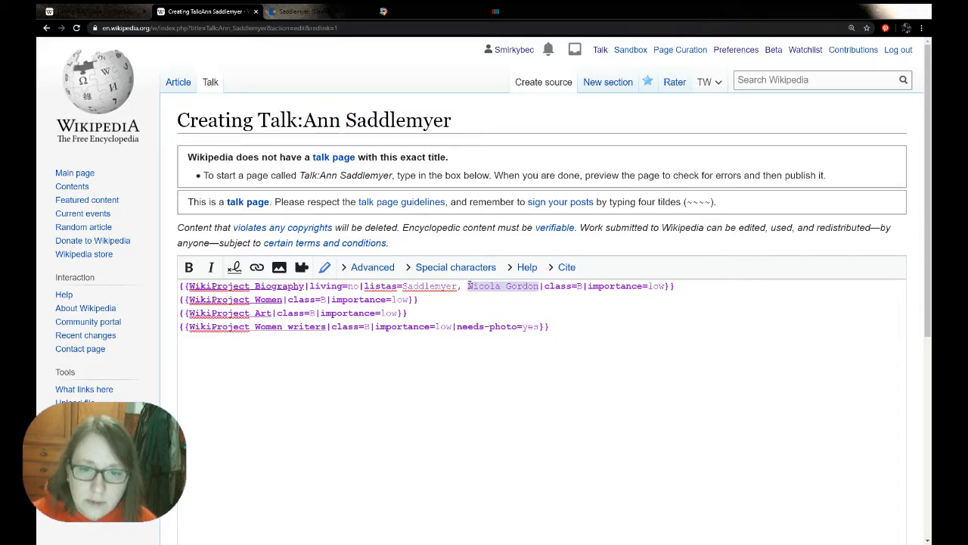
{"action": "type", "text": "Talk:Ann"}
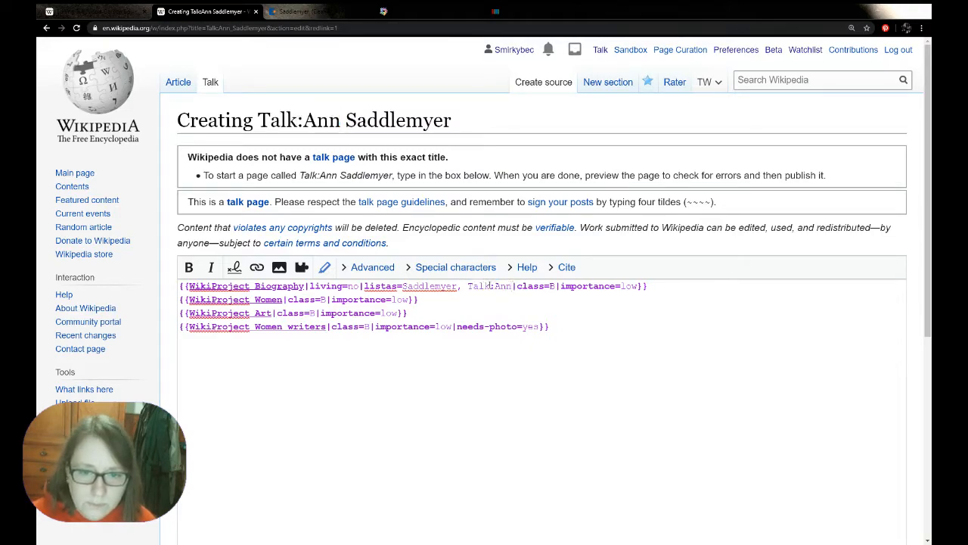
{"action": "key", "text": "BackSpace"}
{"action": "key", "text": "BackSpace"}
{"action": "key", "text": "BackSpace"}
{"action": "key", "text": "BackSpace"}
{"action": "key", "text": "BackSpace"}
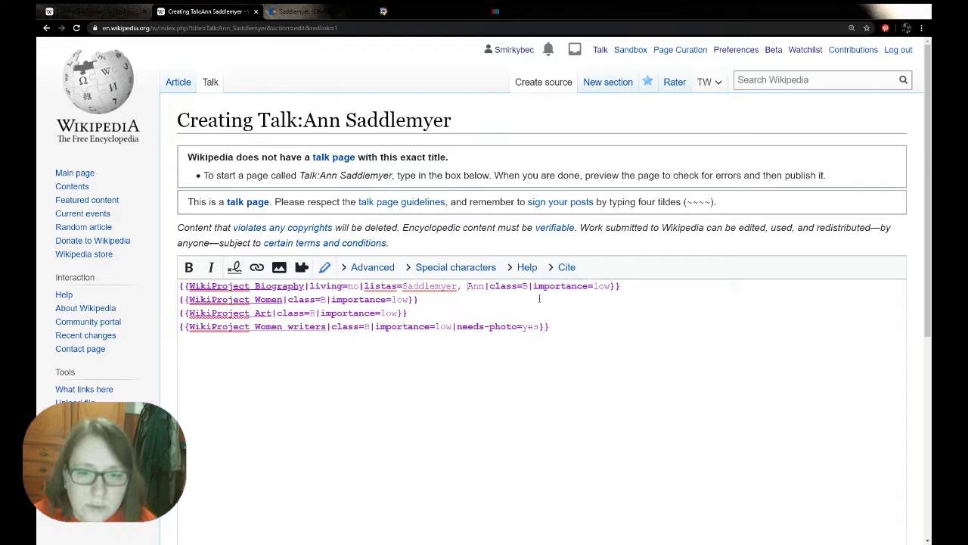
Set the class to "start" in the WikiProject Biography and WikiProject Women banners
{"action": "left_click", "coordinate": [528, 284]}
{"action": "key", "text": "BackSpace"}
{"action": "type", "text": "start"}
{"action": "double_click", "coordinate": [534, 286]}
{"action": "key", "text": "ctrl+c"}
{"action": "left_click", "coordinate": [325, 299]}
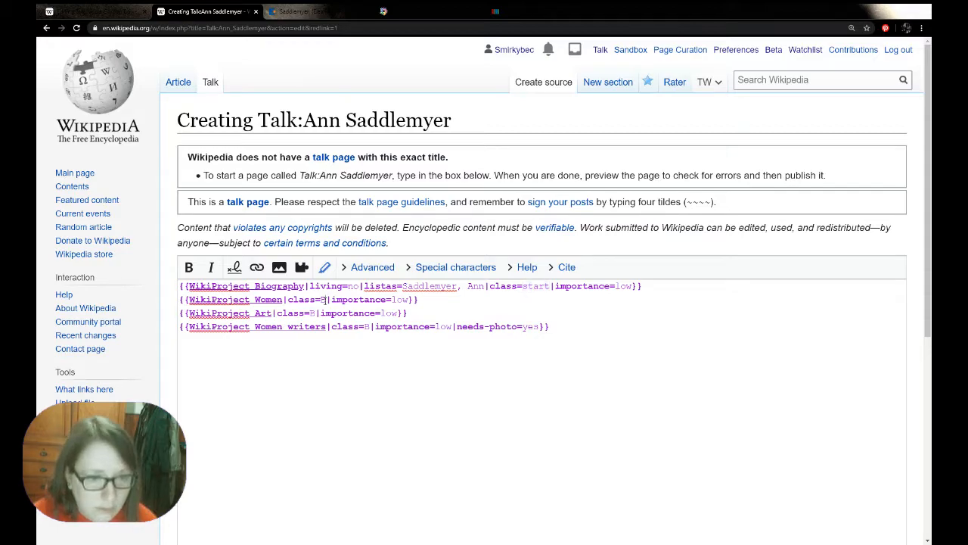
{"action": "key", "text": "BackSpace"}
{"action": "key", "text": "ctrl+v"}
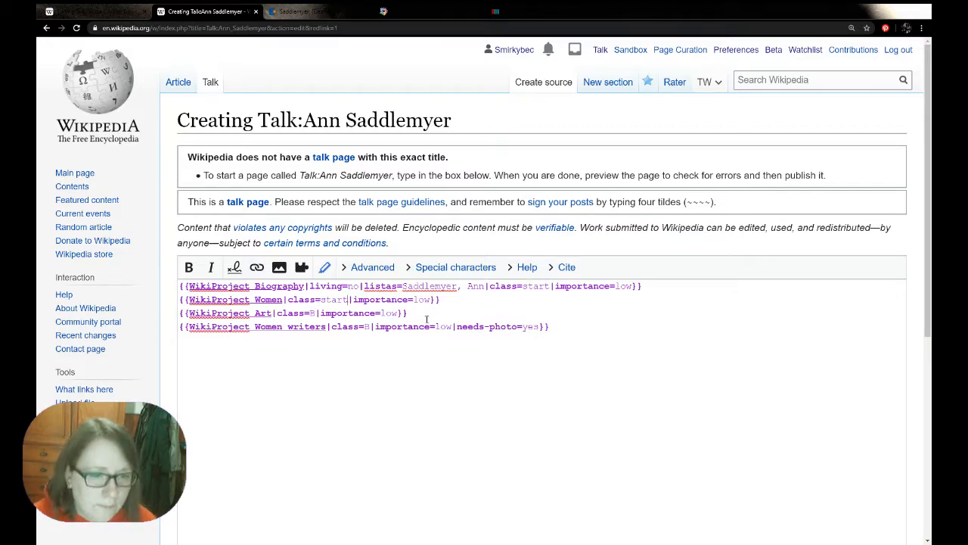
Remove the WikiProject Art banner and set the class of the WikiProject Women writers banner to "start"
{"action": "left_click_drag", "start_coordinate": [413, 312], "coordinate": [163, 313]}
{"action": "key", "text": "BackSpace"}
{"action": "key", "text": "BackSpace"}
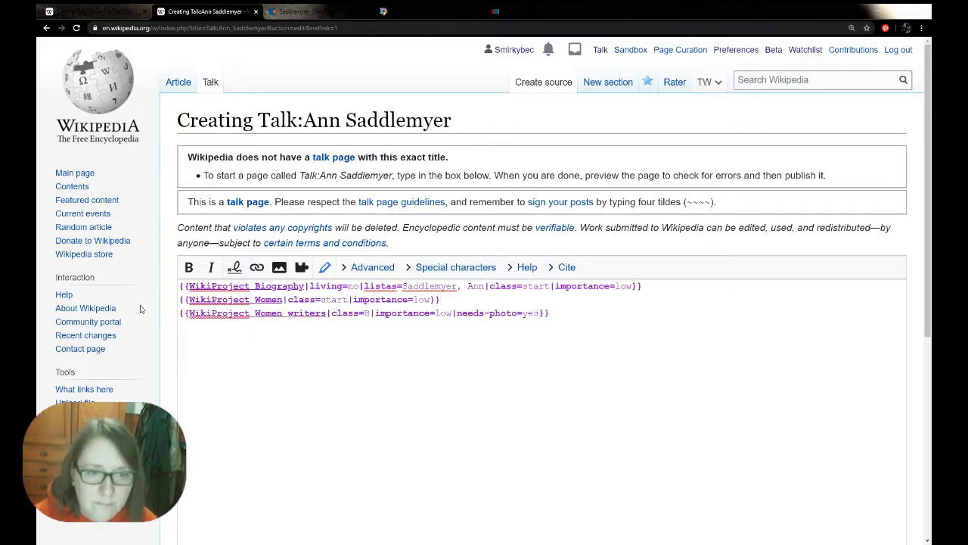
{"action": "double_click", "coordinate": [369, 313]}
{"action": "key", "text": "BackSpace"}
{"action": "key", "text": "ctrl+v"}
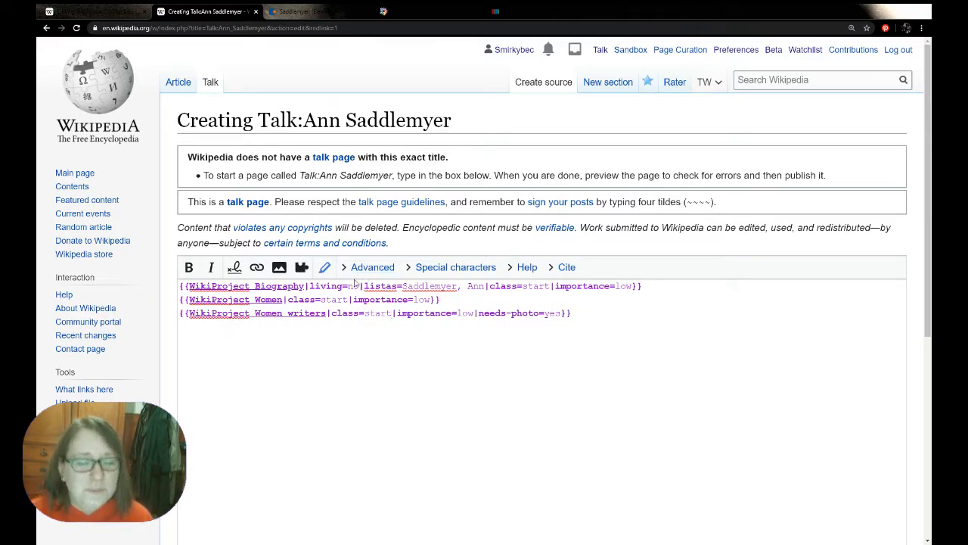
Set the living parameter of the WikiProject Biography banner to "yes"
{"action": "left_click_drag", "start_coordinate": [305, 288], "coordinate": [364, 291]}
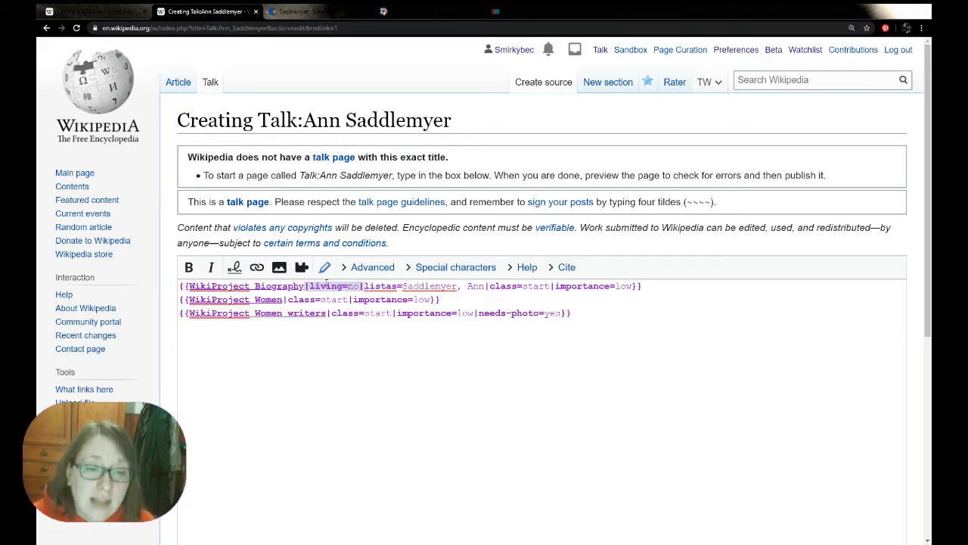
{"action": "left_click", "coordinate": [359, 290]}
{"action": "key", "text": "BackSpace"}
{"action": "key", "text": "BackSpace"}
{"action": "type", "text": "yes"}
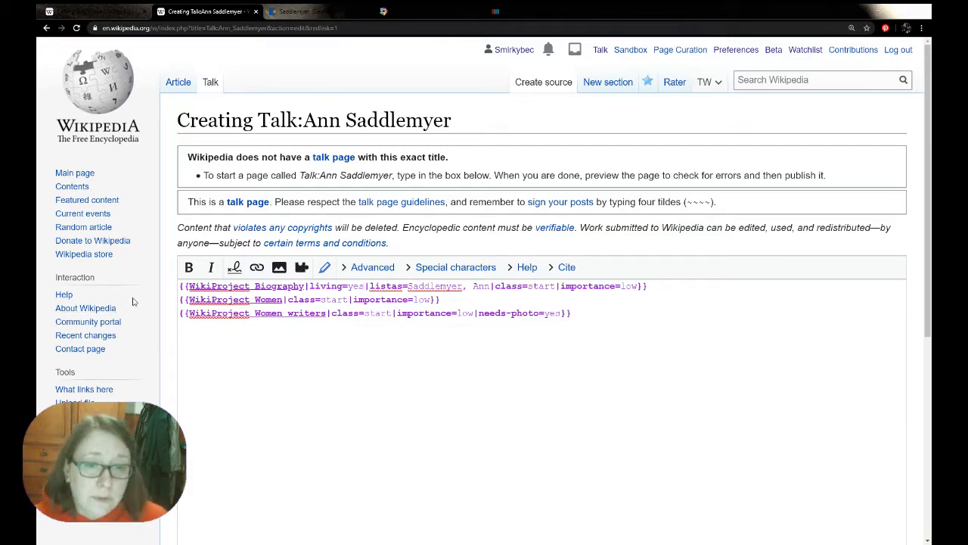
Publish the talk page with the edit summary "adding WikiProjects" and return to the Ann Saddlemyer article
{"action": "scroll", "coordinate": [133, 302], "scroll_direction": "down", "scroll_amount": 5}
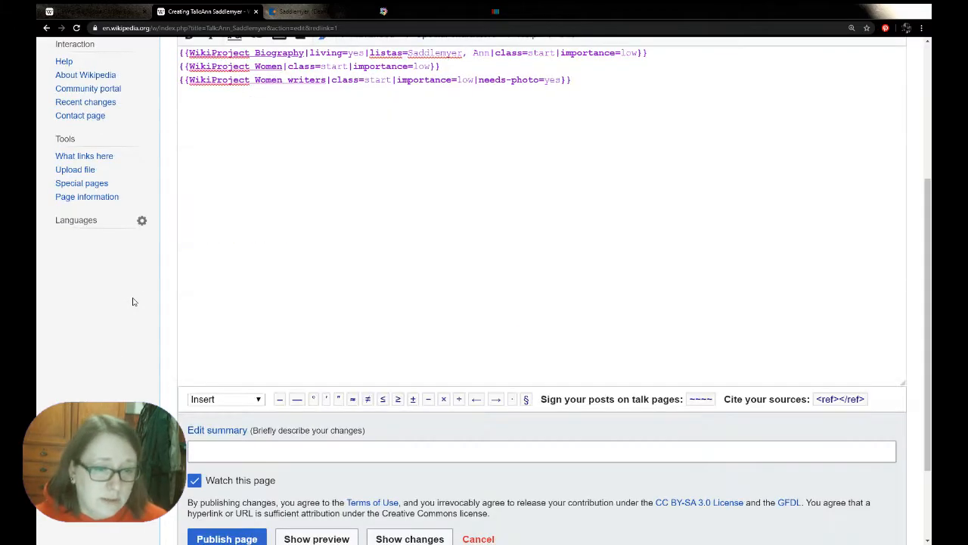
{"action": "left_click", "coordinate": [204, 334]}
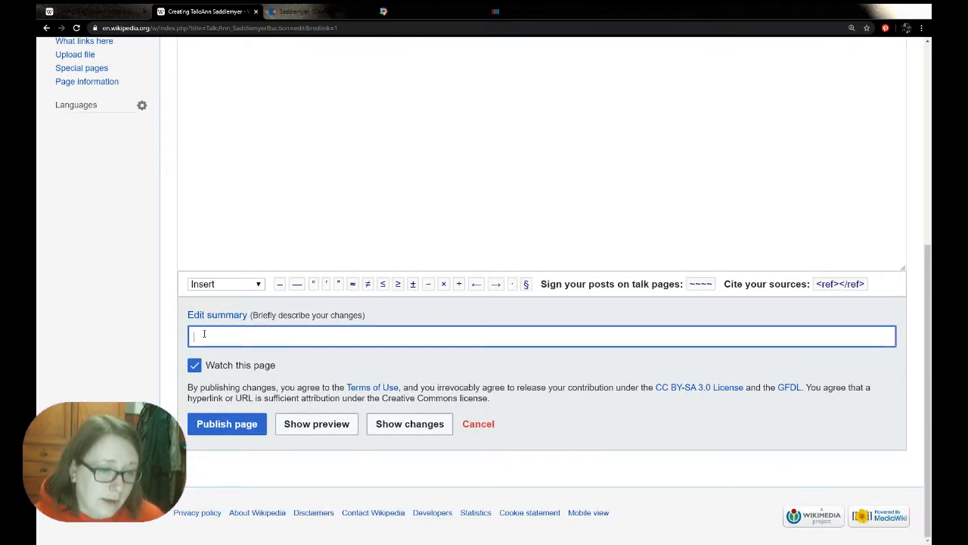
{"action": "type", "text": "updating WikiProjects"}
{"action": "left_click", "coordinate": [219, 368]}
{"action": "type", "text": "s"}
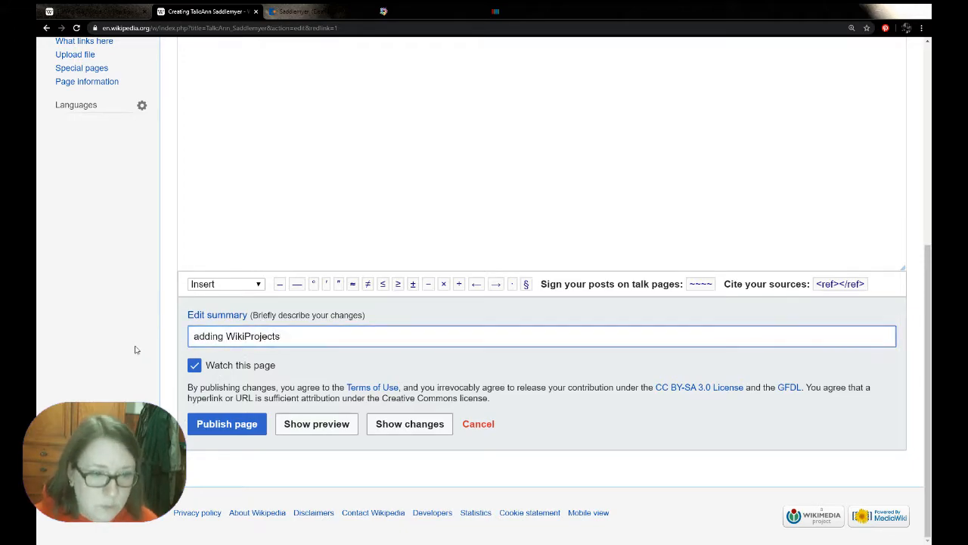
{"action": "left_click", "coordinate": [225, 425]}
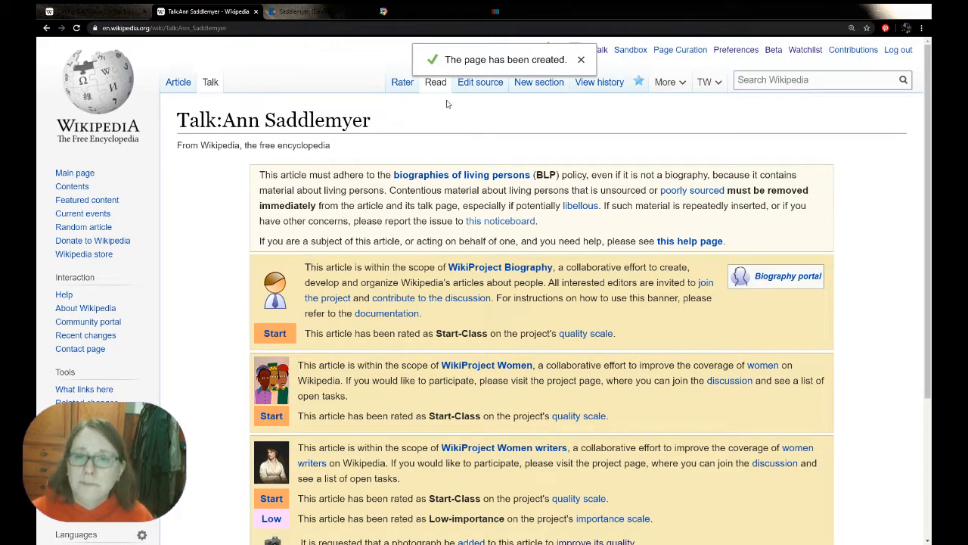
{"action": "left_click", "coordinate": [178, 83]}
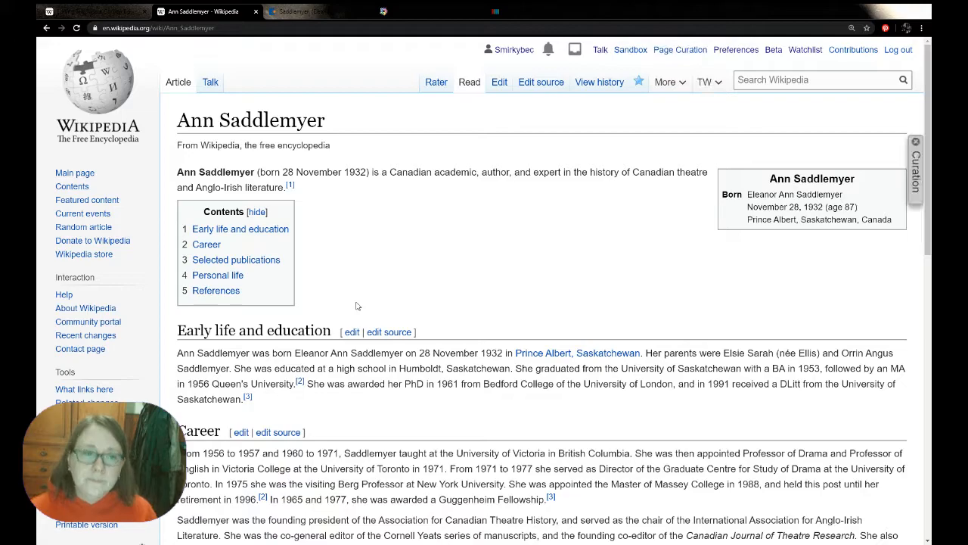